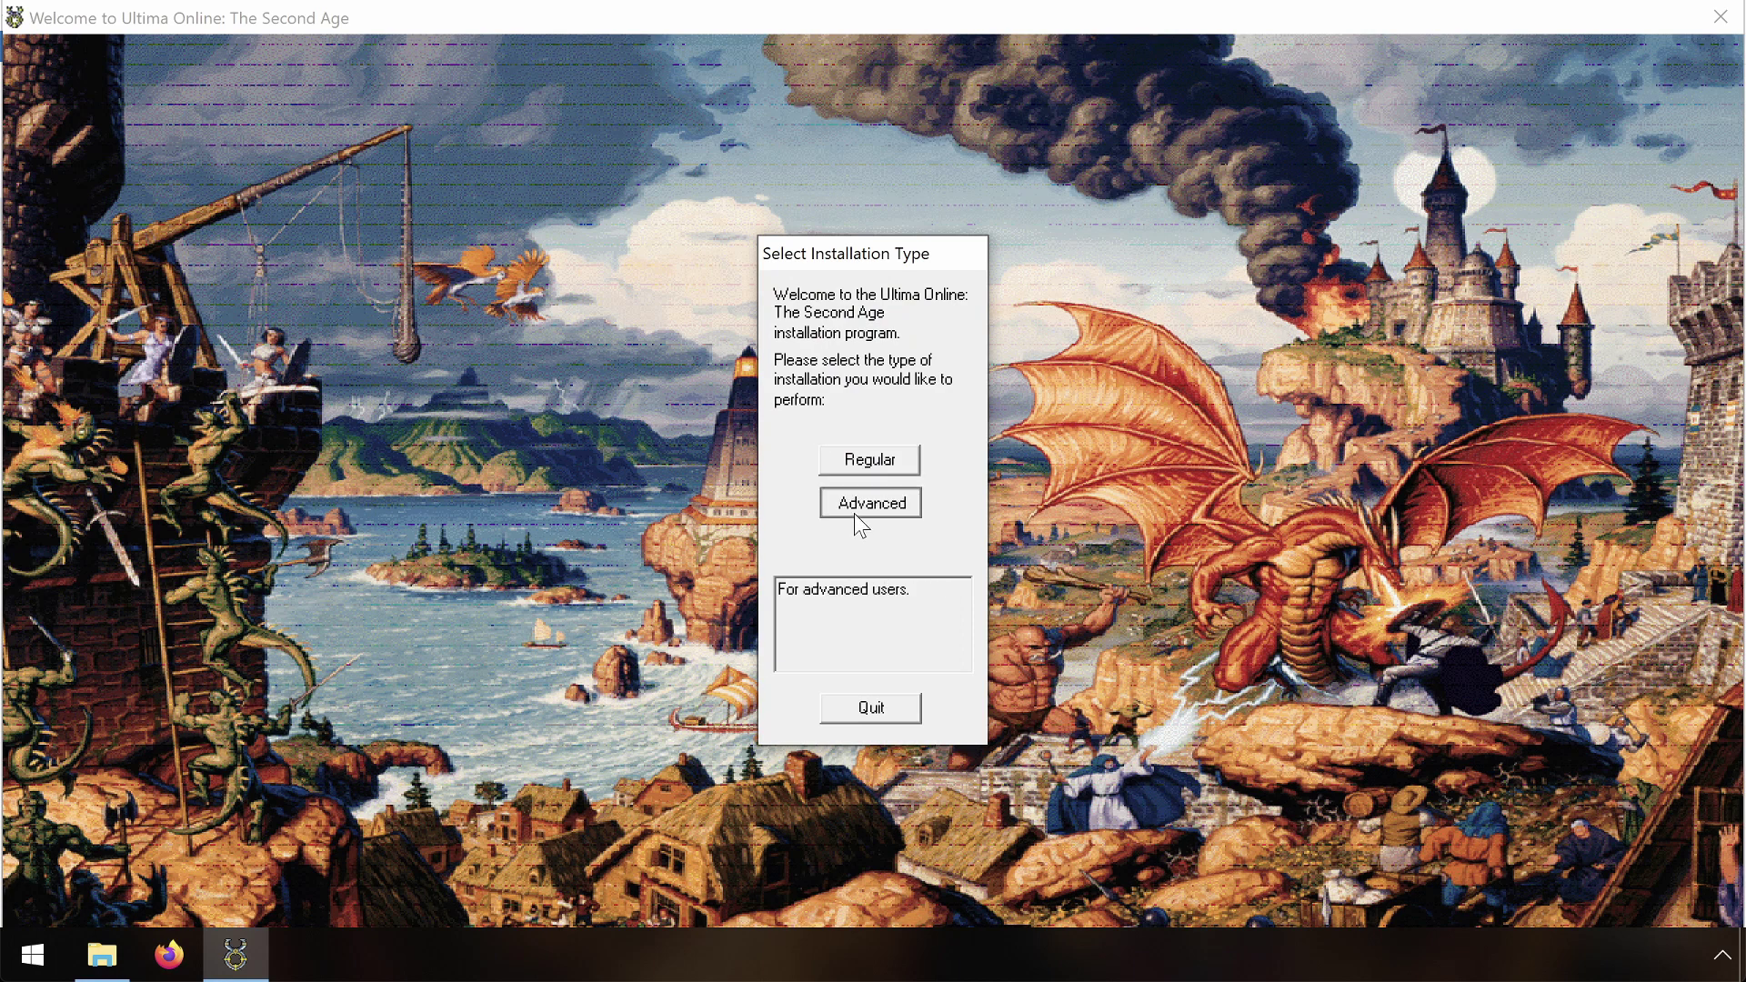
Start an advanced installation of Ultima Online: The Second Age with the Full (589 MB) installation size.
left_click(853, 511)
left_click(869, 297)
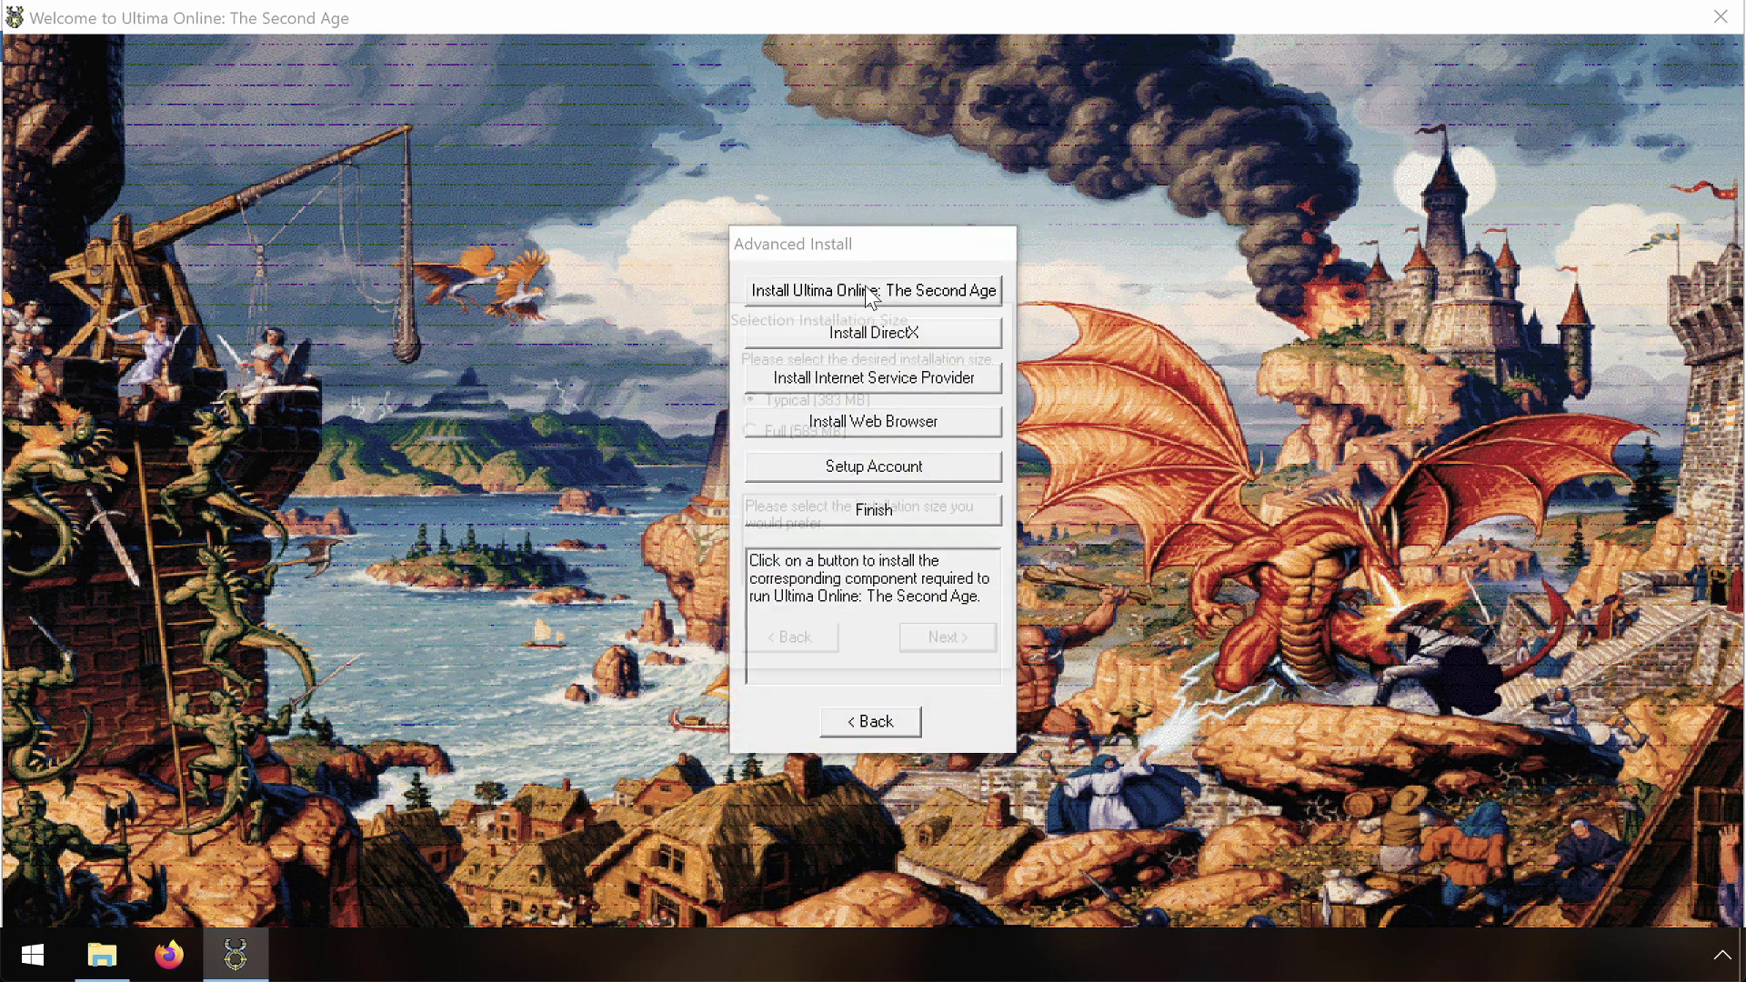
left_click(817, 440)
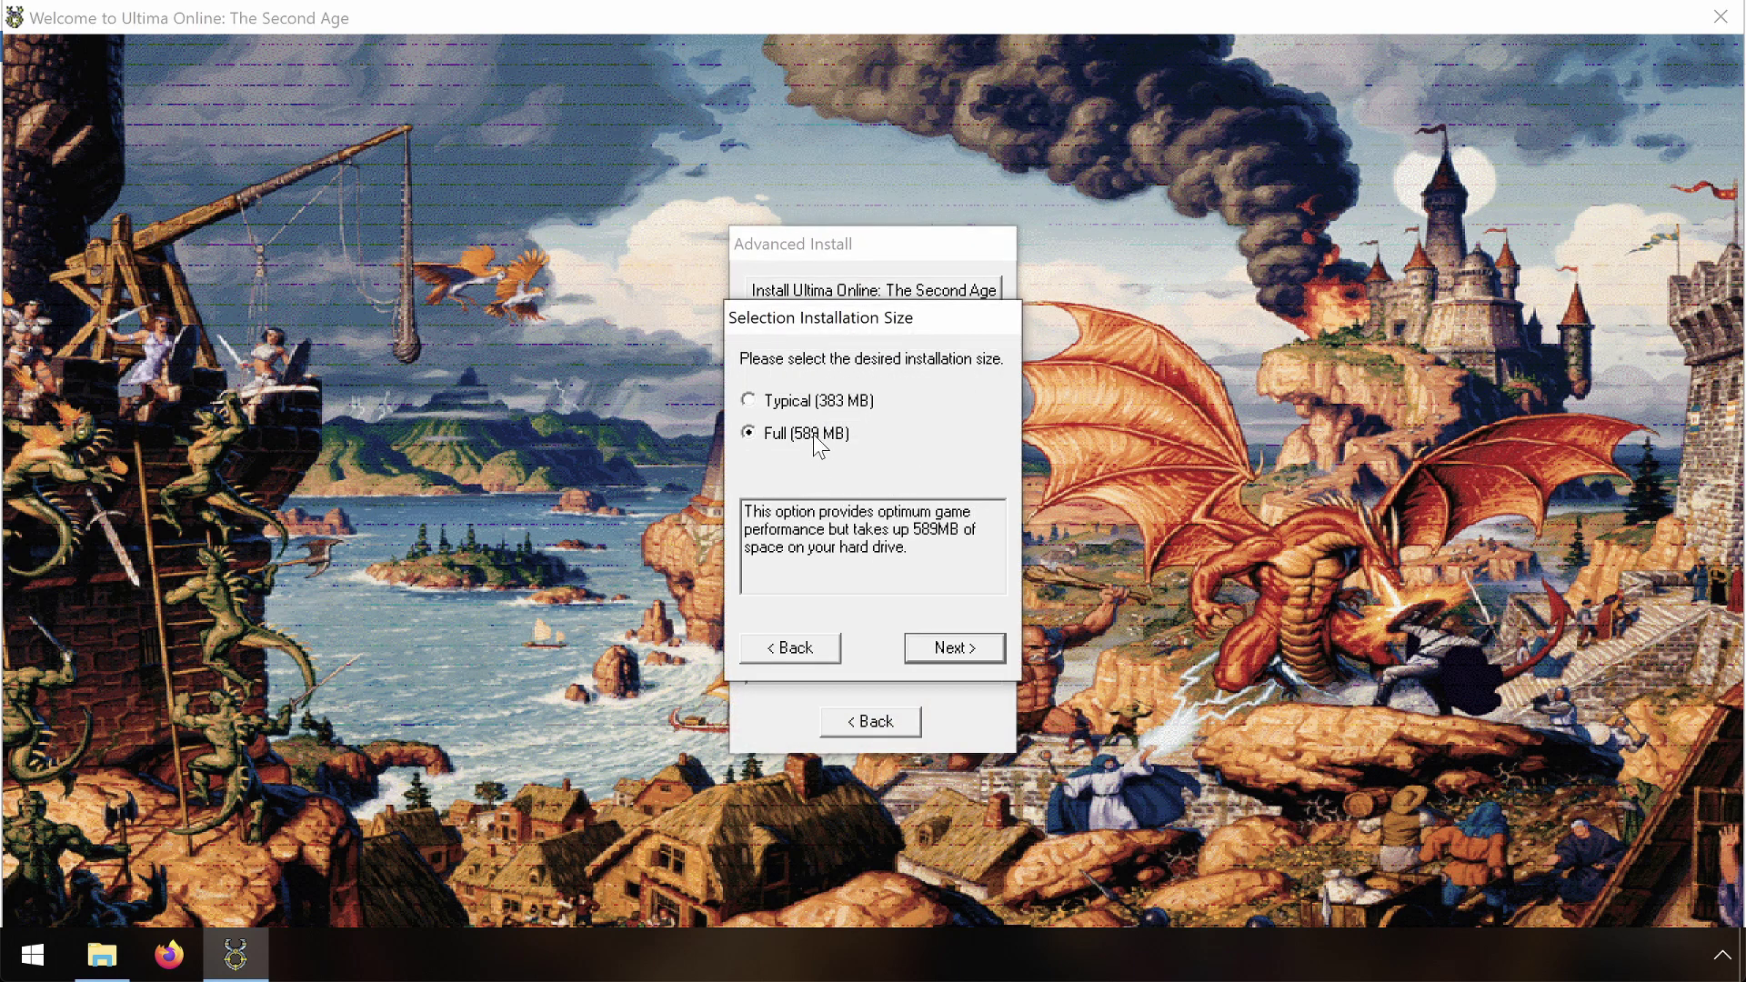
left_click(935, 636)
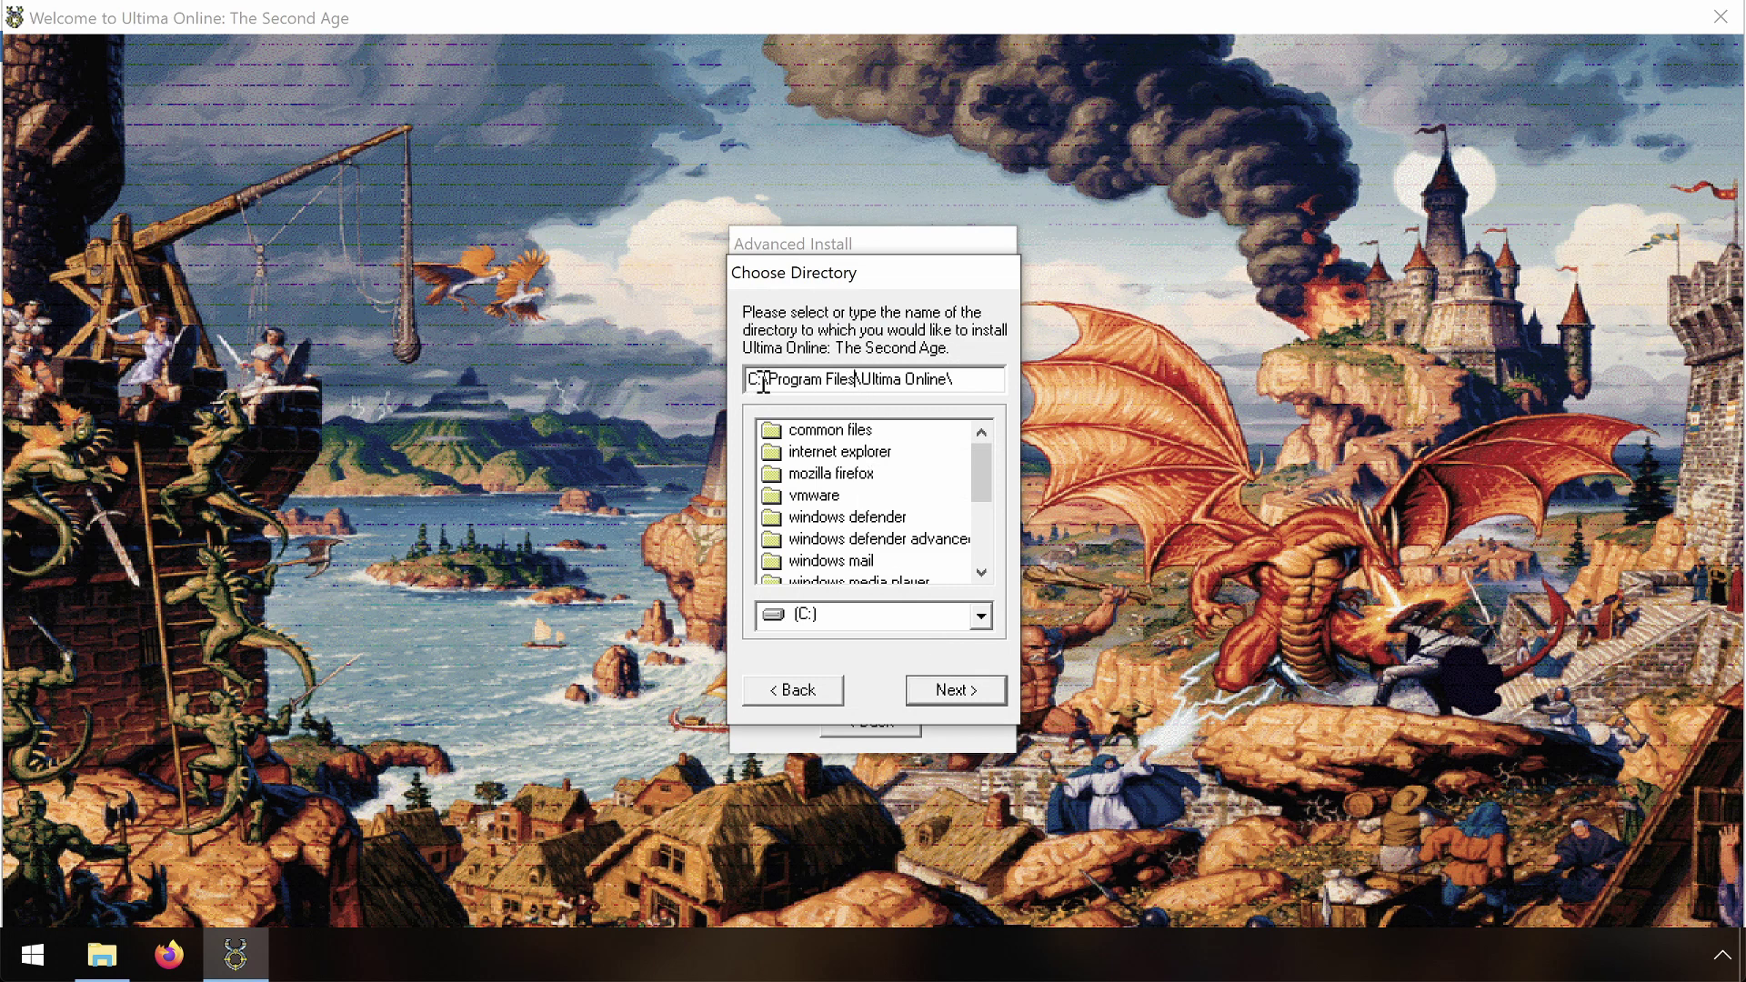
Set the installation directory to C:\Games\Ultima Online\ and agree to create it.
left_click_drag(768, 379, 855, 380)
type("Games")
left_click(954, 691)
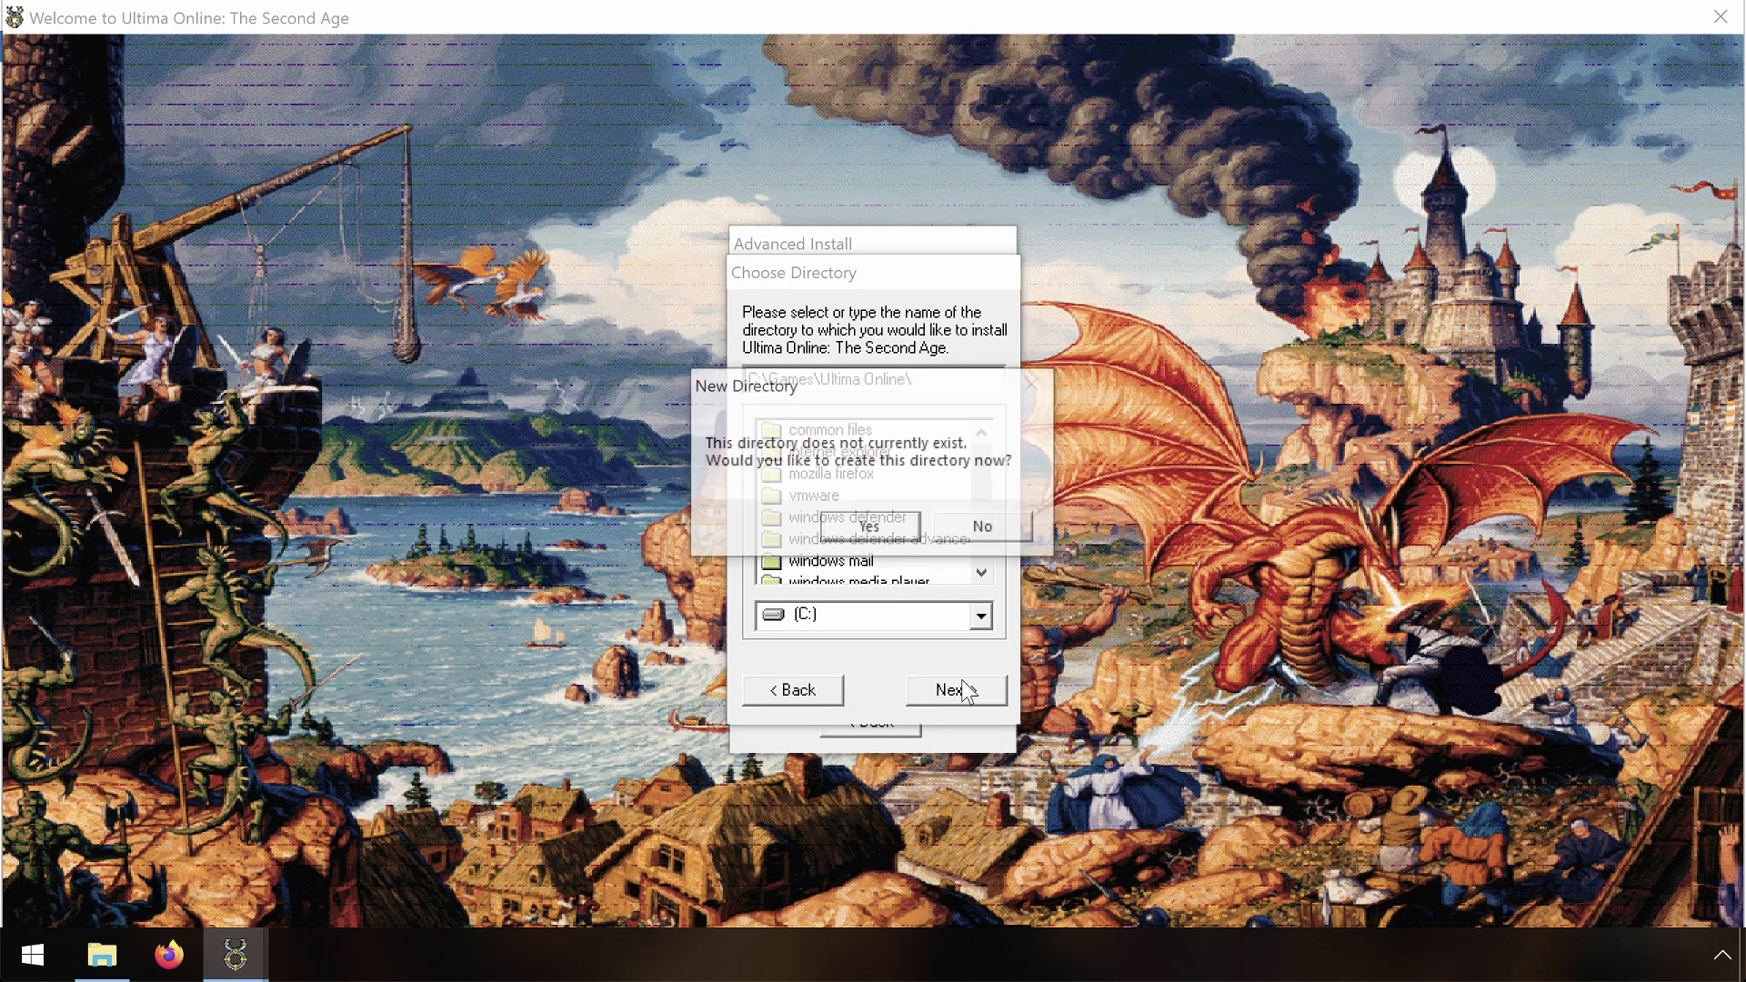
left_click(870, 530)
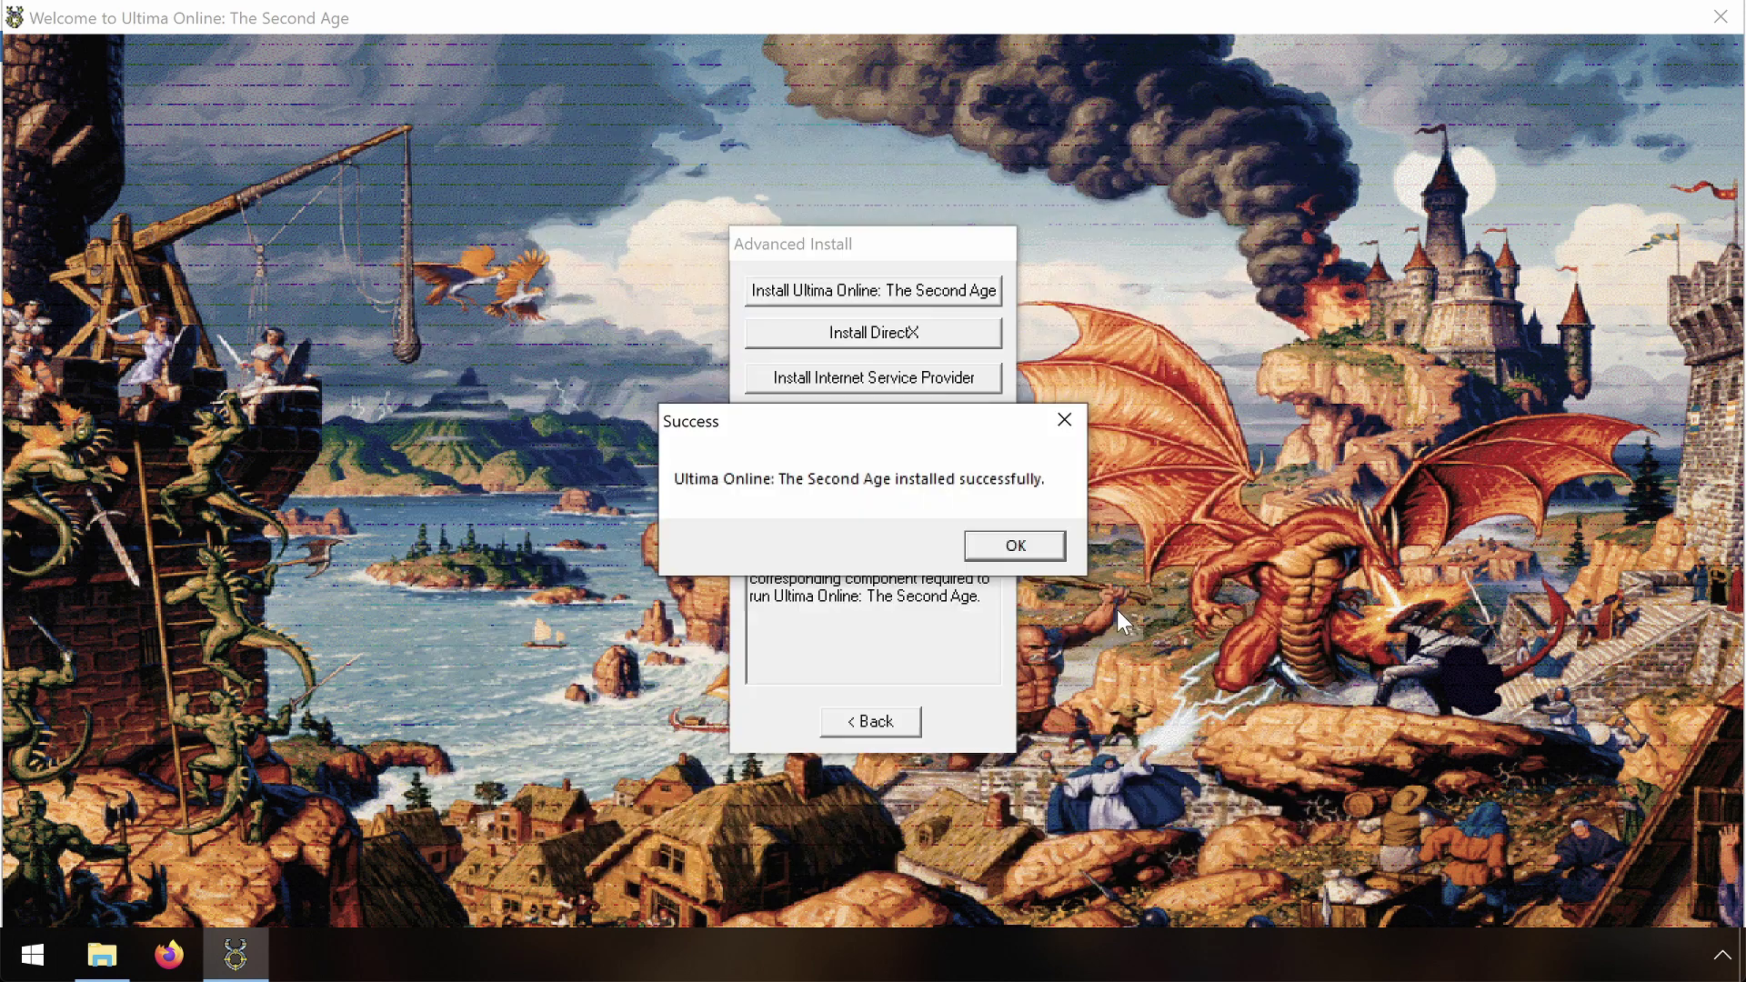
Acknowledge the completed game installation and finish the installer.
left_click(1012, 546)
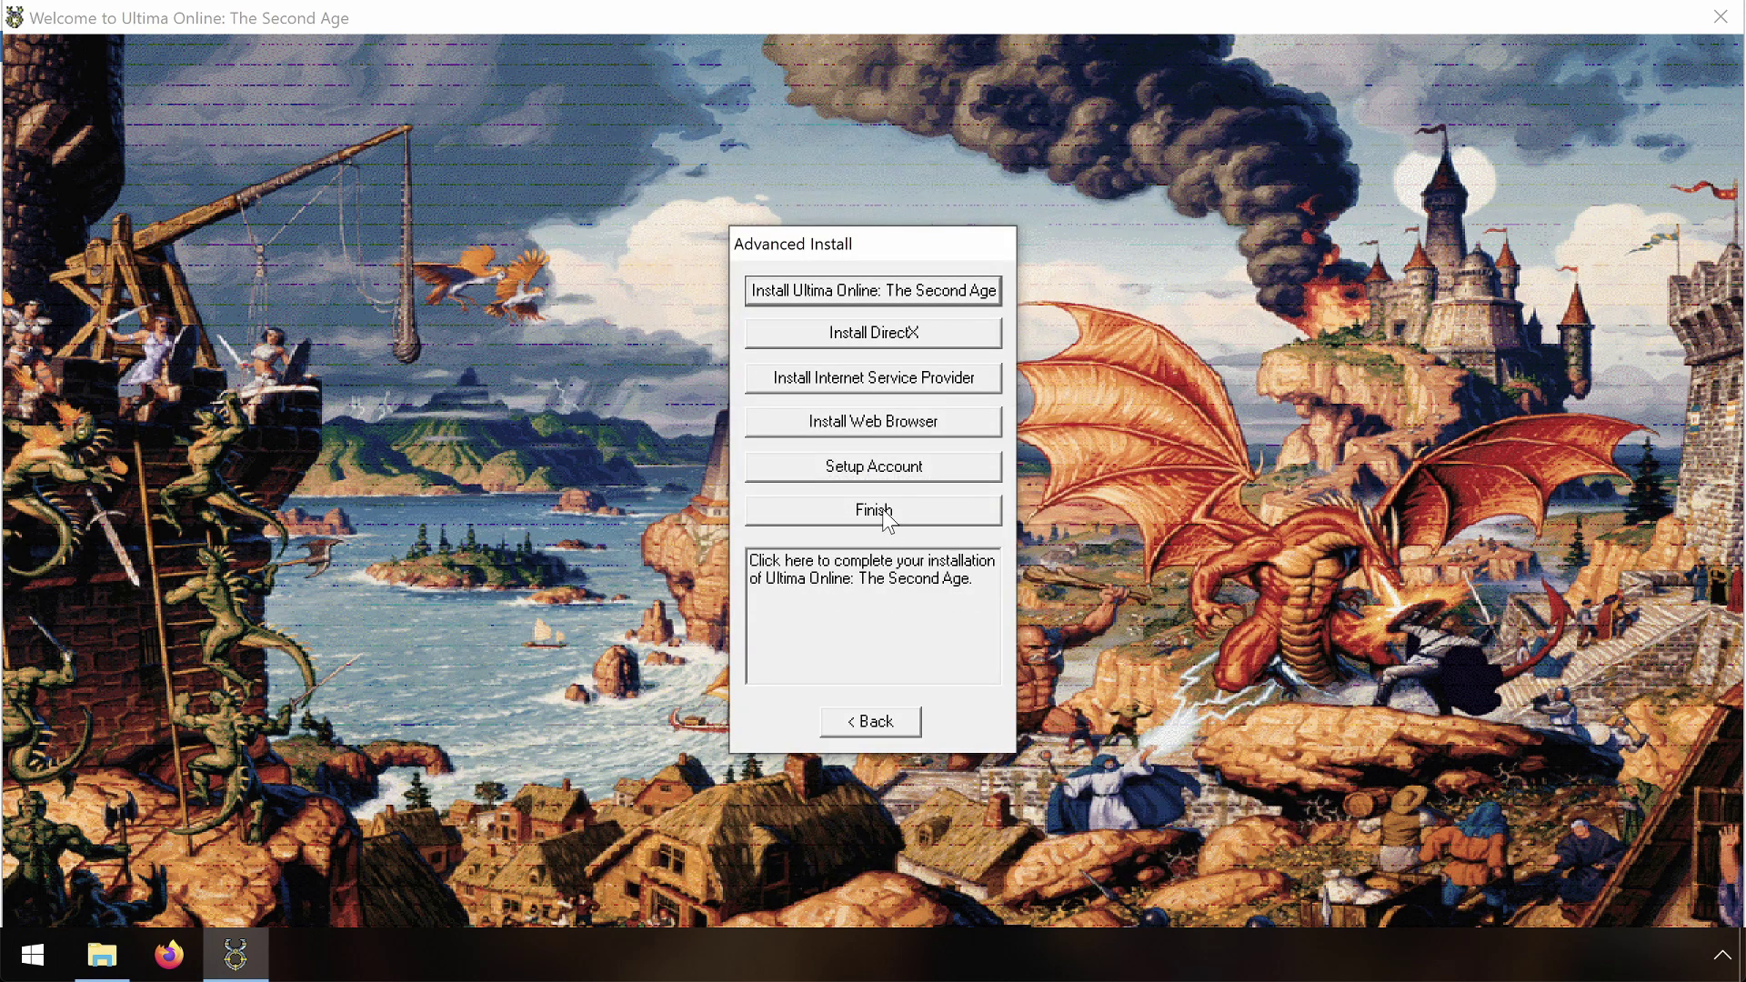
left_click(887, 517)
left_click(912, 573)
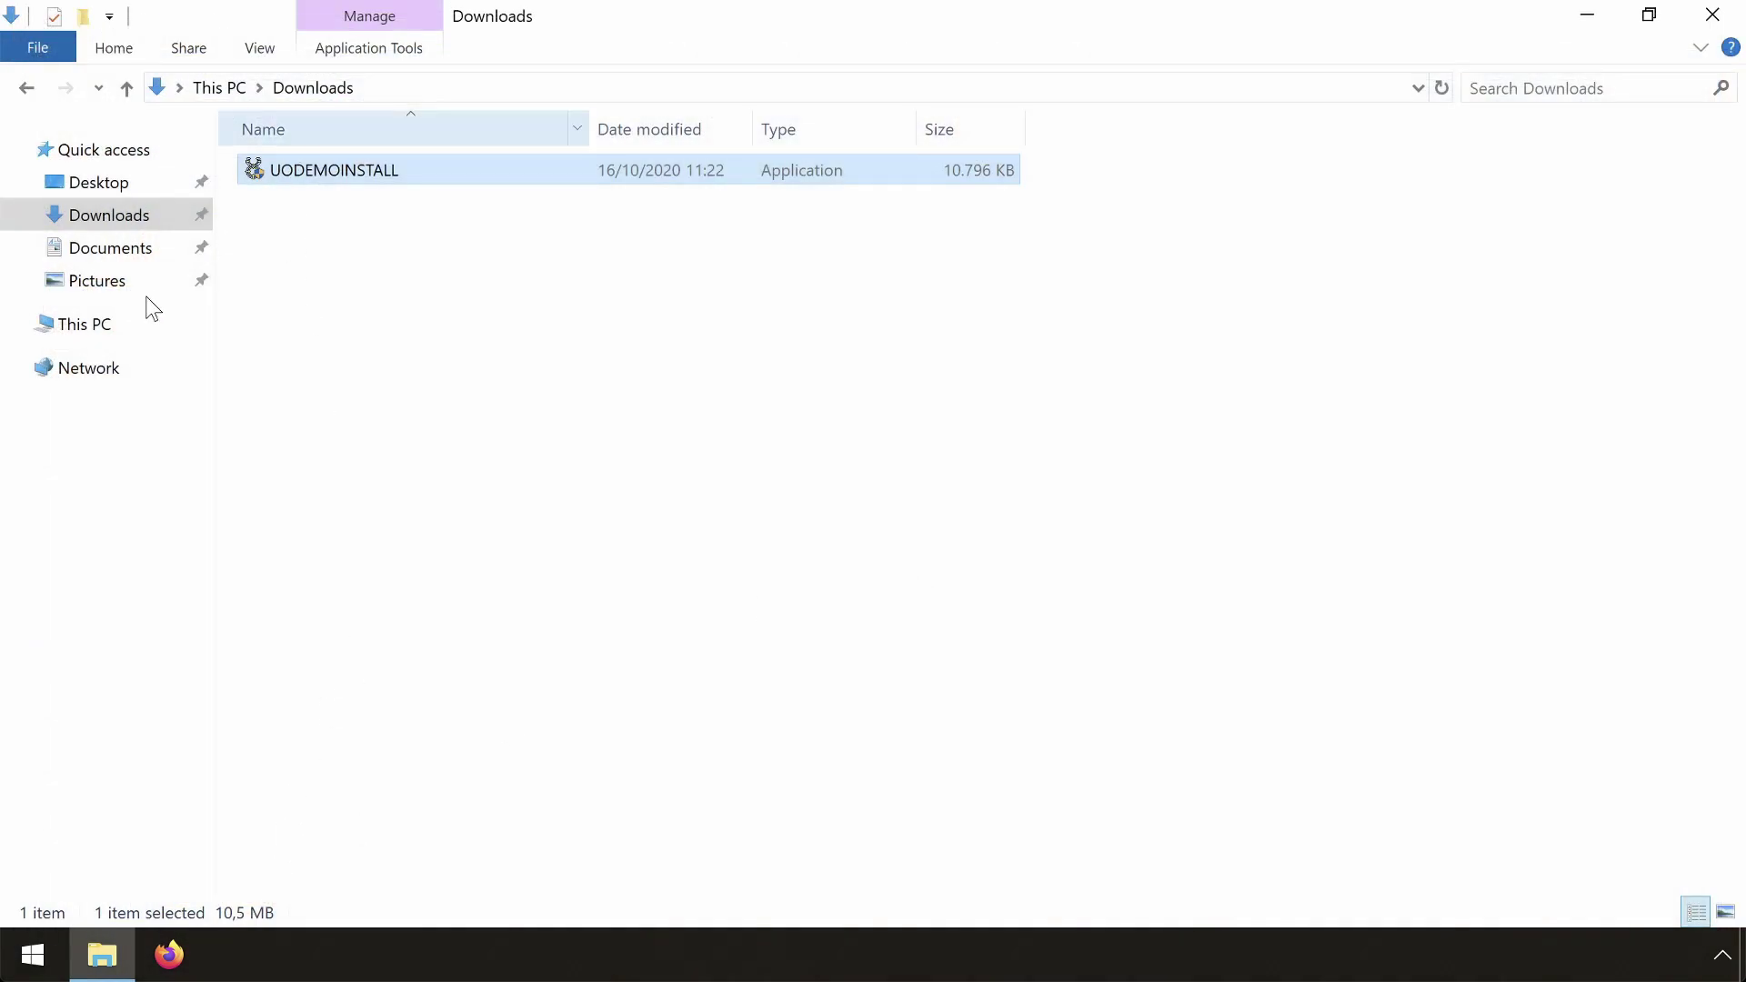
Open the advanced security settings of the Games folder on Local Disk (C:).
left_click(102, 329)
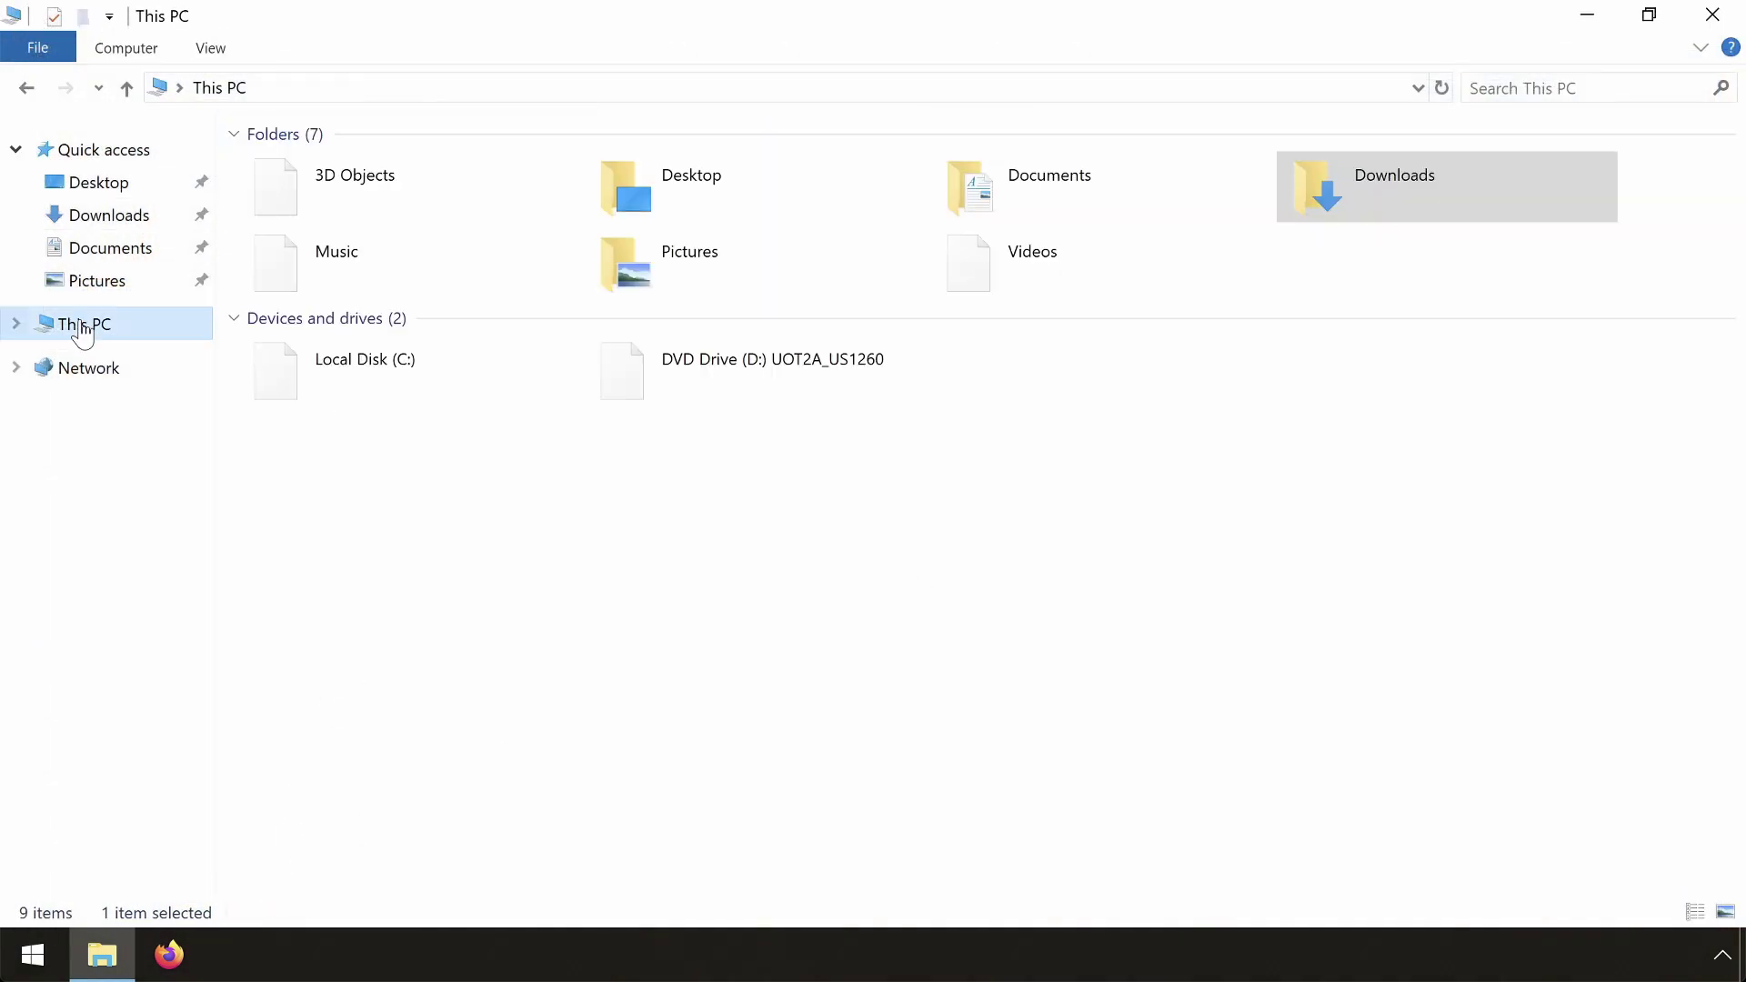
double_click(336, 368)
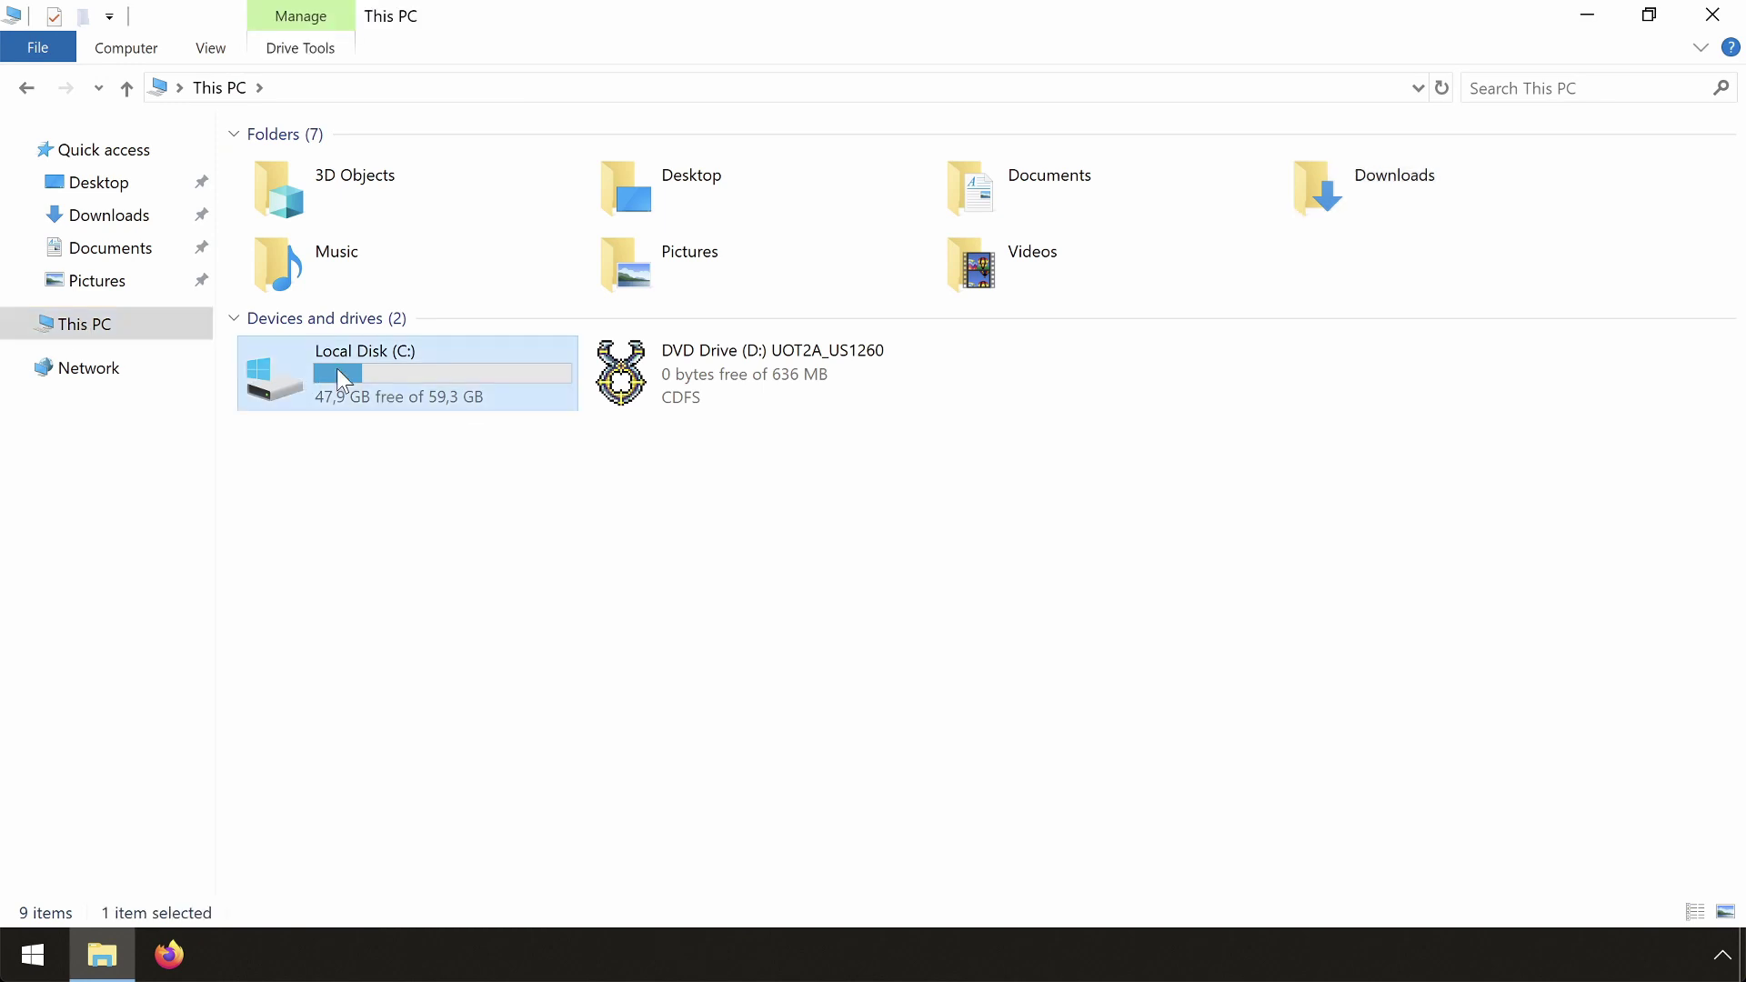
left_click(292, 179)
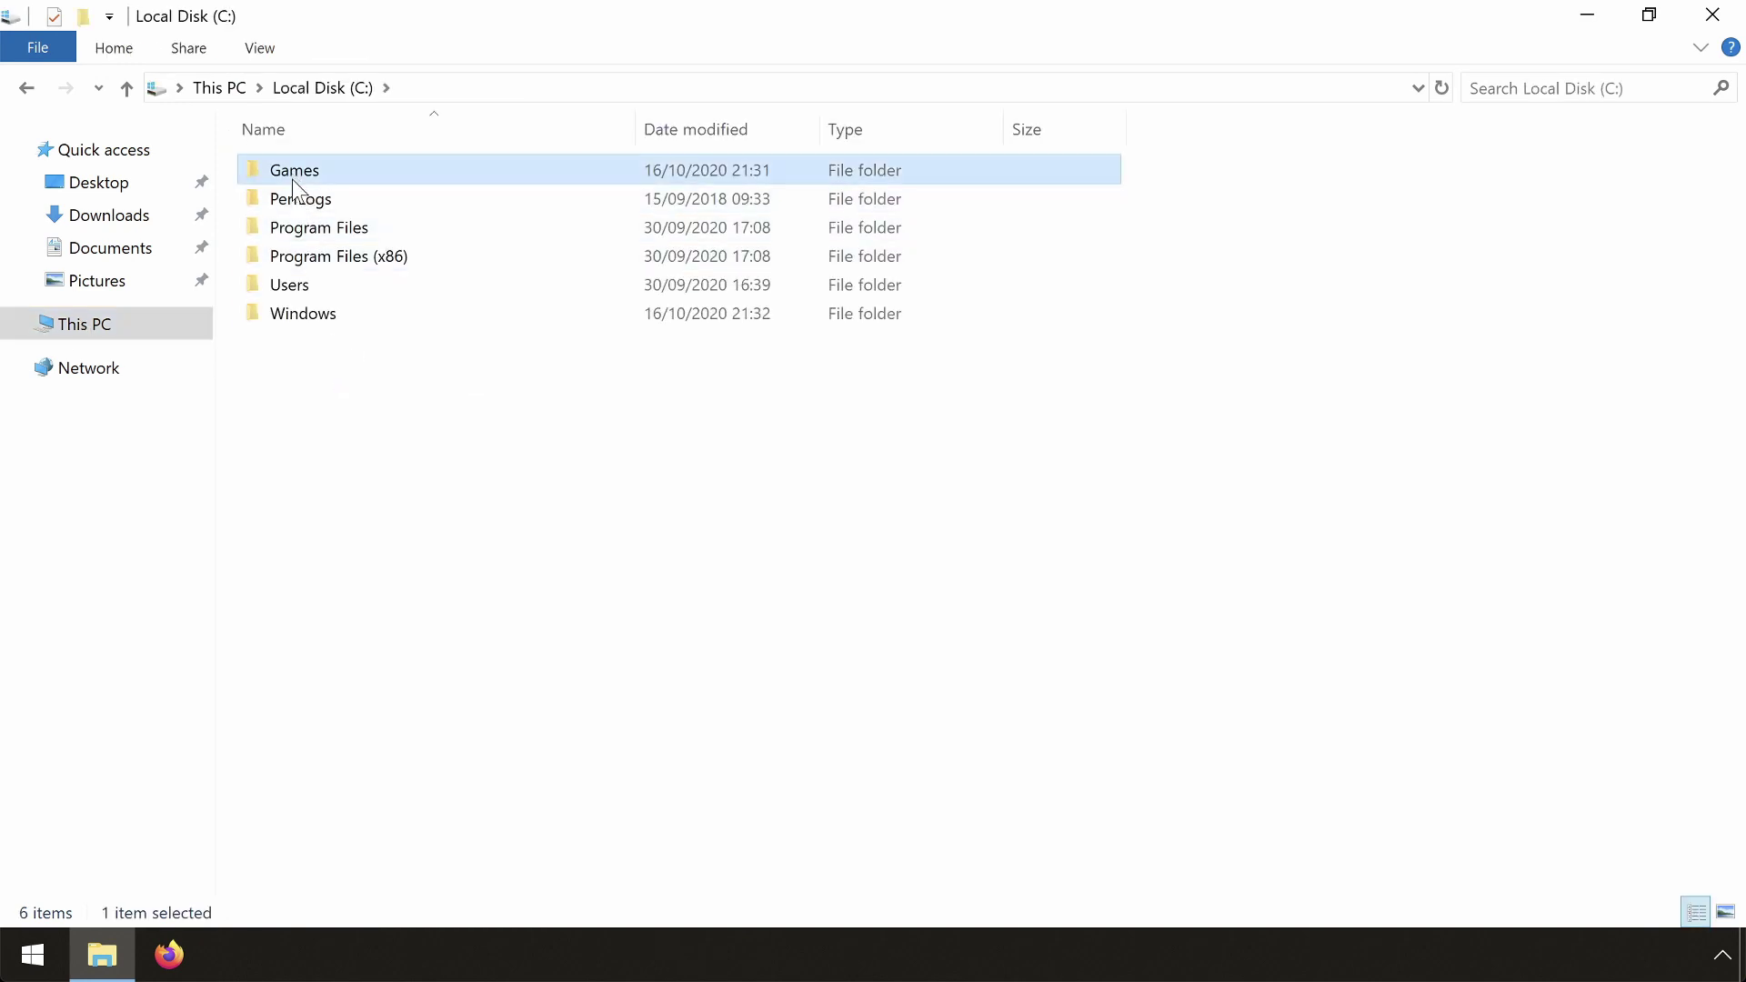
right_click(292, 178)
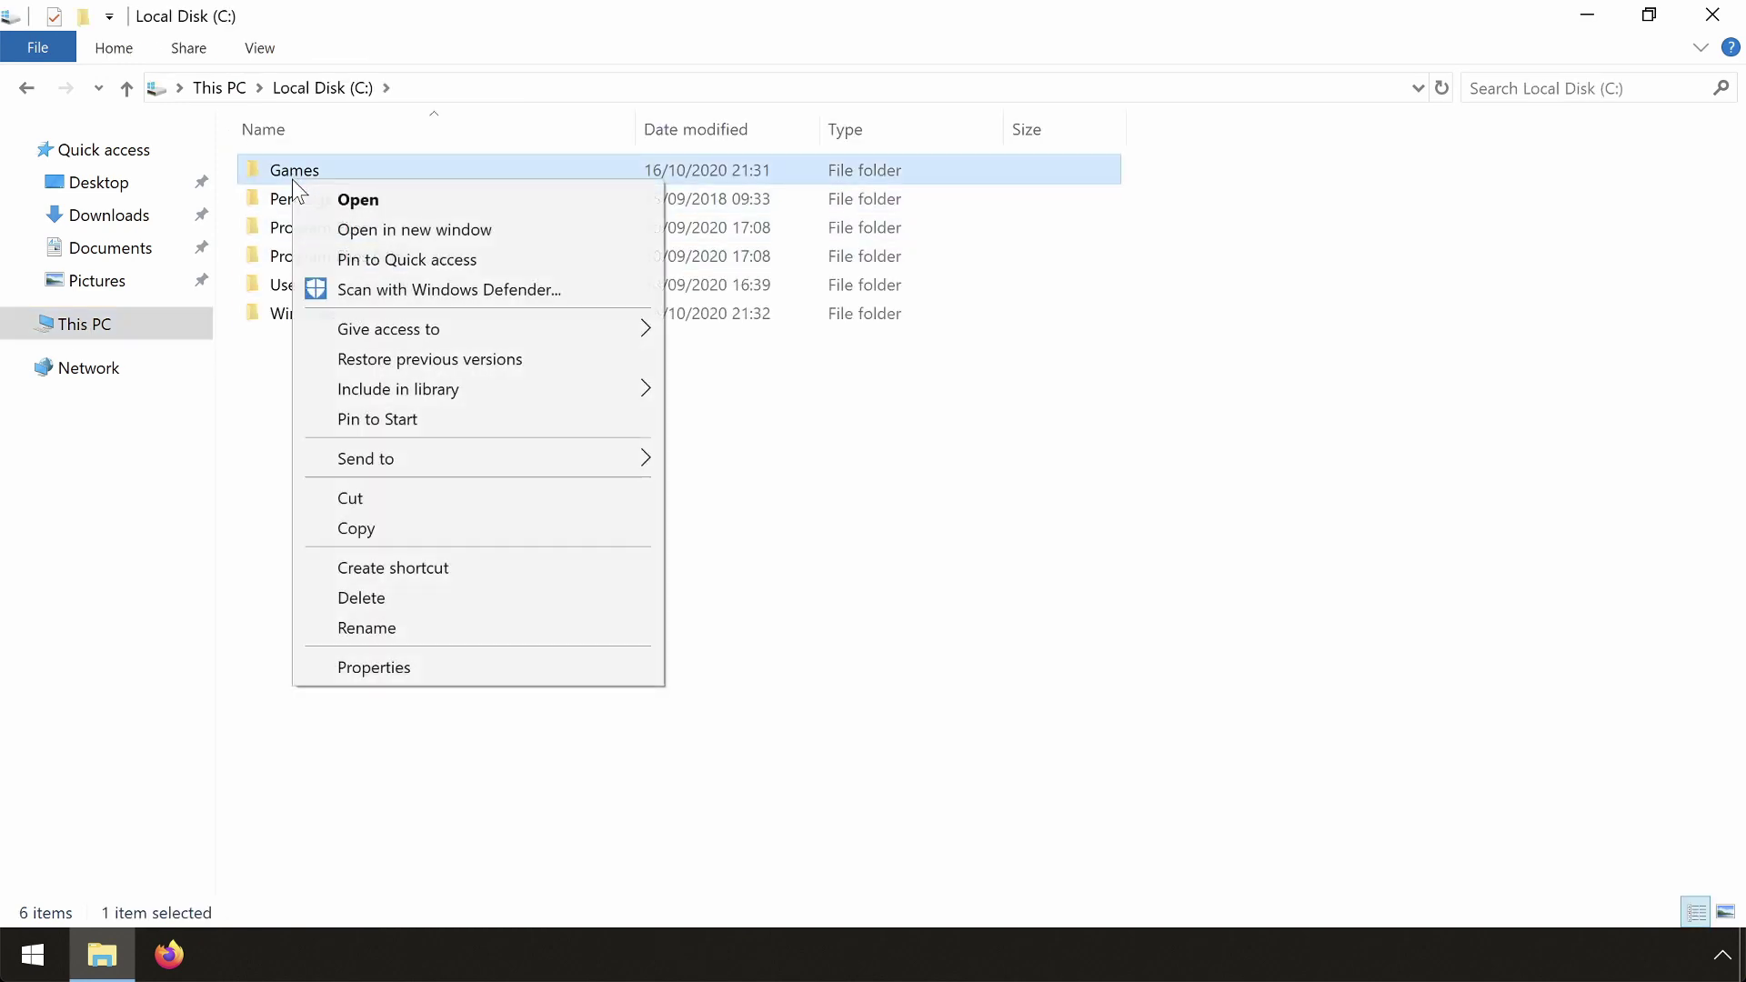
left_click(444, 656)
left_click(474, 243)
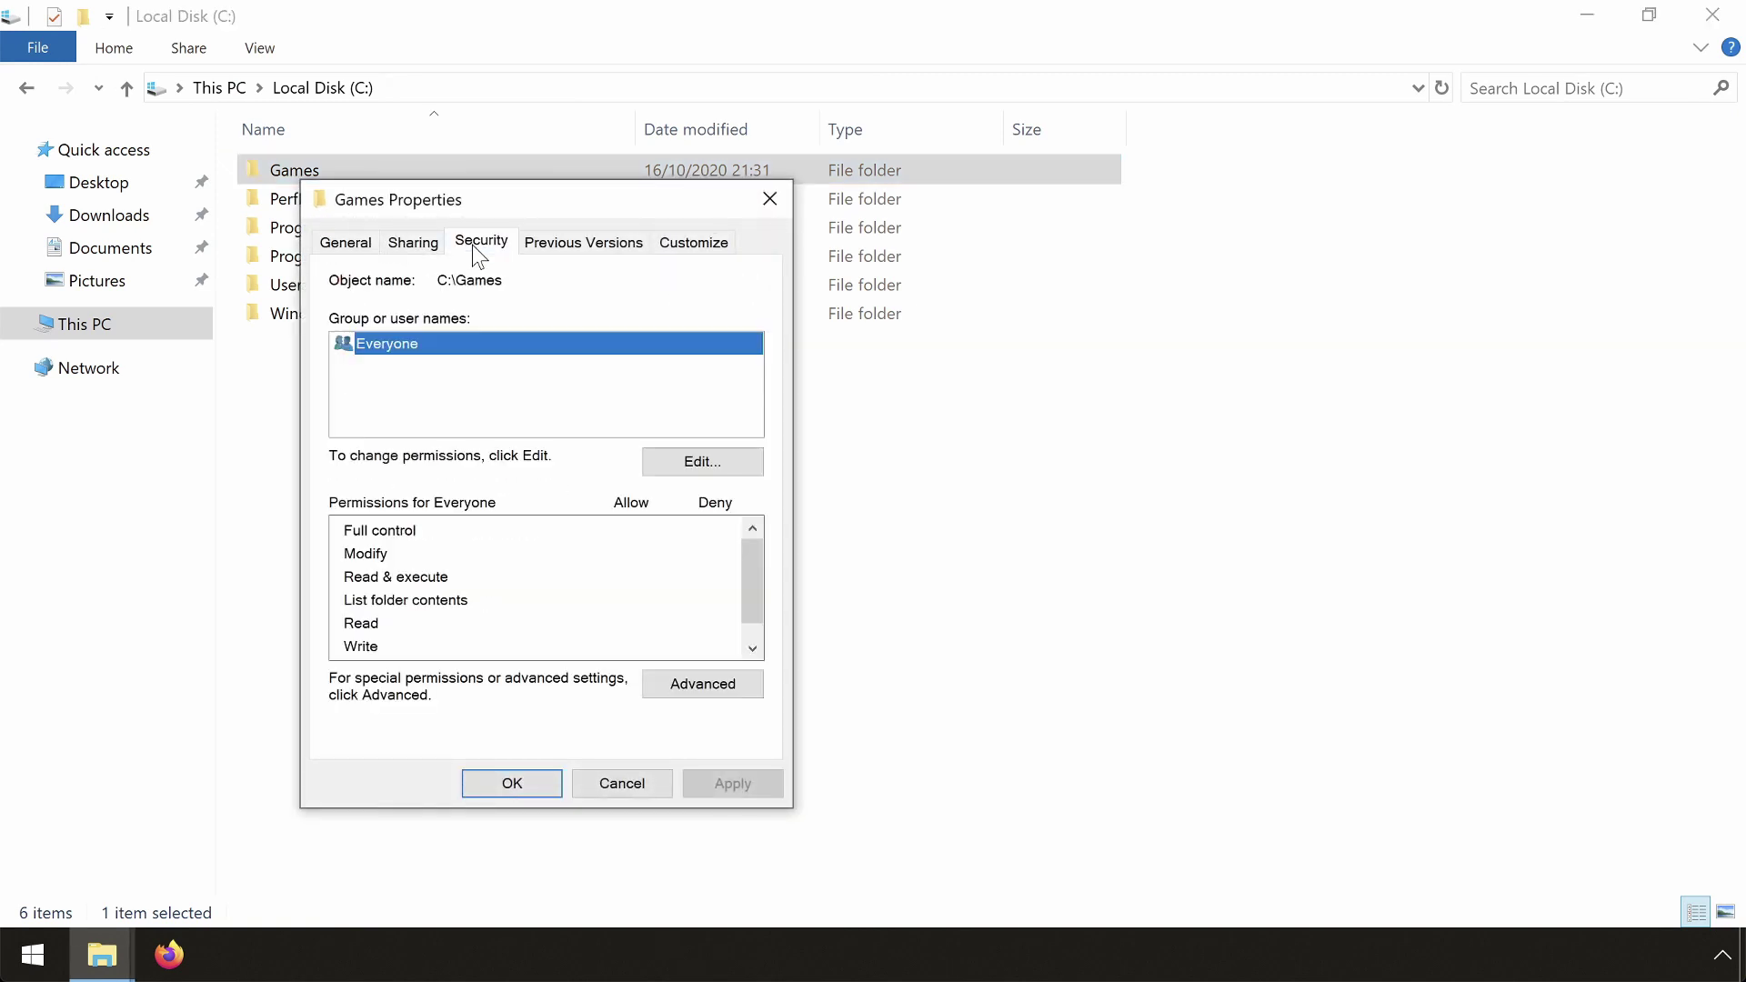
left_click(689, 691)
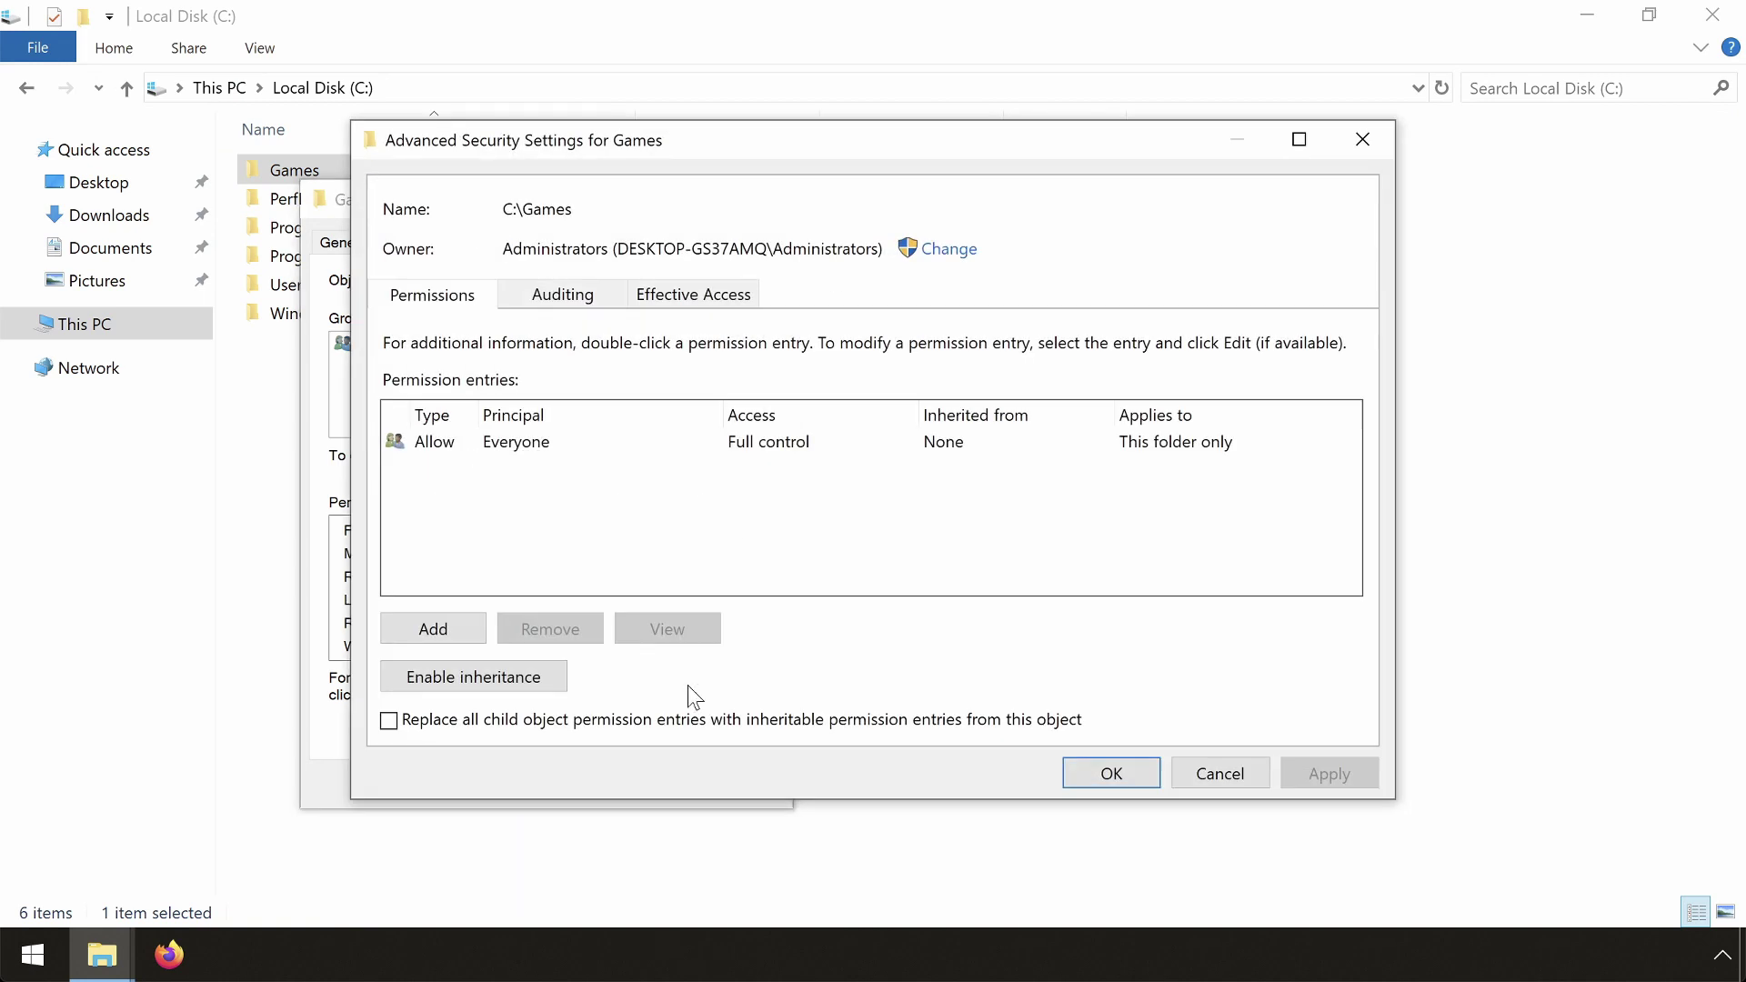
Change the Games folder's owner to the account "user", replacing the owner on subcontainers and objects, and apply the change.
left_click(969, 258)
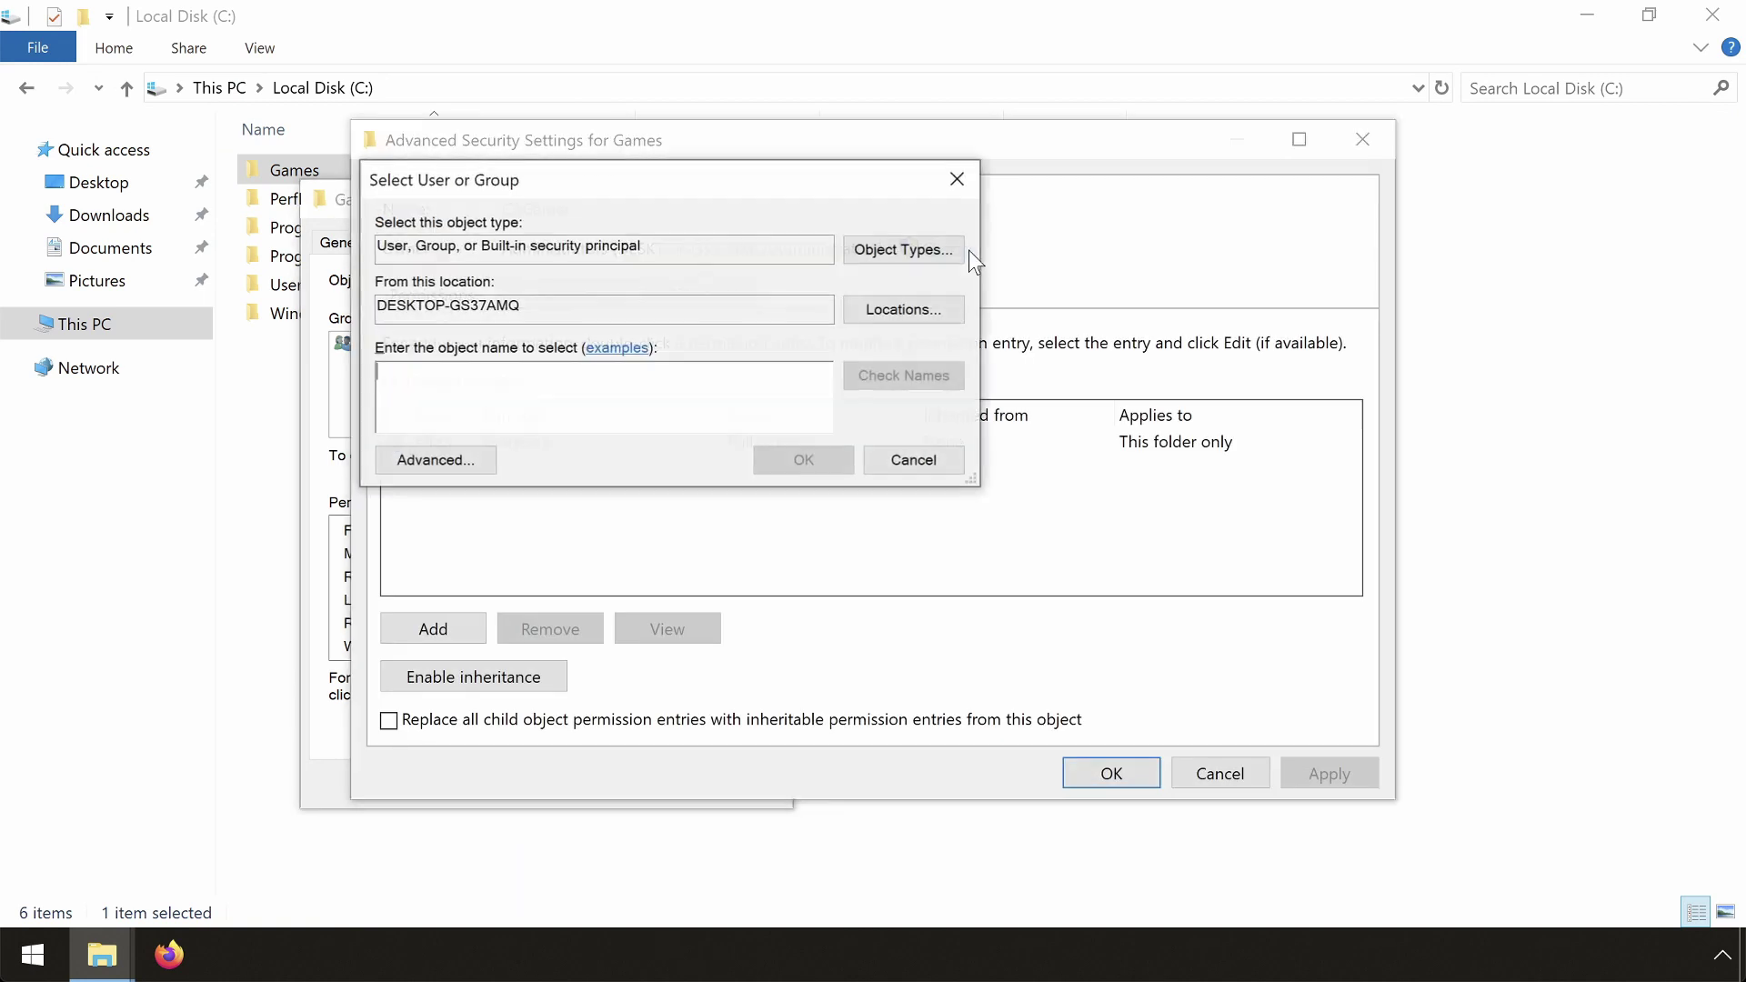
type("user")
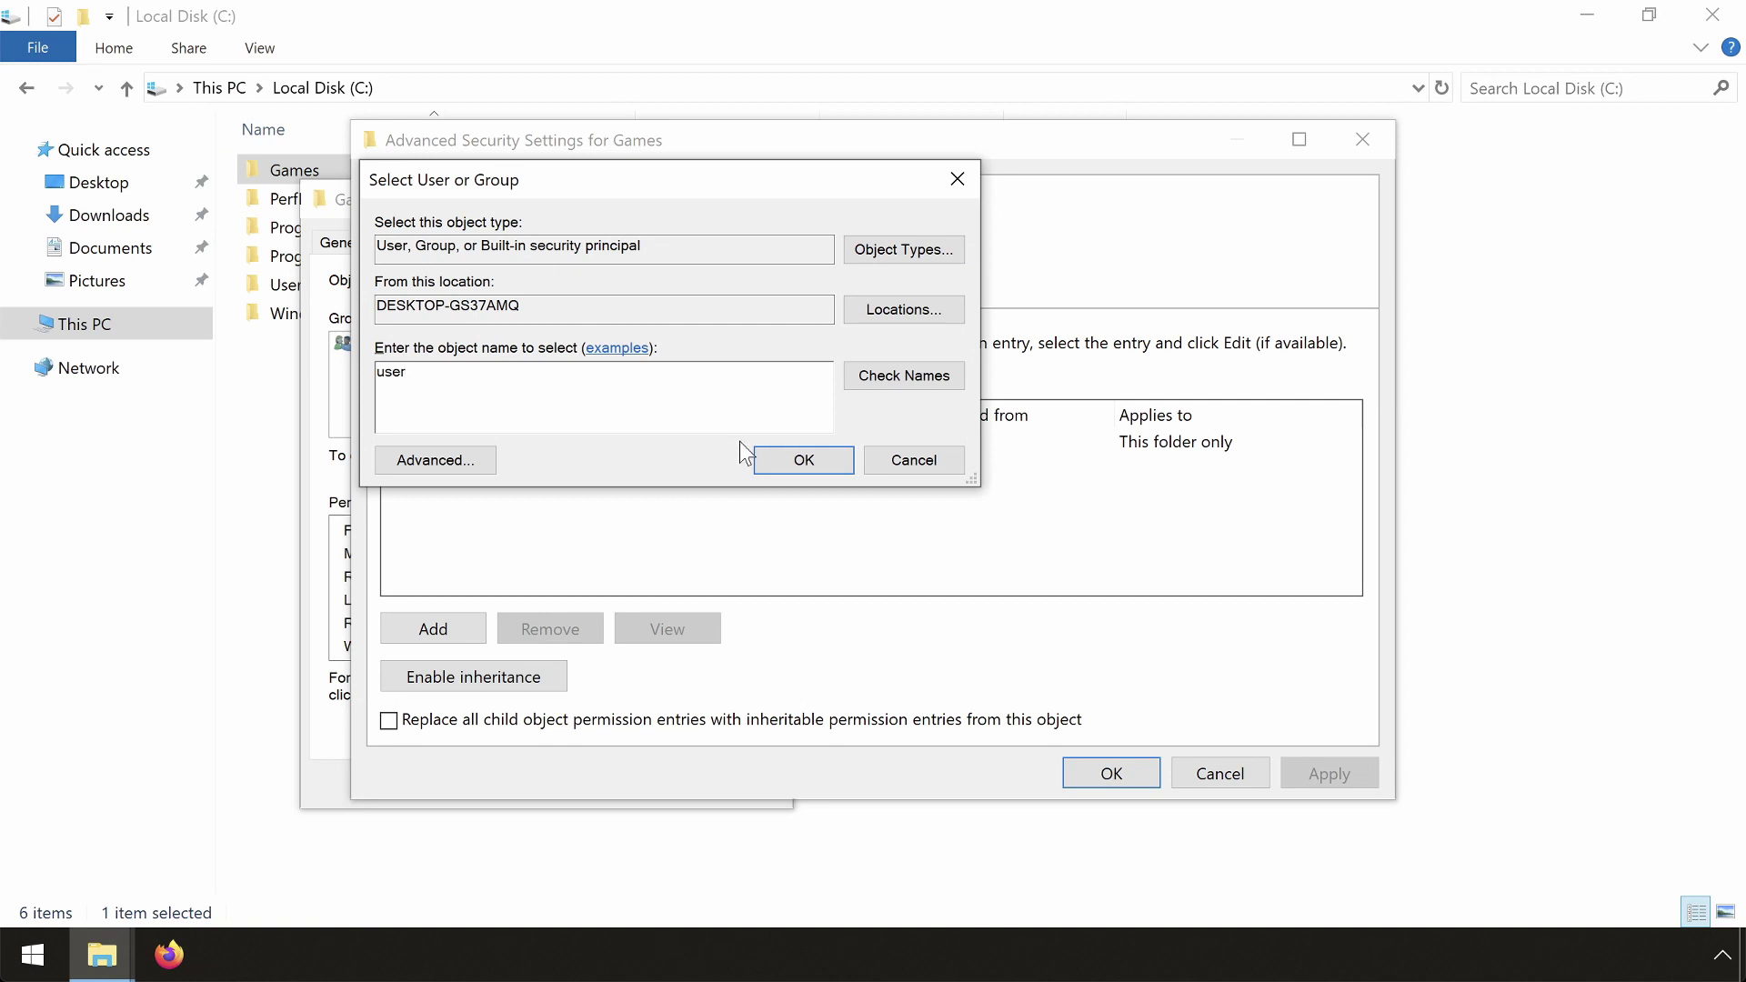
left_click(881, 374)
left_click(800, 460)
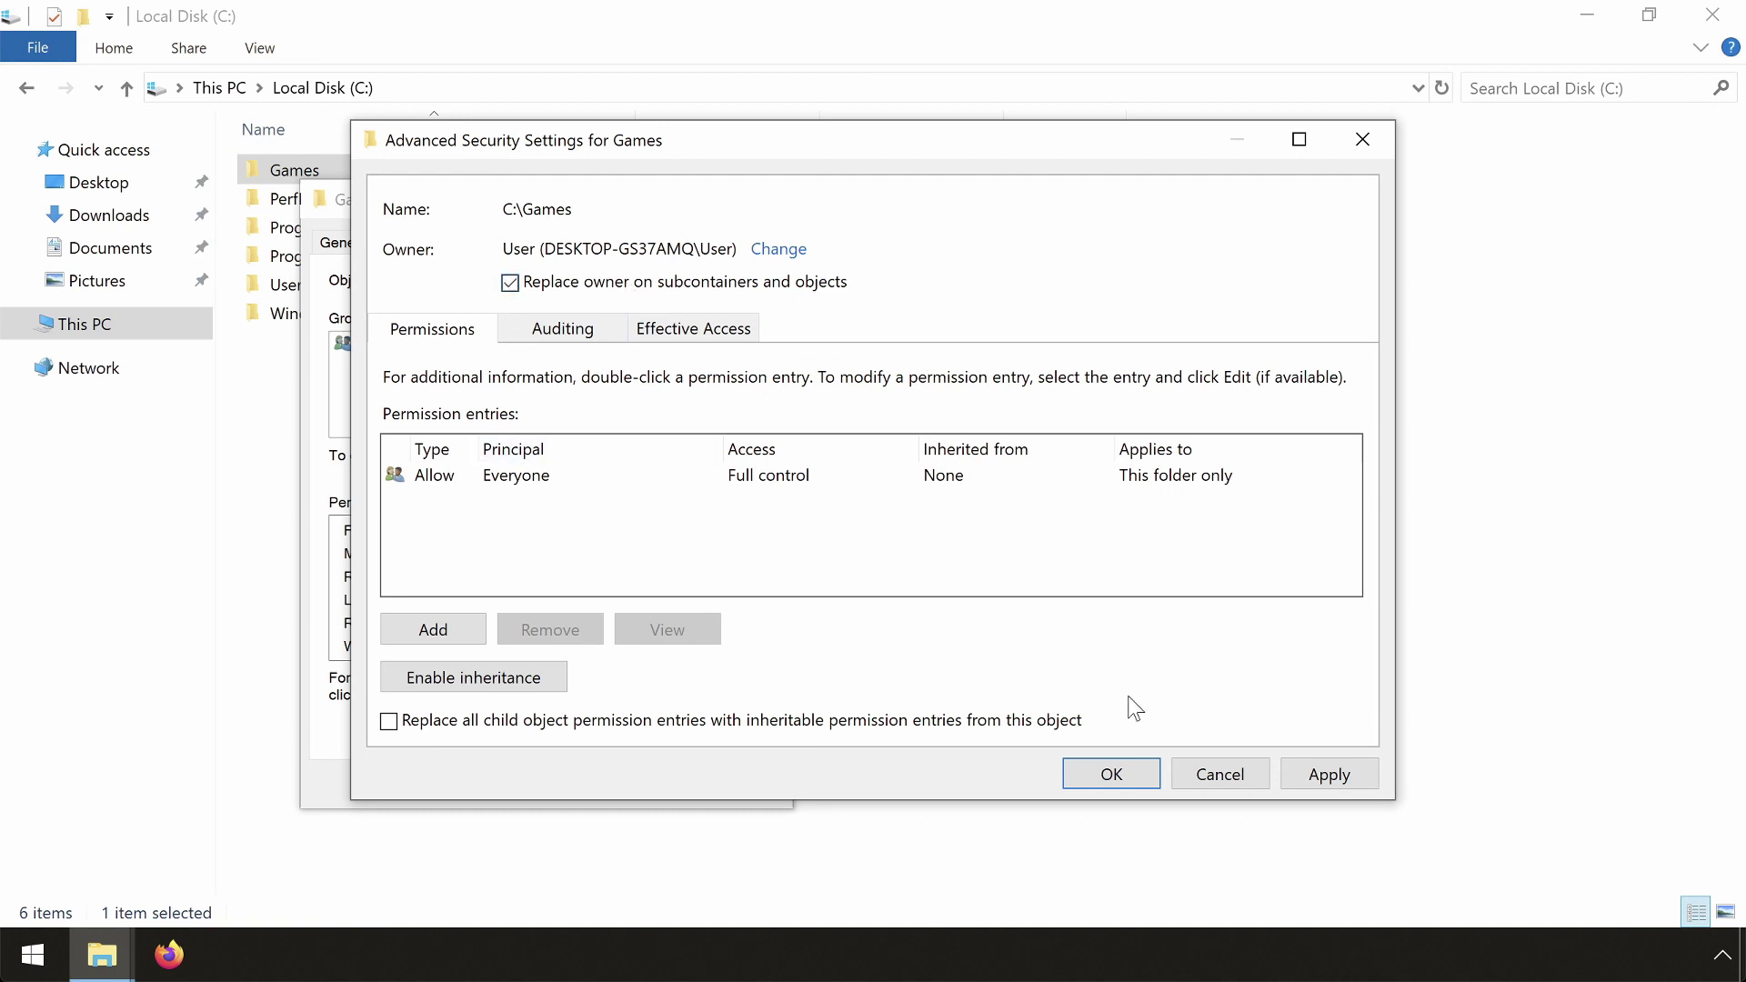
left_click(1323, 777)
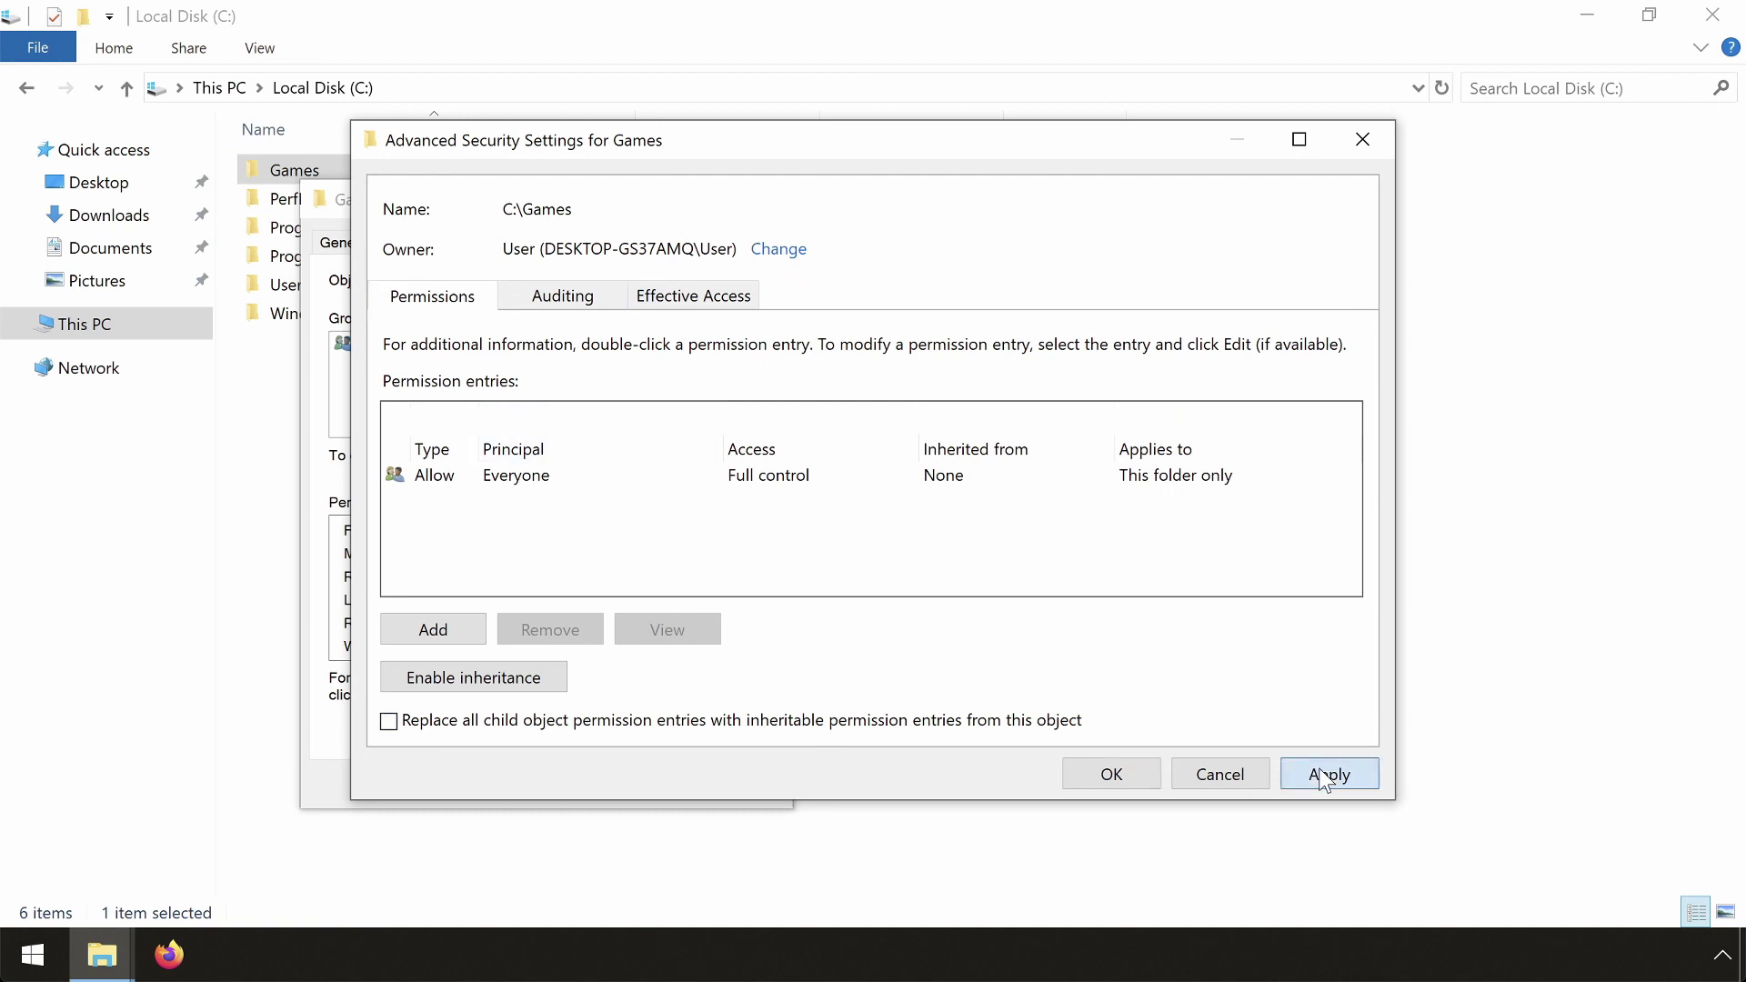
left_click(1114, 583)
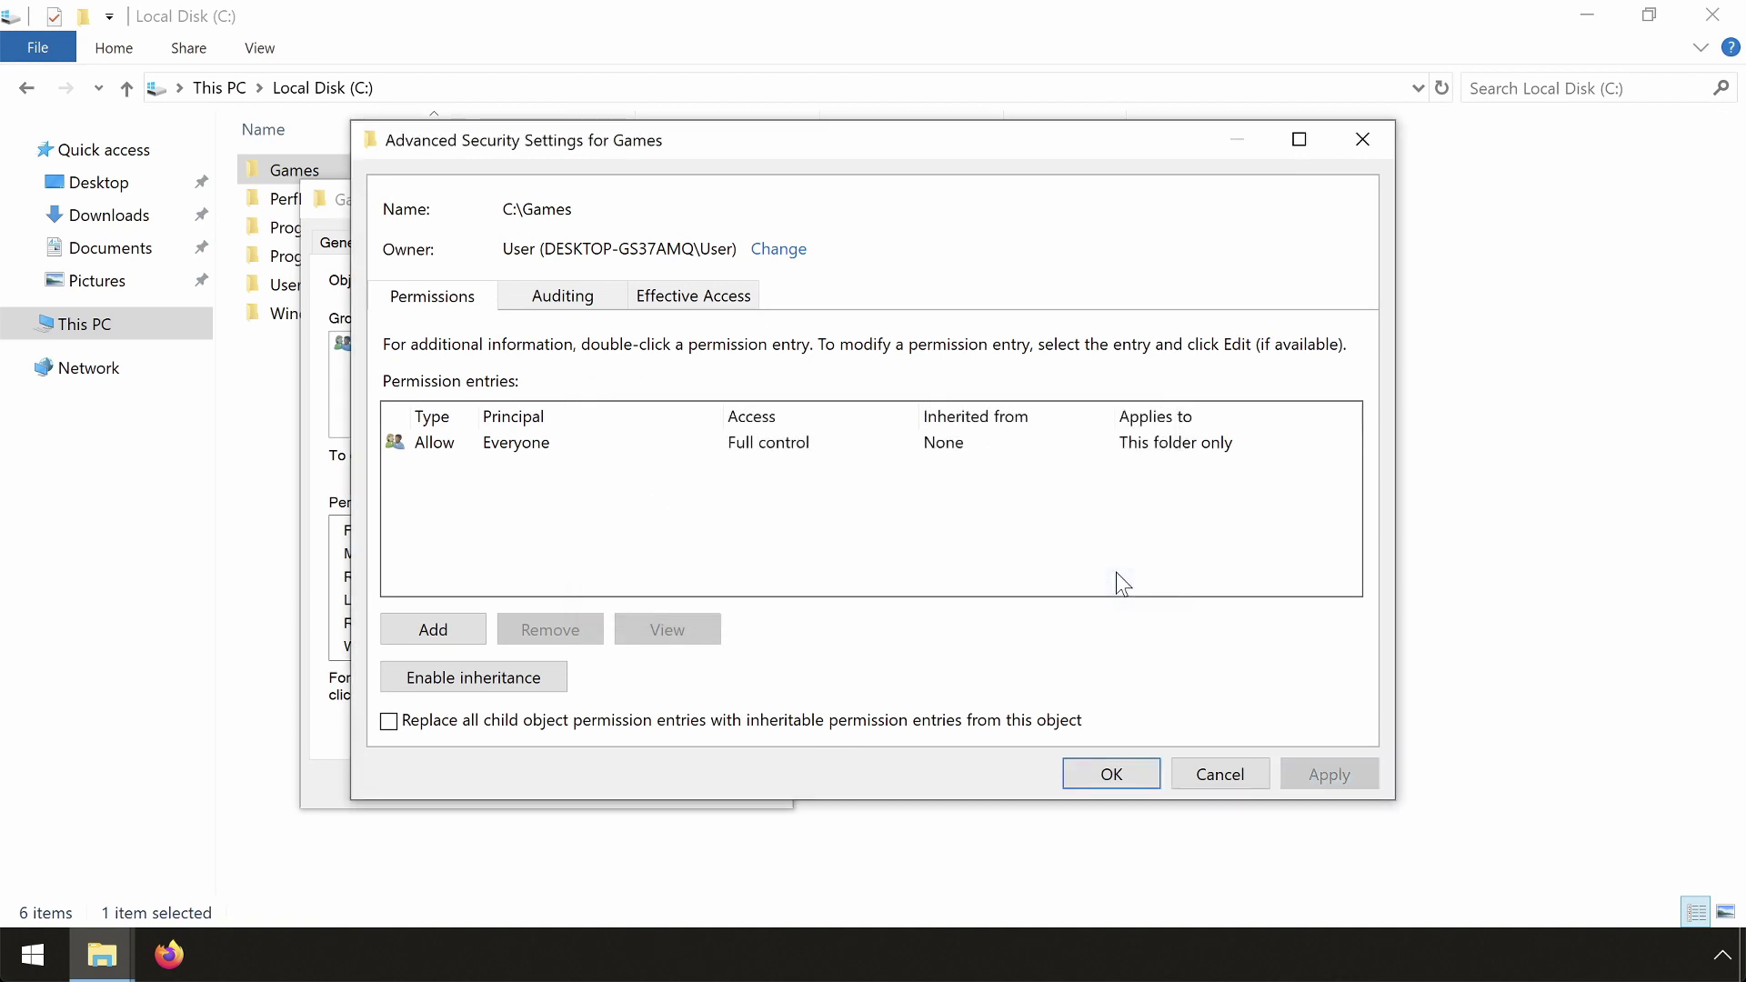
left_click(1123, 775)
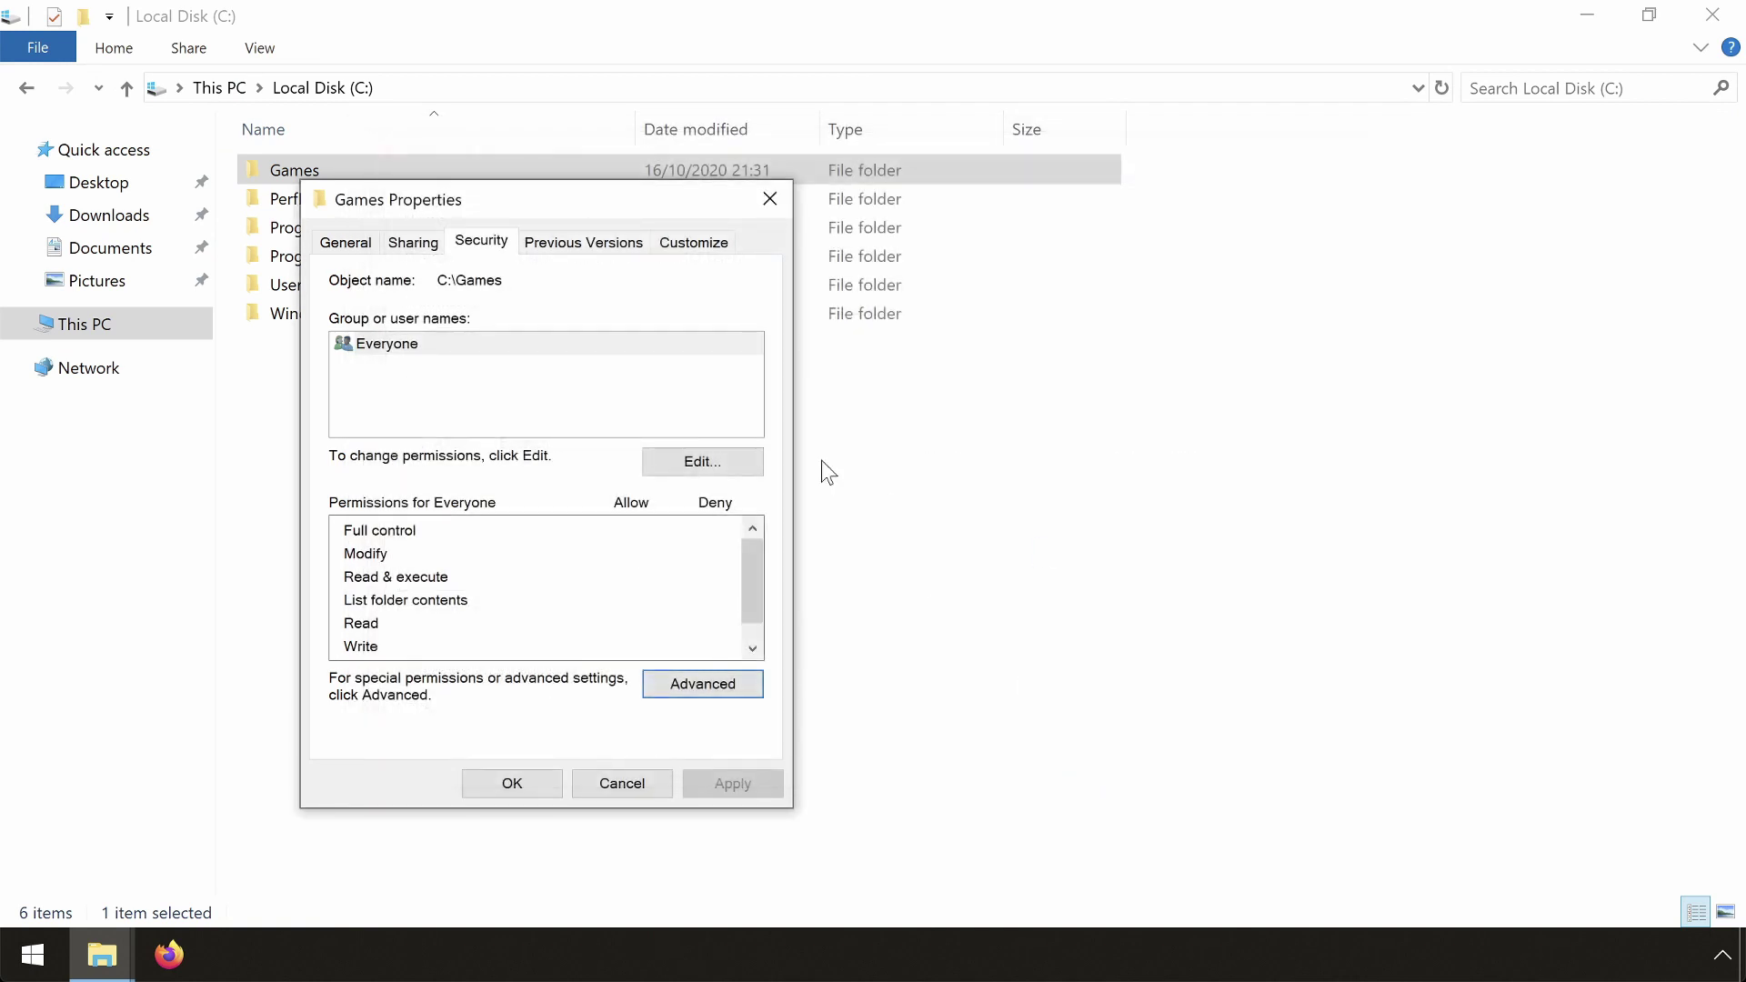
Replace Everyone with SYSTEM in the Games folder's permissions, allowing SYSTEM full control.
left_click(688, 457)
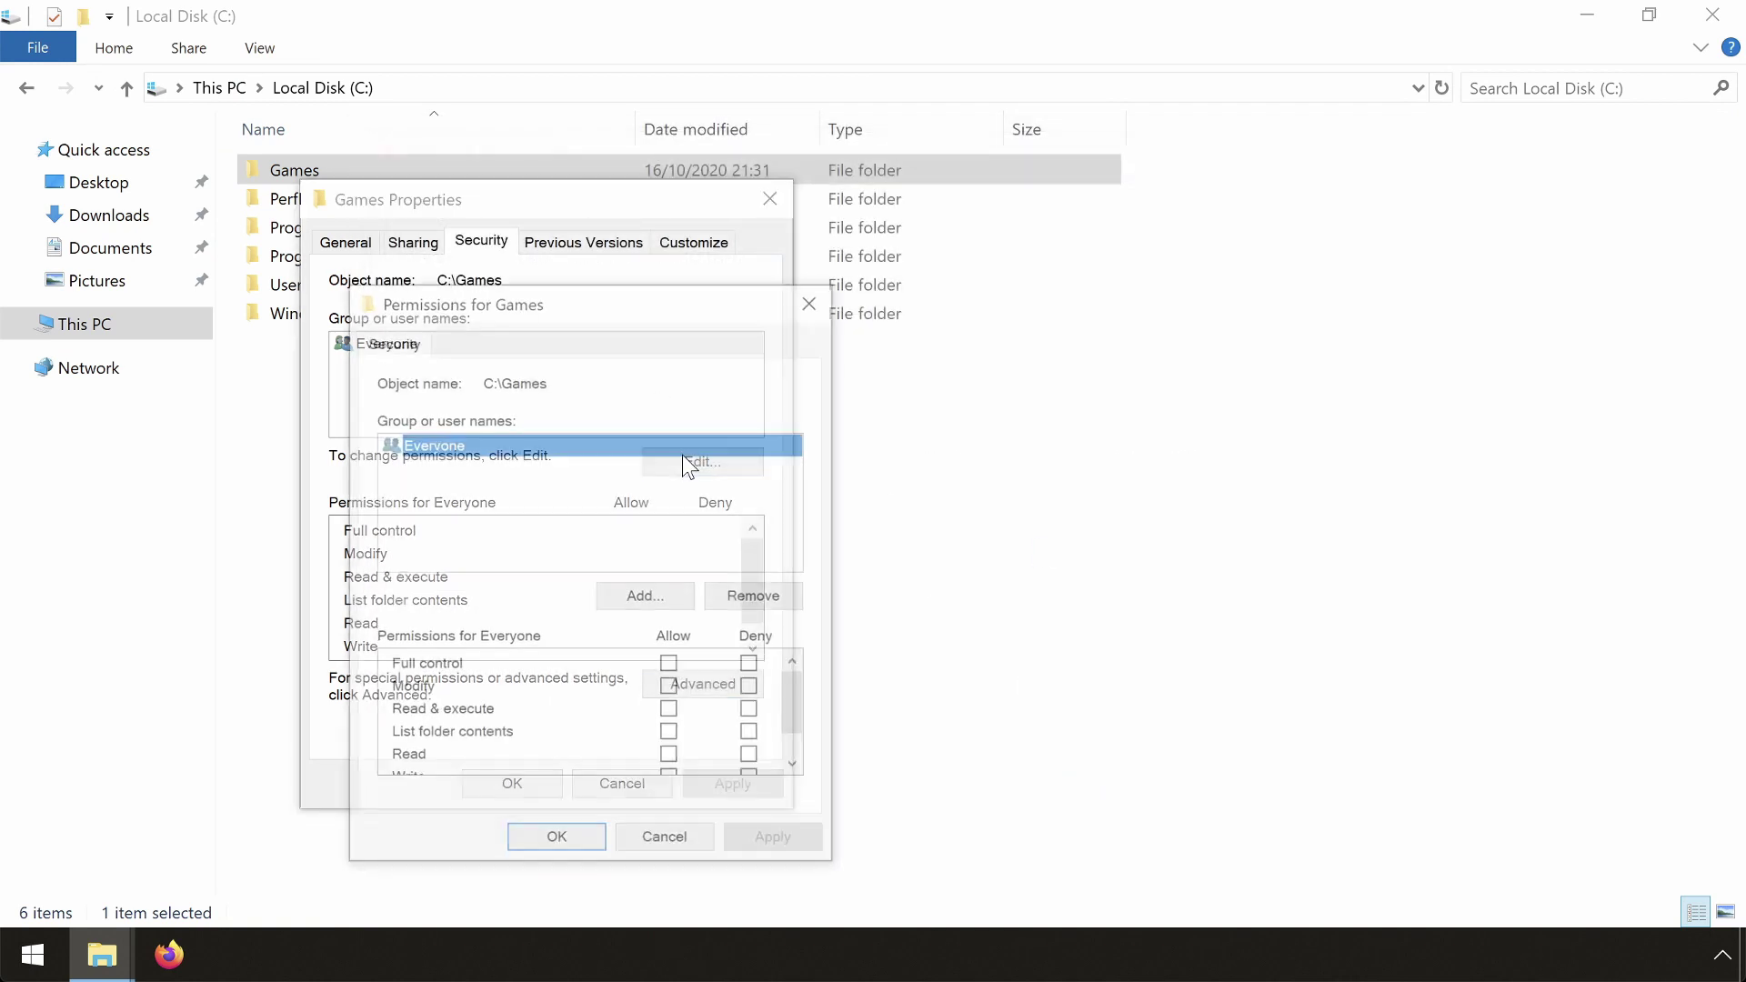
left_click(738, 595)
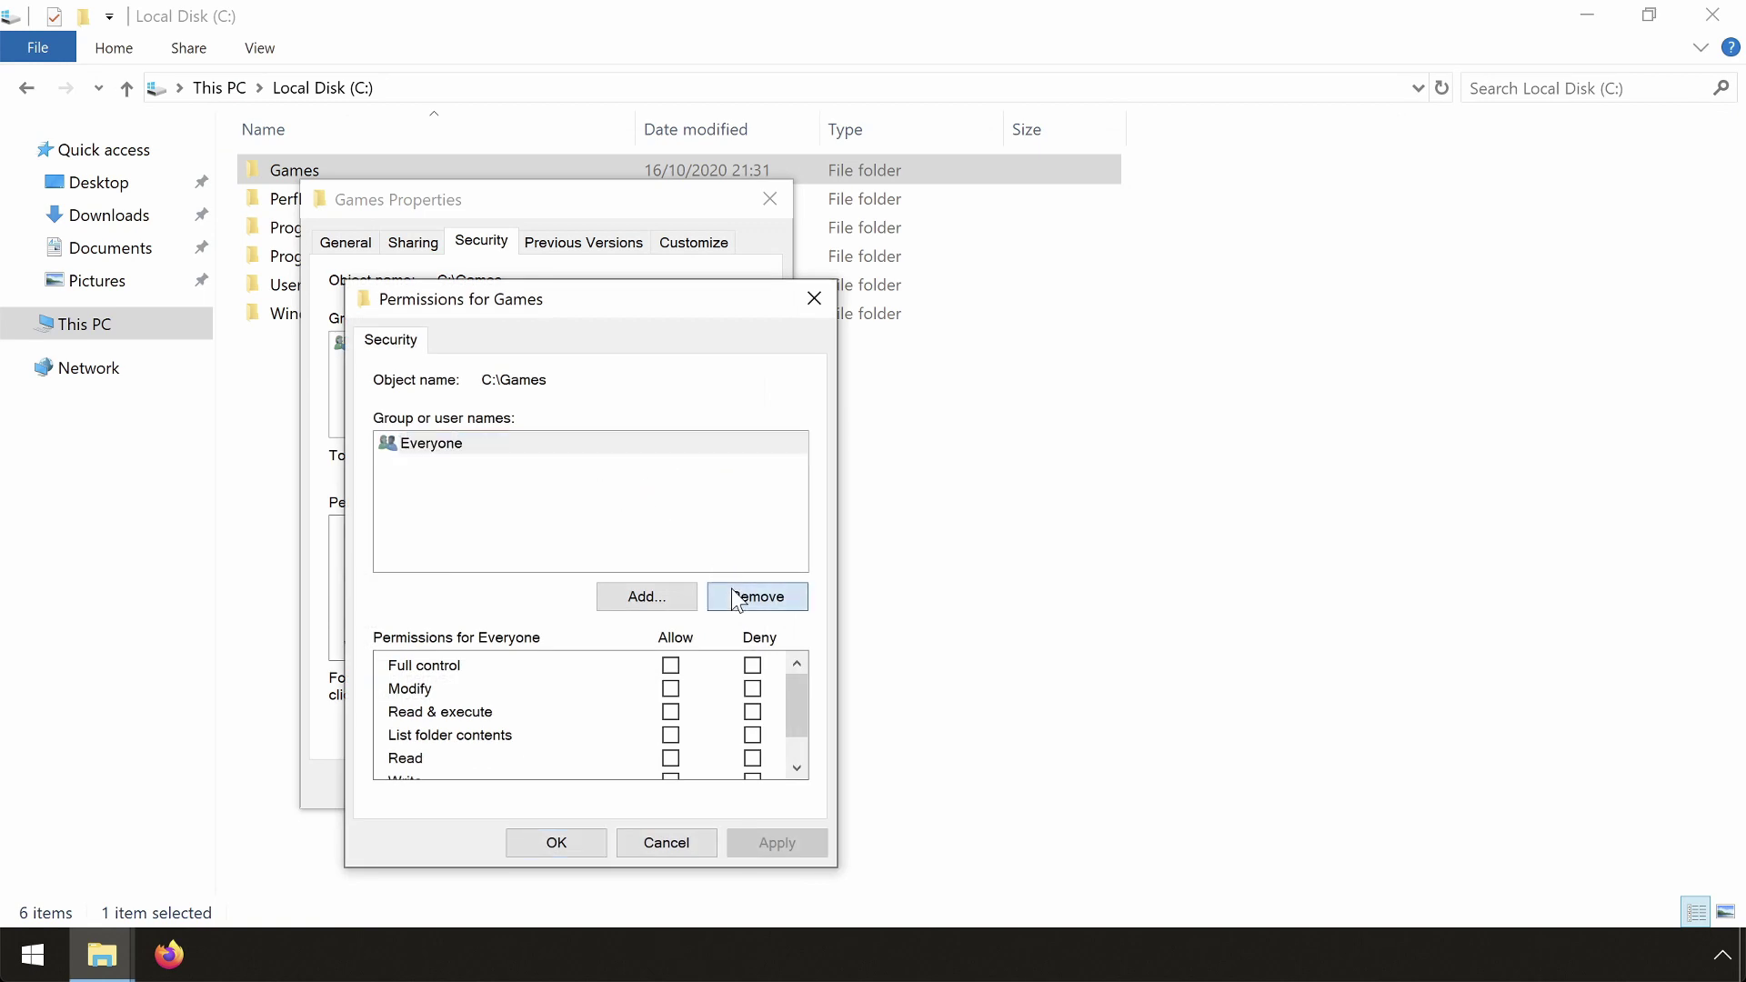
left_click(641, 595)
type("system")
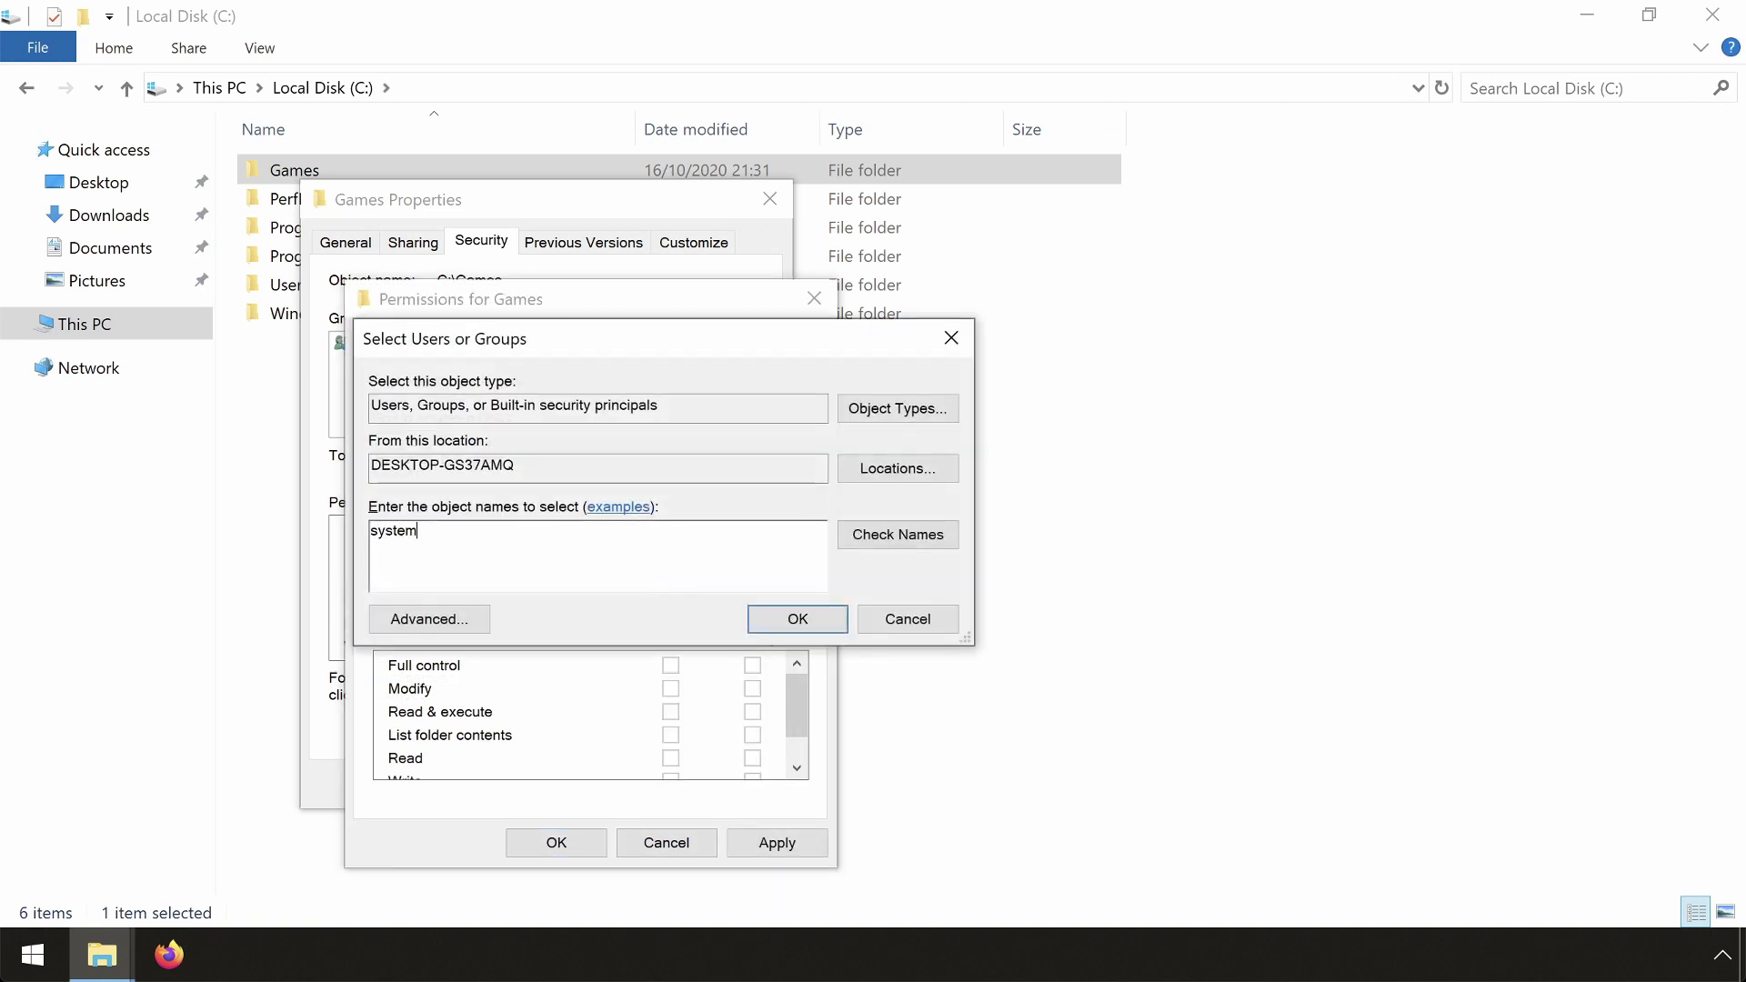
key("Return")
left_click(671, 666)
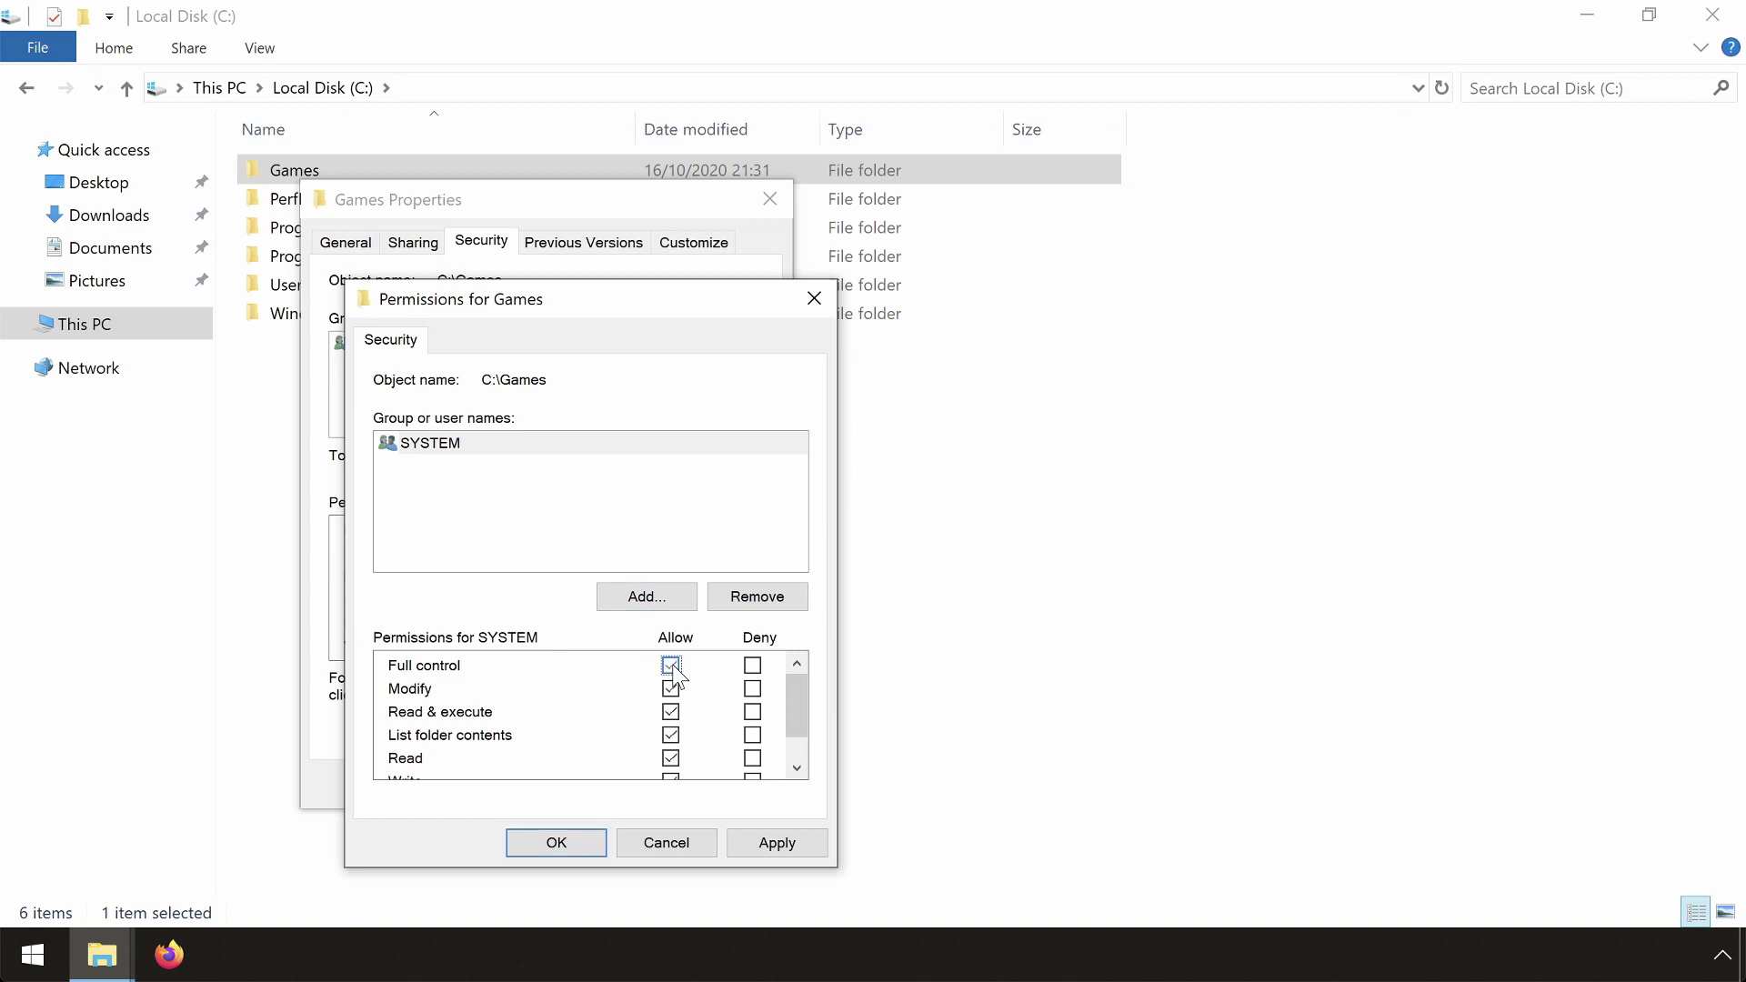
Add the Authenticated Users group to the Games folder's permissions with its default rights.
left_click(655, 602)
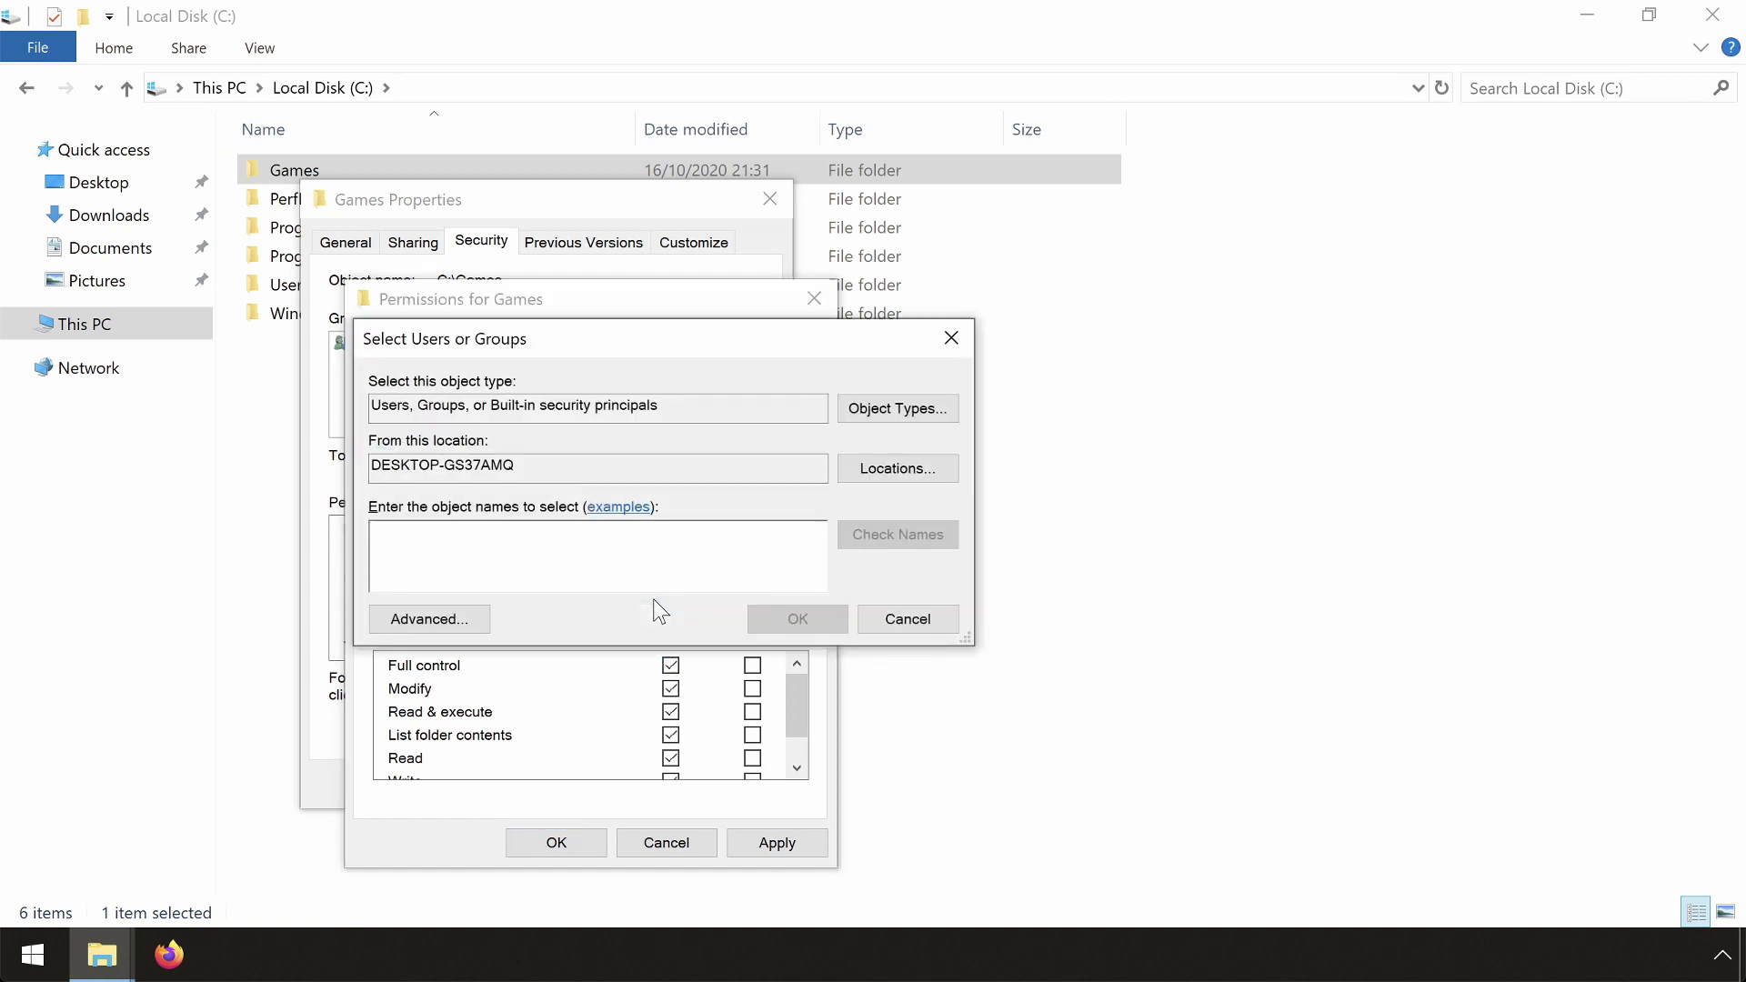
type("authenticat")
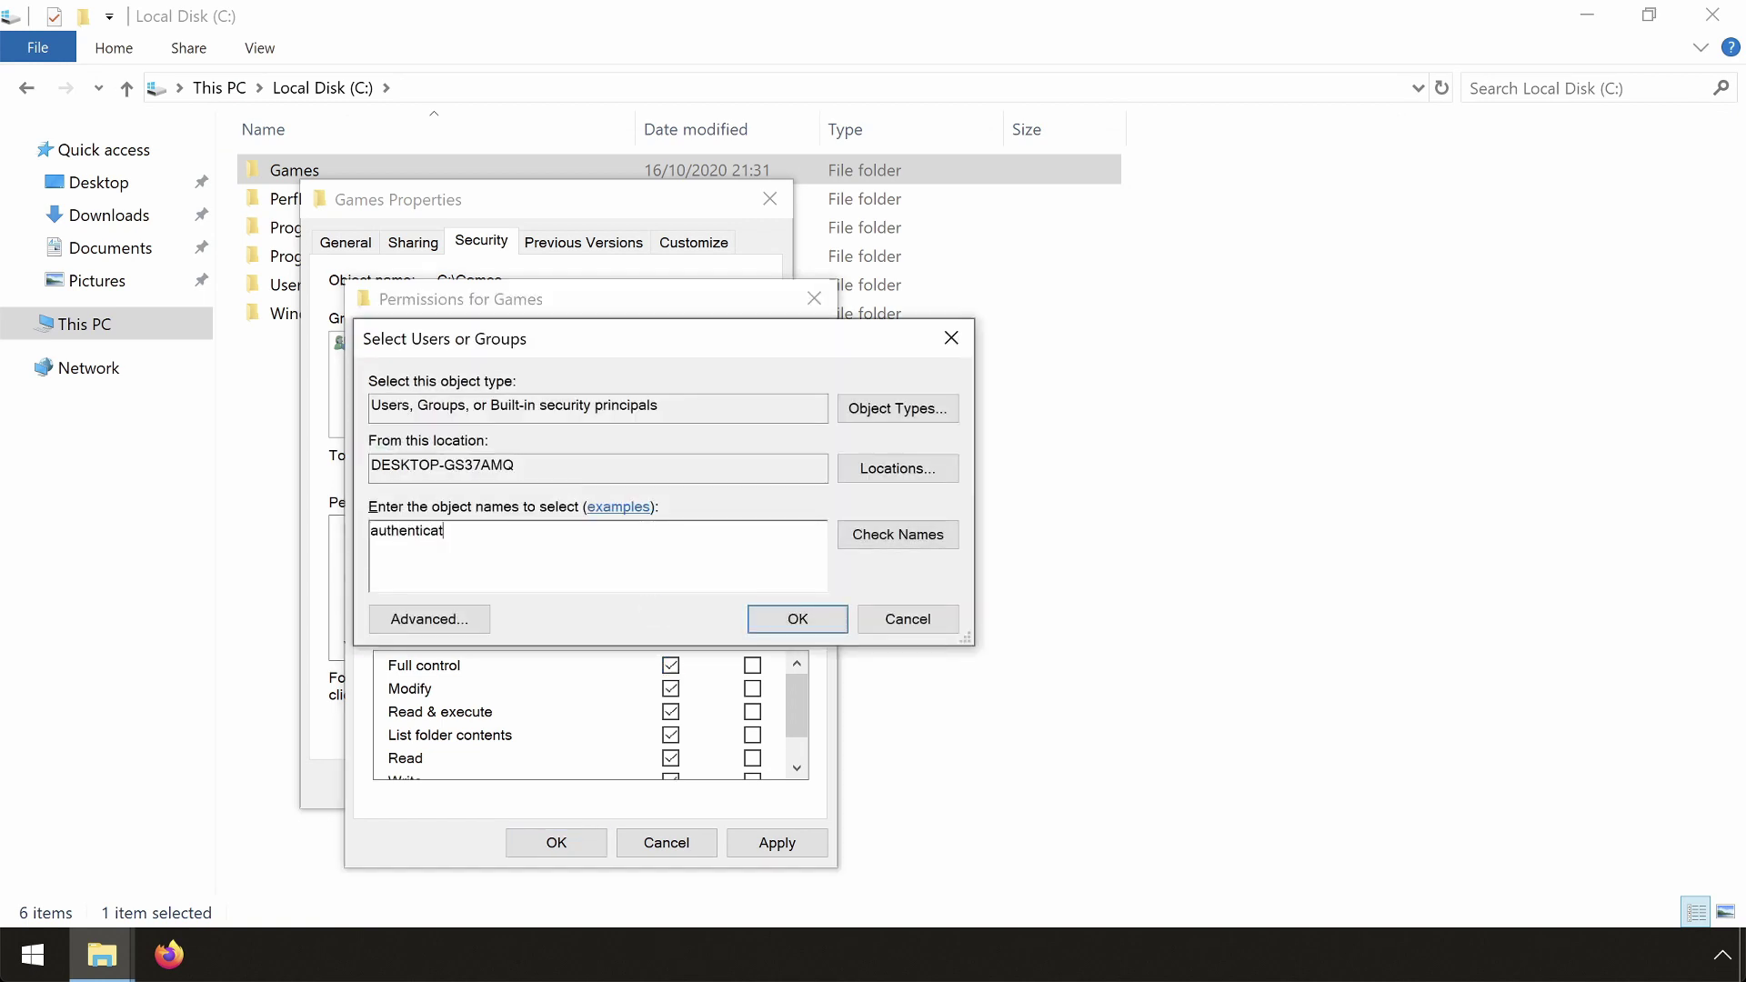
type("ed")
key("Return")
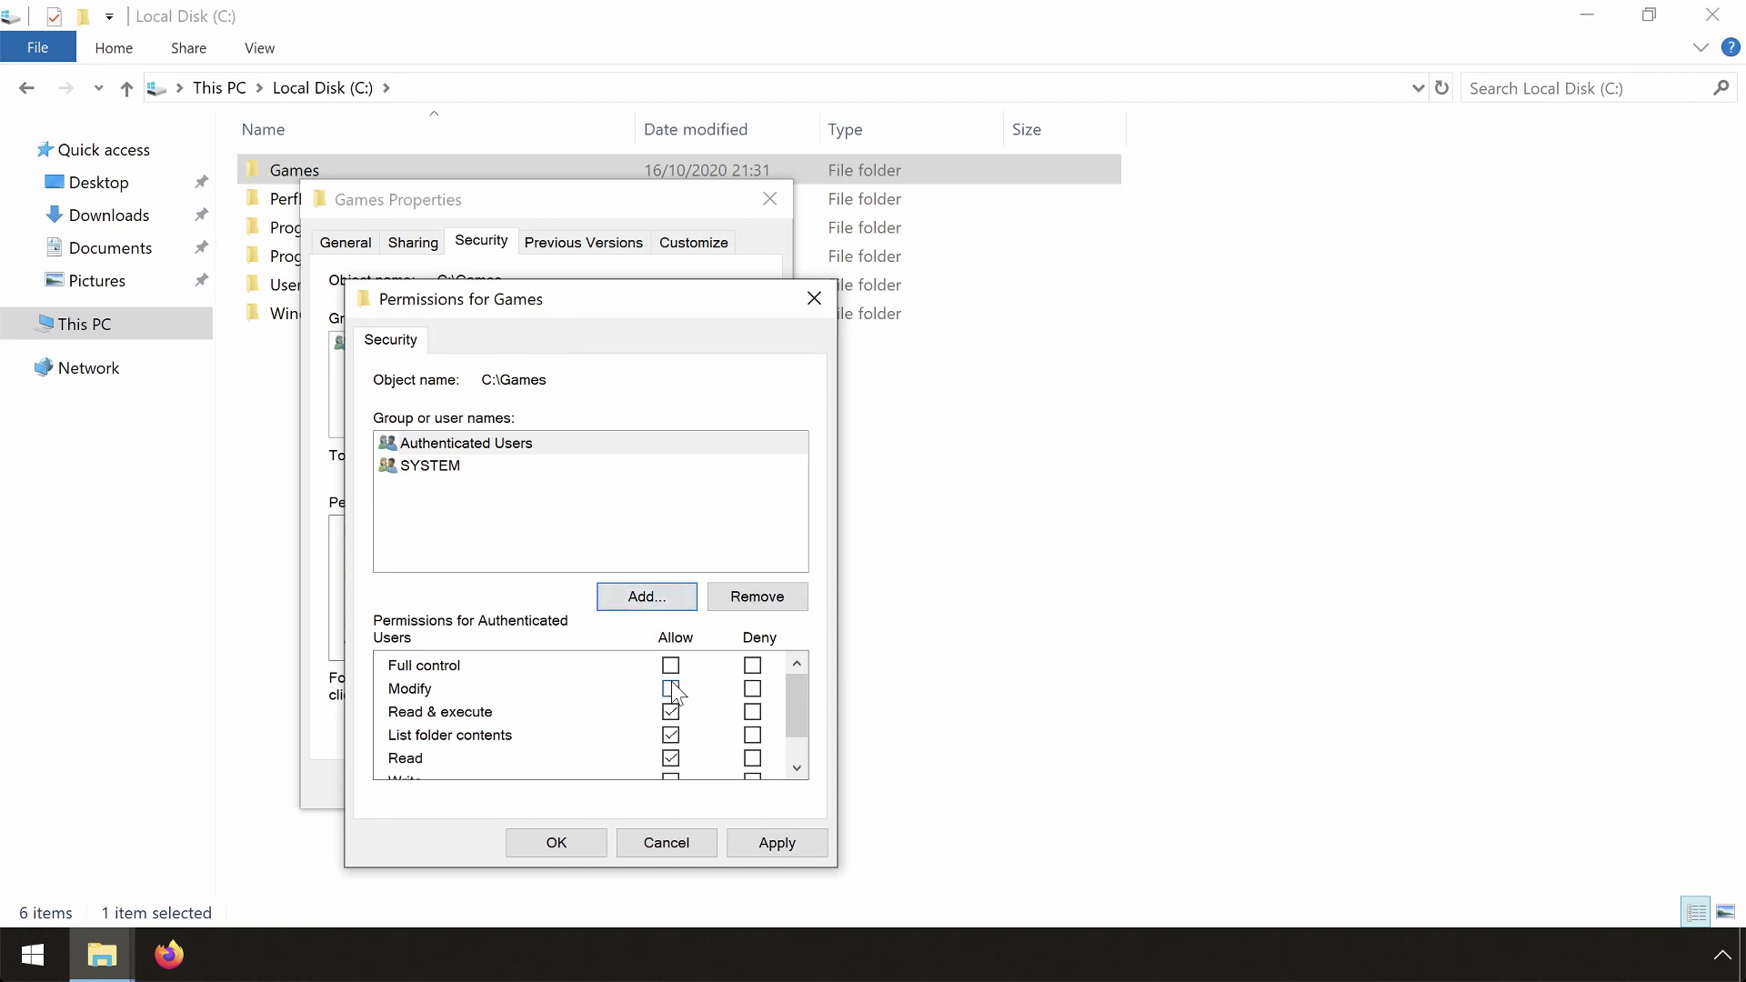
Add the account "user" to the Games folder's permissions with Modify allowed, then apply and close the folder properties.
left_click(657, 596)
type("user")
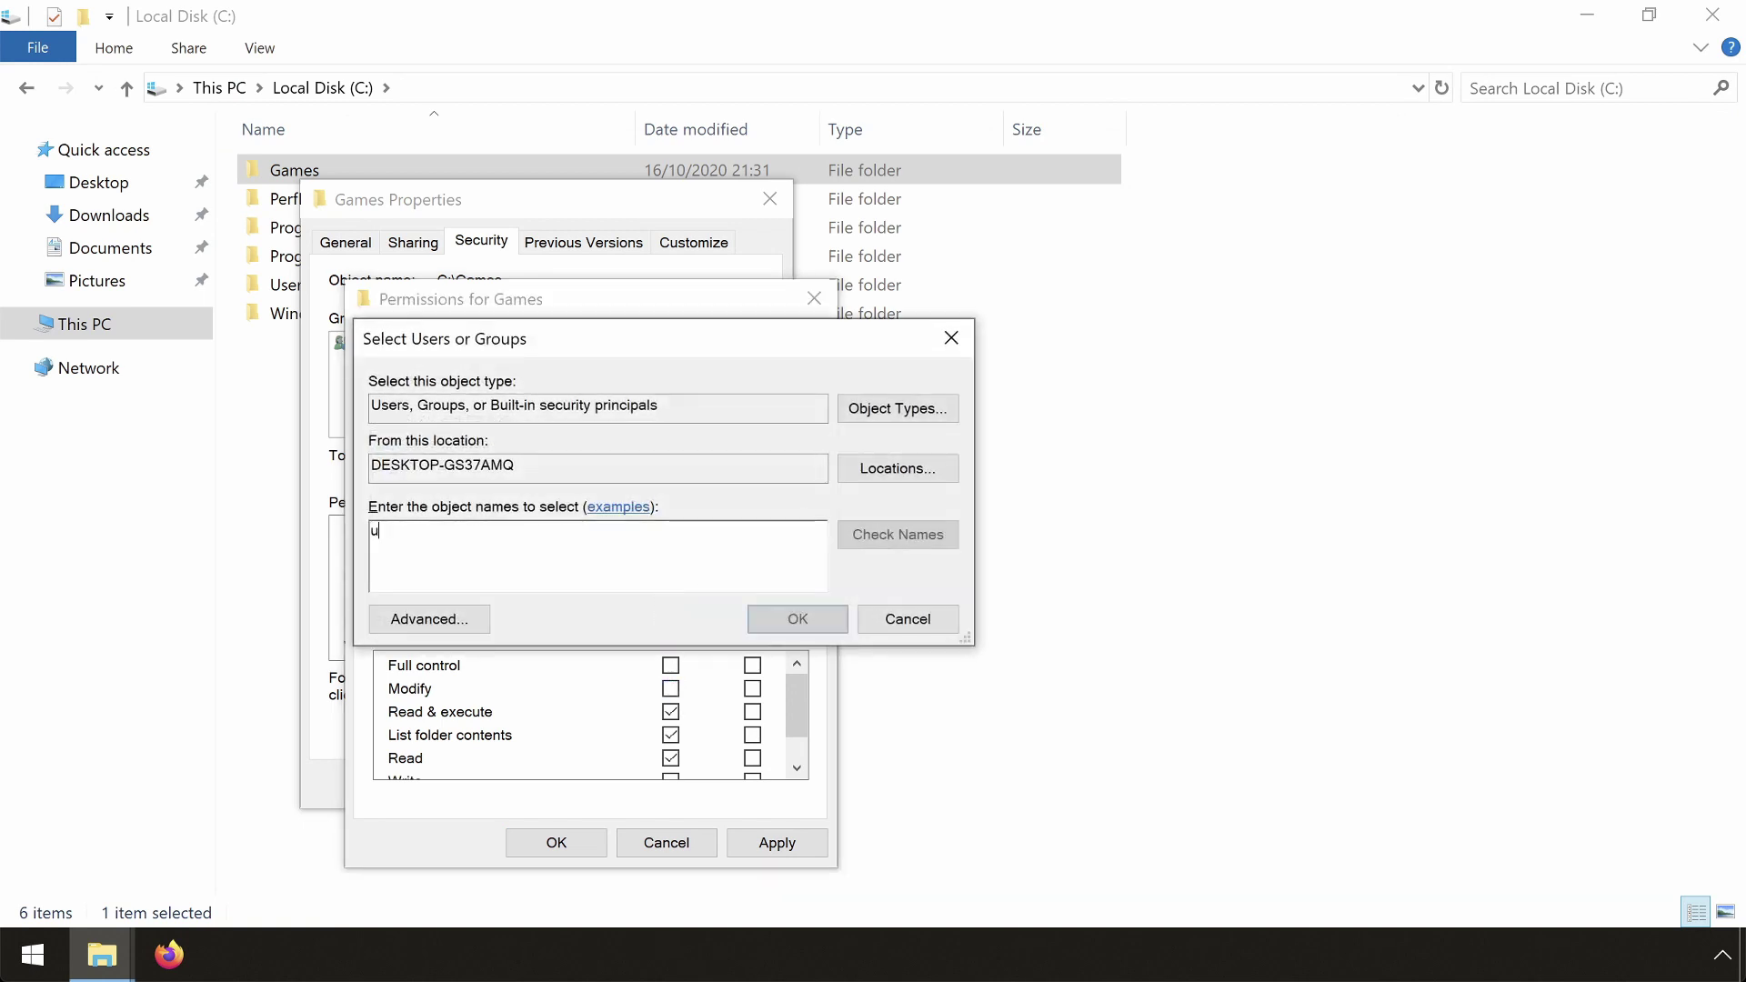
key("Return")
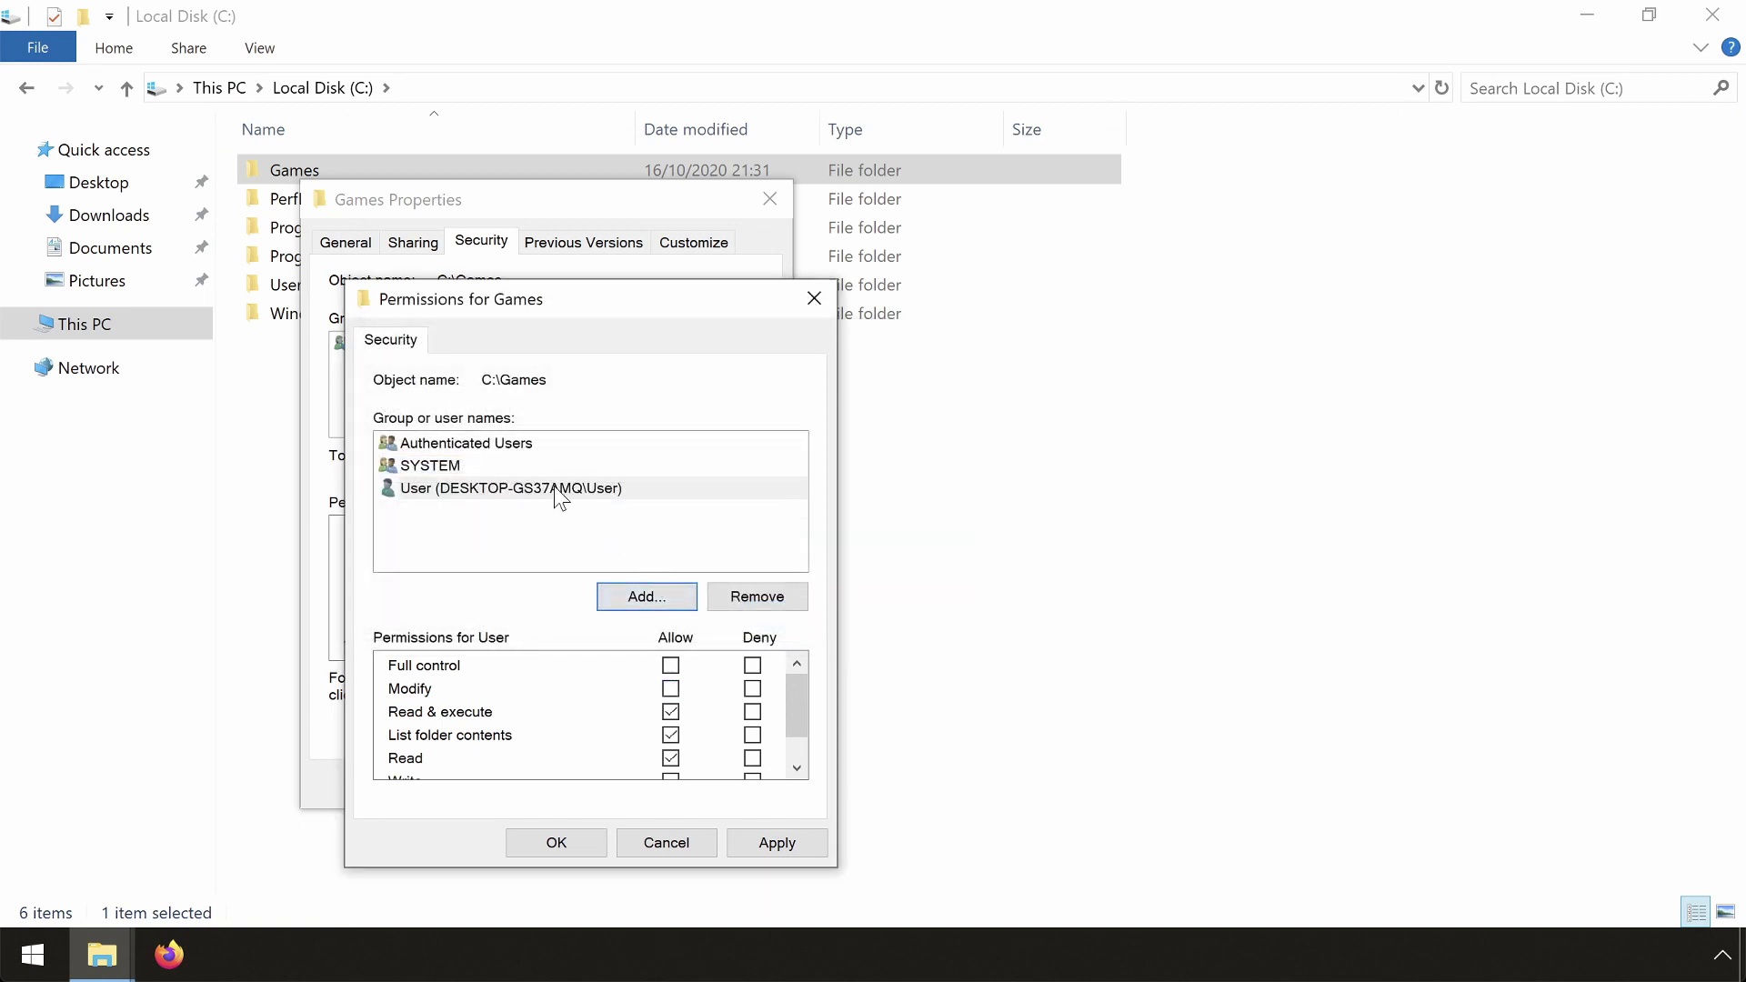
left_click(671, 688)
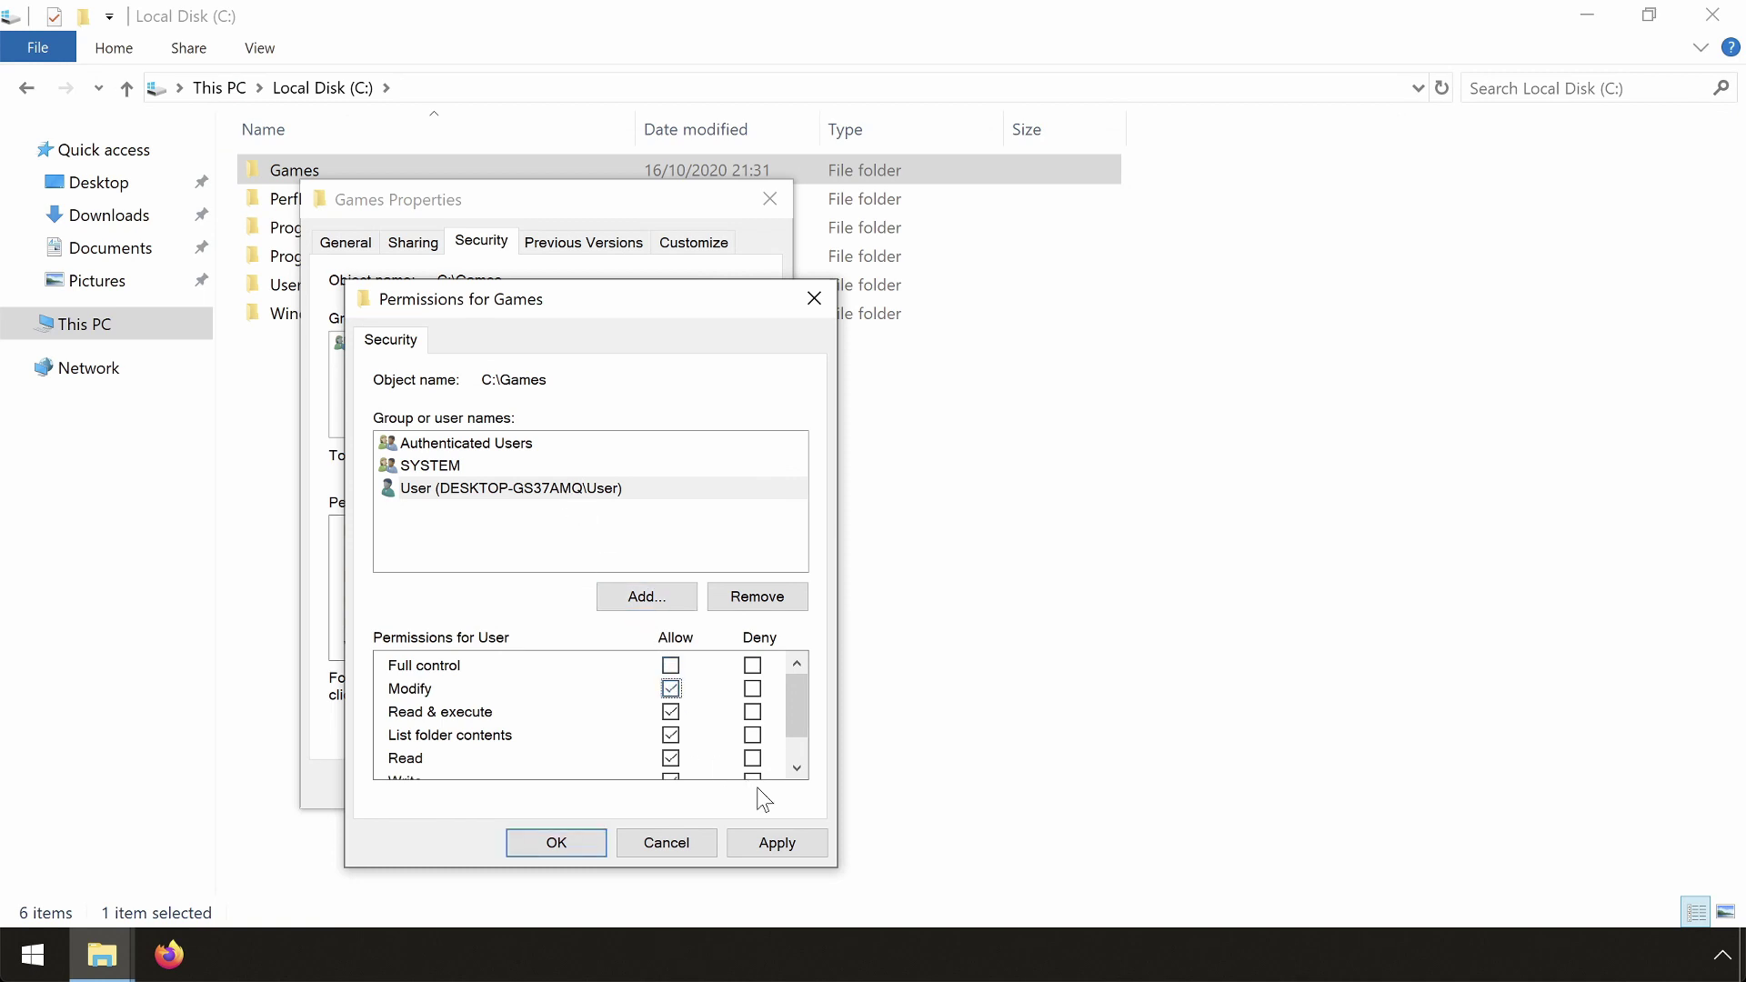
left_click(777, 843)
left_click(591, 842)
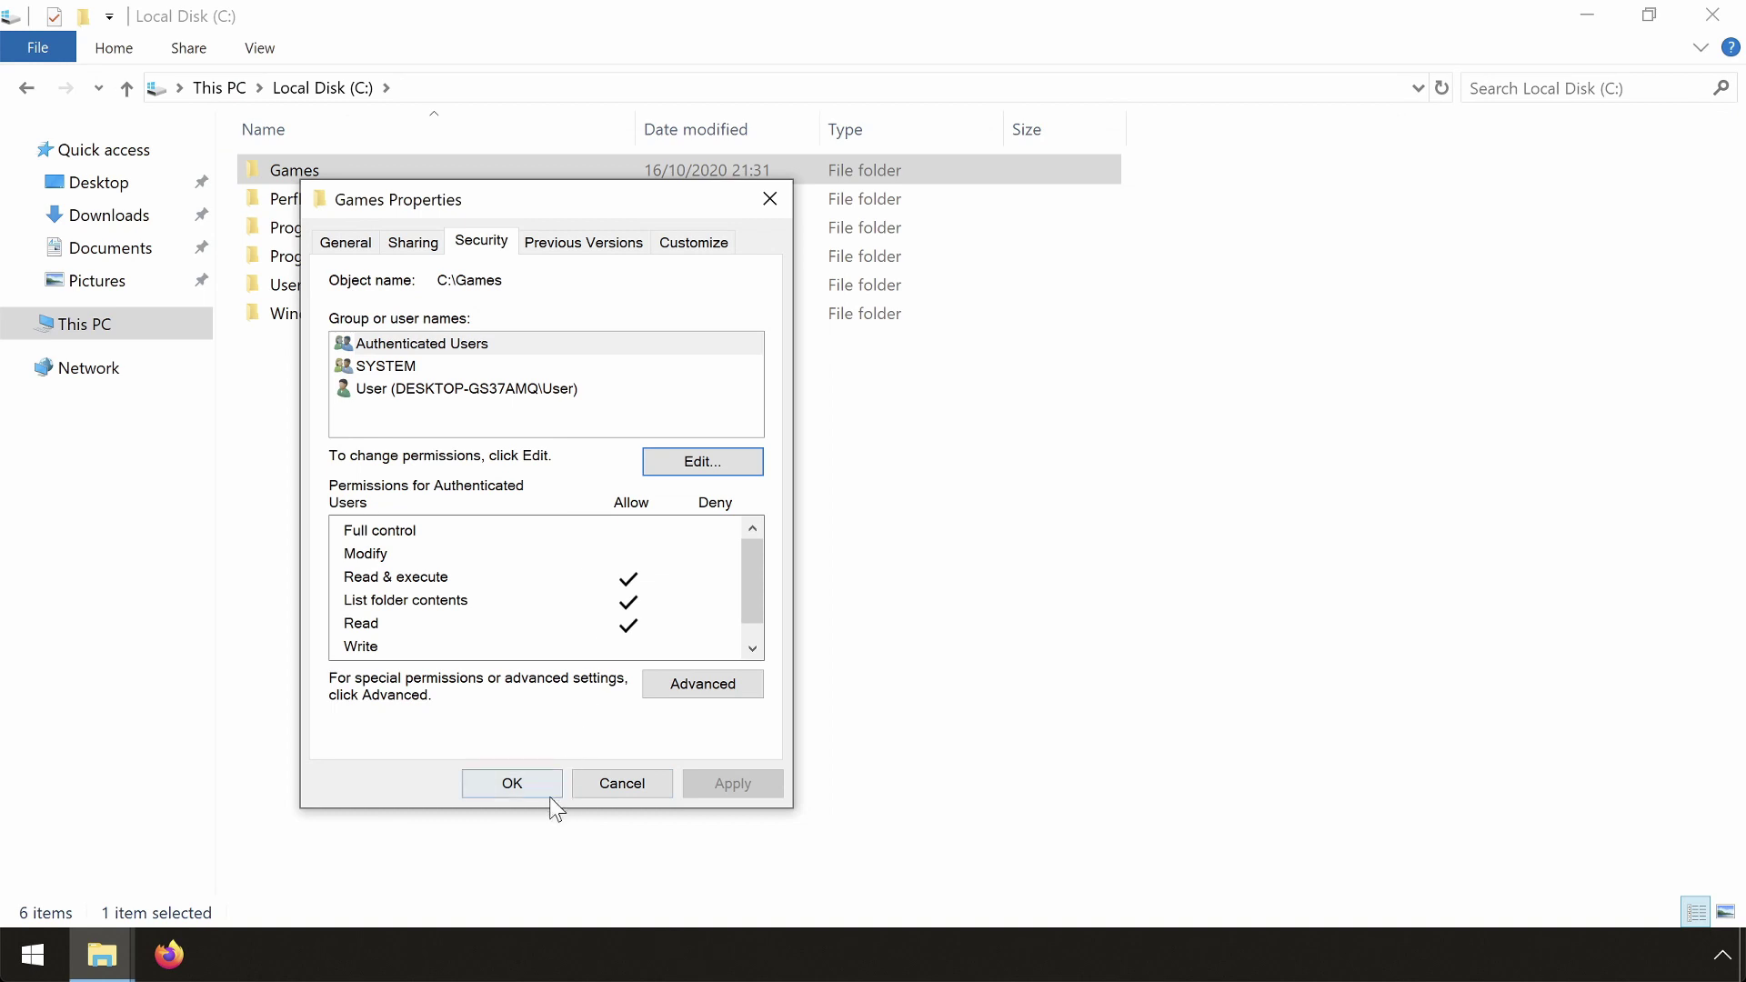
left_click(534, 782)
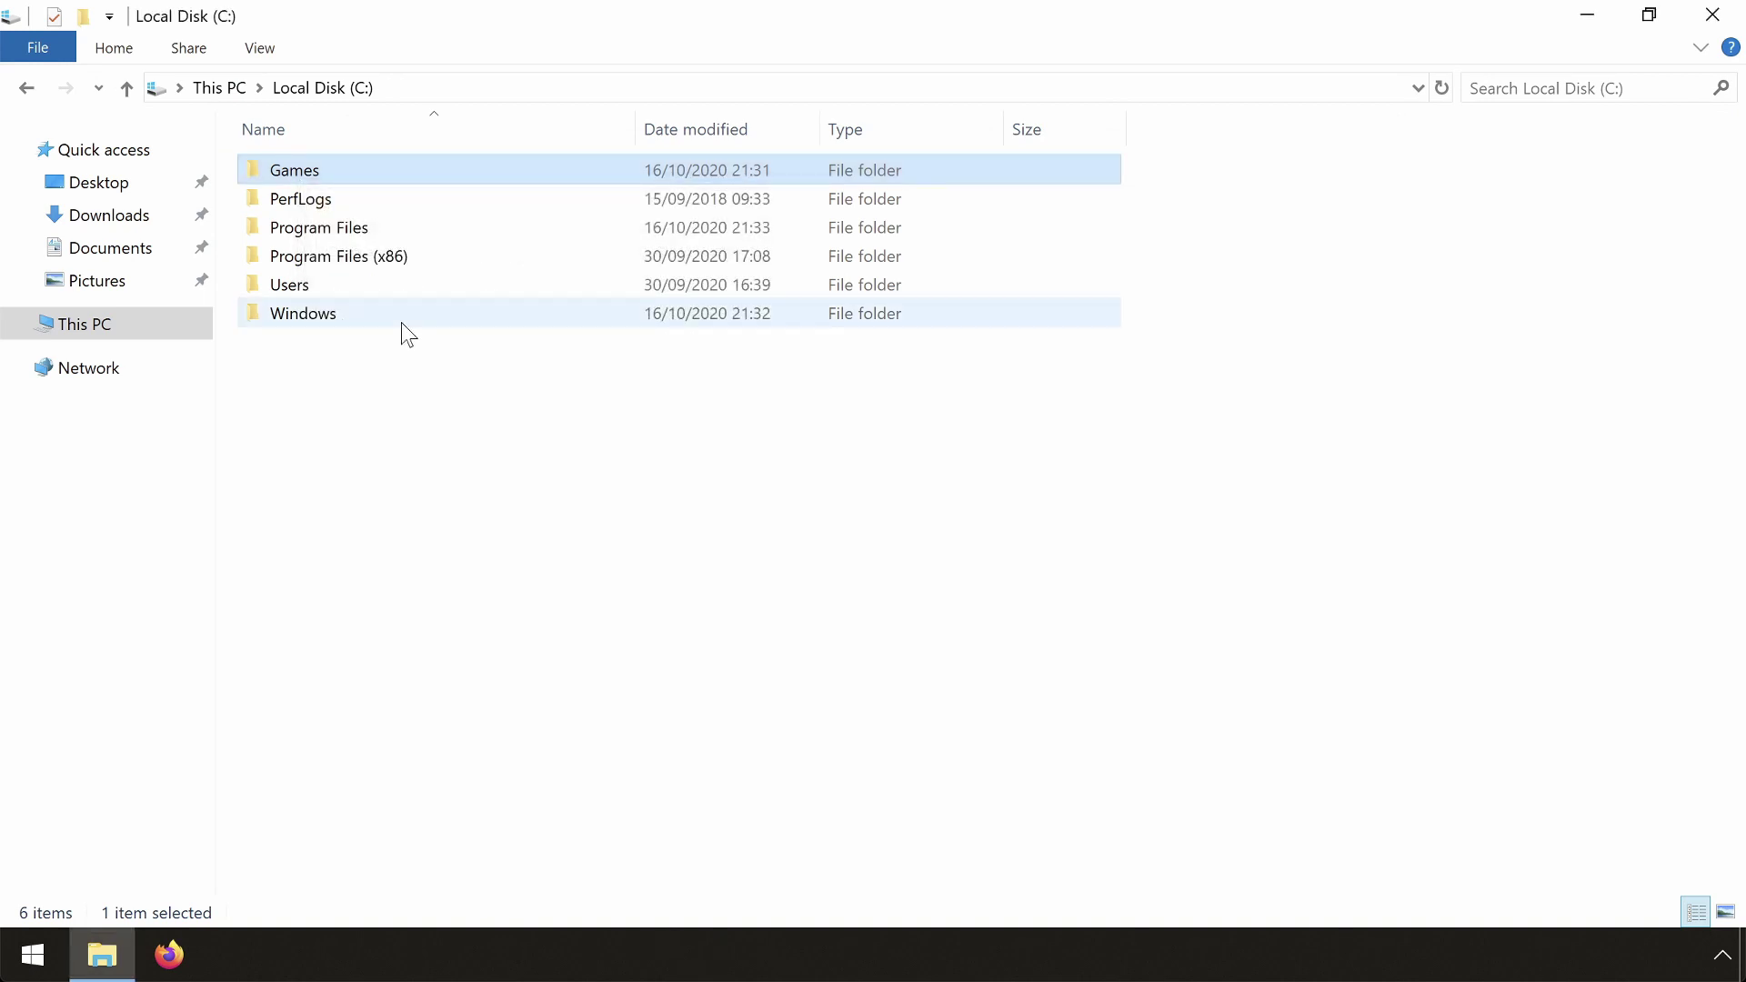
Open uo.cfg from the Ultima Online folder in C:\Games with Notepad.
double_click(306, 172)
double_click(307, 175)
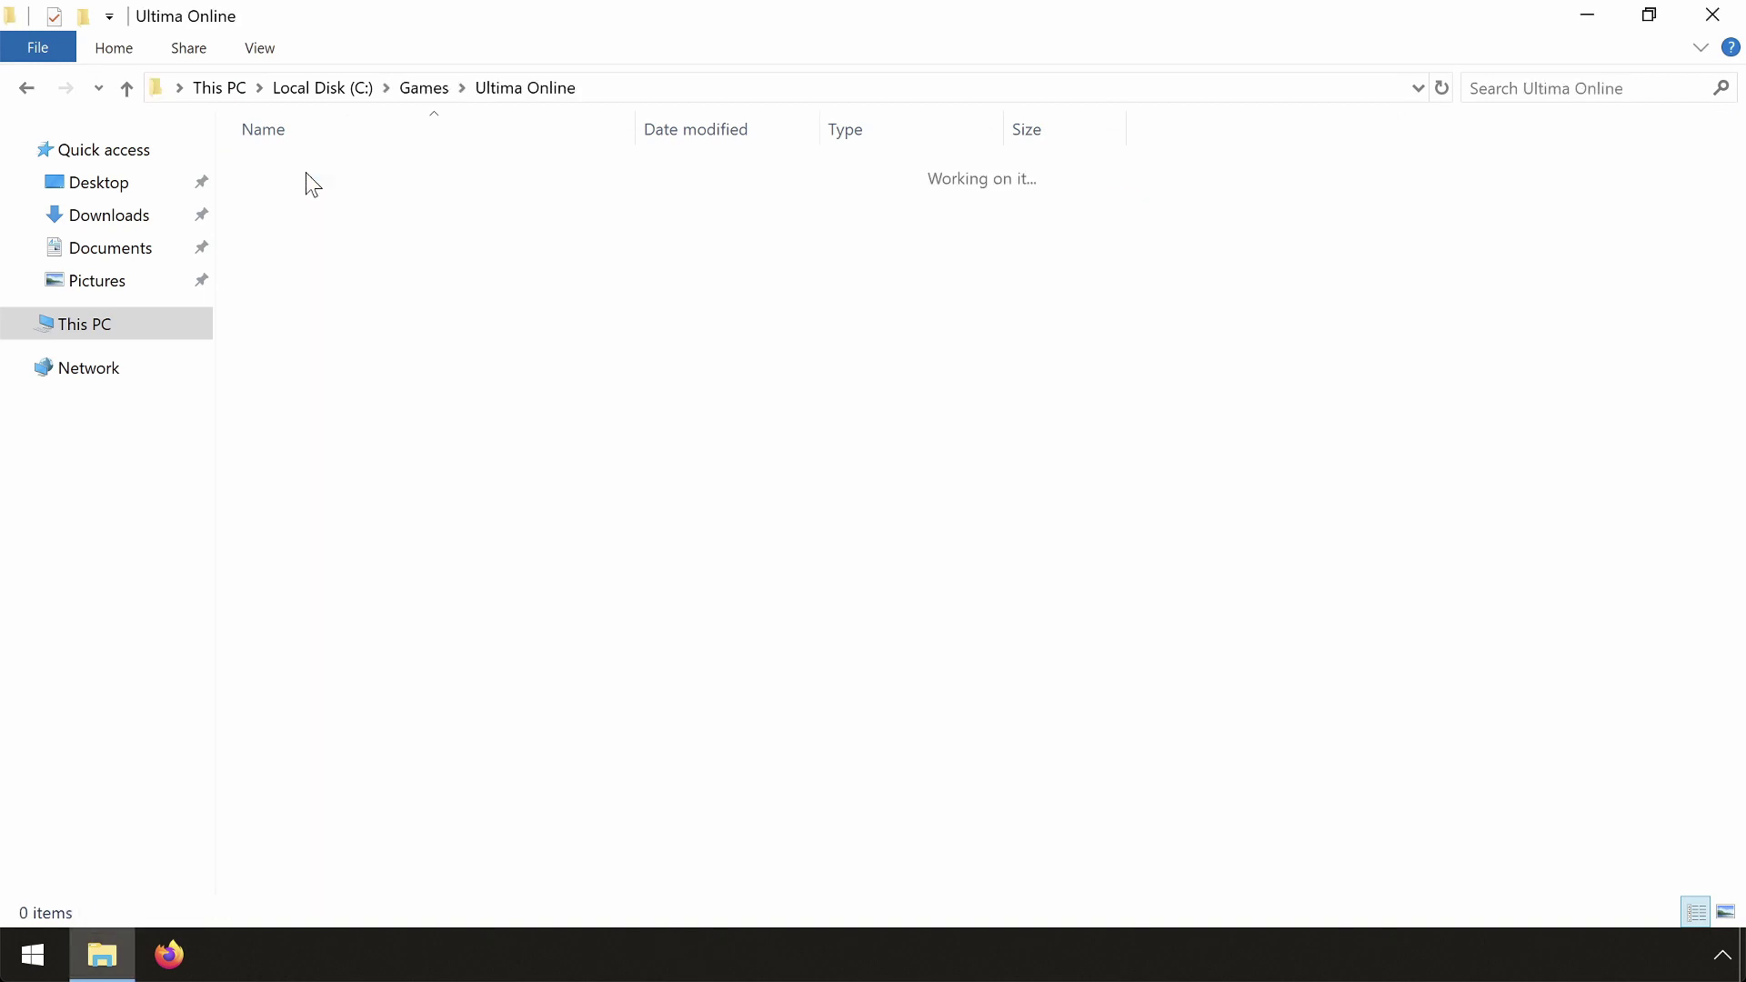
left_click(327, 512)
key("u")
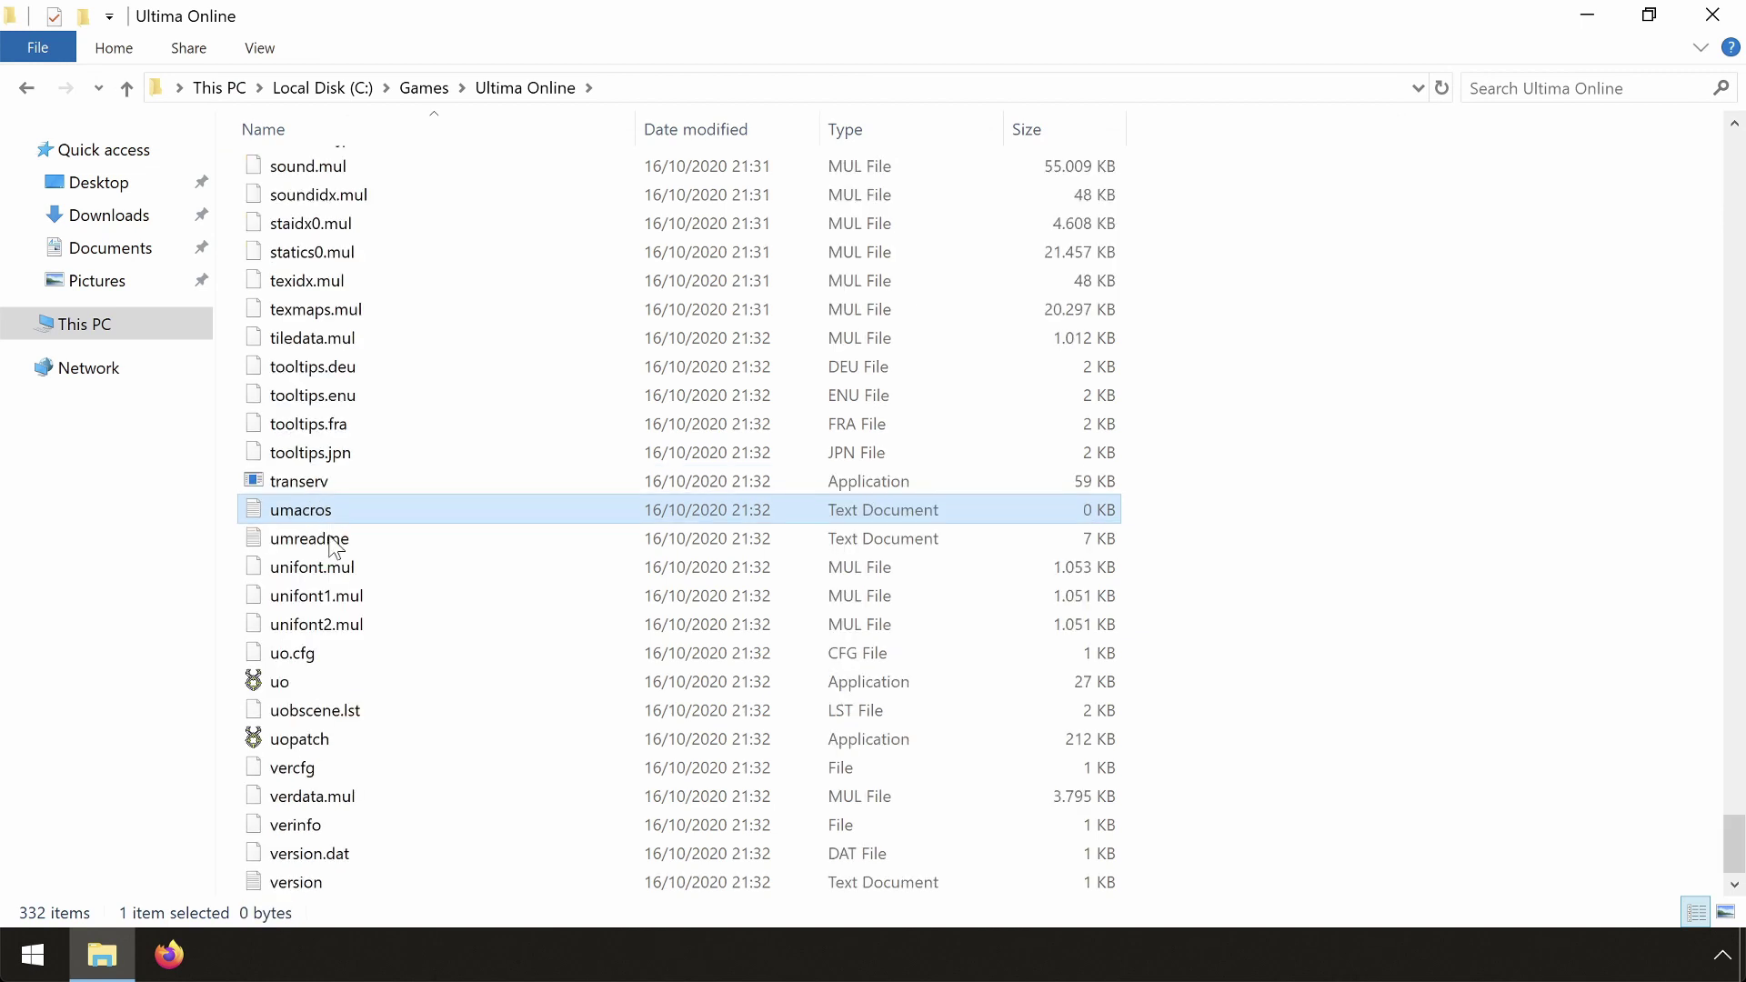
right_click(291, 659)
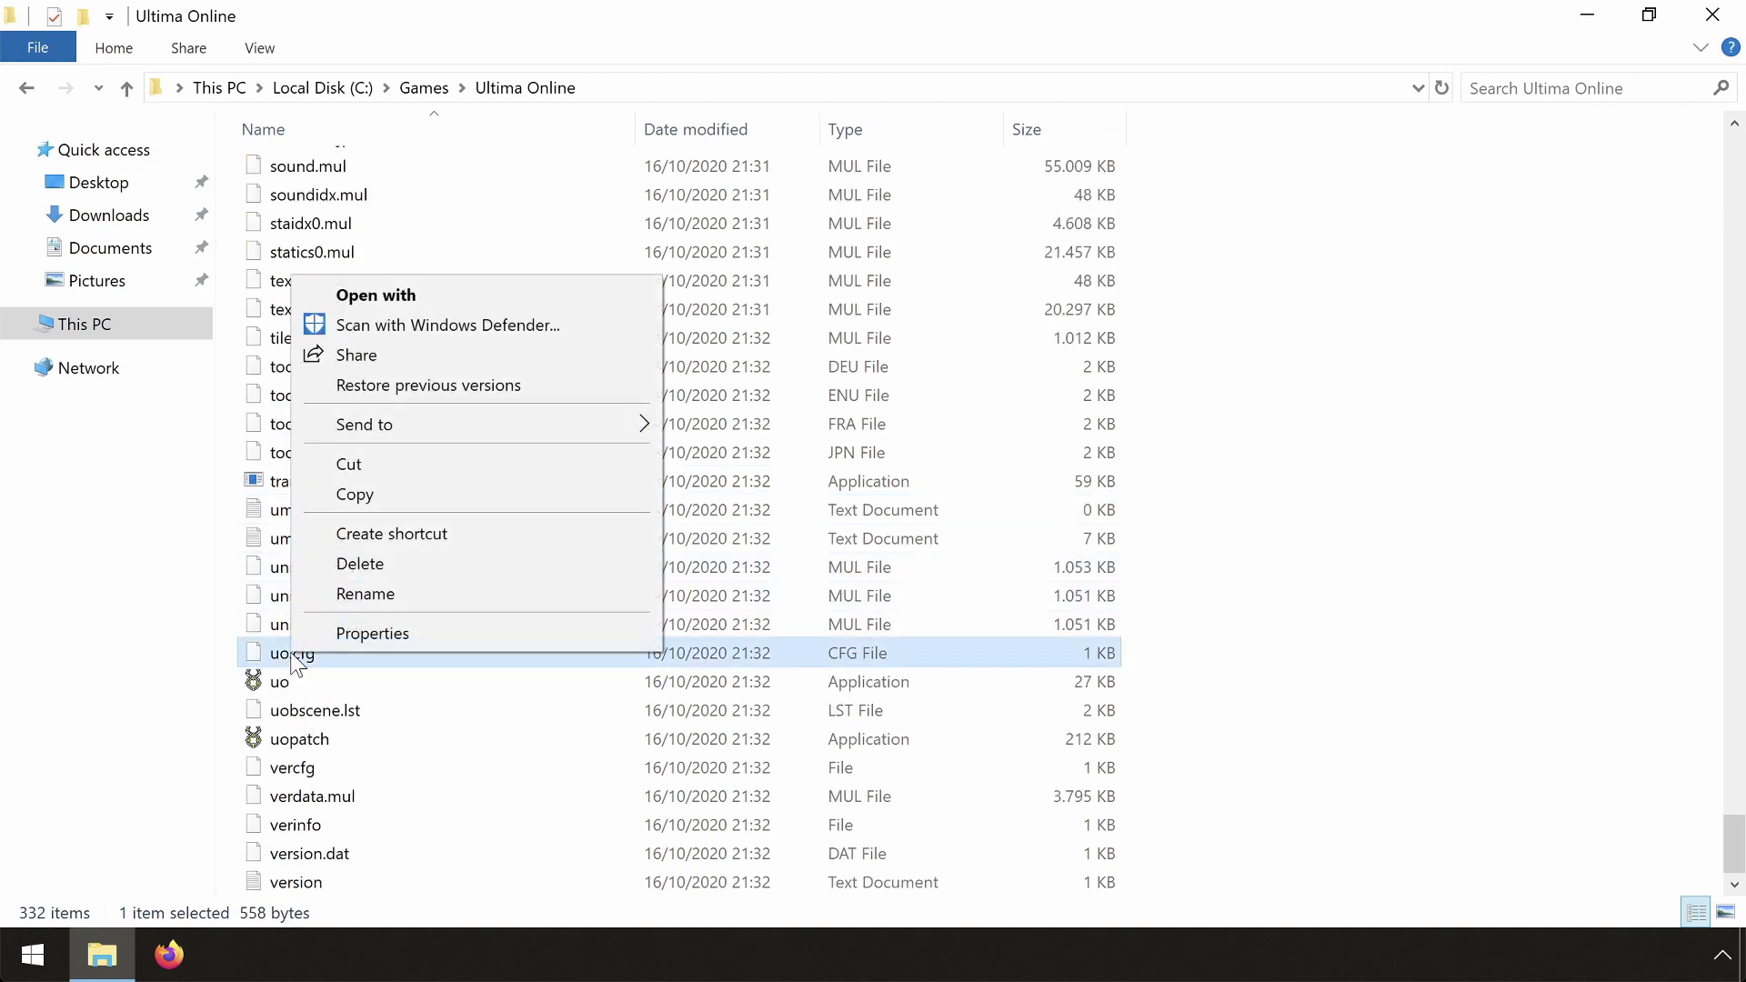
left_click(543, 282)
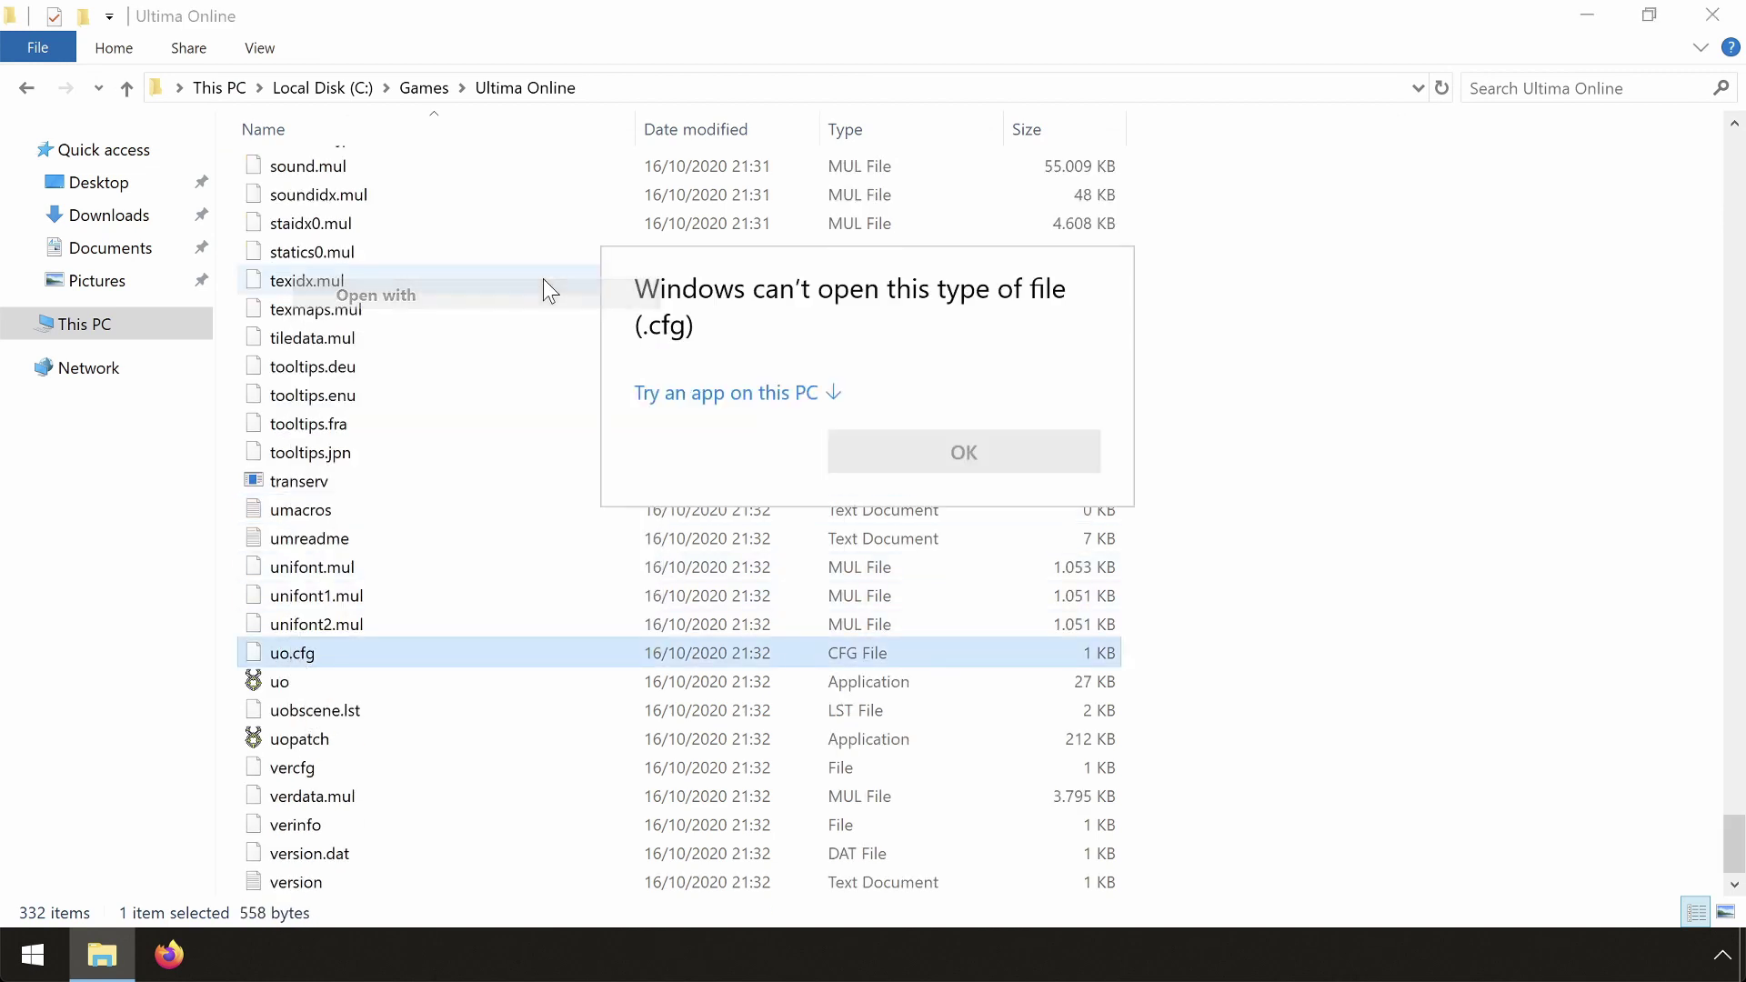
left_click(846, 390)
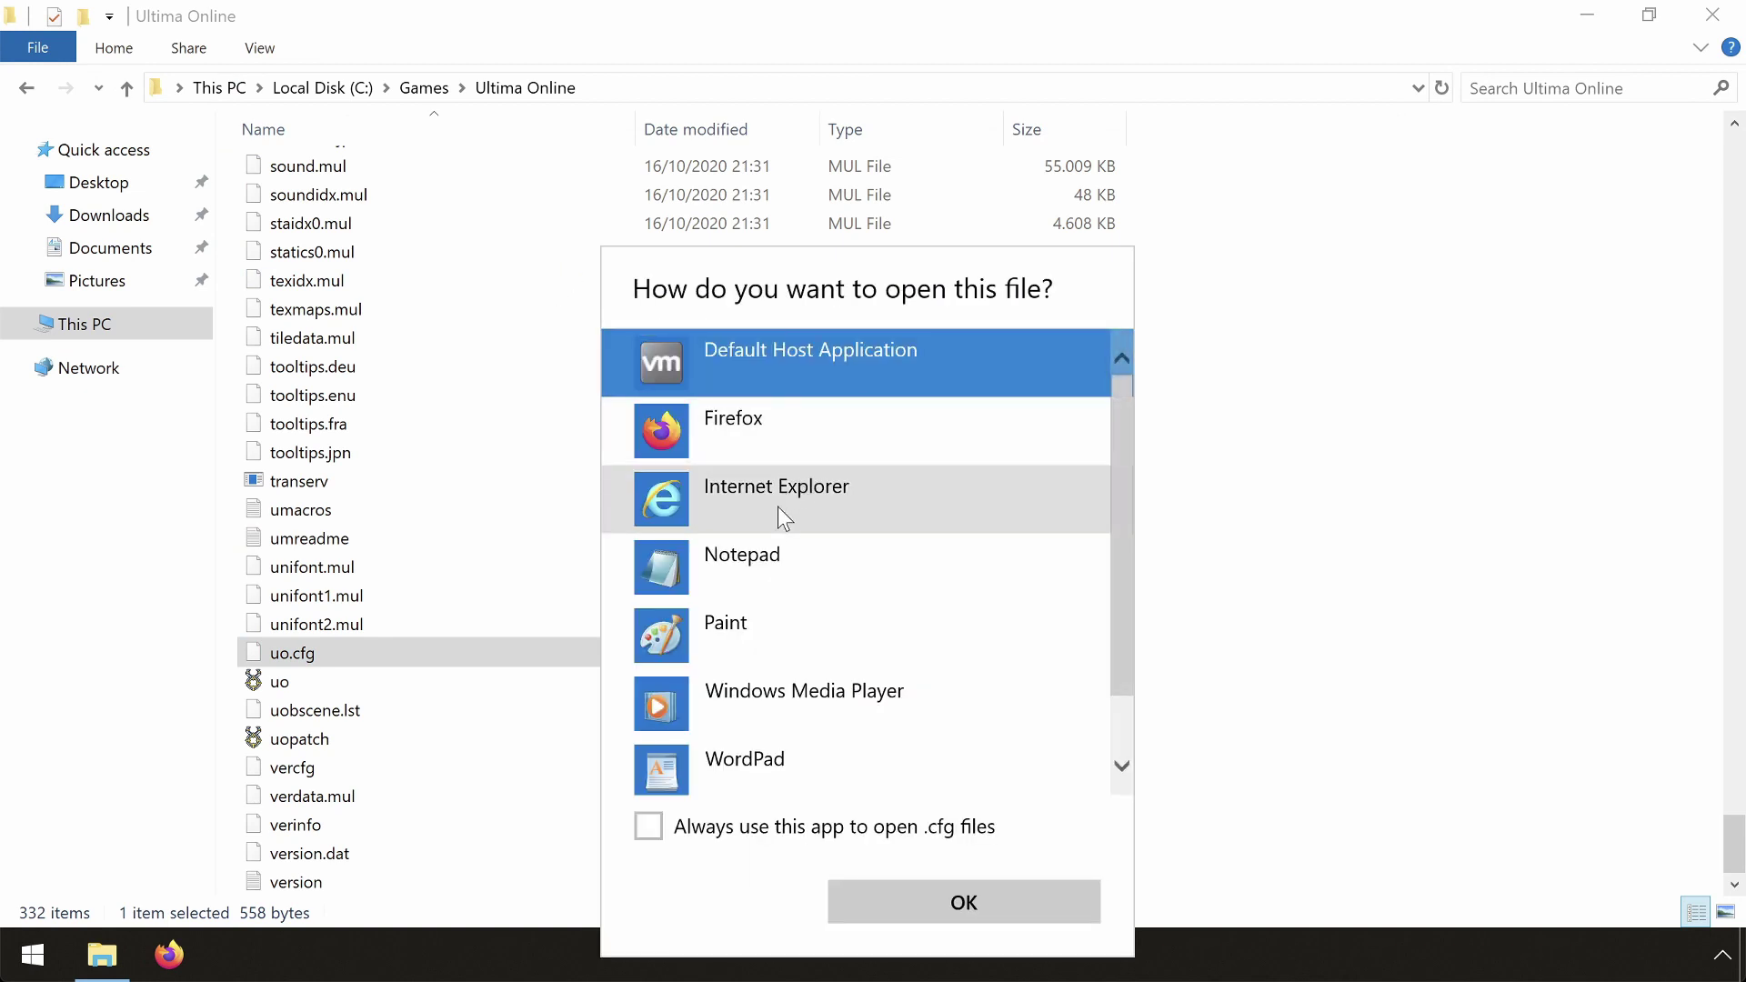
left_click(769, 550)
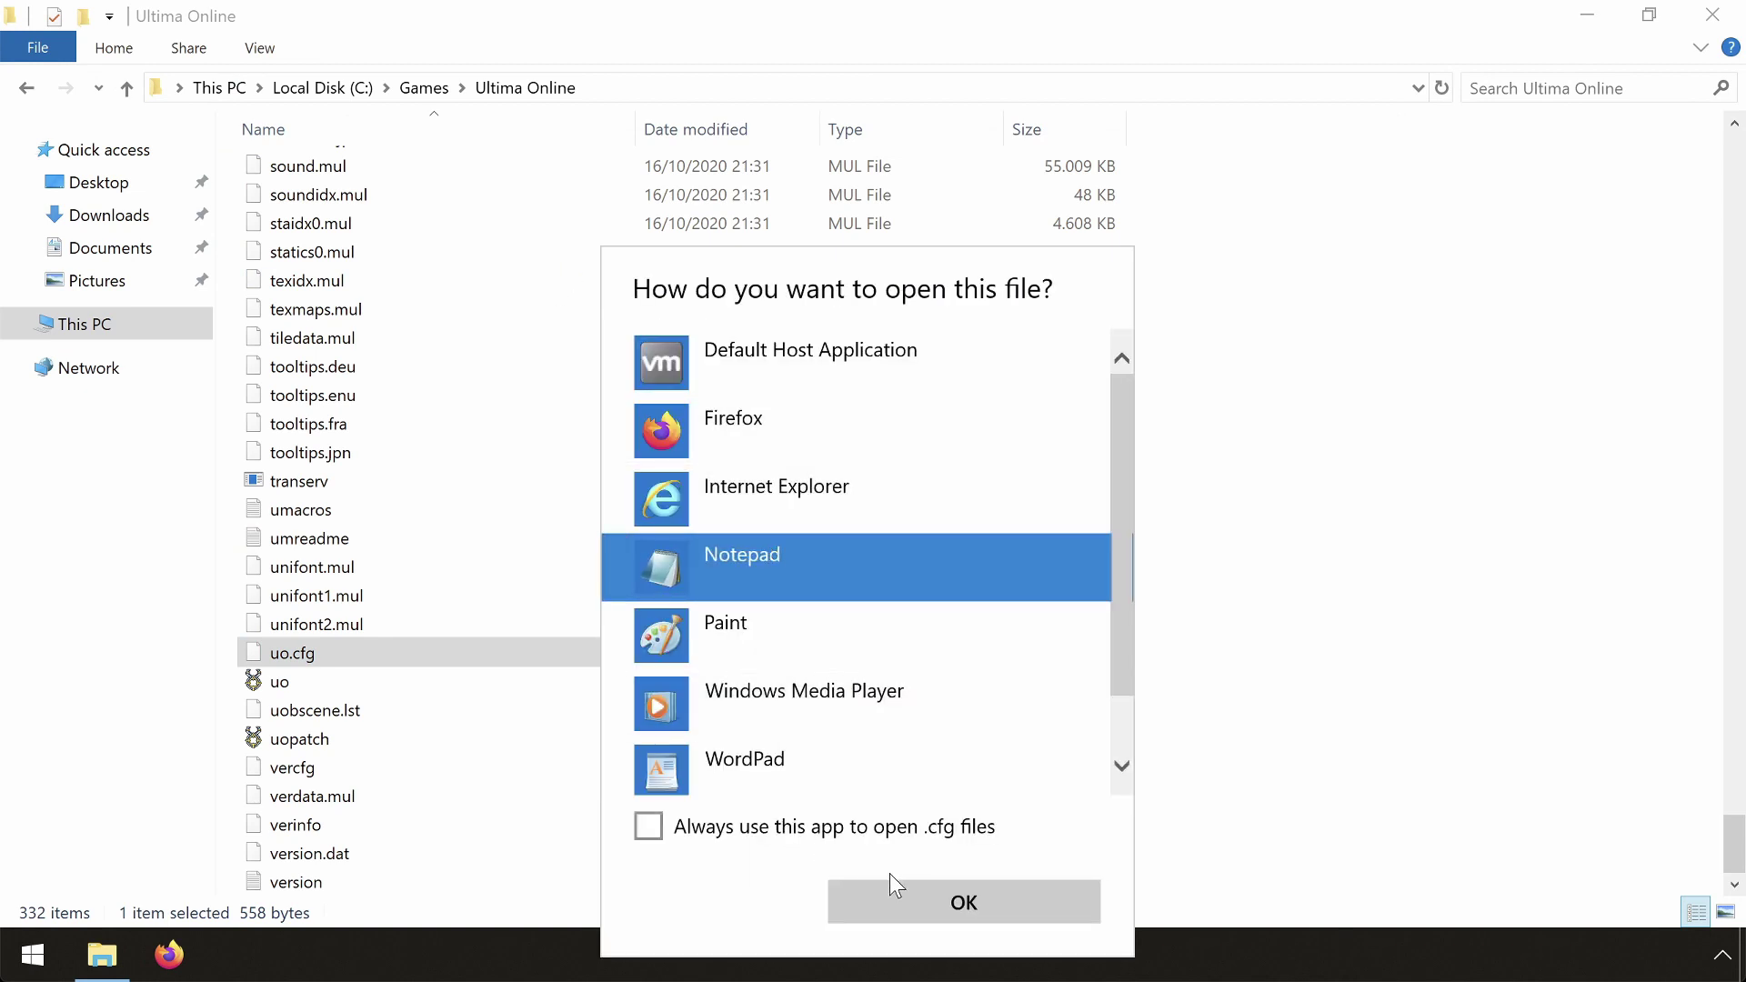
left_click(907, 906)
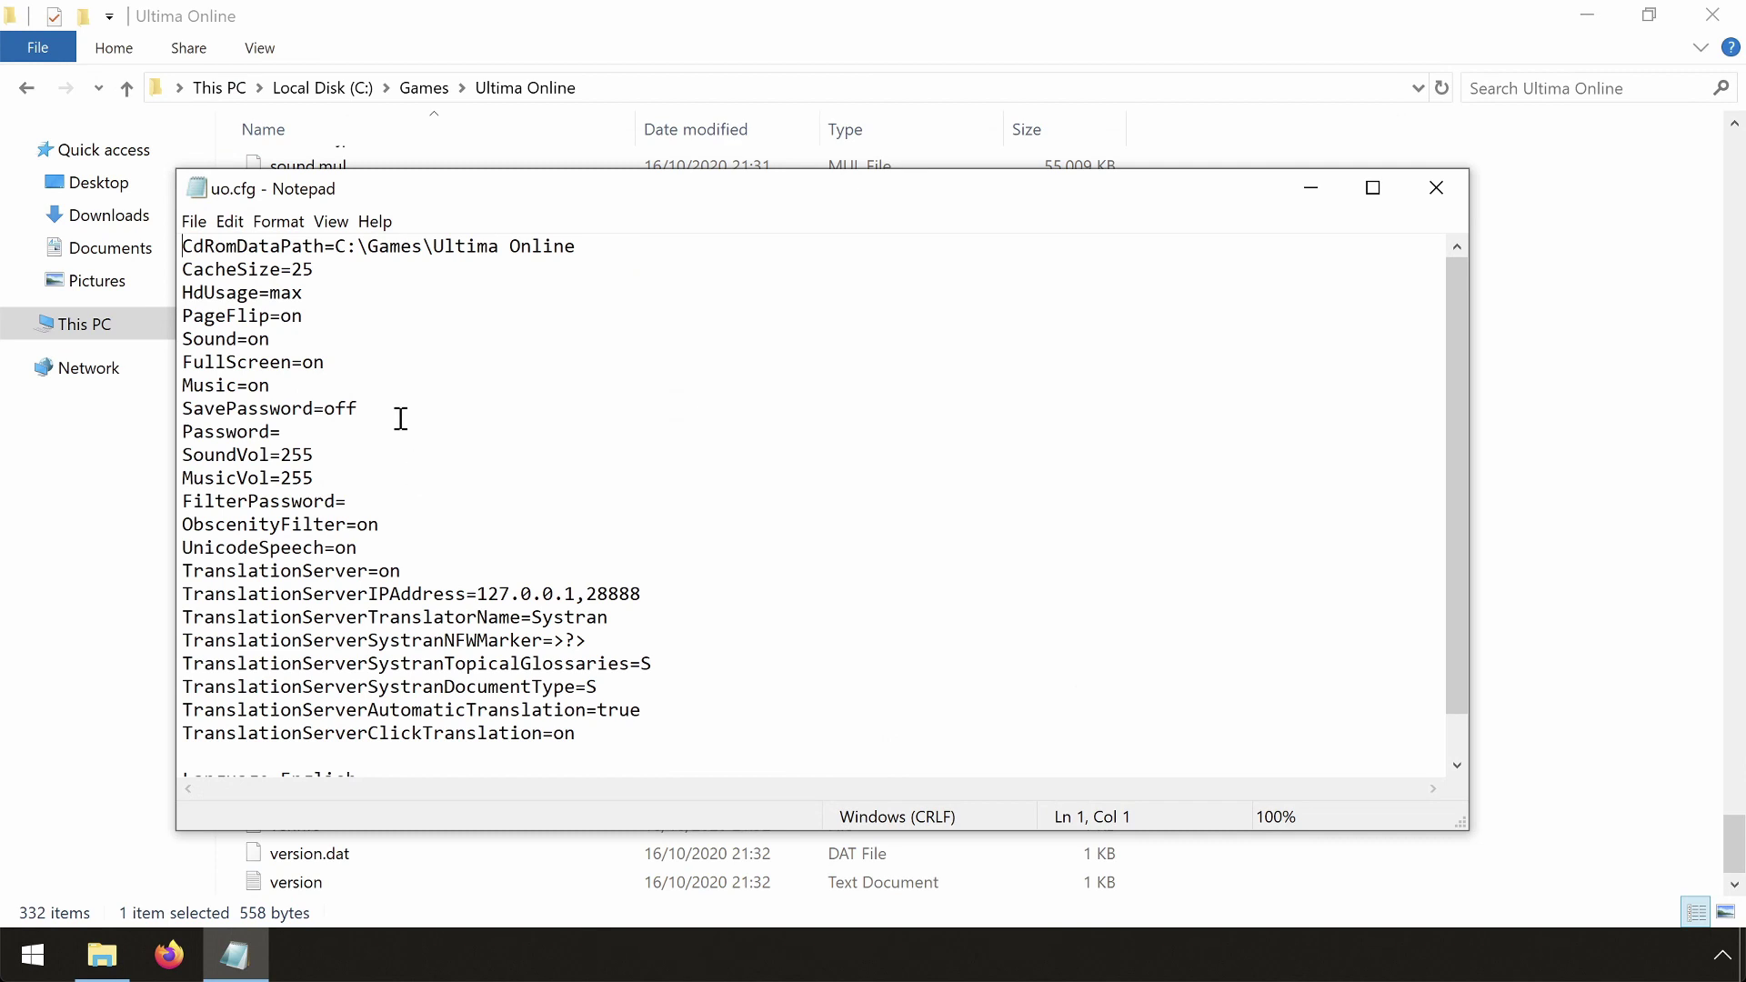
Set FullScreen to off in uo.cfg, save the change and close the file.
key("BackSpace")
type("ff")
left_click(1445, 185)
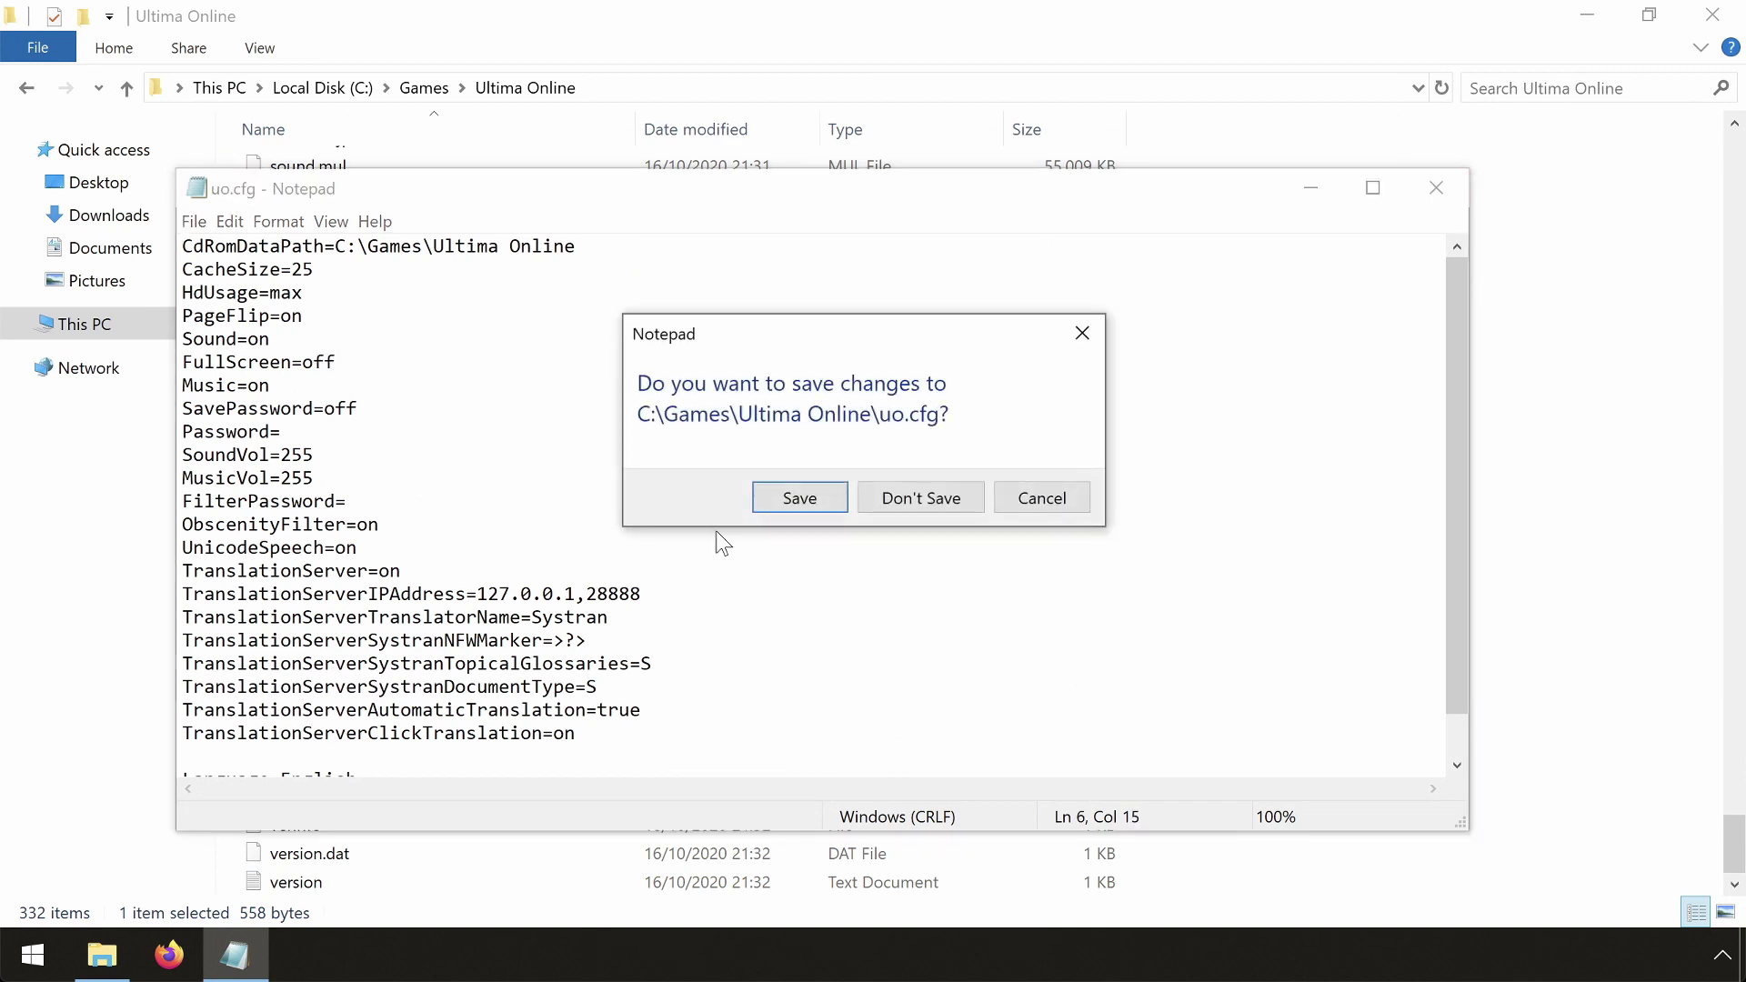
left_click(800, 498)
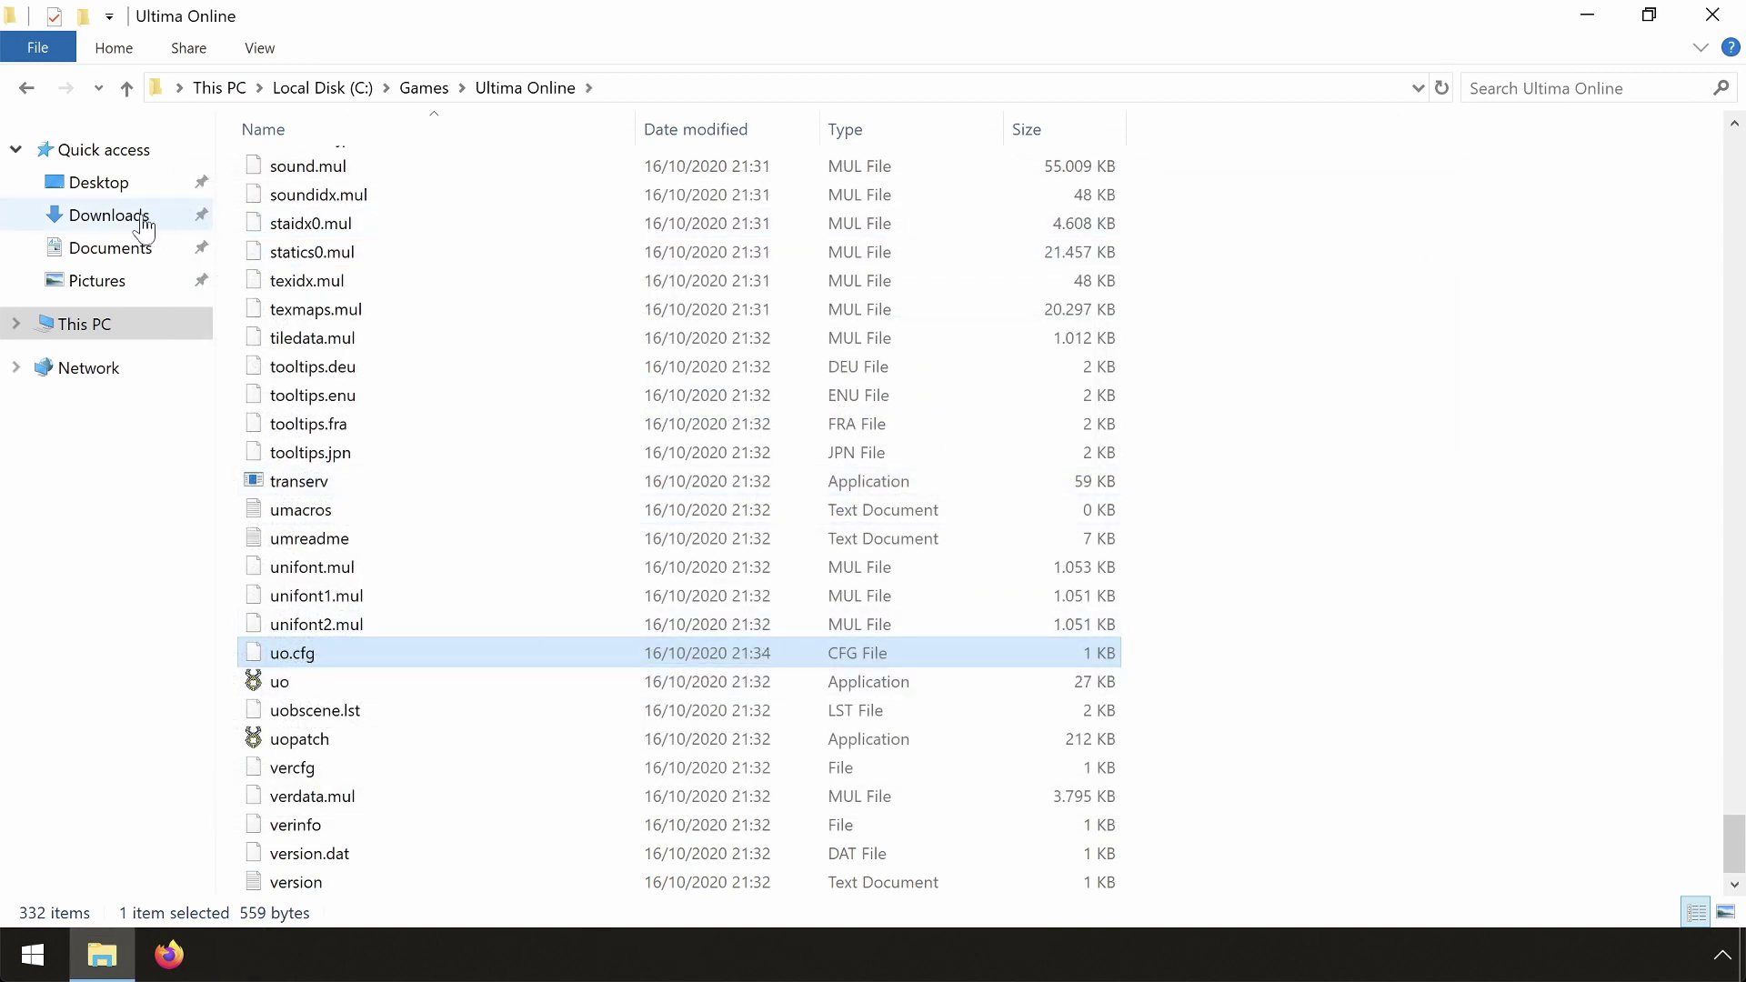
Run UODEMOINSTALL from the Downloads folder, allow it to make changes, and start its setup.
left_click(109, 215)
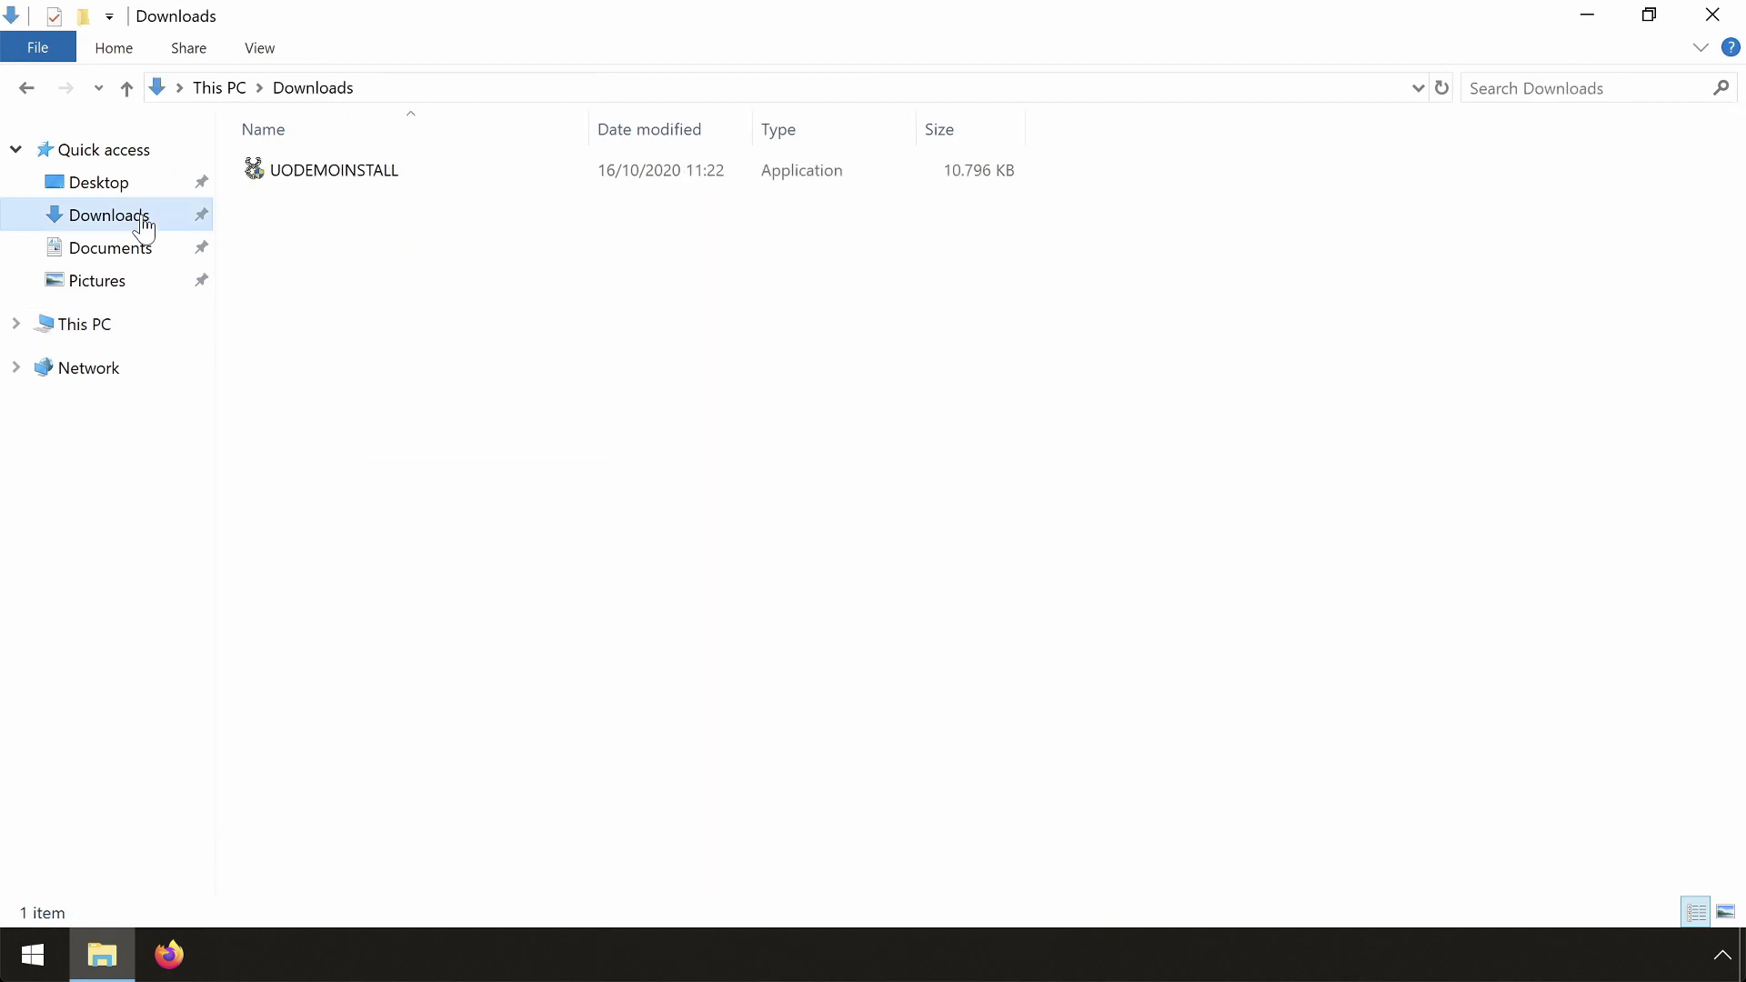
double_click(369, 173)
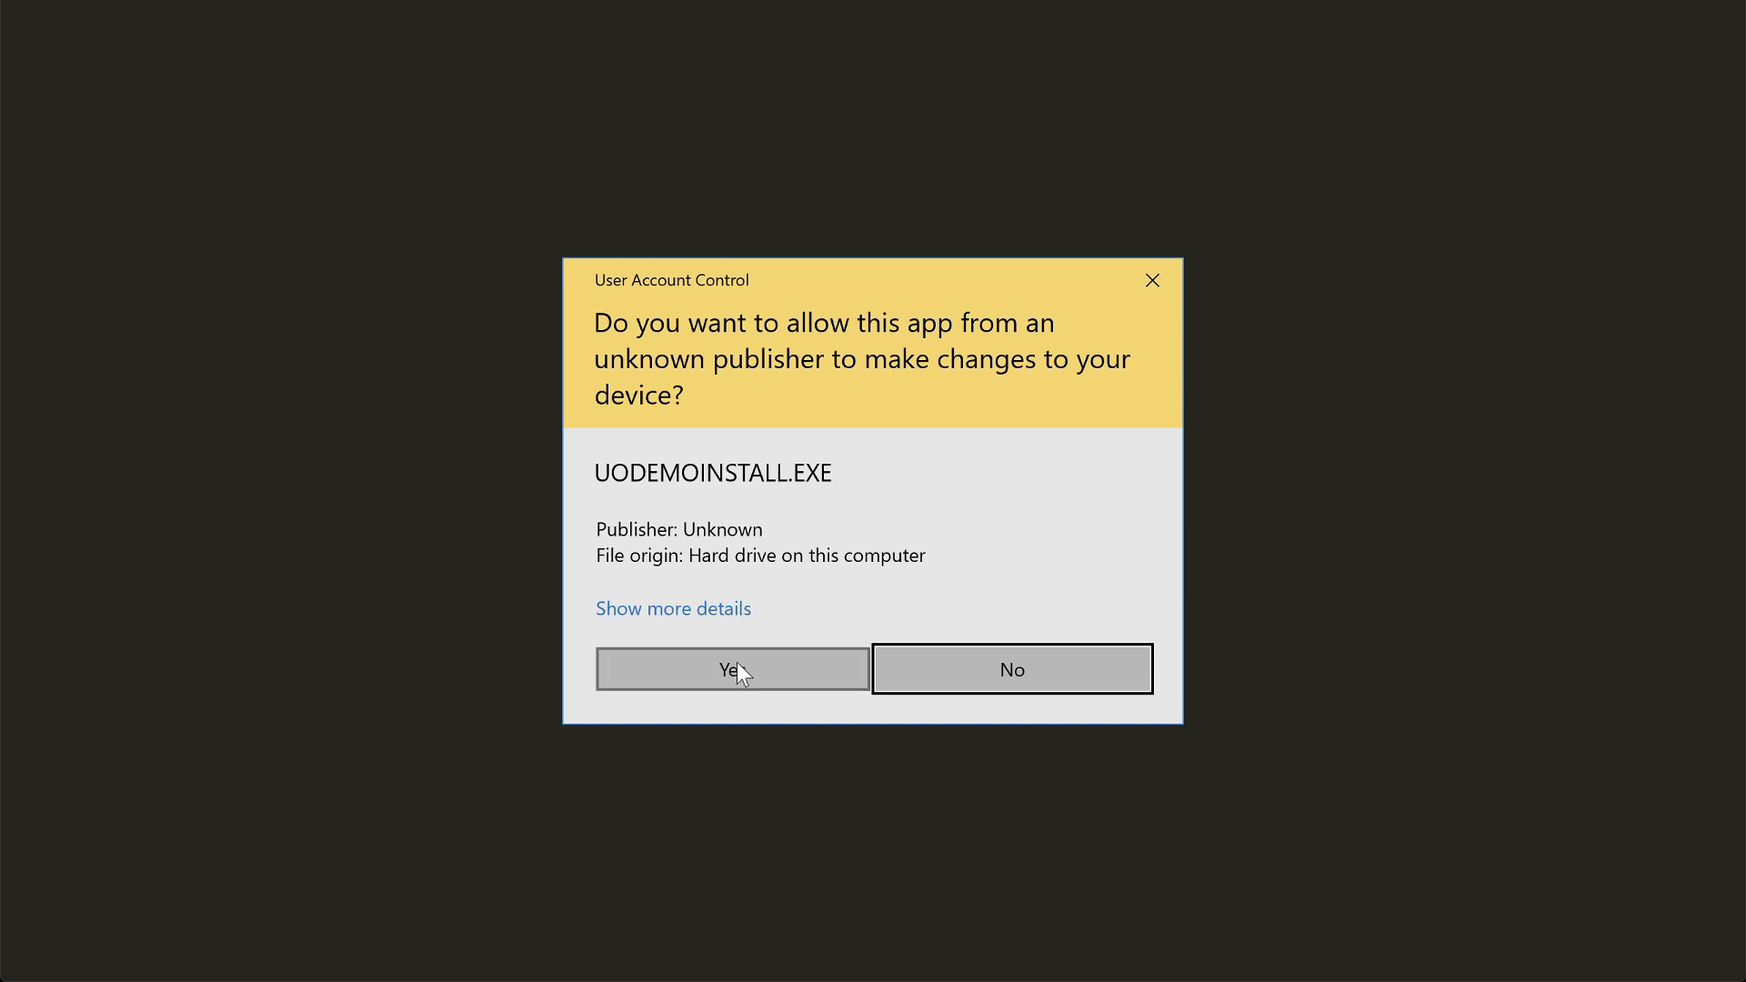
left_click(735, 666)
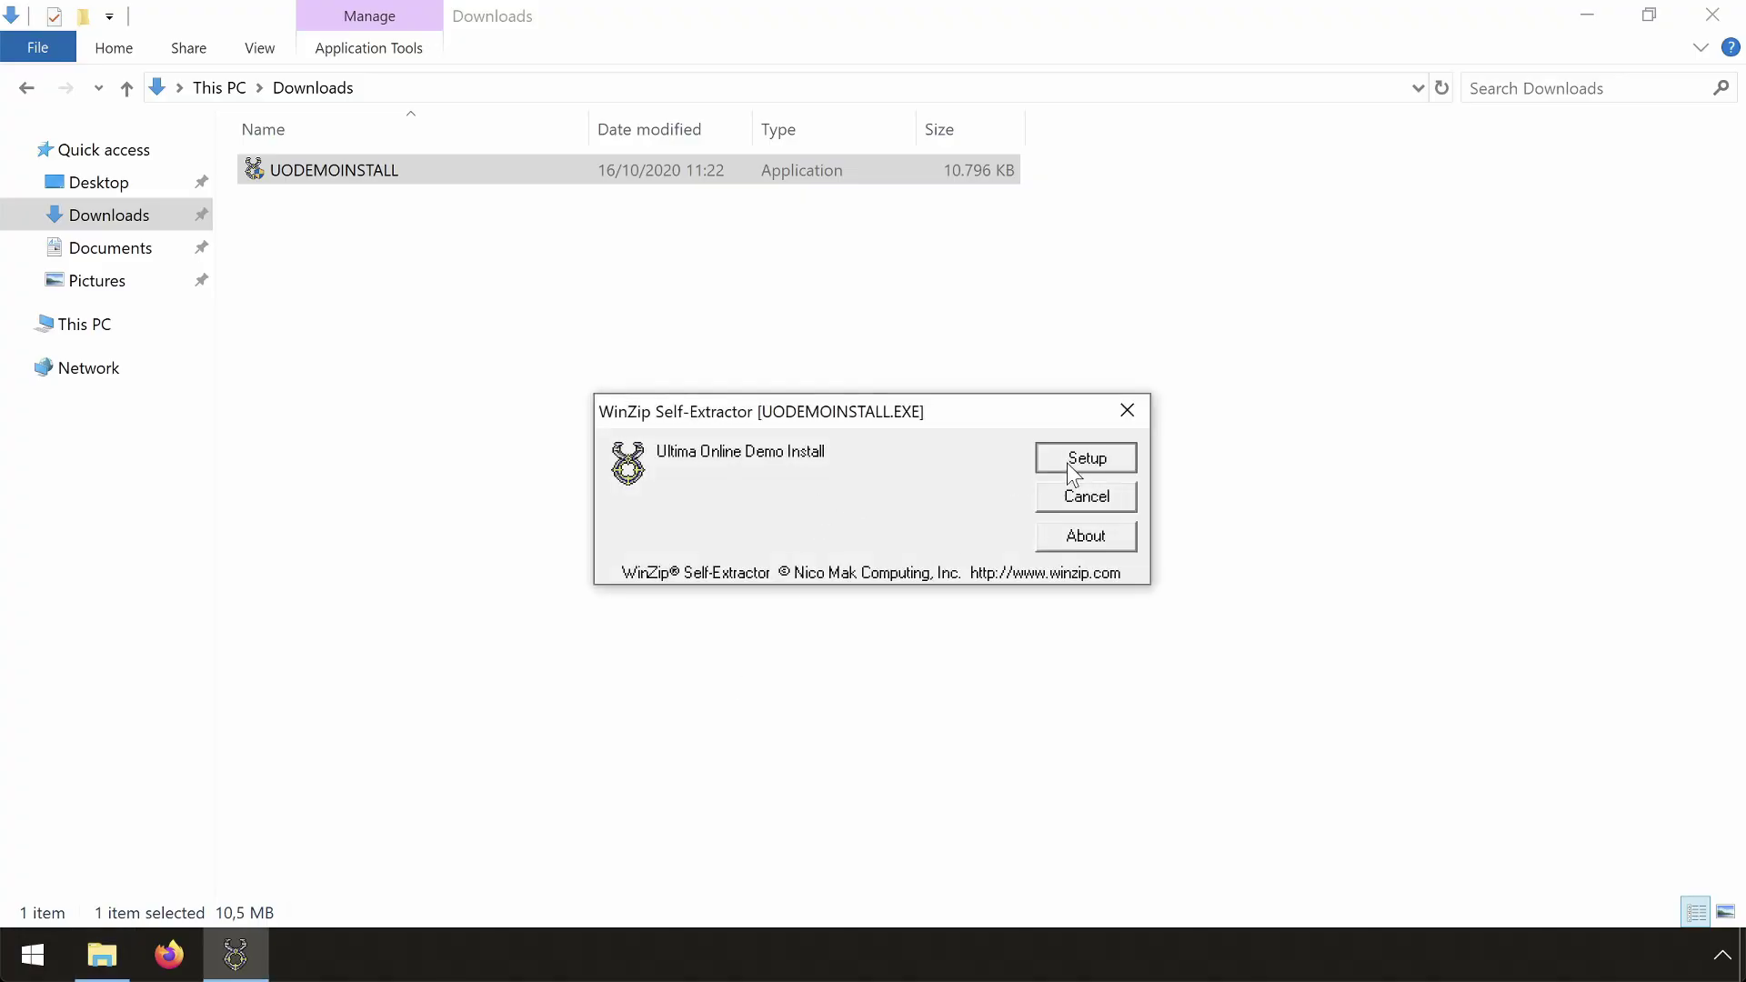
left_click(1067, 461)
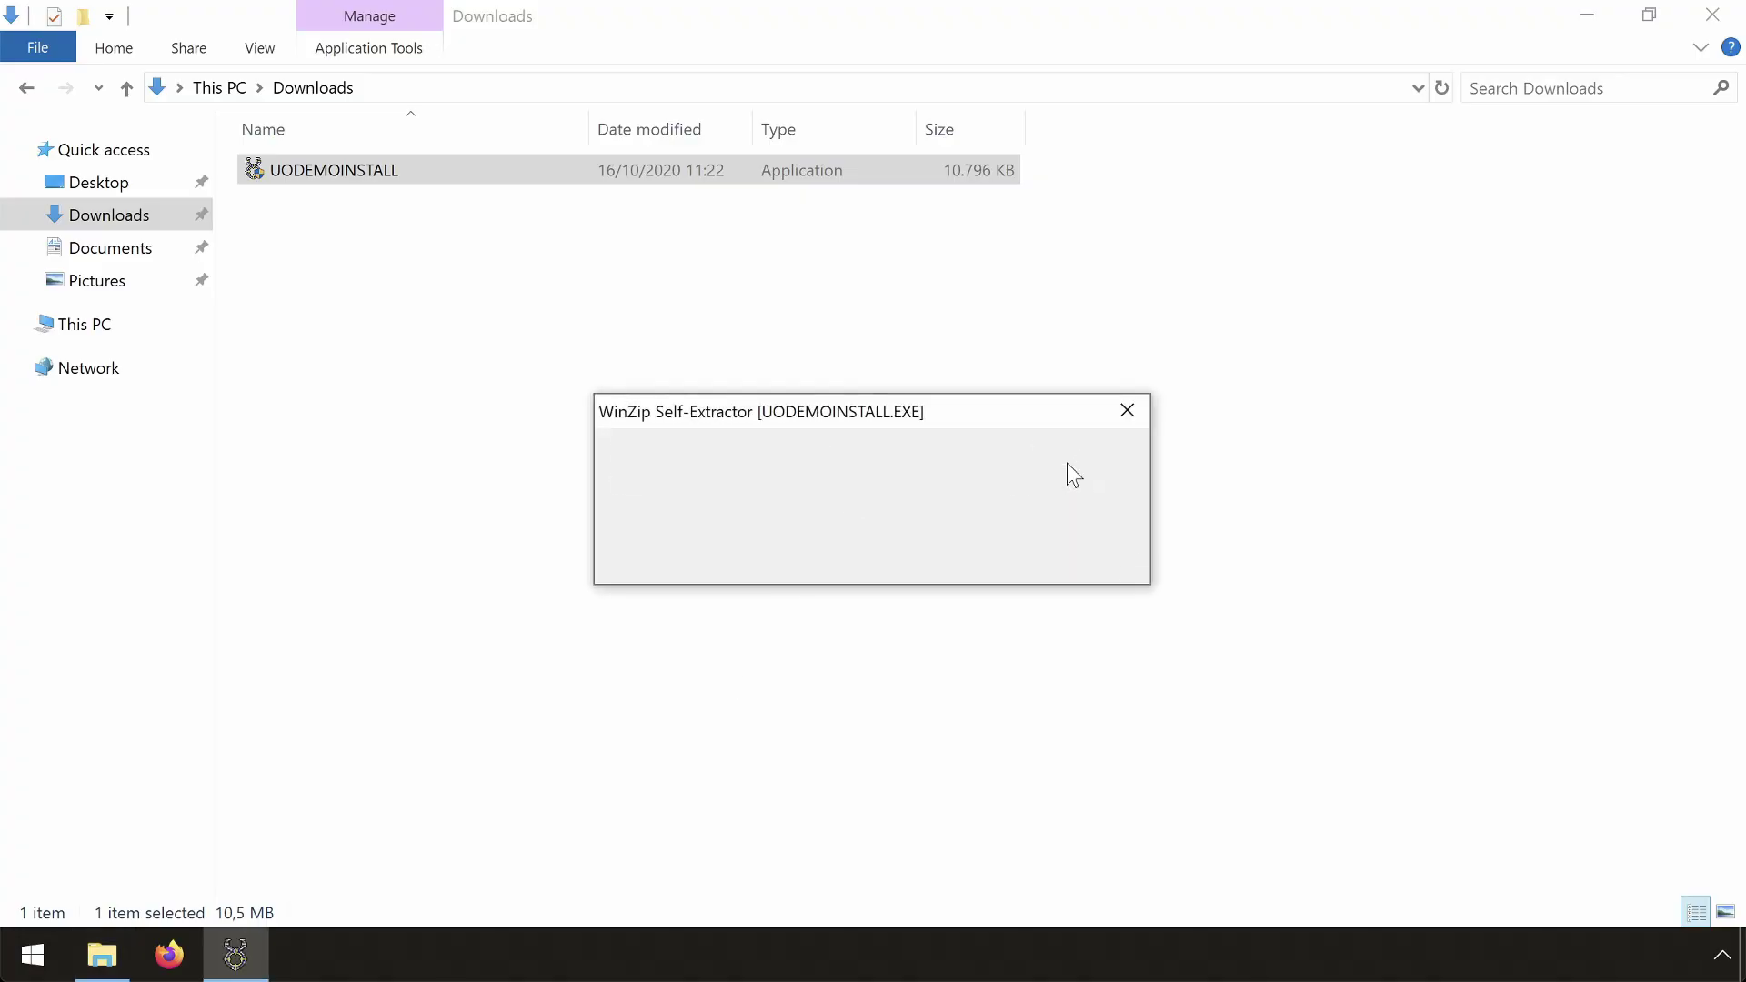
Go to %TEMP% in File Explorer and open the disk1 folder inside WZS70E2.tmp.
left_click(655, 87)
type("%TEM")
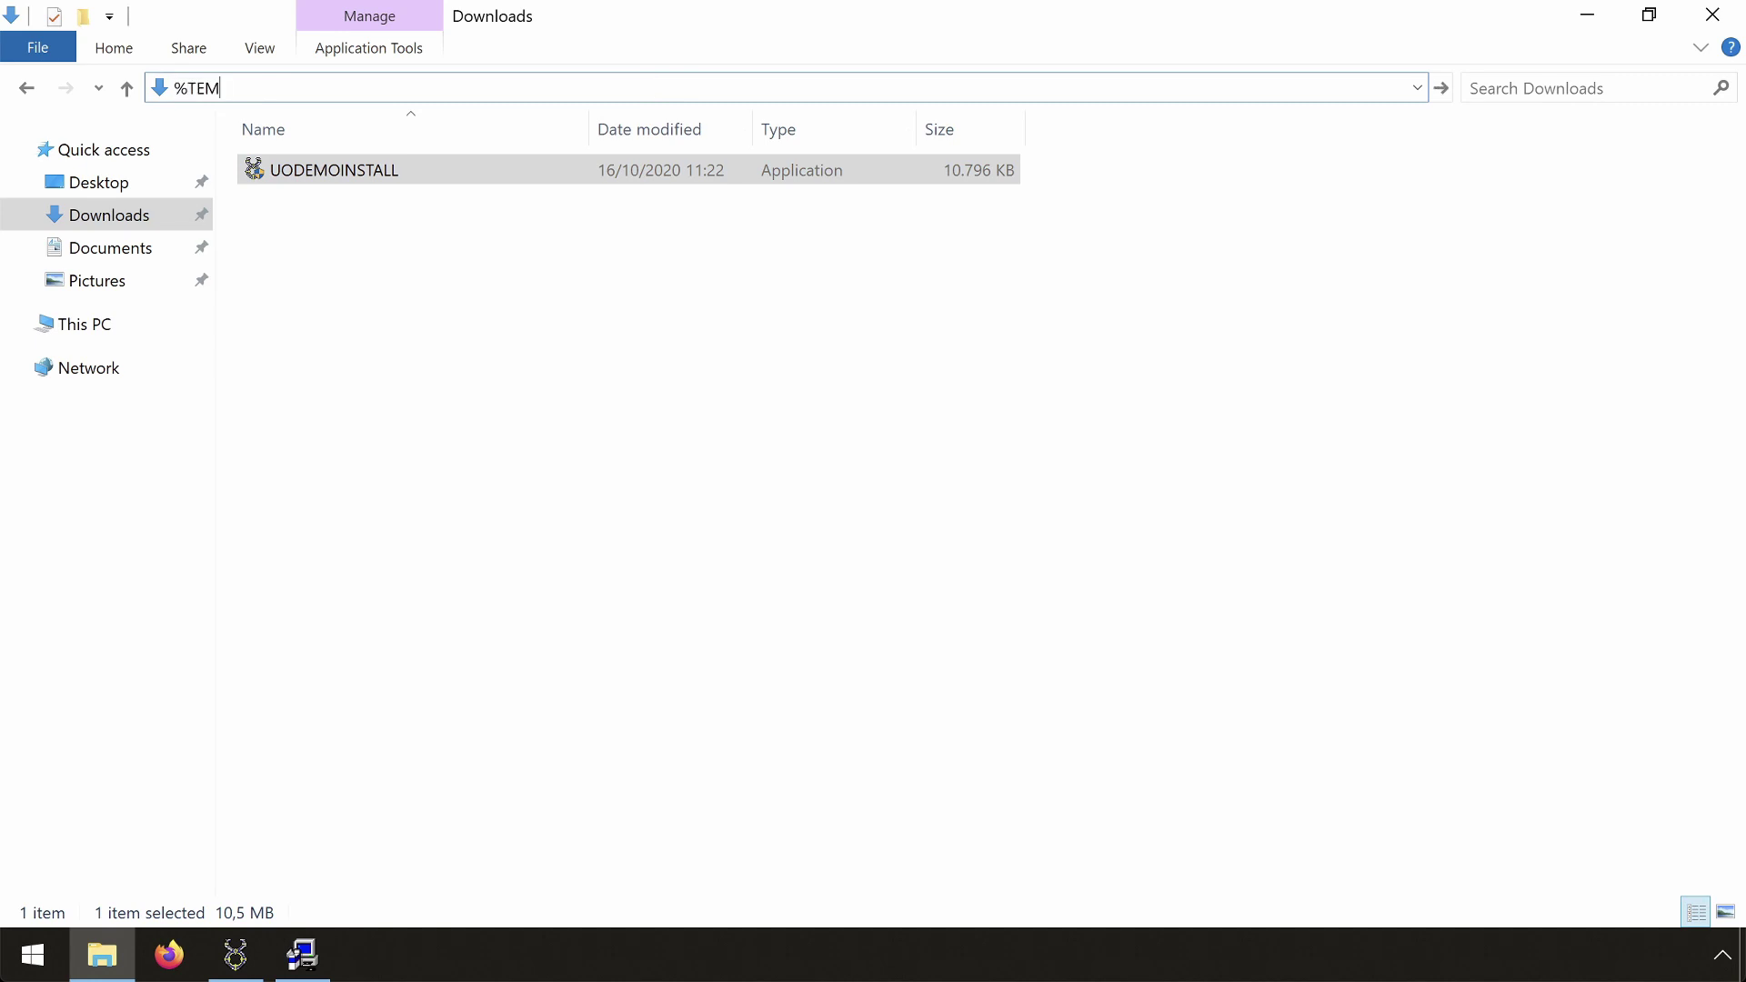
type("P%")
key("Return")
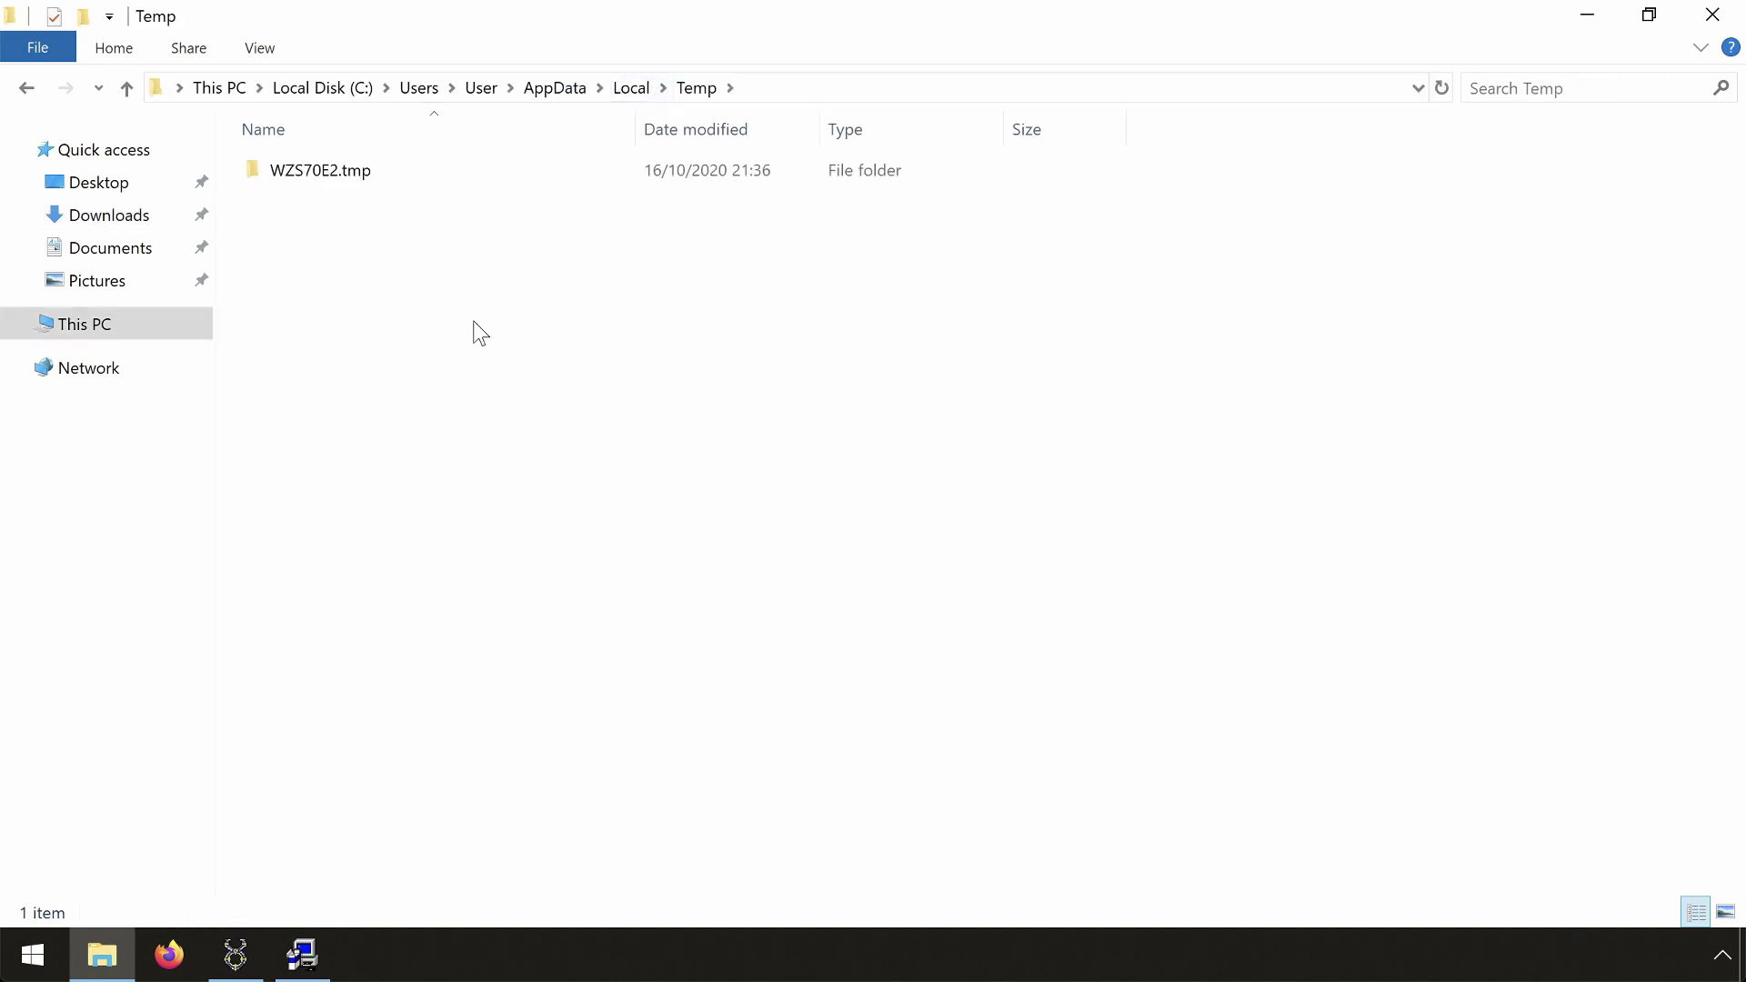
double_click(382, 169)
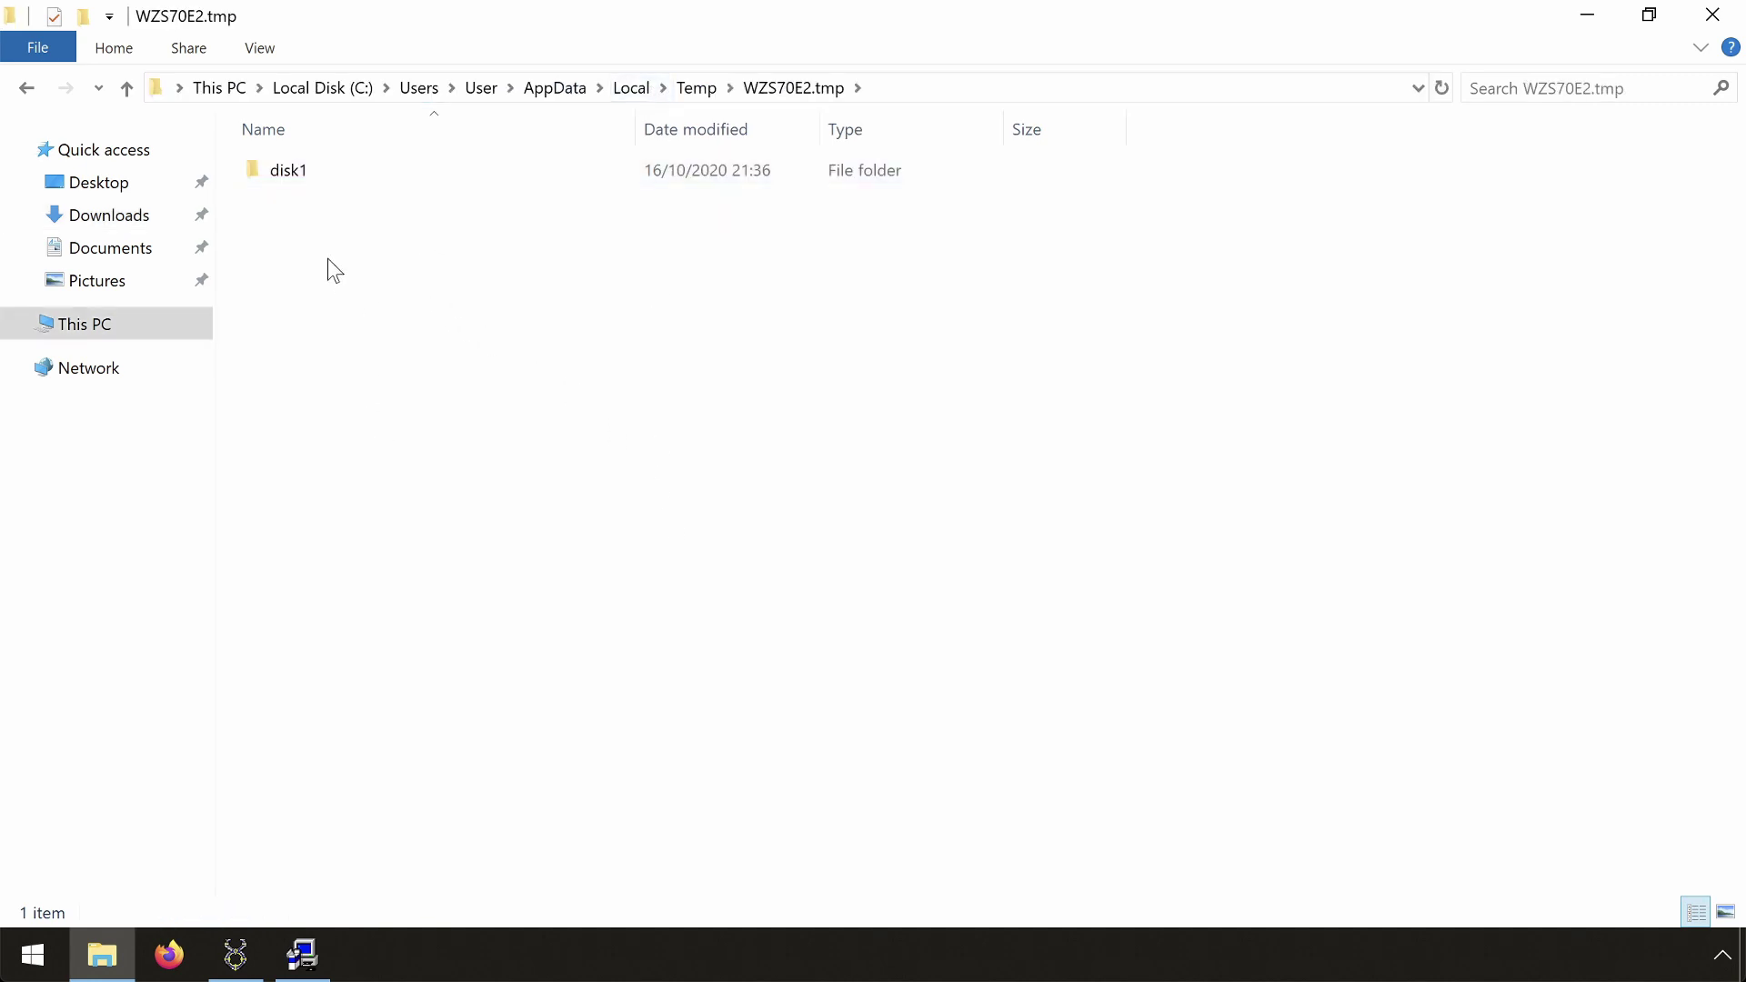
double_click(292, 173)
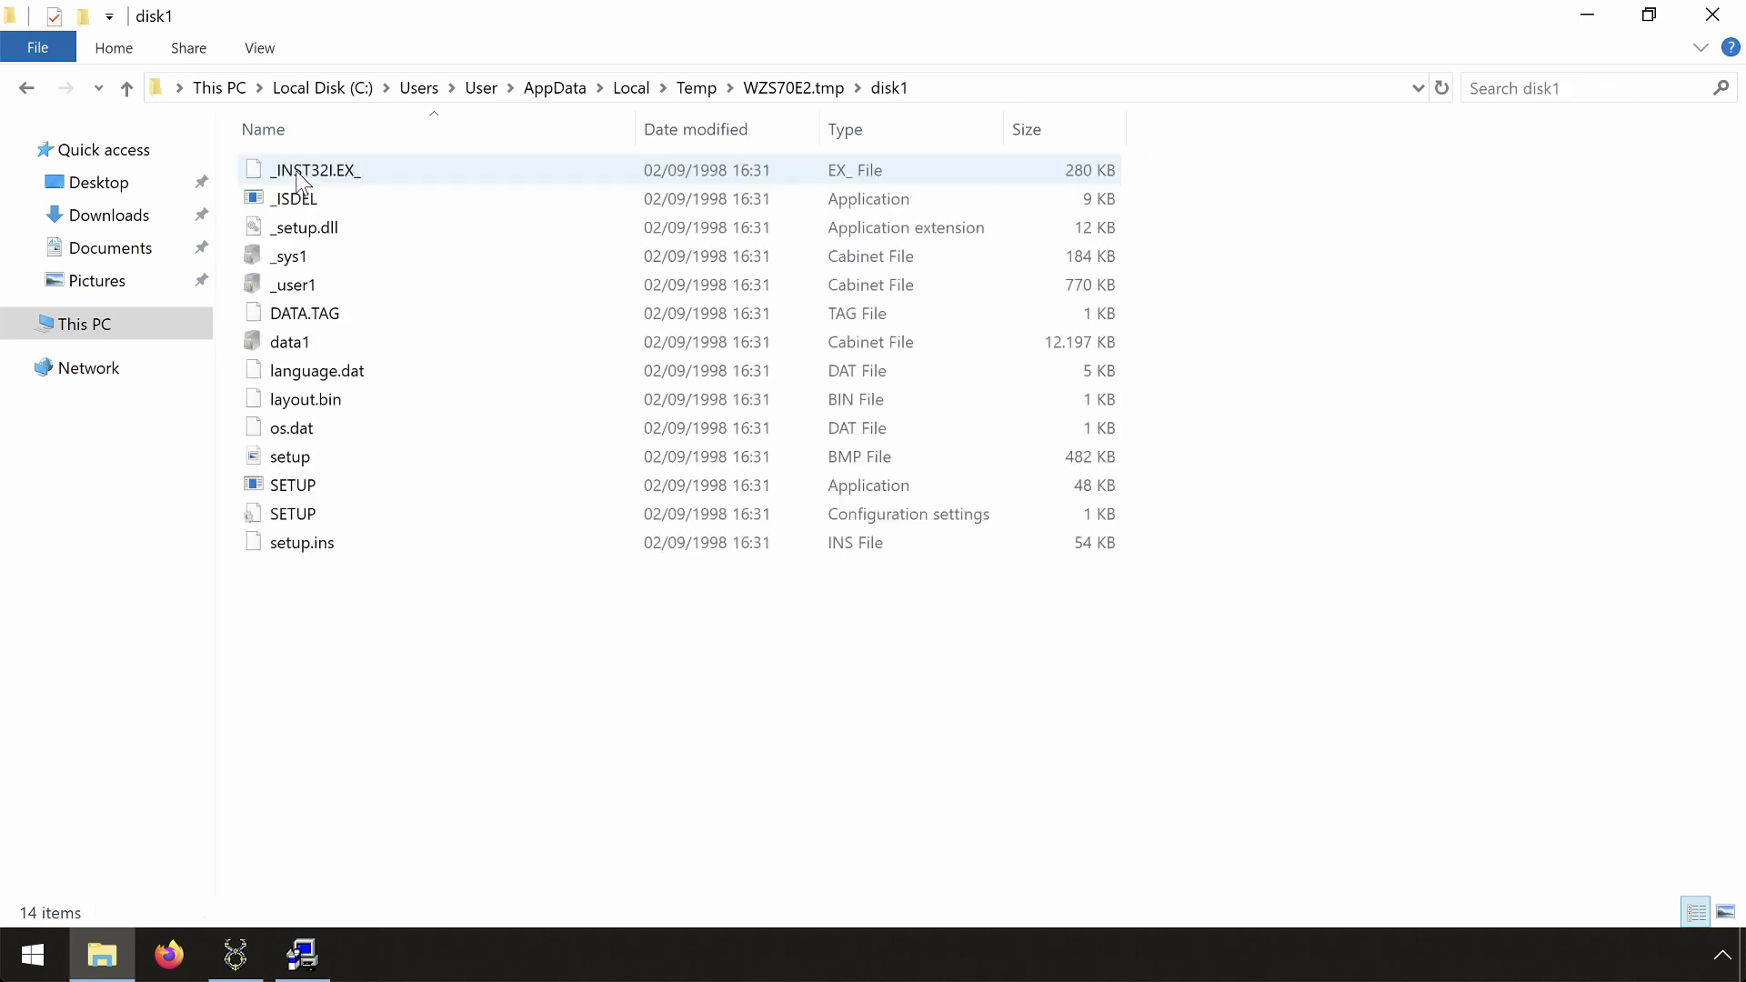
Create a new text document named SETUP.LID in the disk1 folder.
right_click(374, 602)
mouse_move(453, 548)
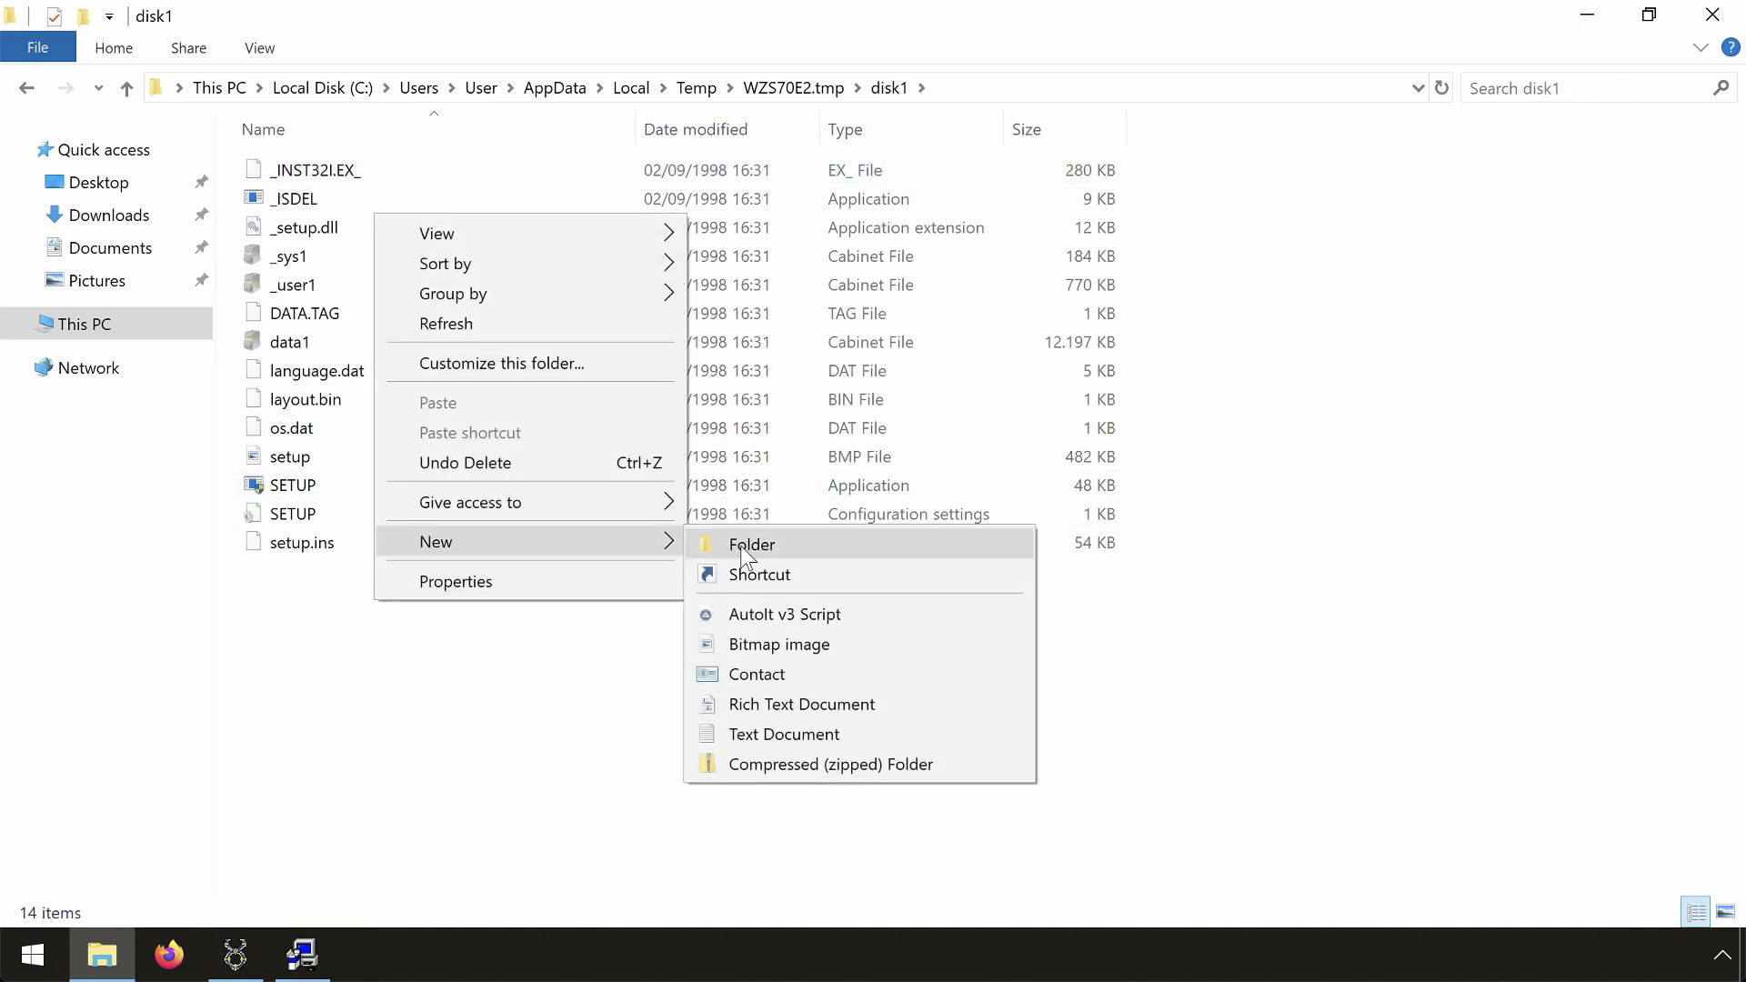
left_click(773, 734)
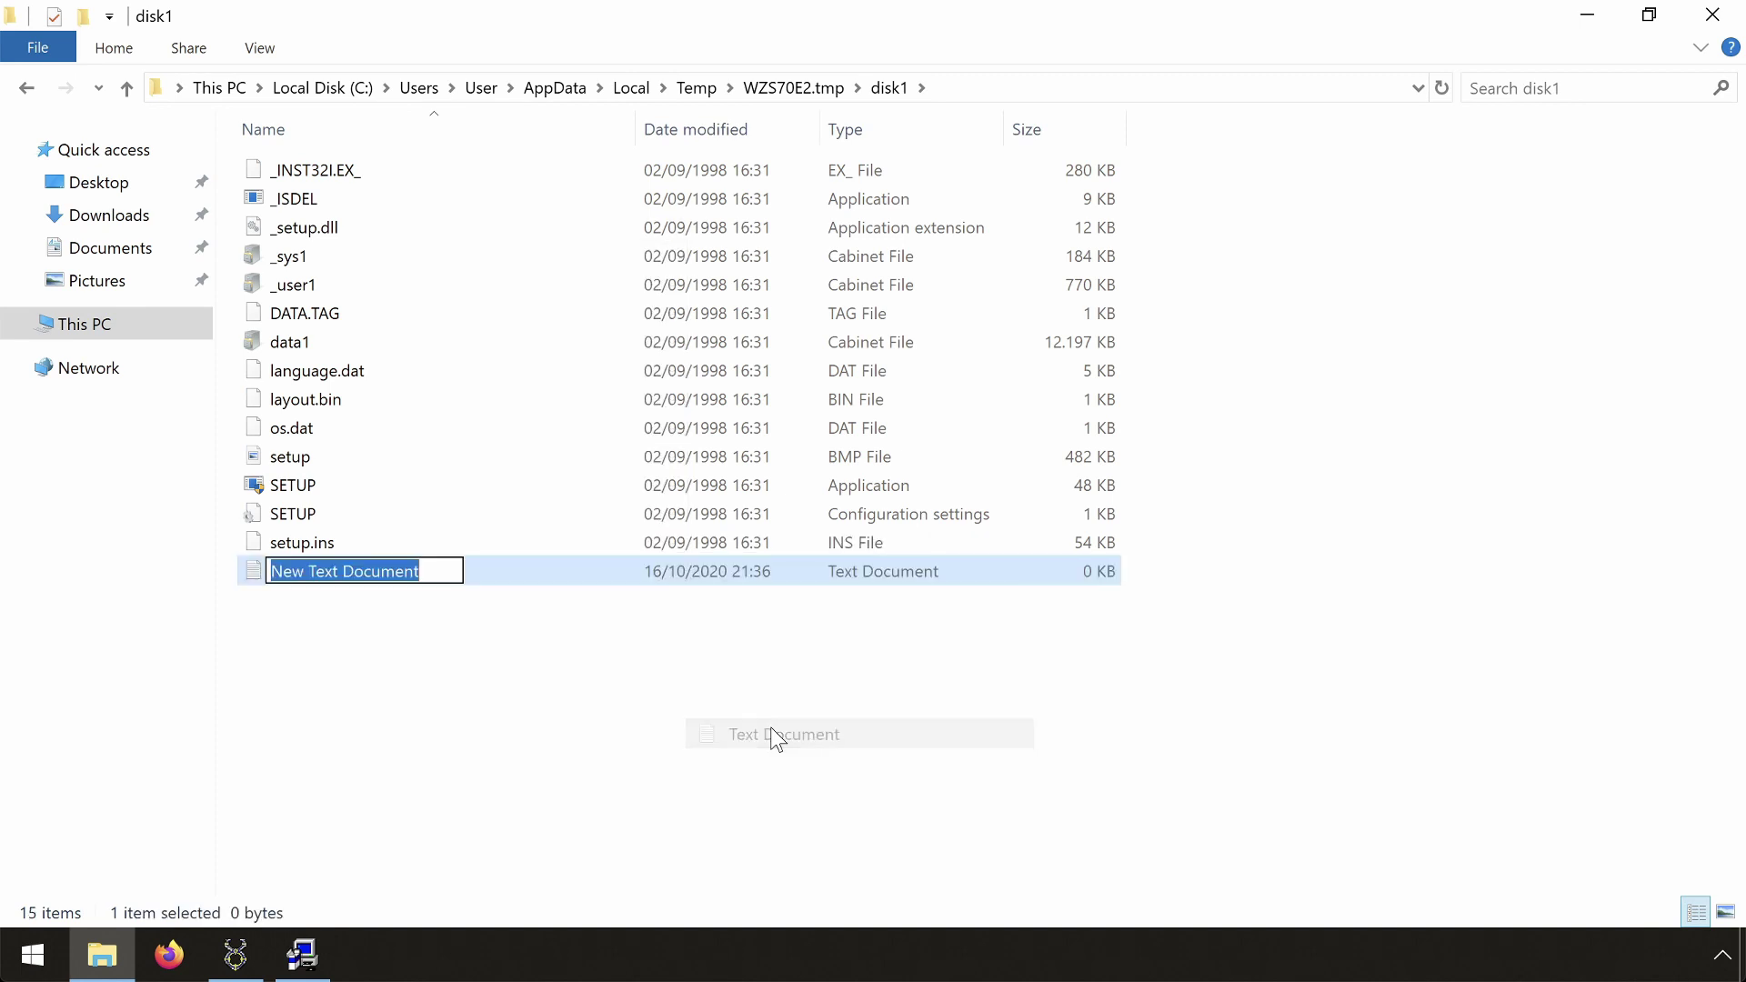
type("SETUP.LID")
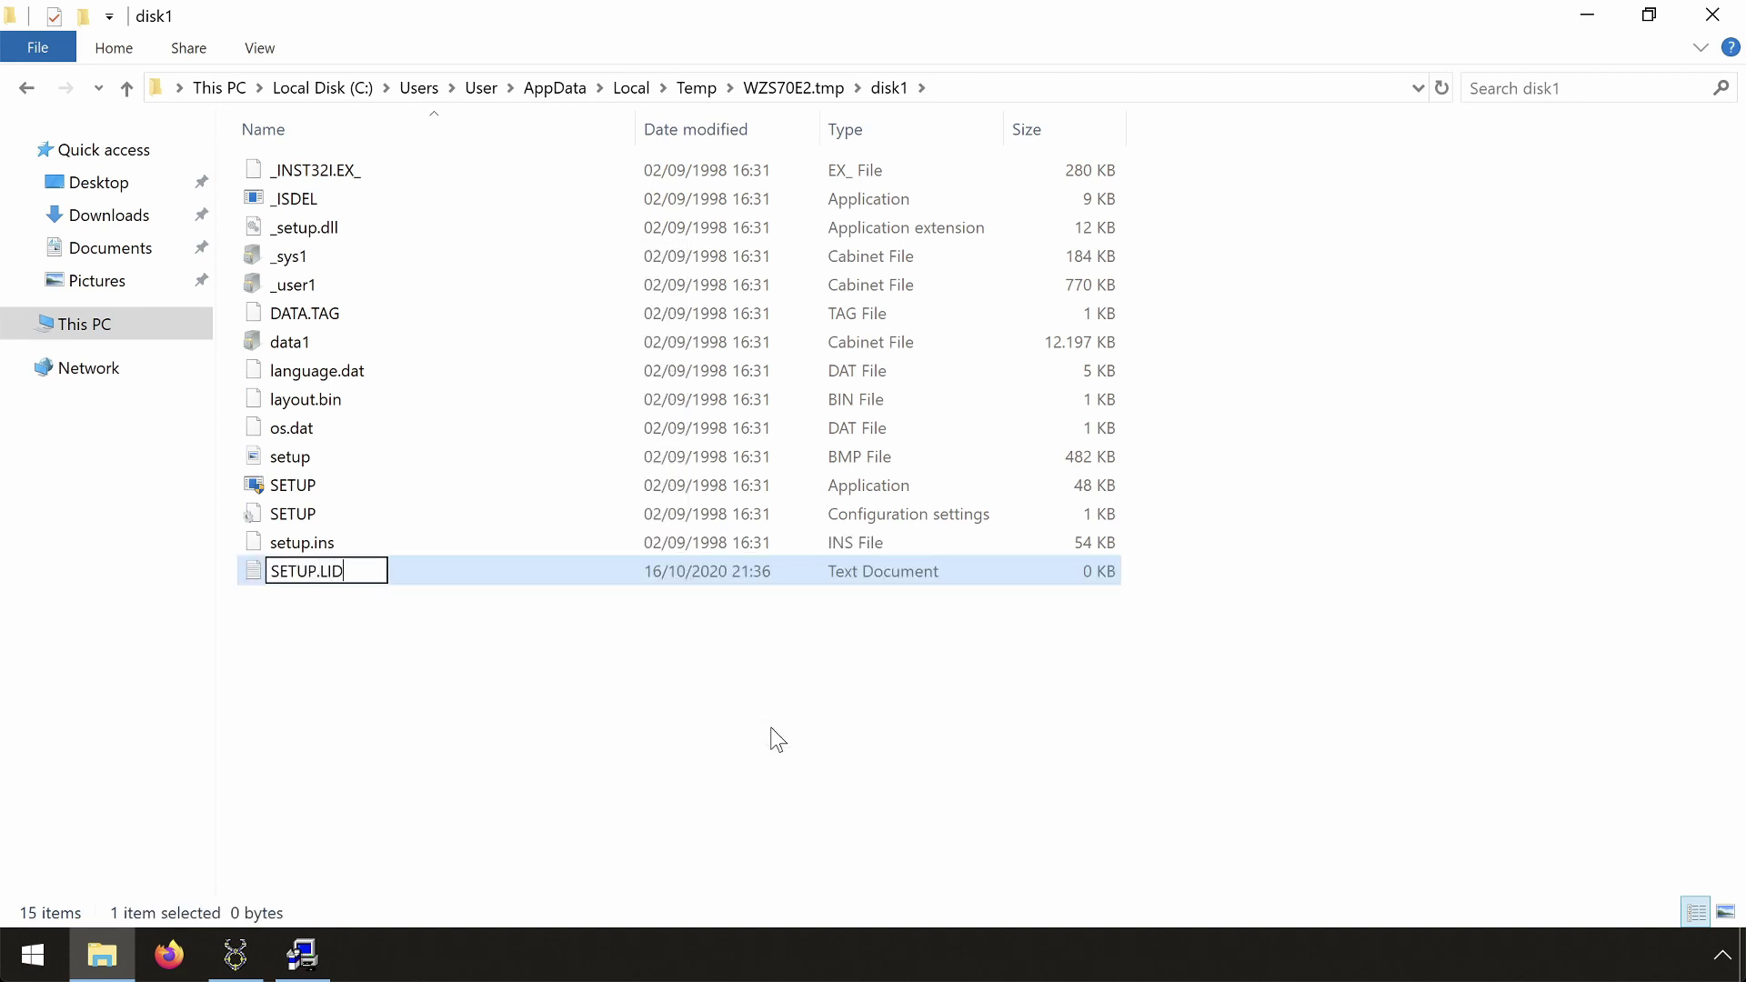
key("Return")
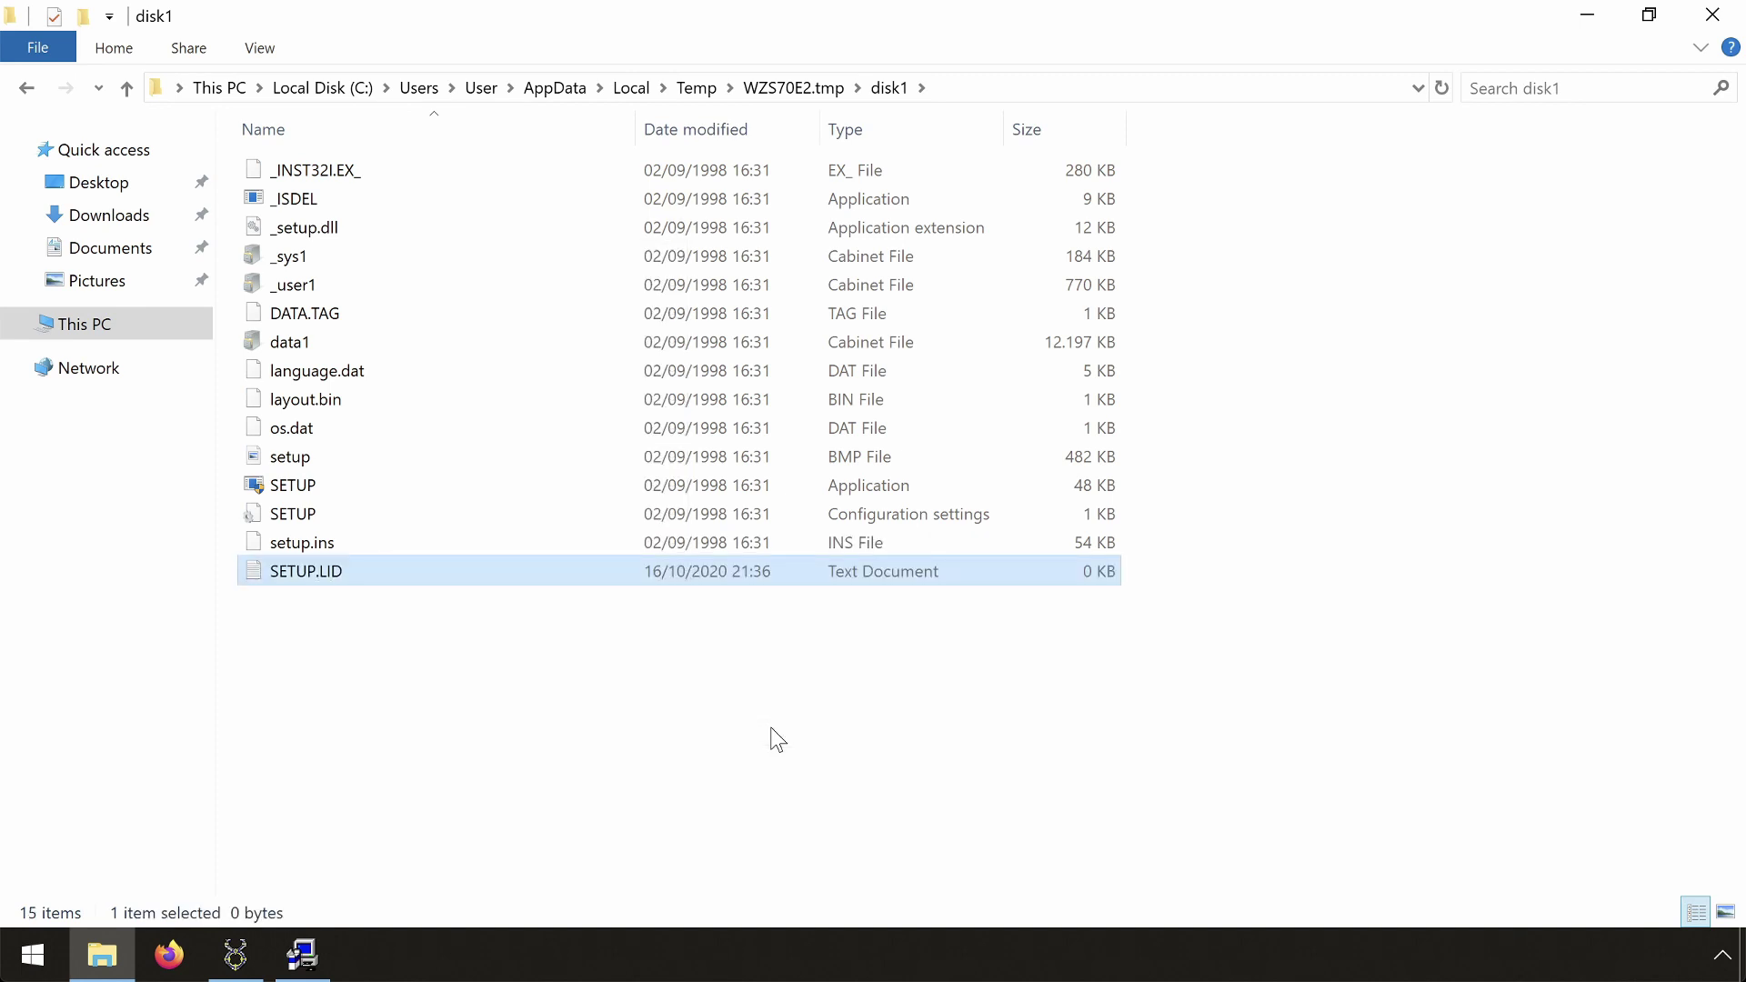
Fill SETUP.LID with the lines [Languages], Key0=0009, Default=0009 and count=1, and save and close it.
double_click(331, 571)
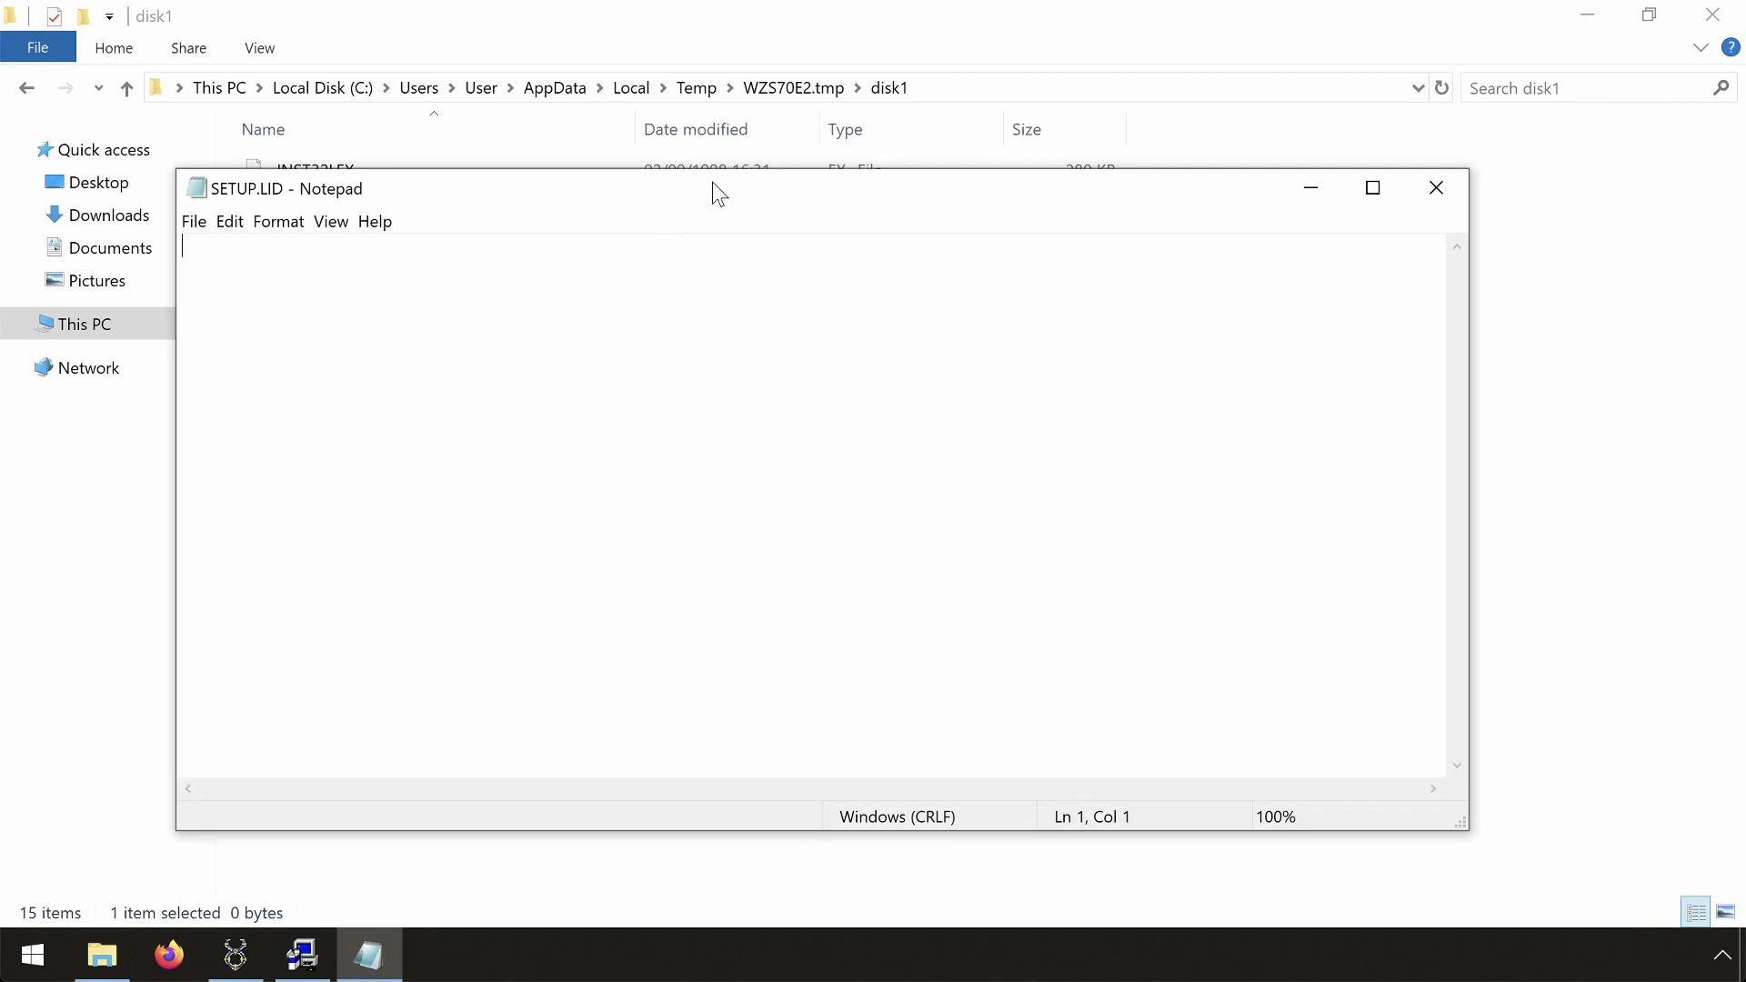
type("[Lan")
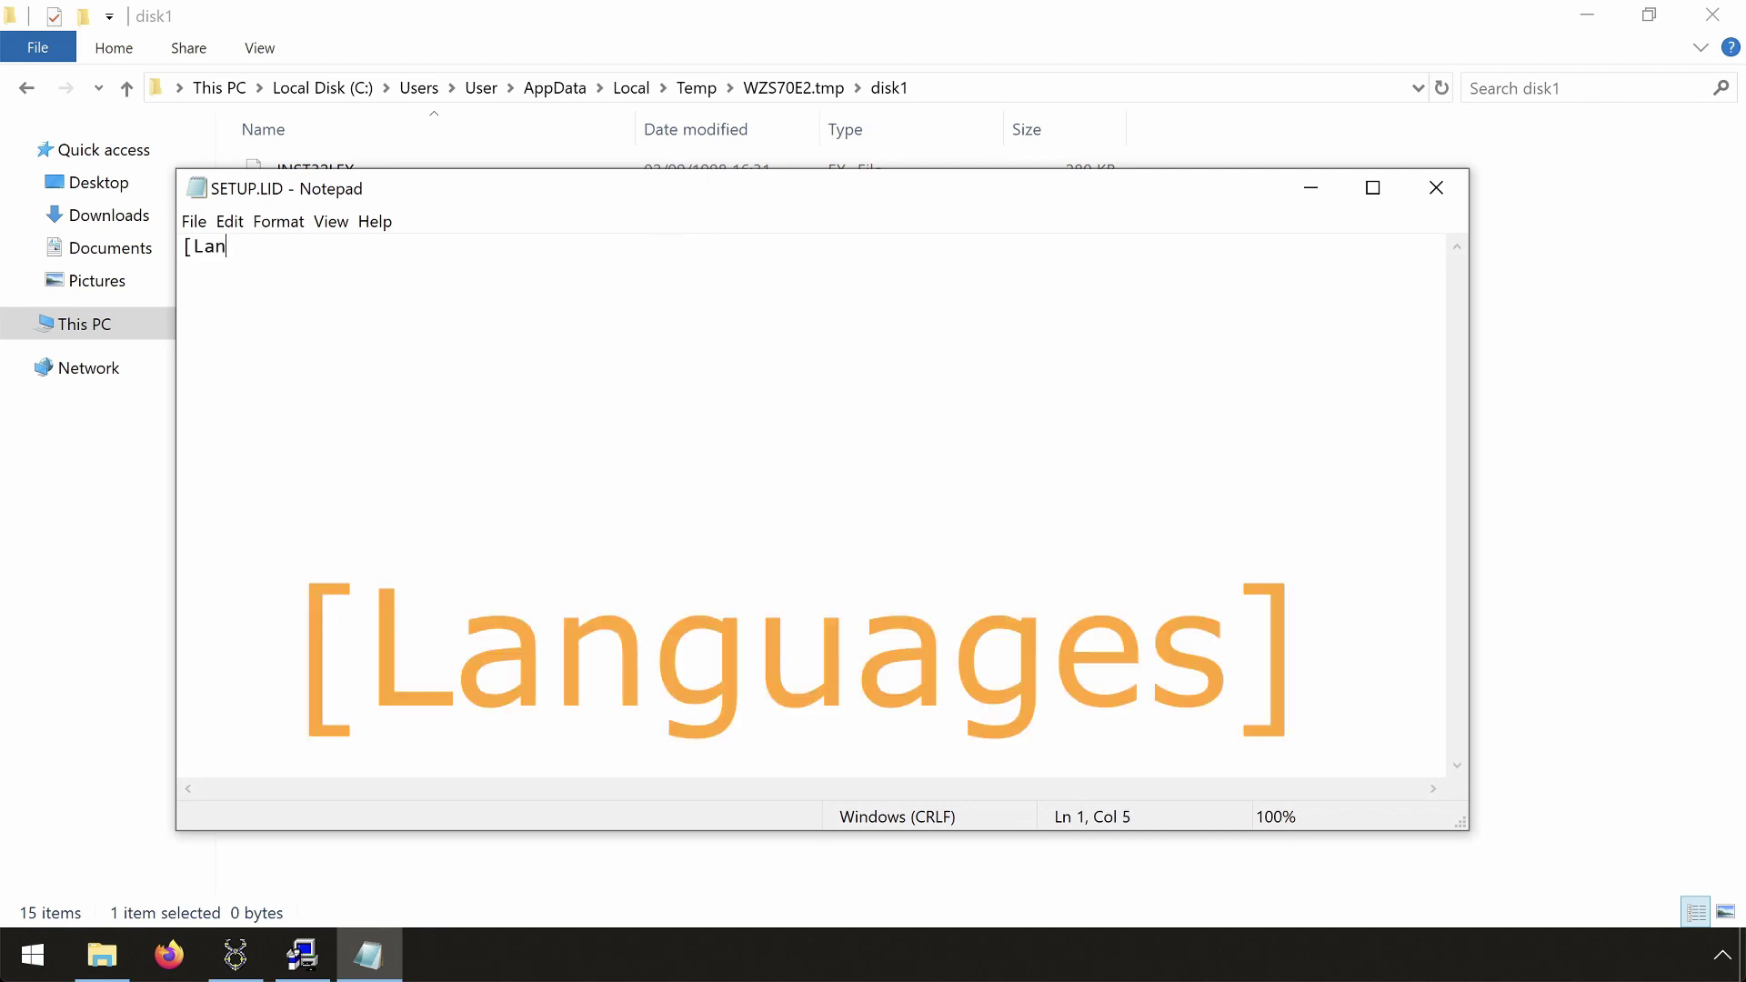
type("guages]")
key("Return")
type("Key0=")
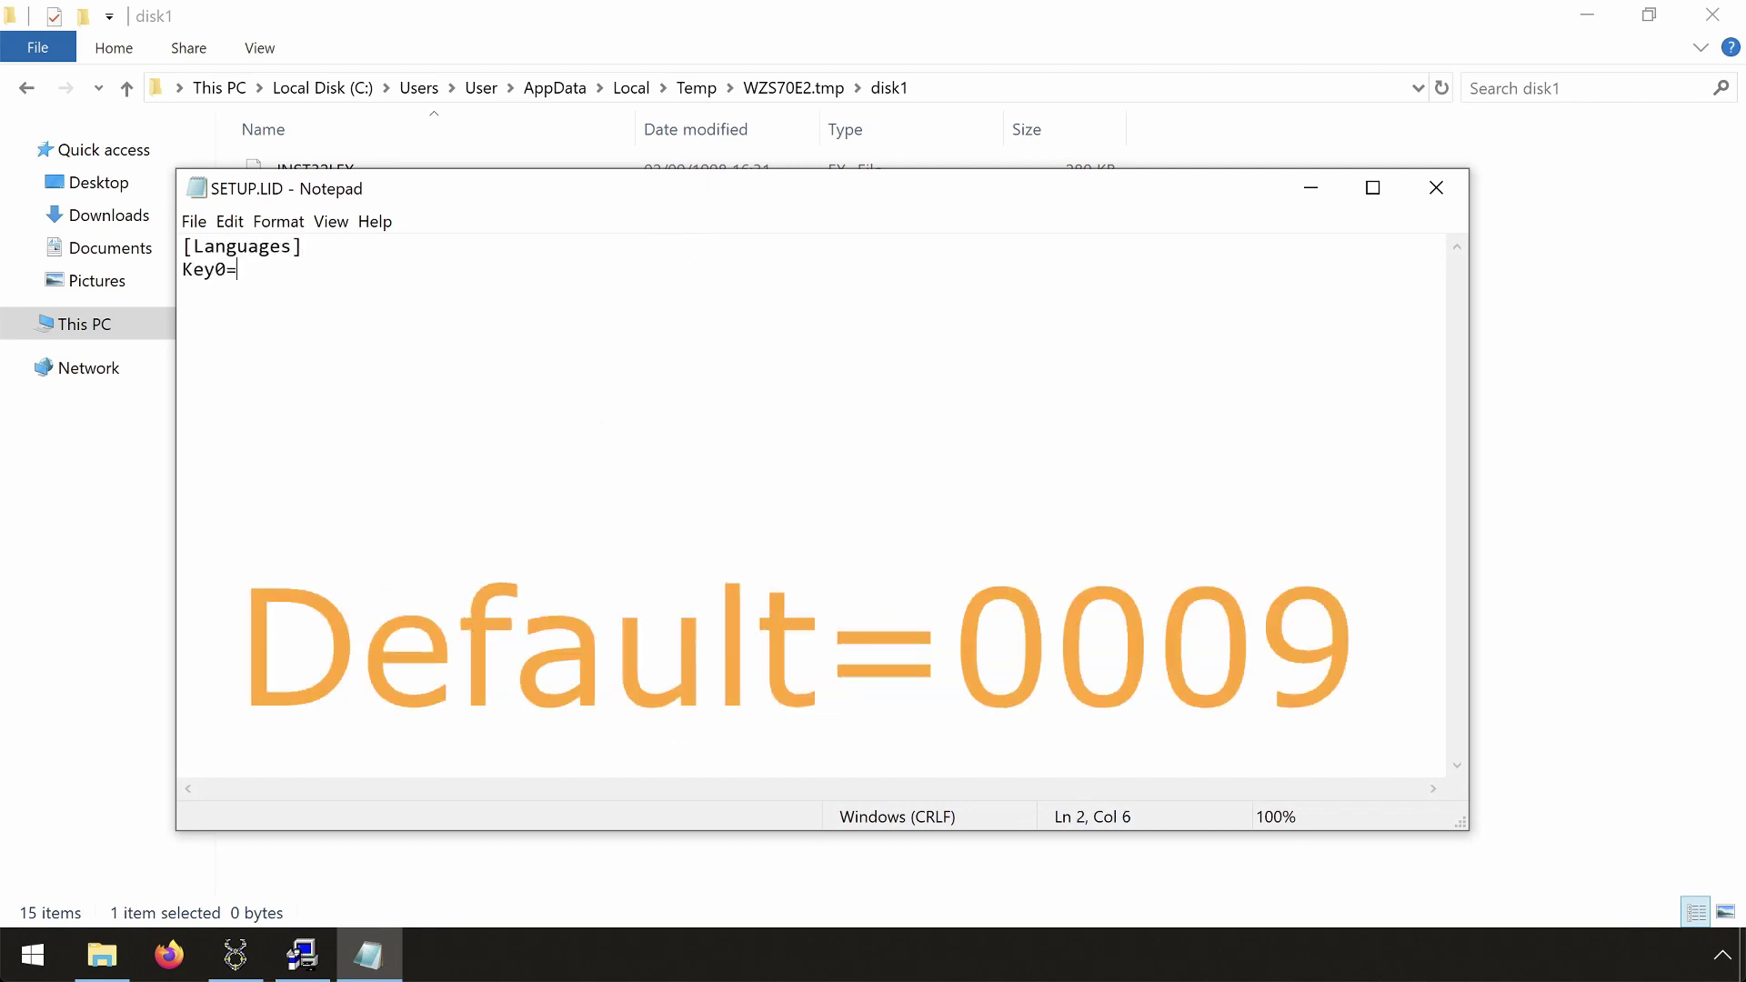
type("0009")
key("Return")
type("Default=0009 ")
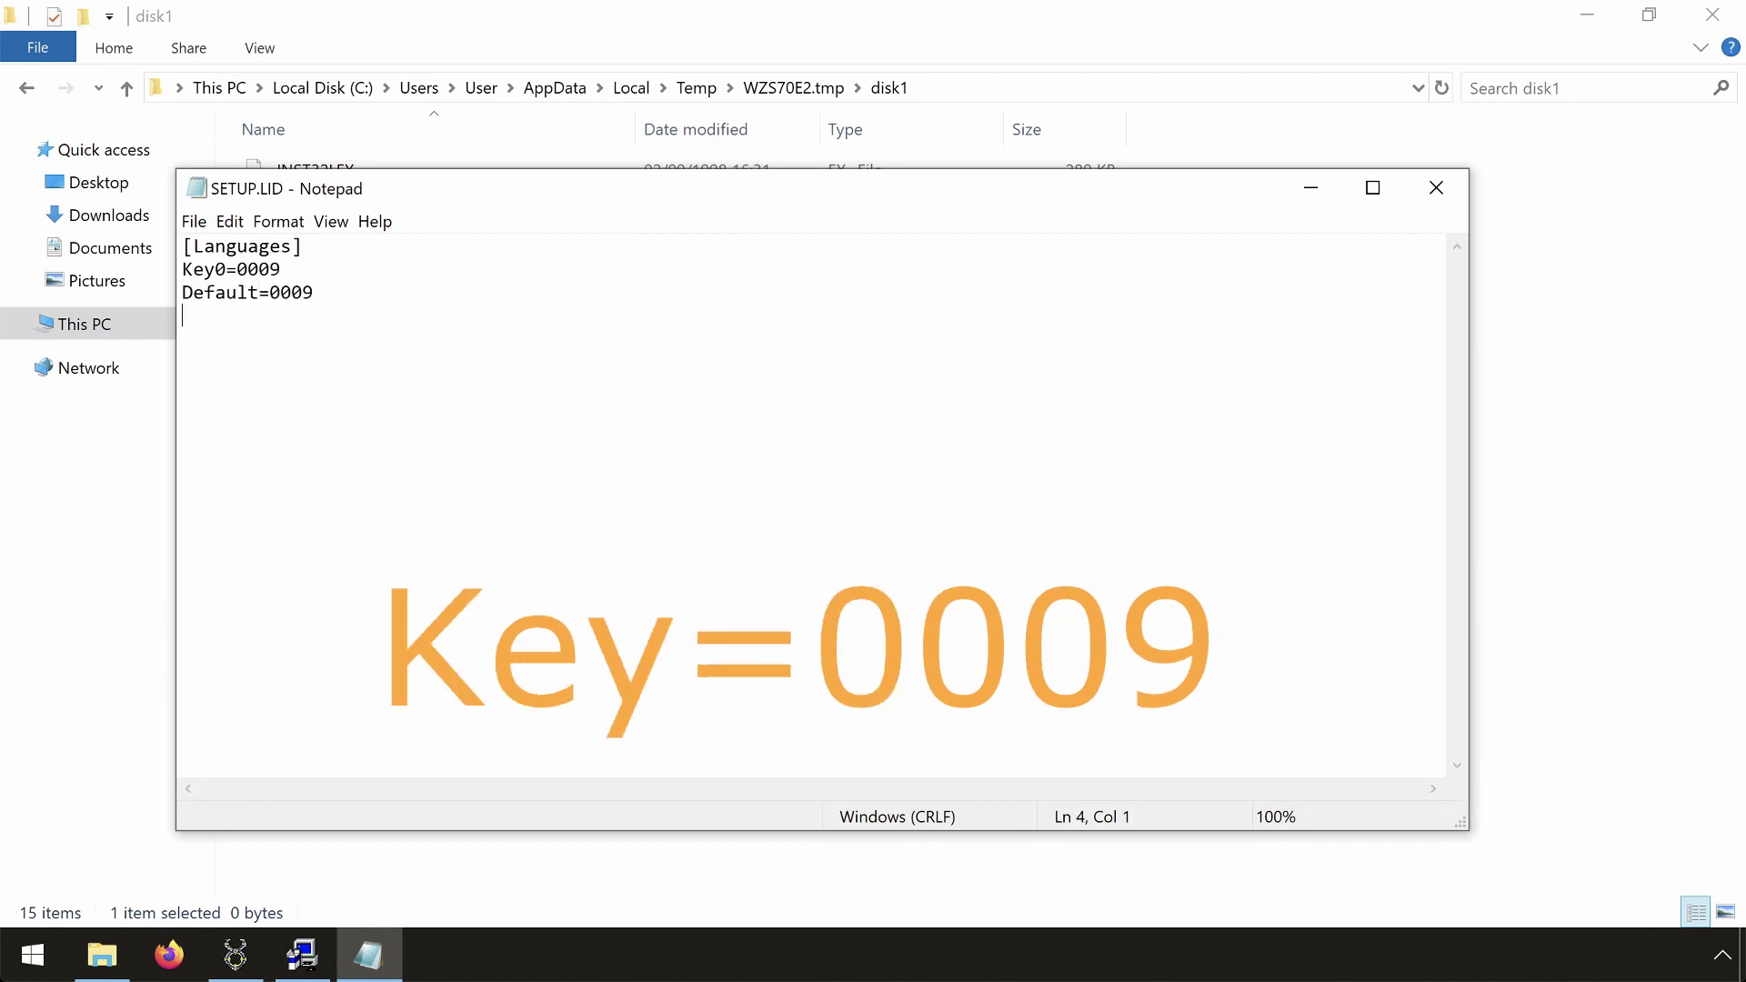
type("count=1")
key("Return")
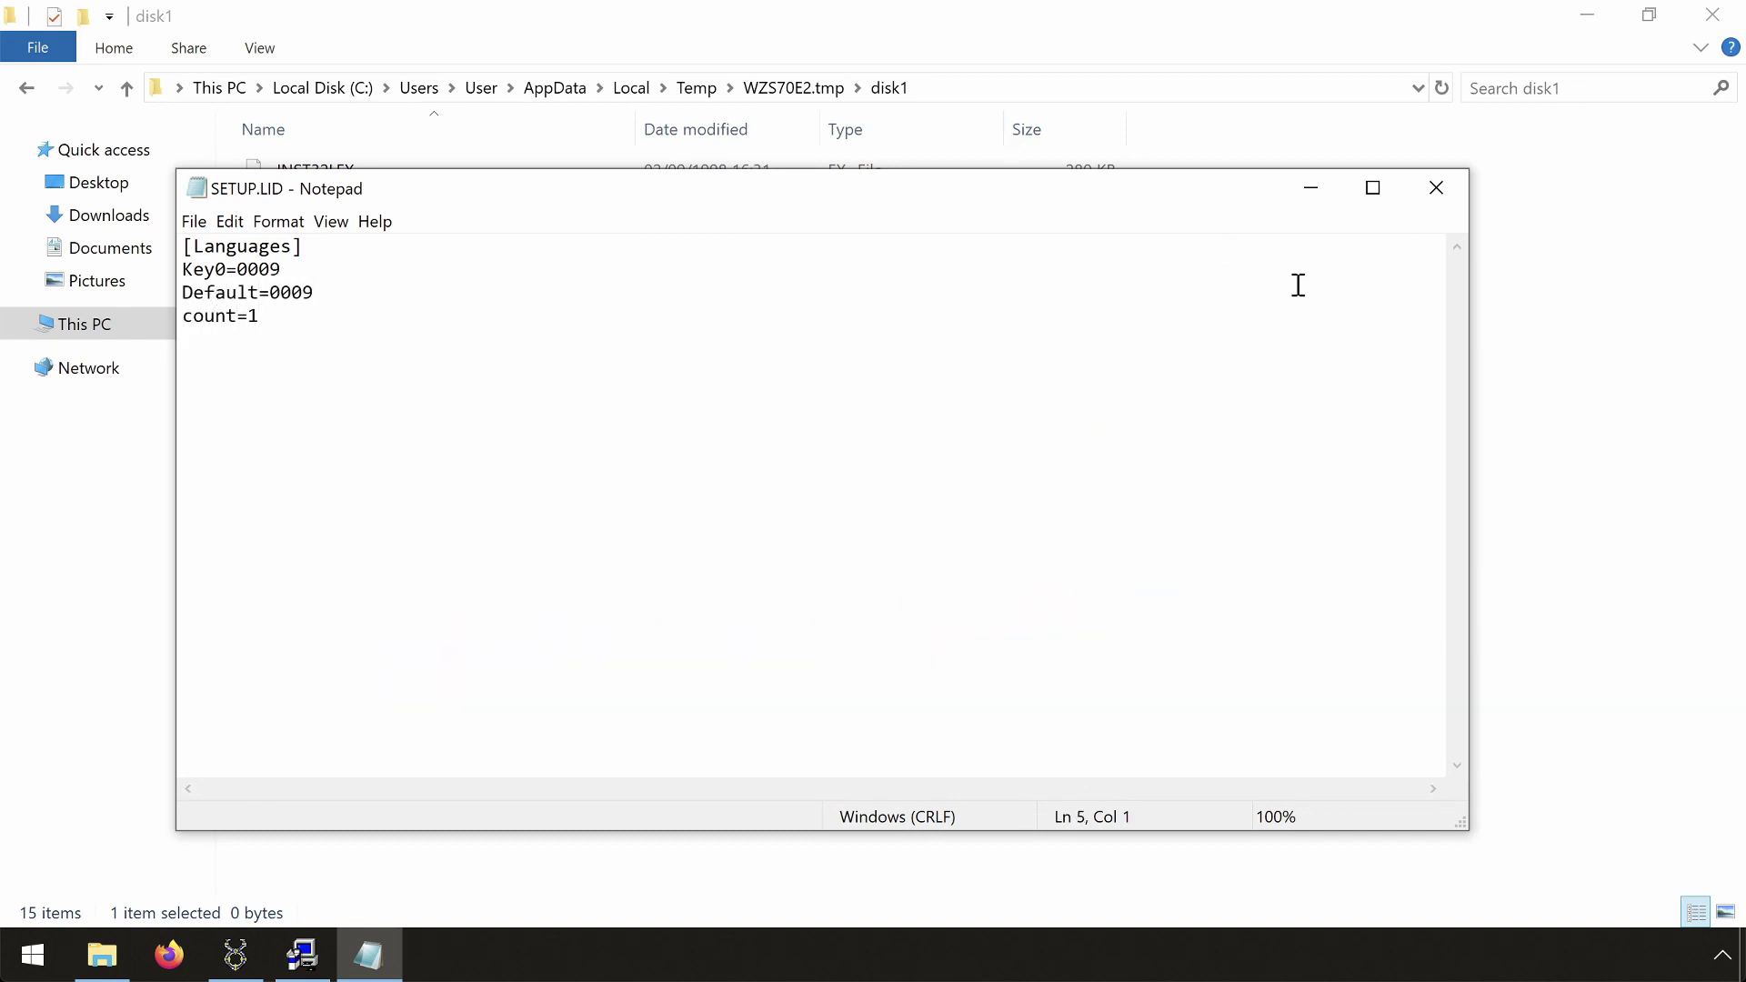
left_click(1437, 188)
left_click(920, 495)
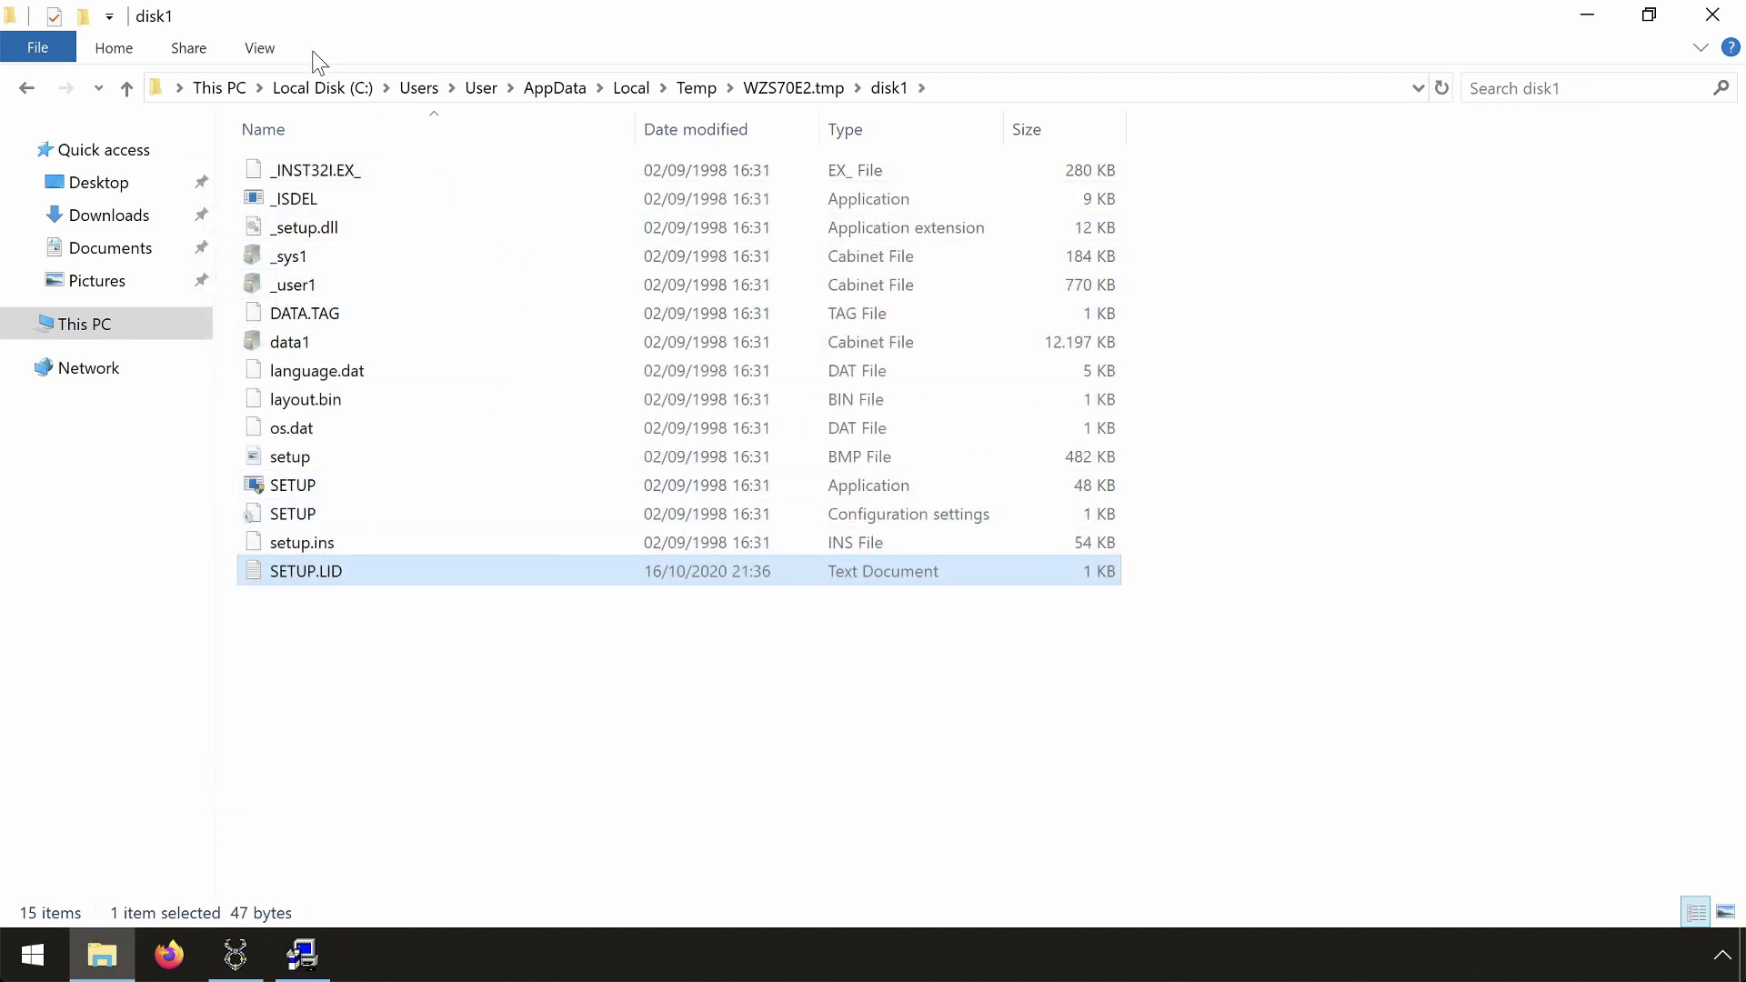
Show file name extensions and rename SETUP.LID.txt to SETUP.LID, accepting the extension change.
left_click(264, 48)
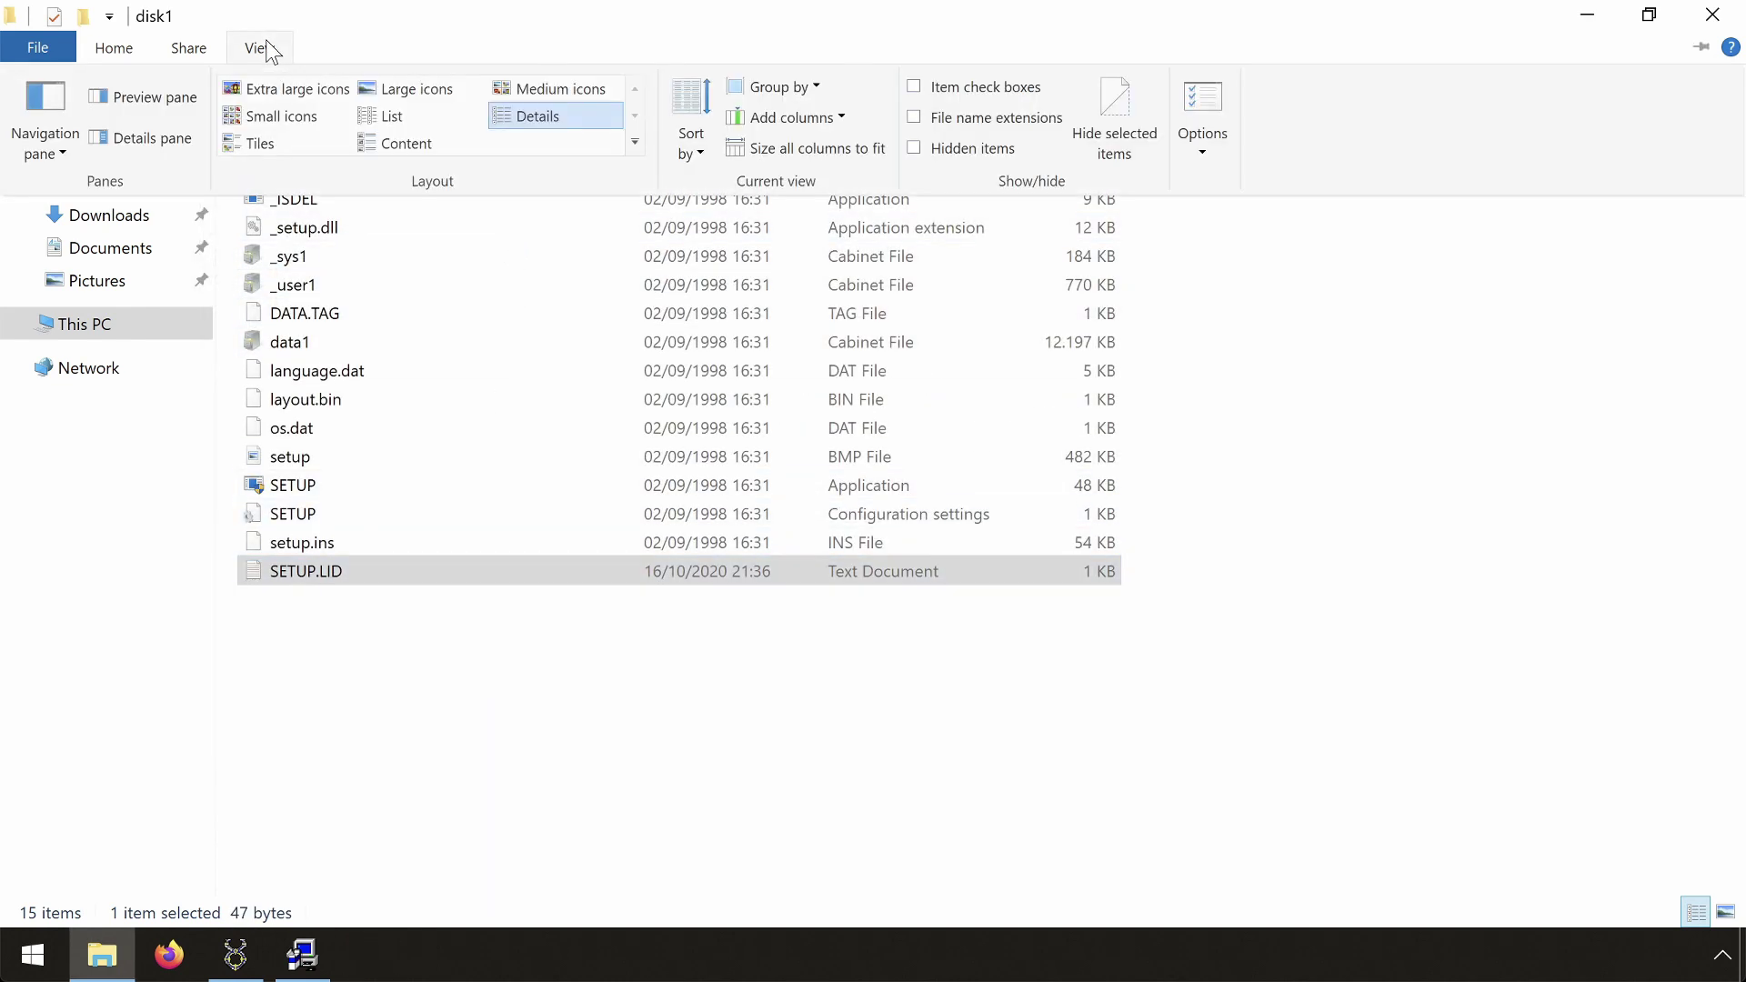
left_click(971, 119)
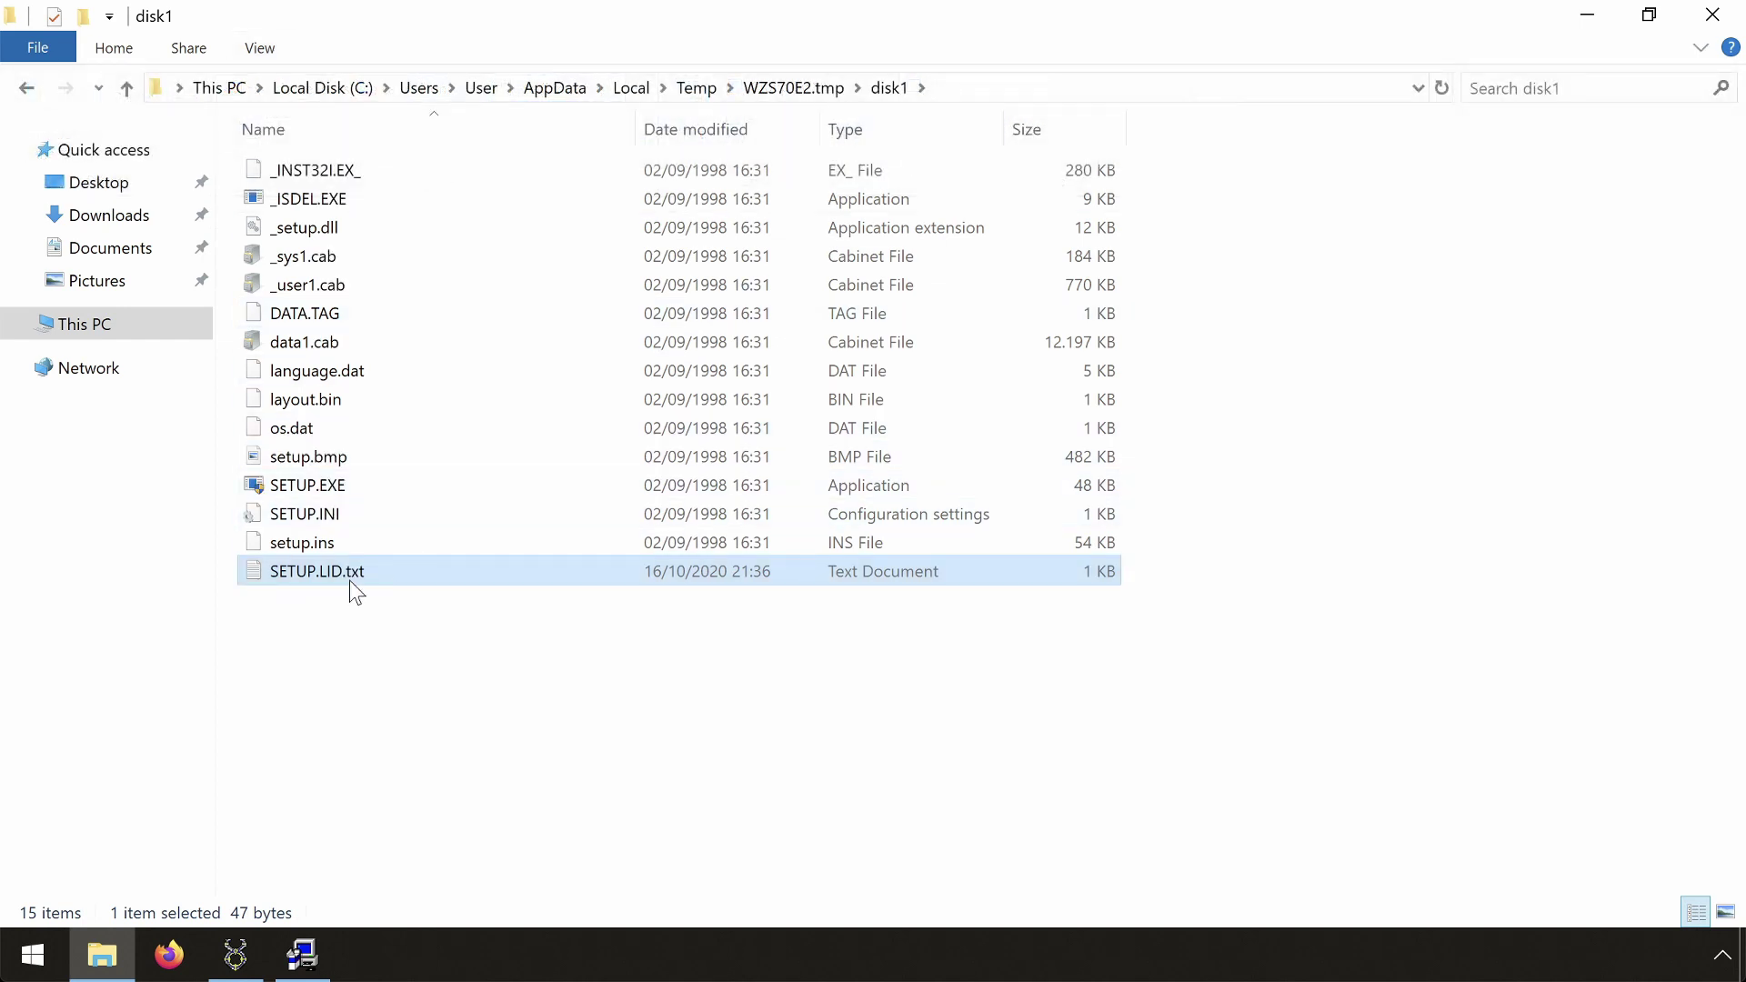
right_click(333, 564)
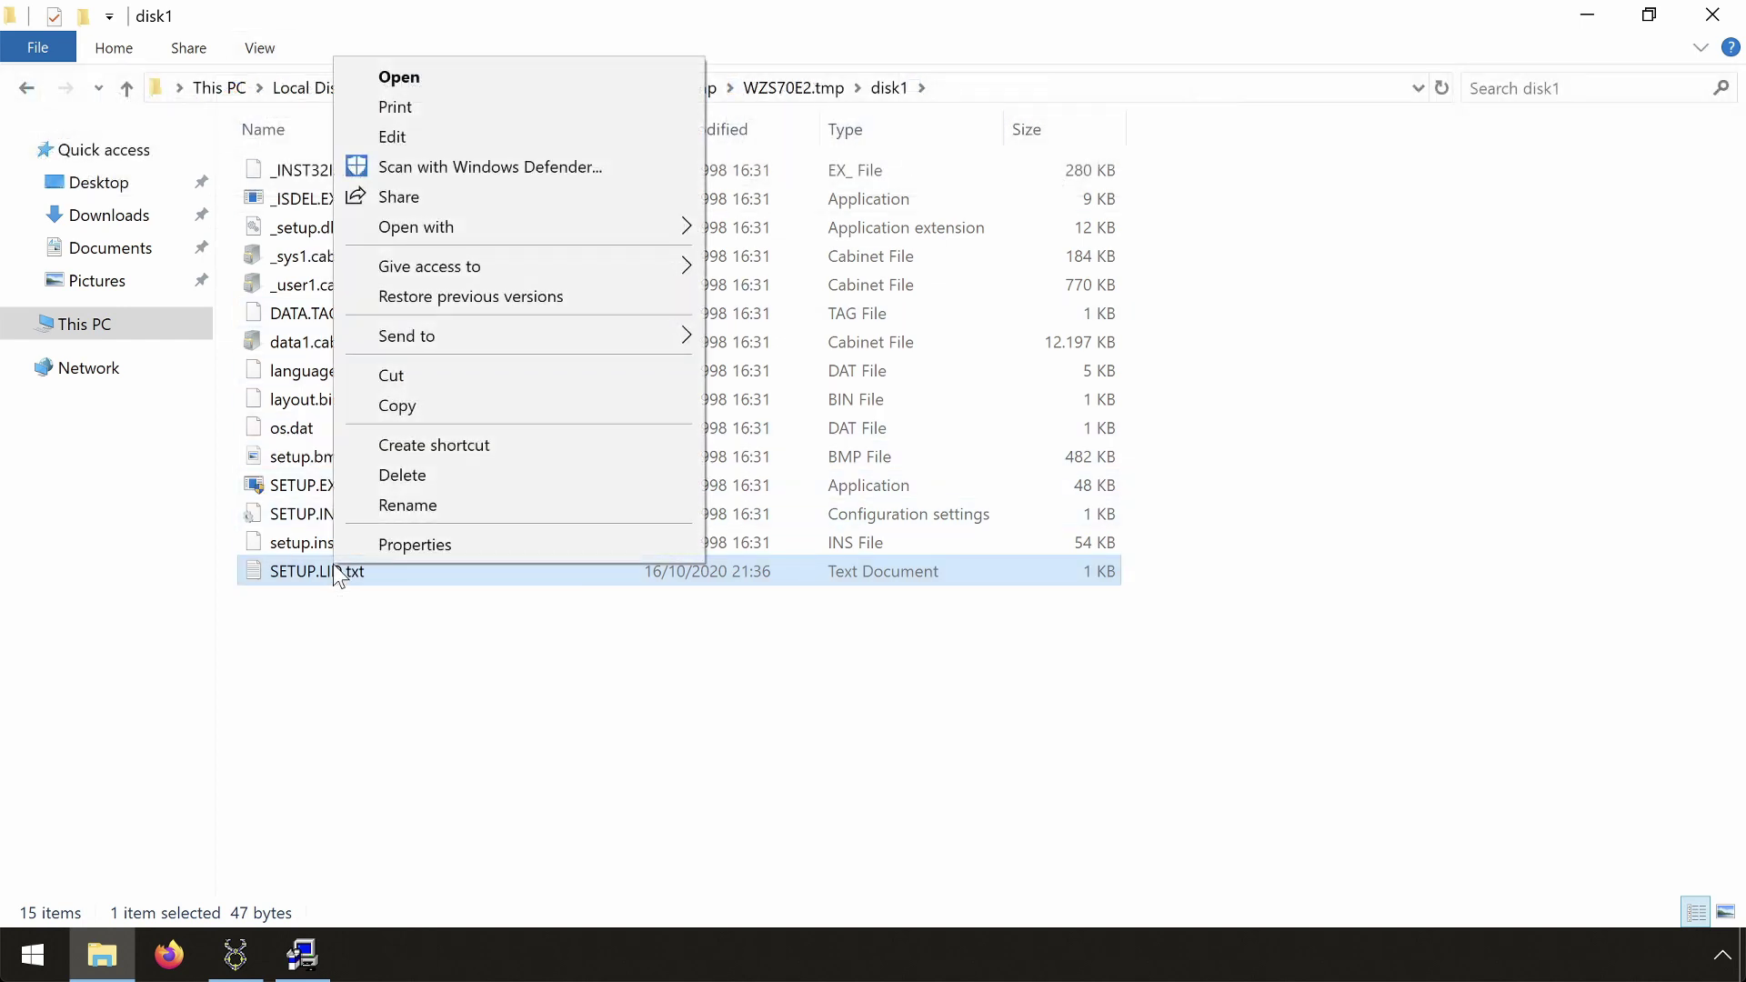
left_click(405, 506)
key("Right")
key("Right")
key("Right")
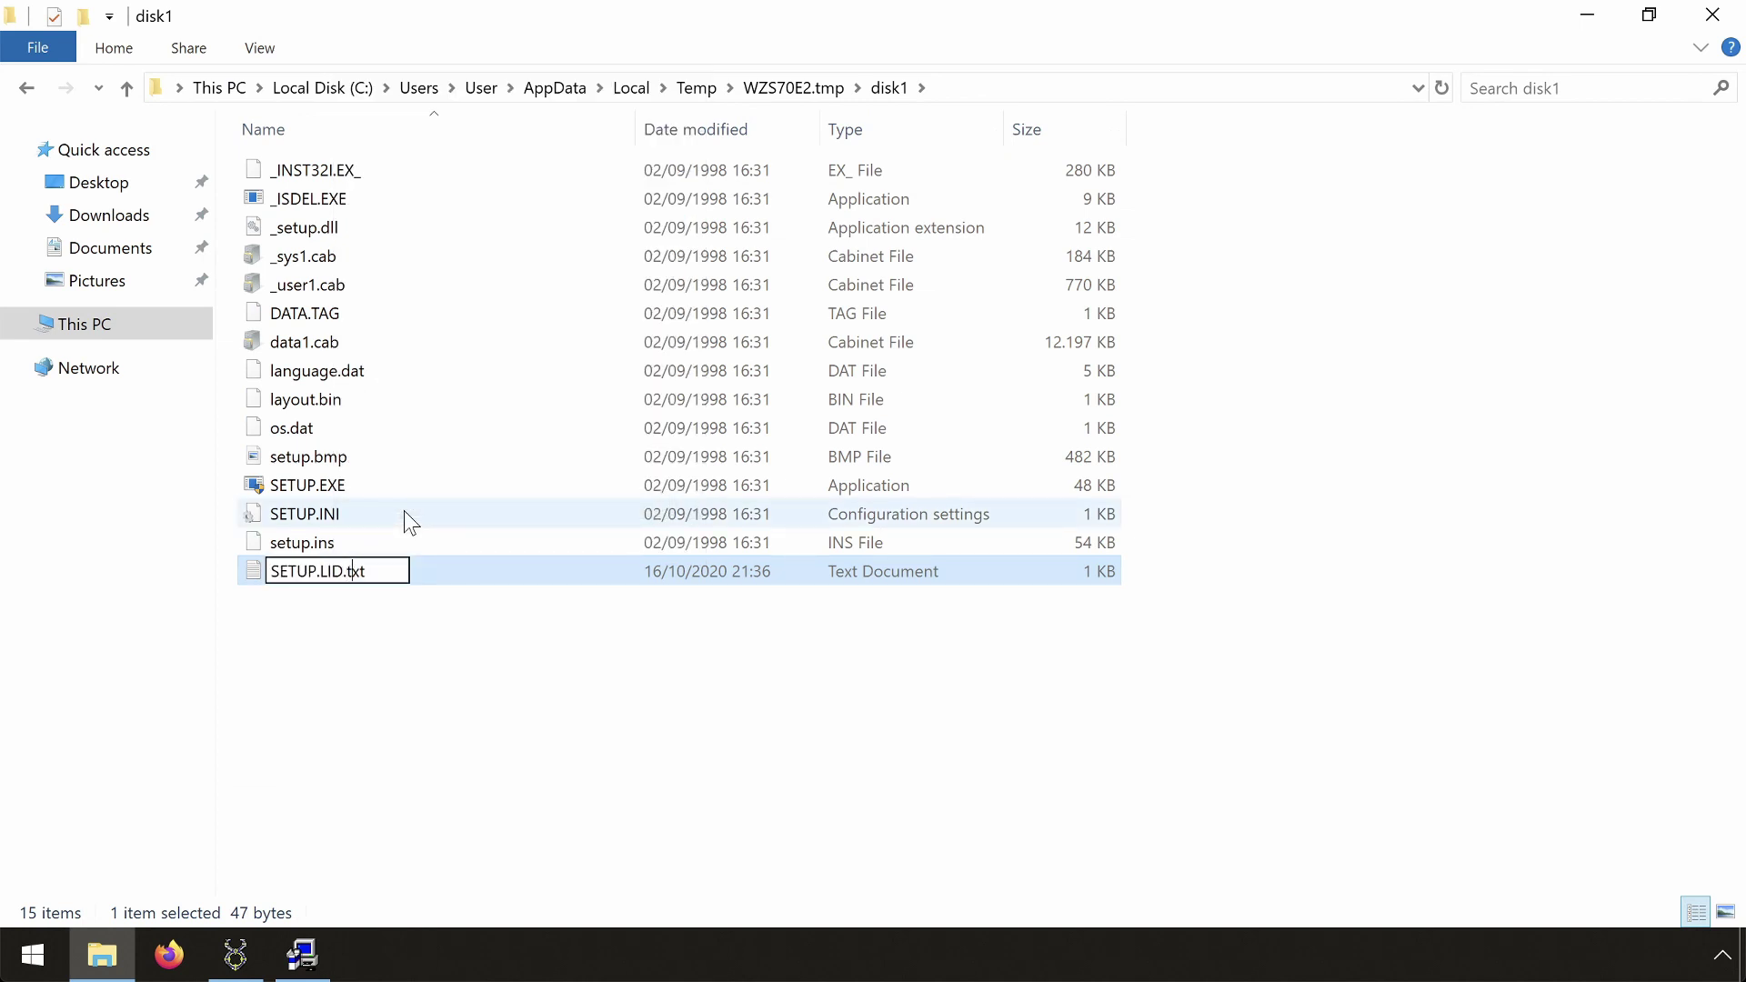
key("BackSpace")
key("BackSpace")
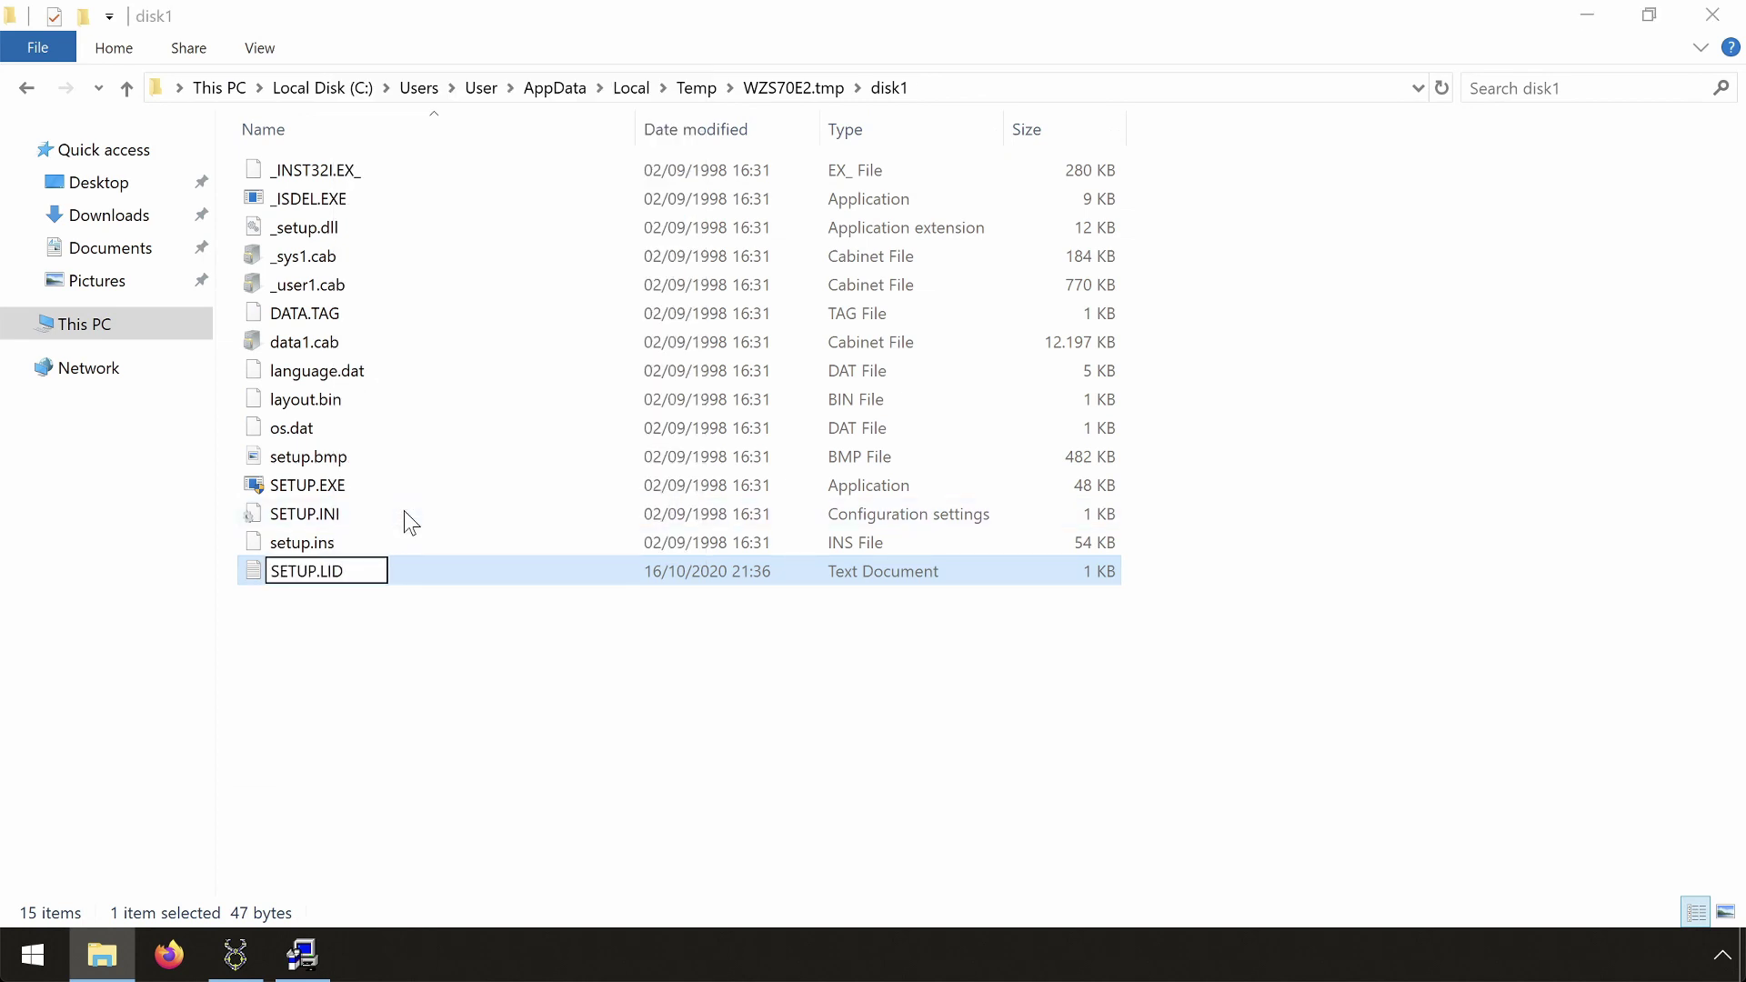
key("Return")
key("Return")
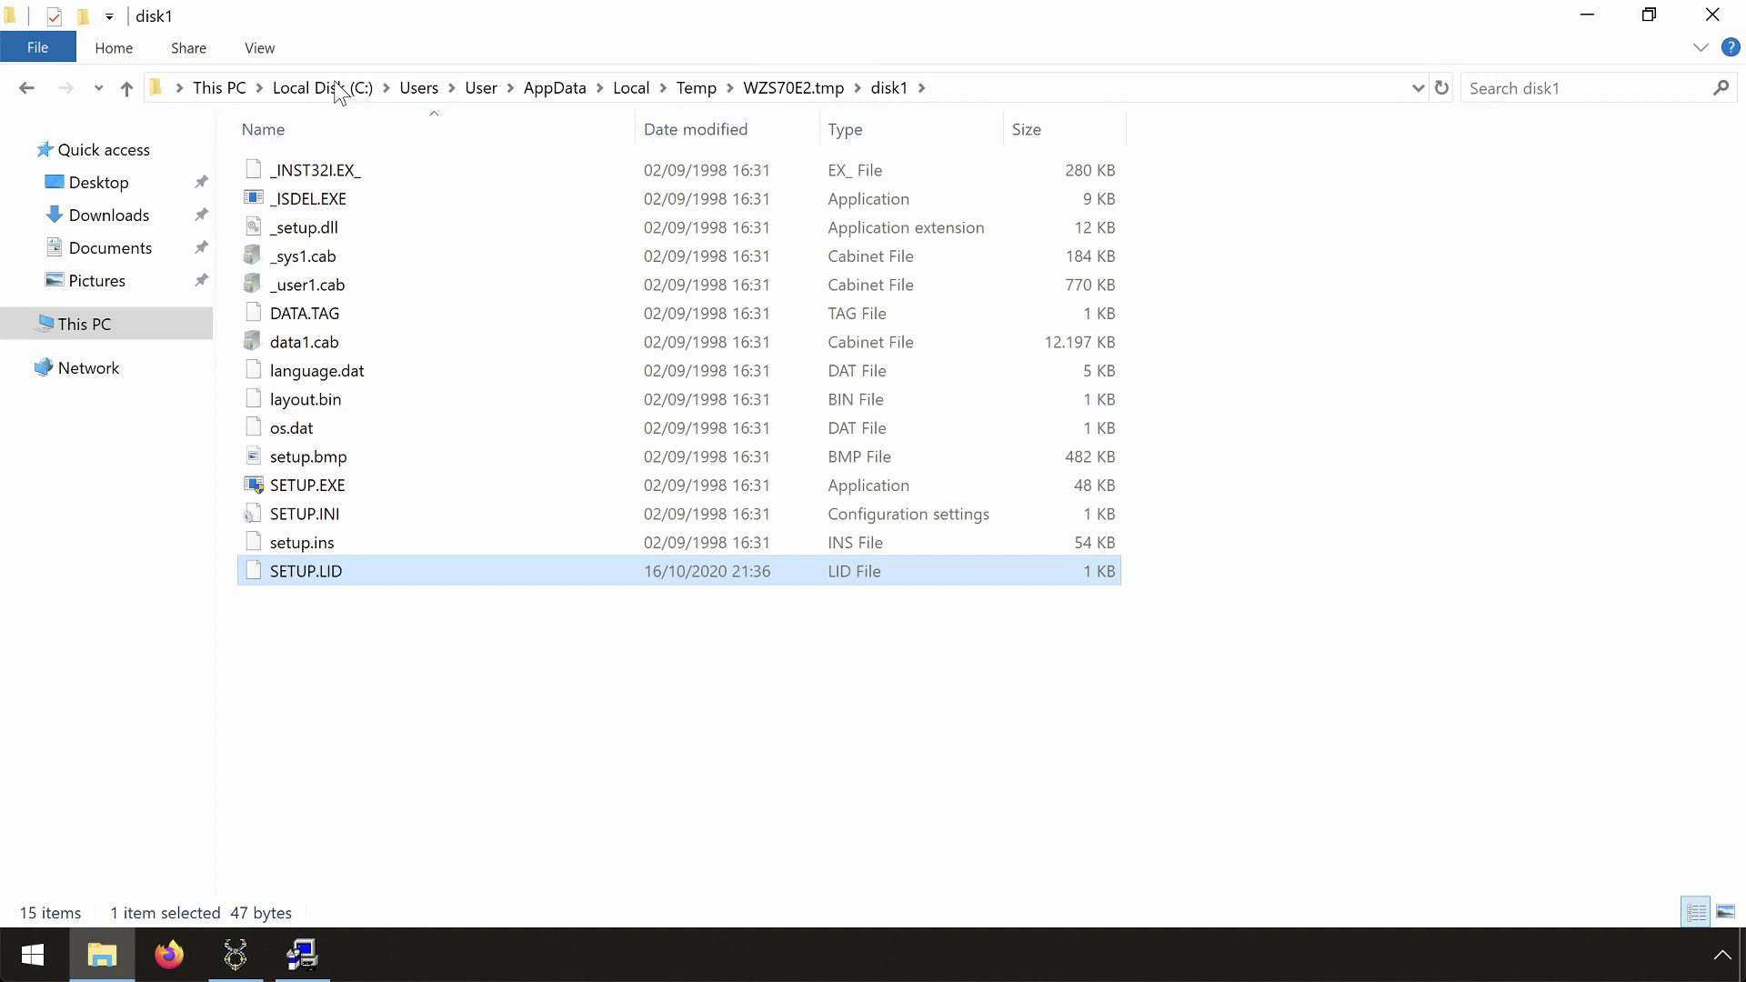
Hide file name extensions again and select the SETUP application in disk1.
left_click(270, 57)
left_click(915, 118)
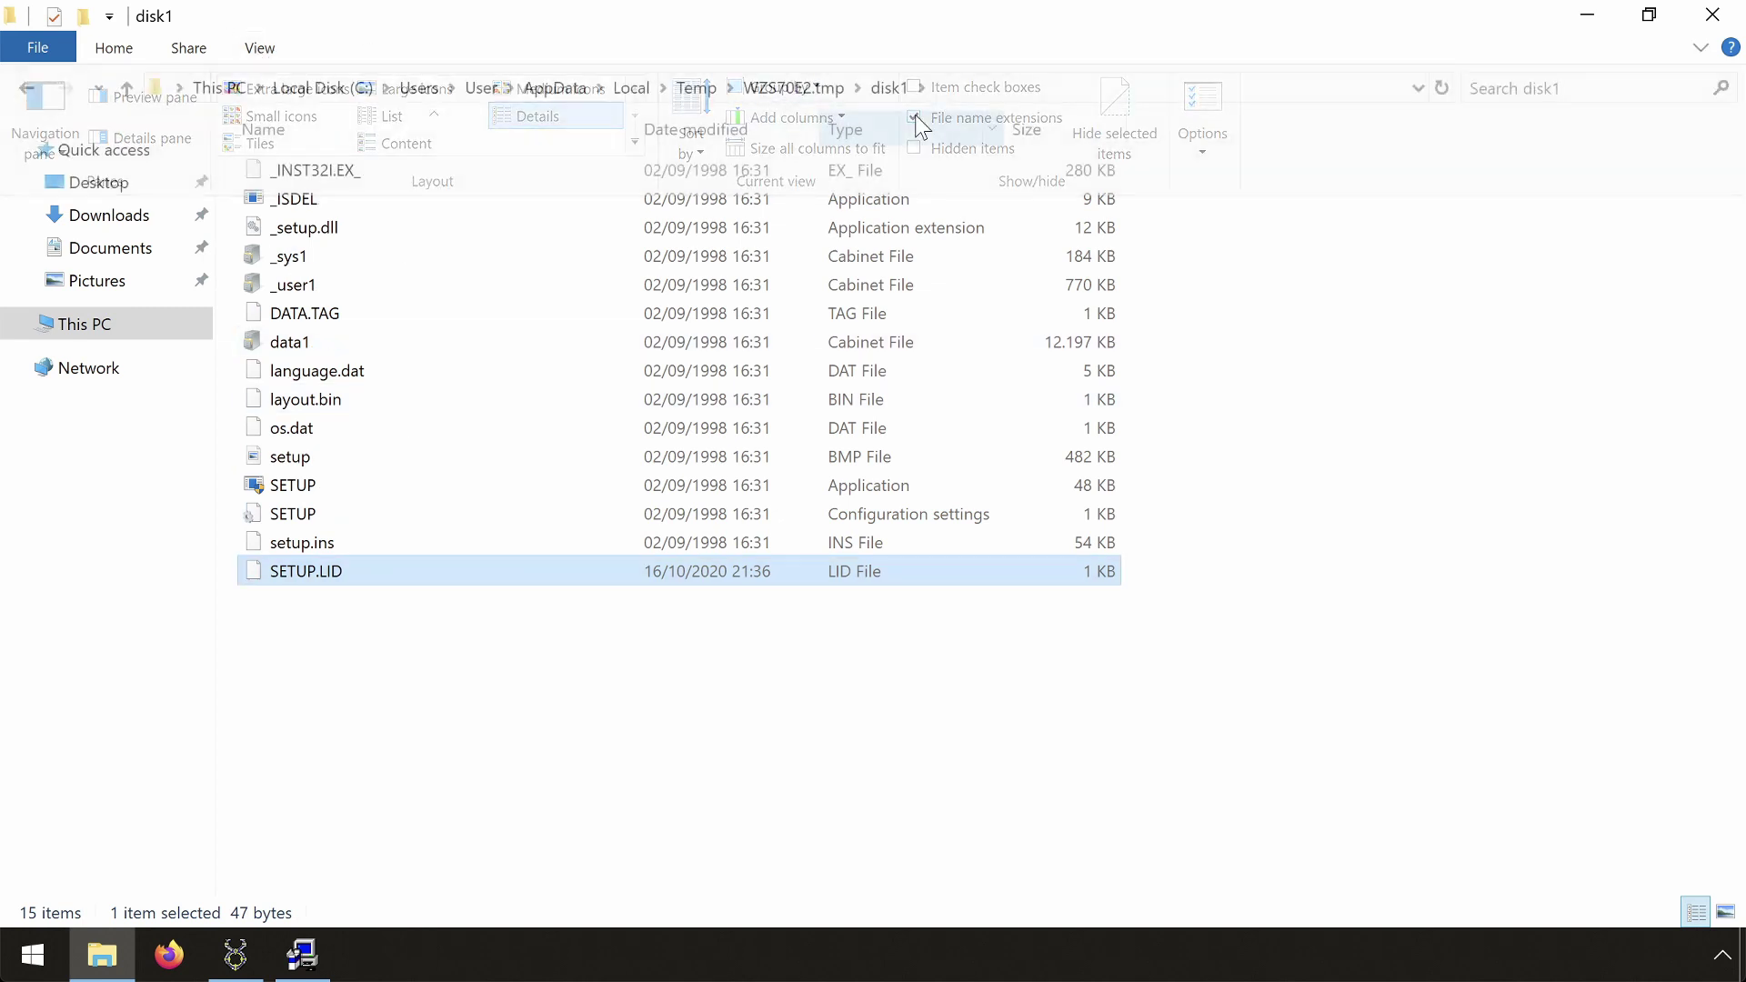
left_click(280, 491)
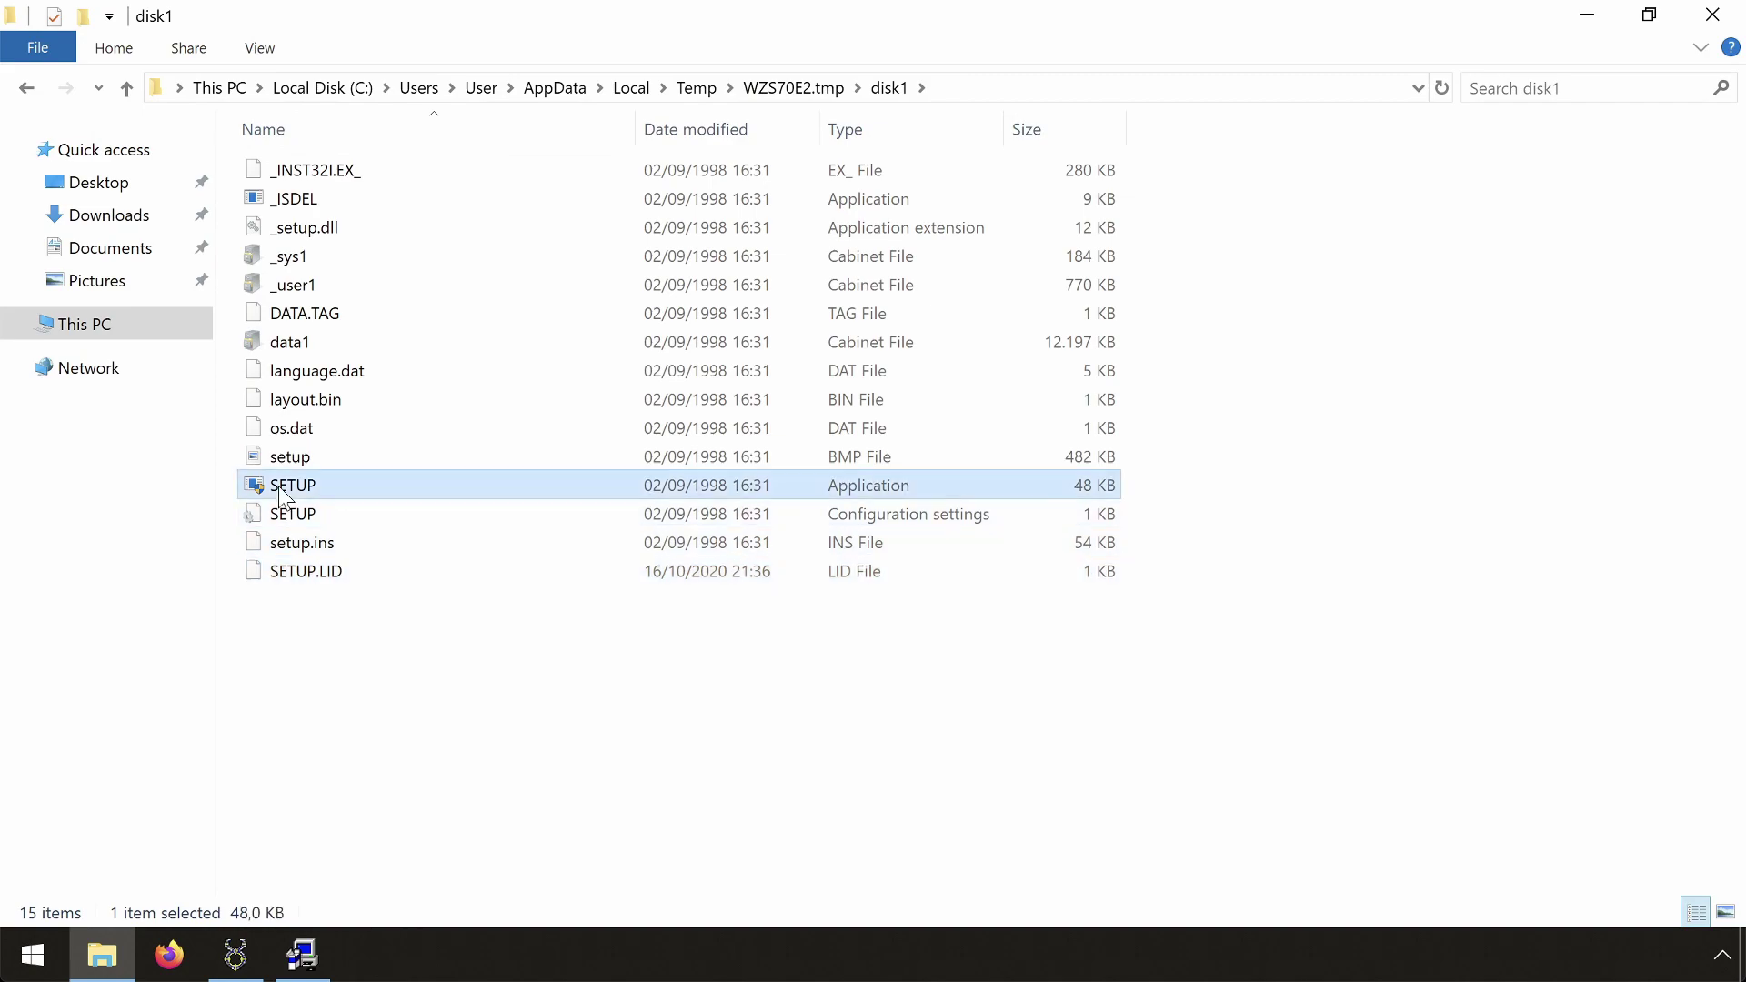
Try to run the SETUP application in the disk1 folder.
double_click(280, 491)
left_click(689, 662)
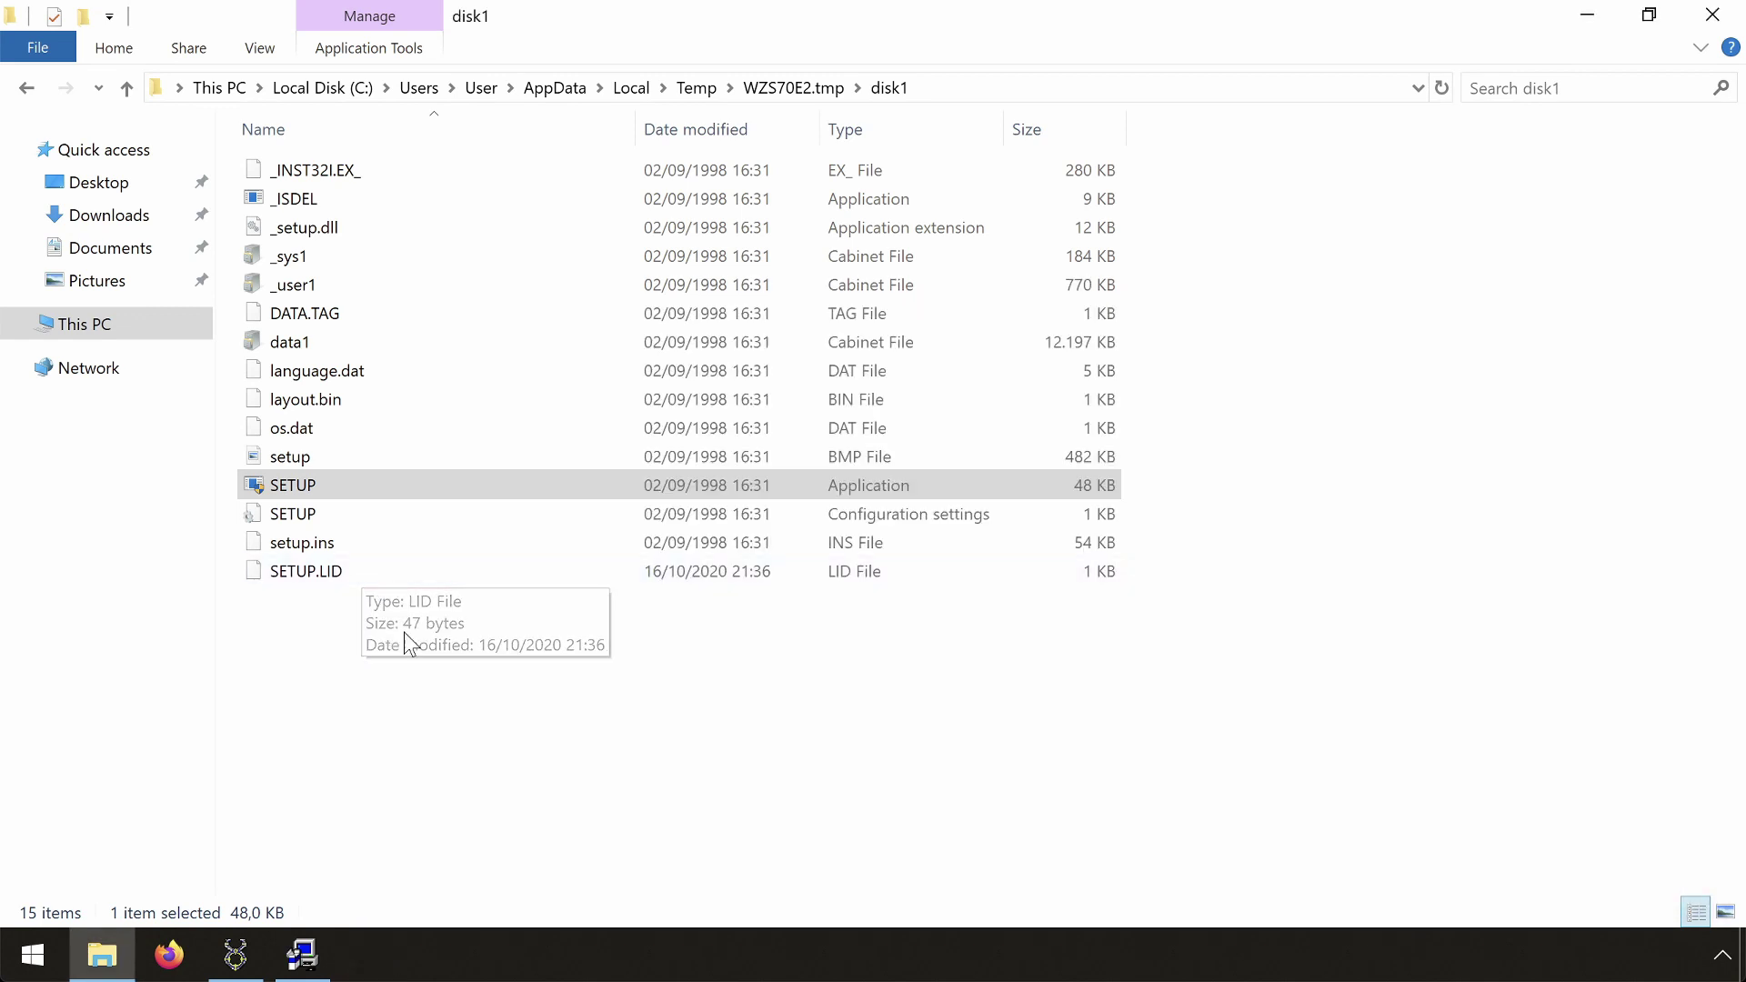
left_click(428, 649)
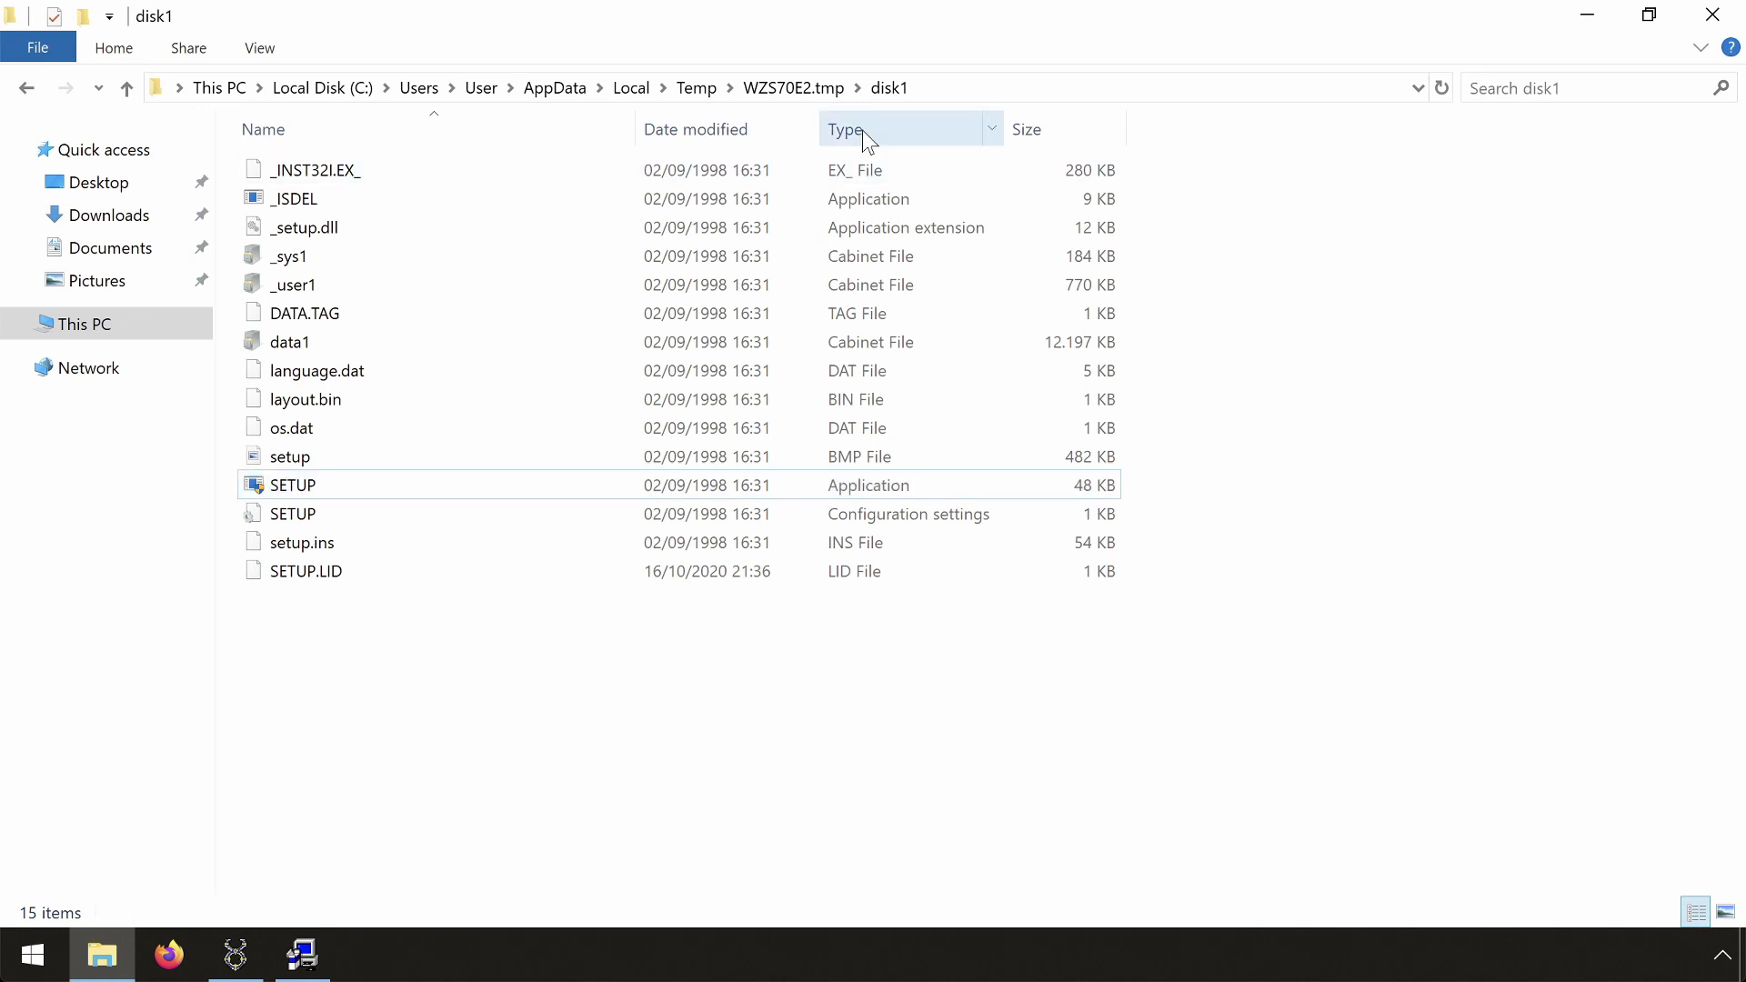
Copy the disk1 folder from WZS70E2.tmp into the parent Temp folder.
left_click(793, 88)
key("ctrl+c")
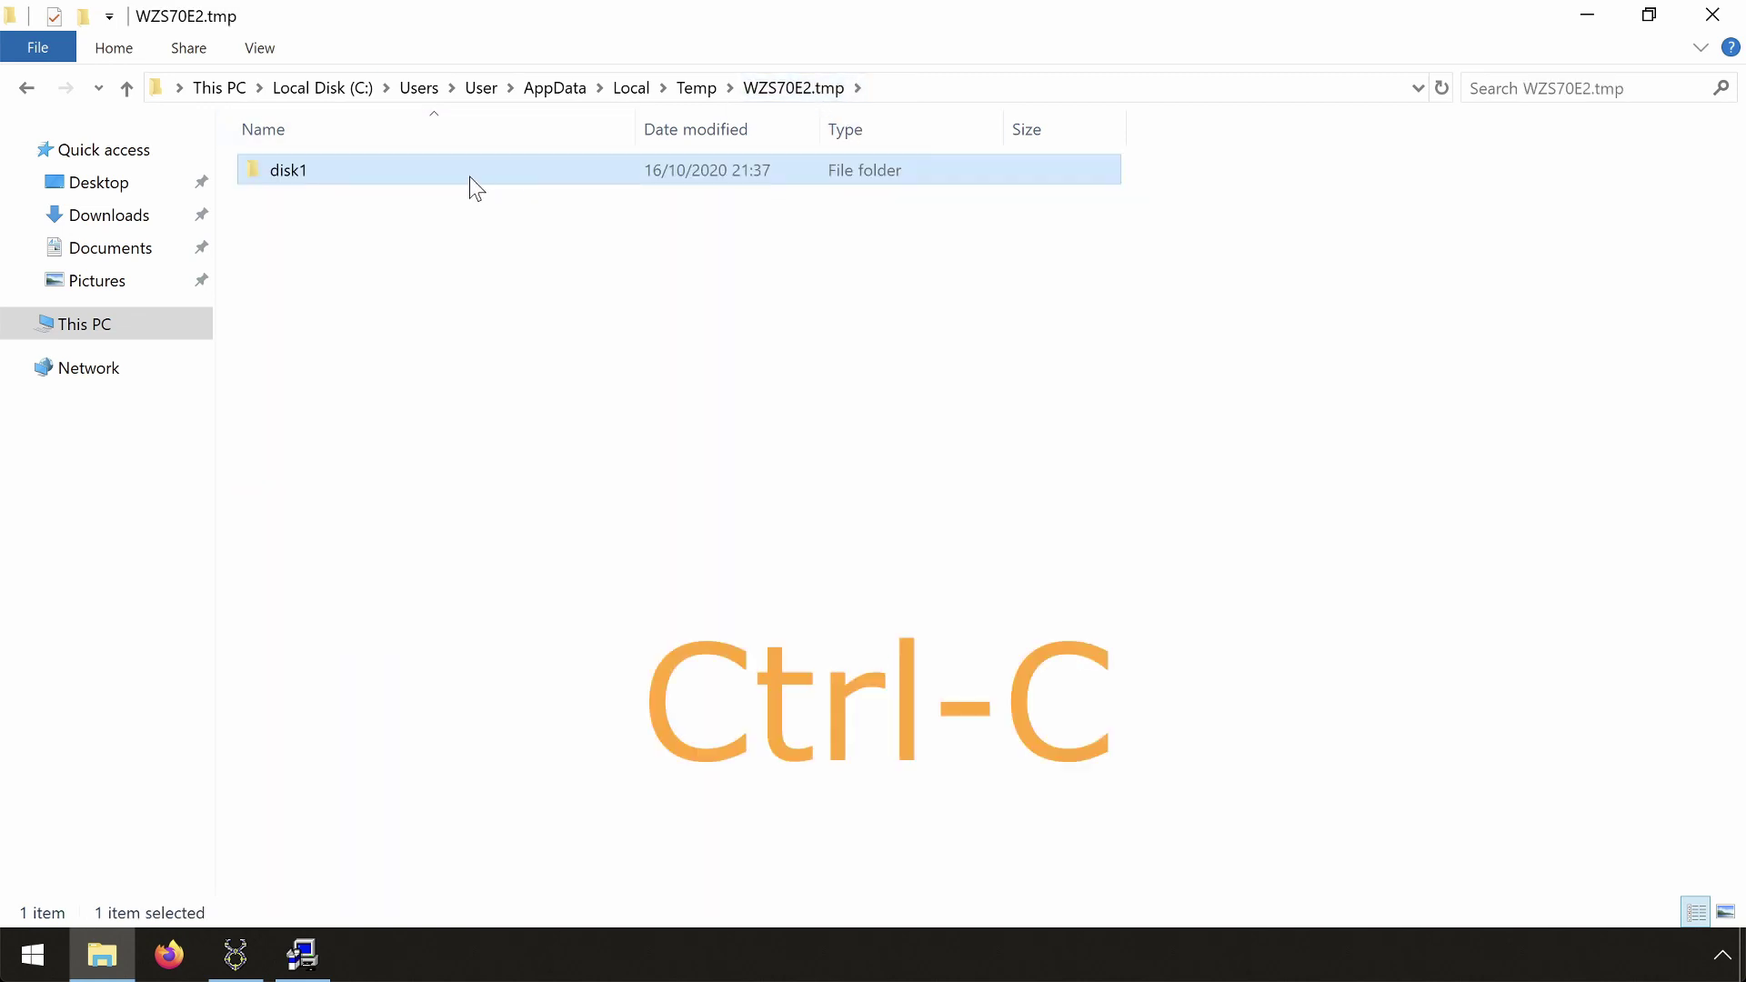
left_click(695, 91)
key("ctrl+v")
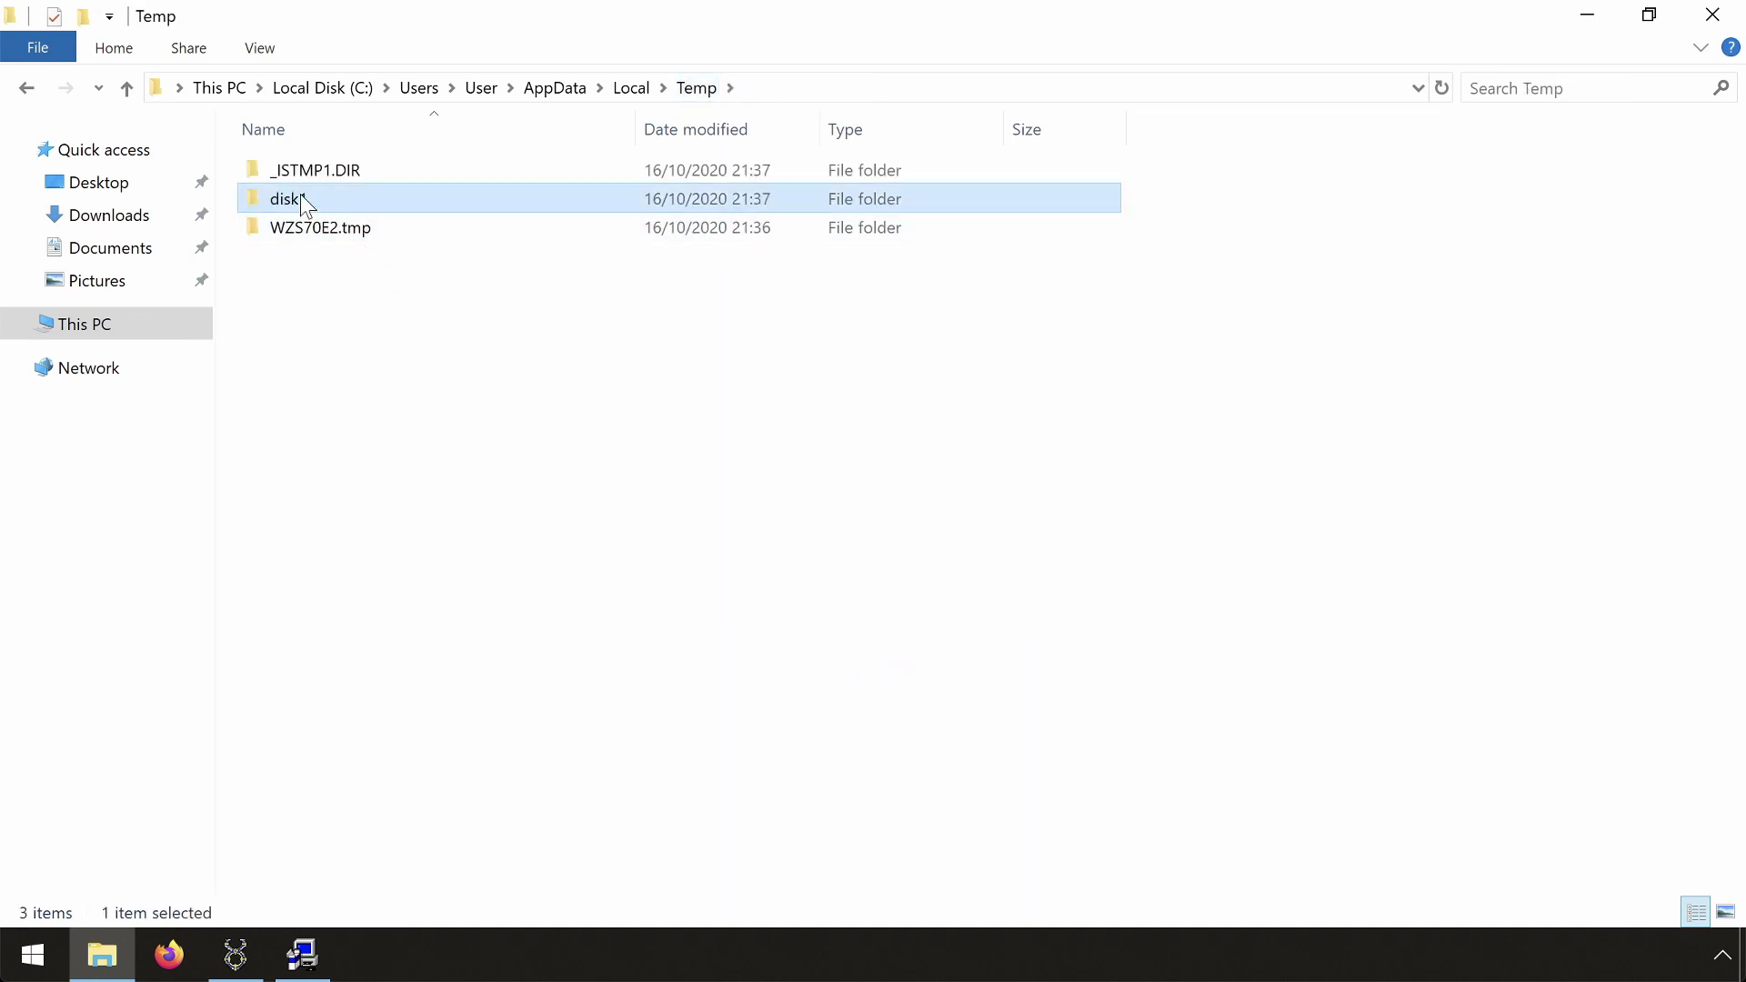
Rename the copied disk1 folder in Temp to UoDemoInstaller and open it.
left_click(289, 198)
right_click(301, 198)
key("Escape")
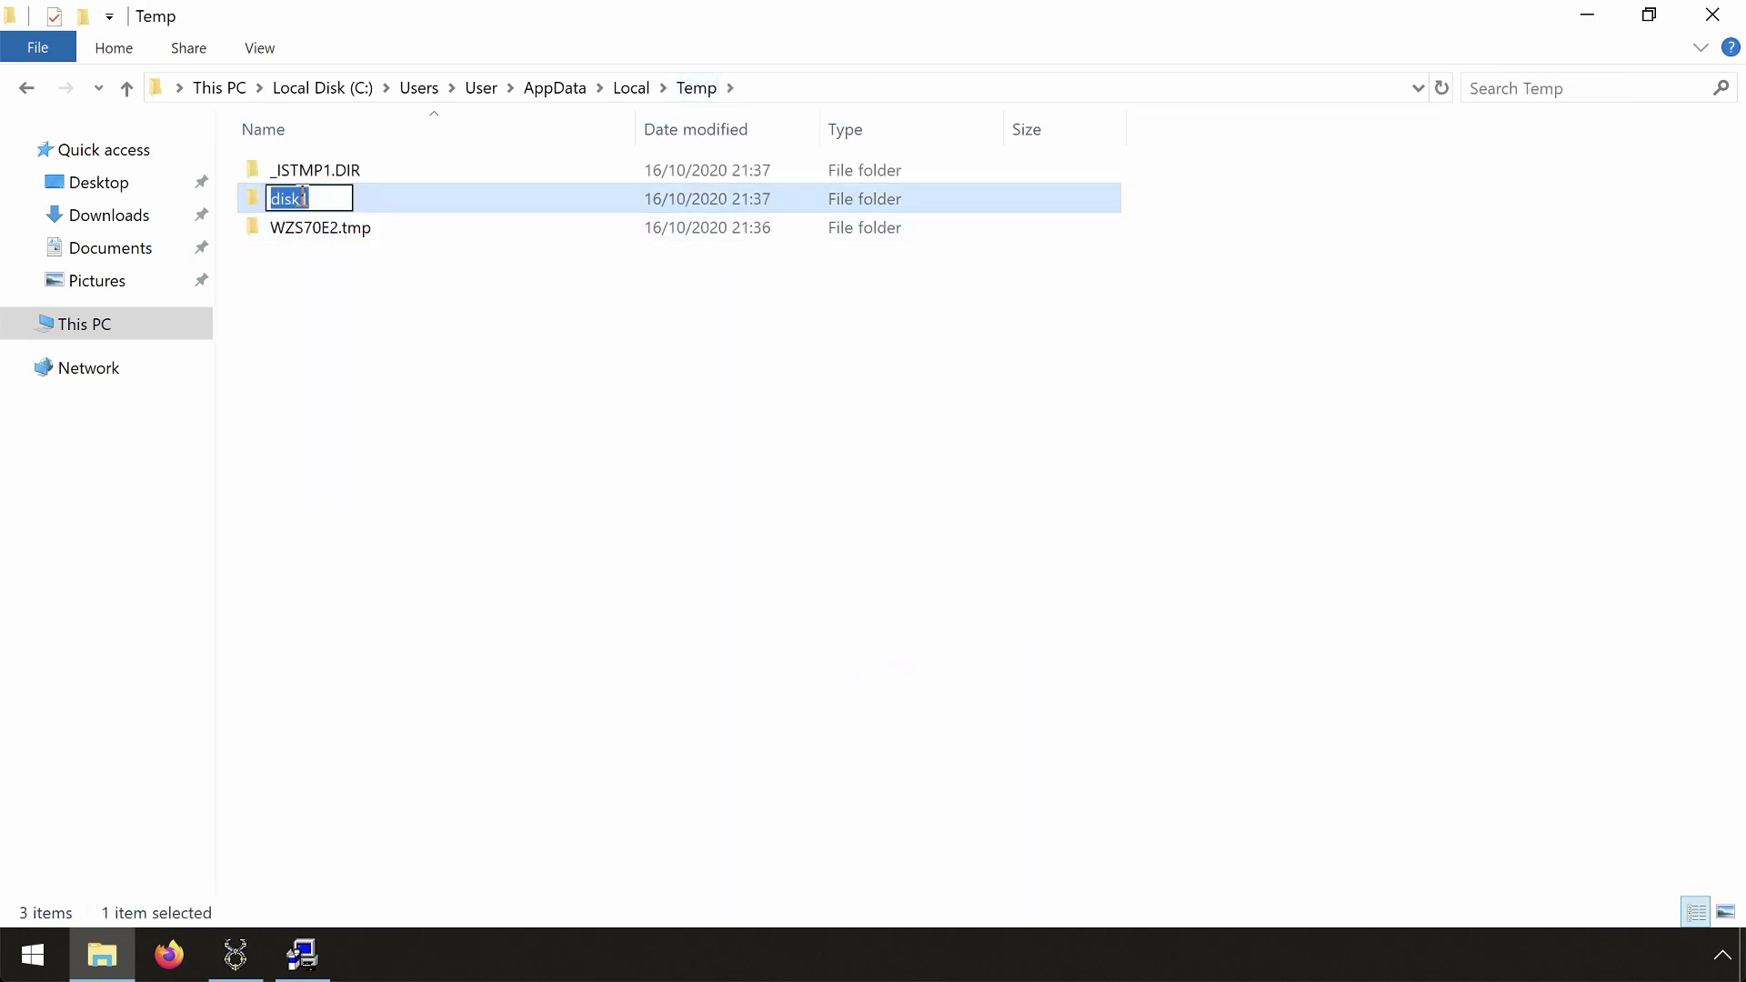
type("UoDem")
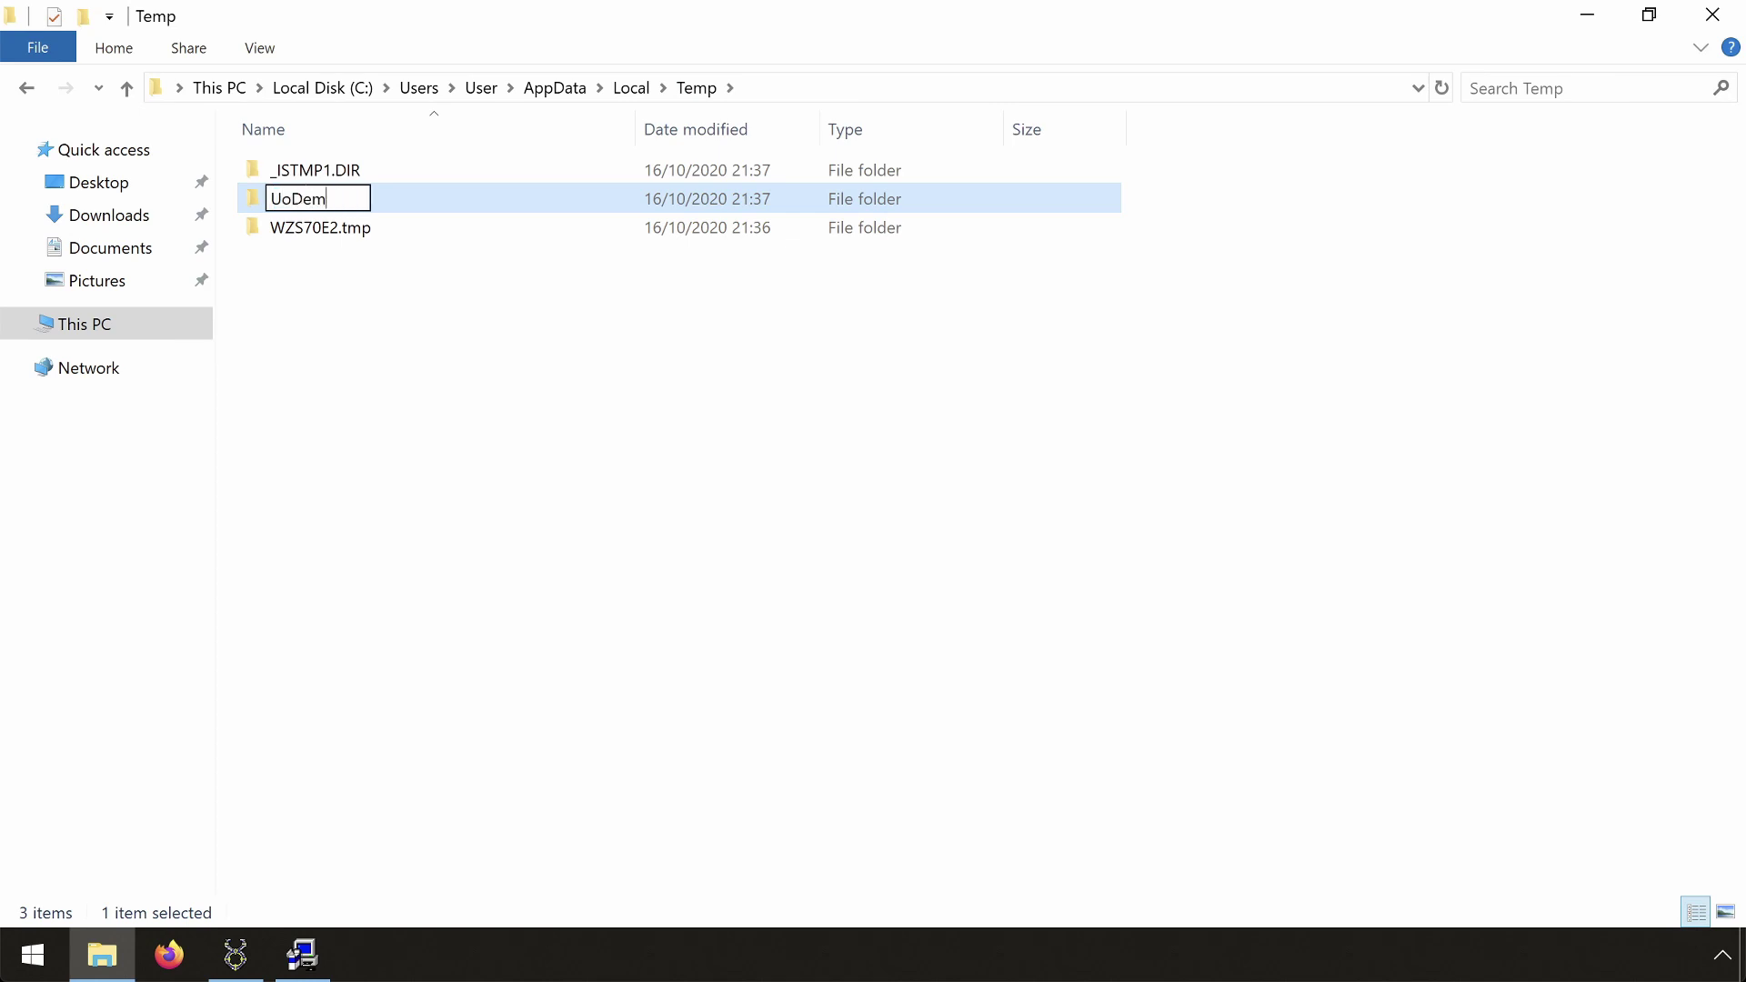
type("oInstaller")
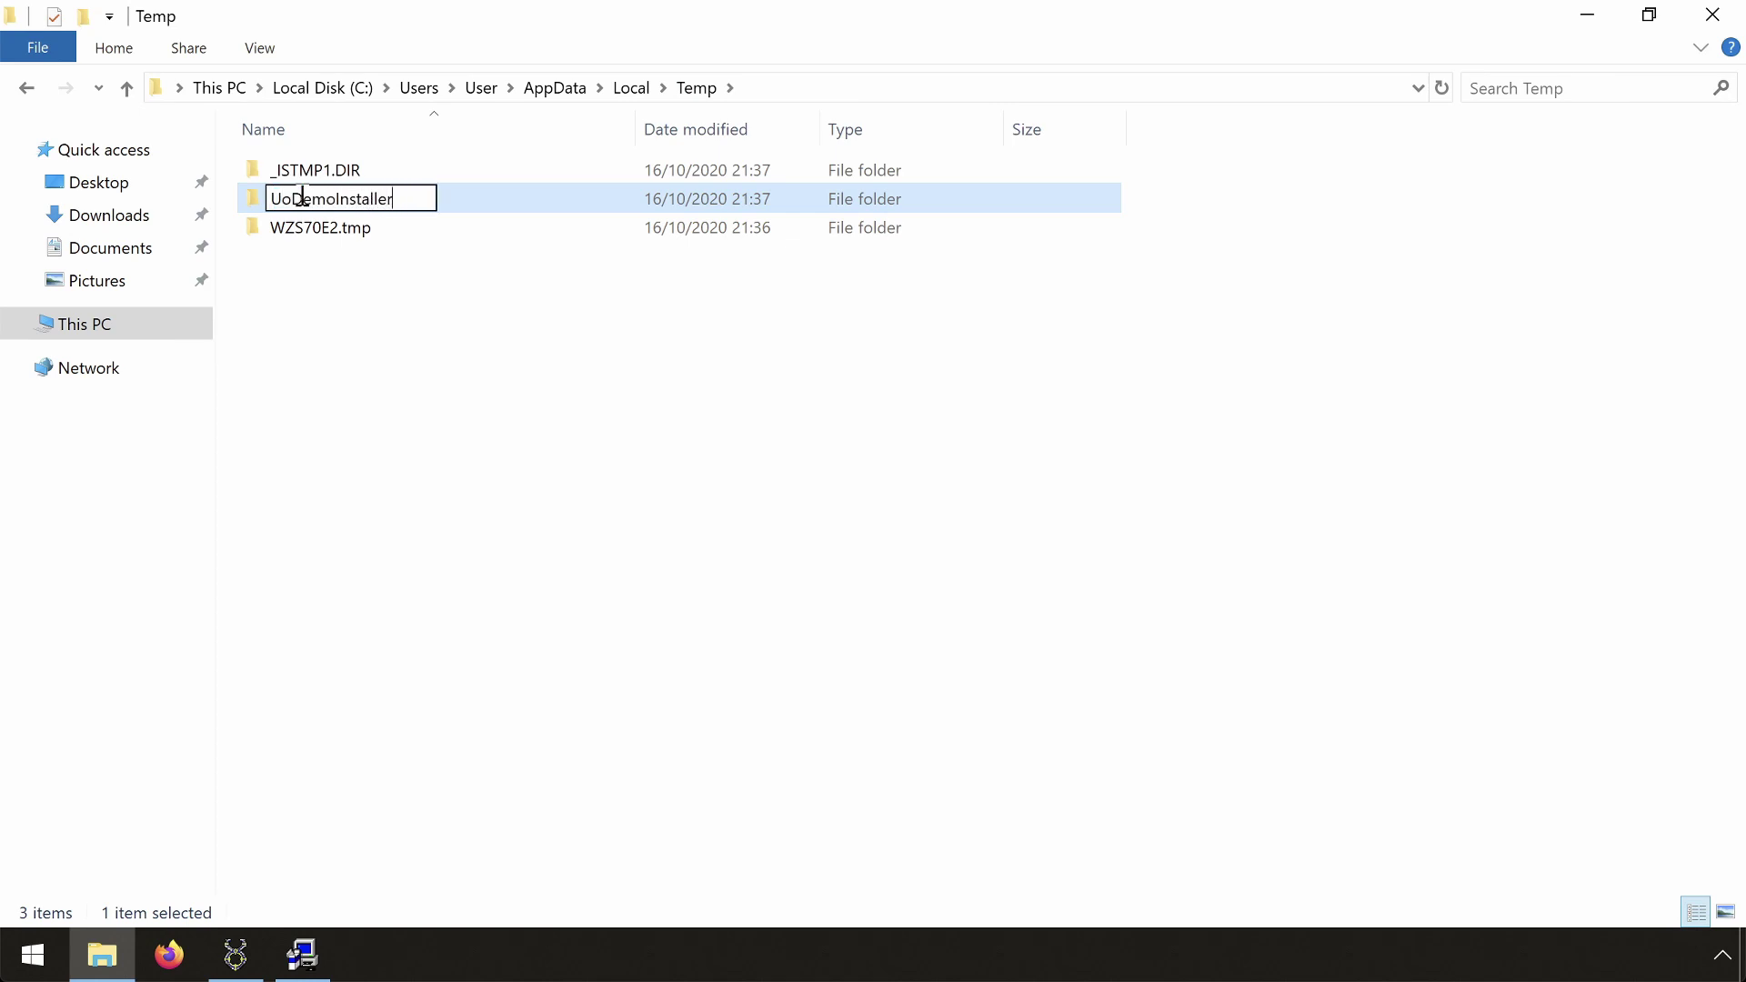
key("Return")
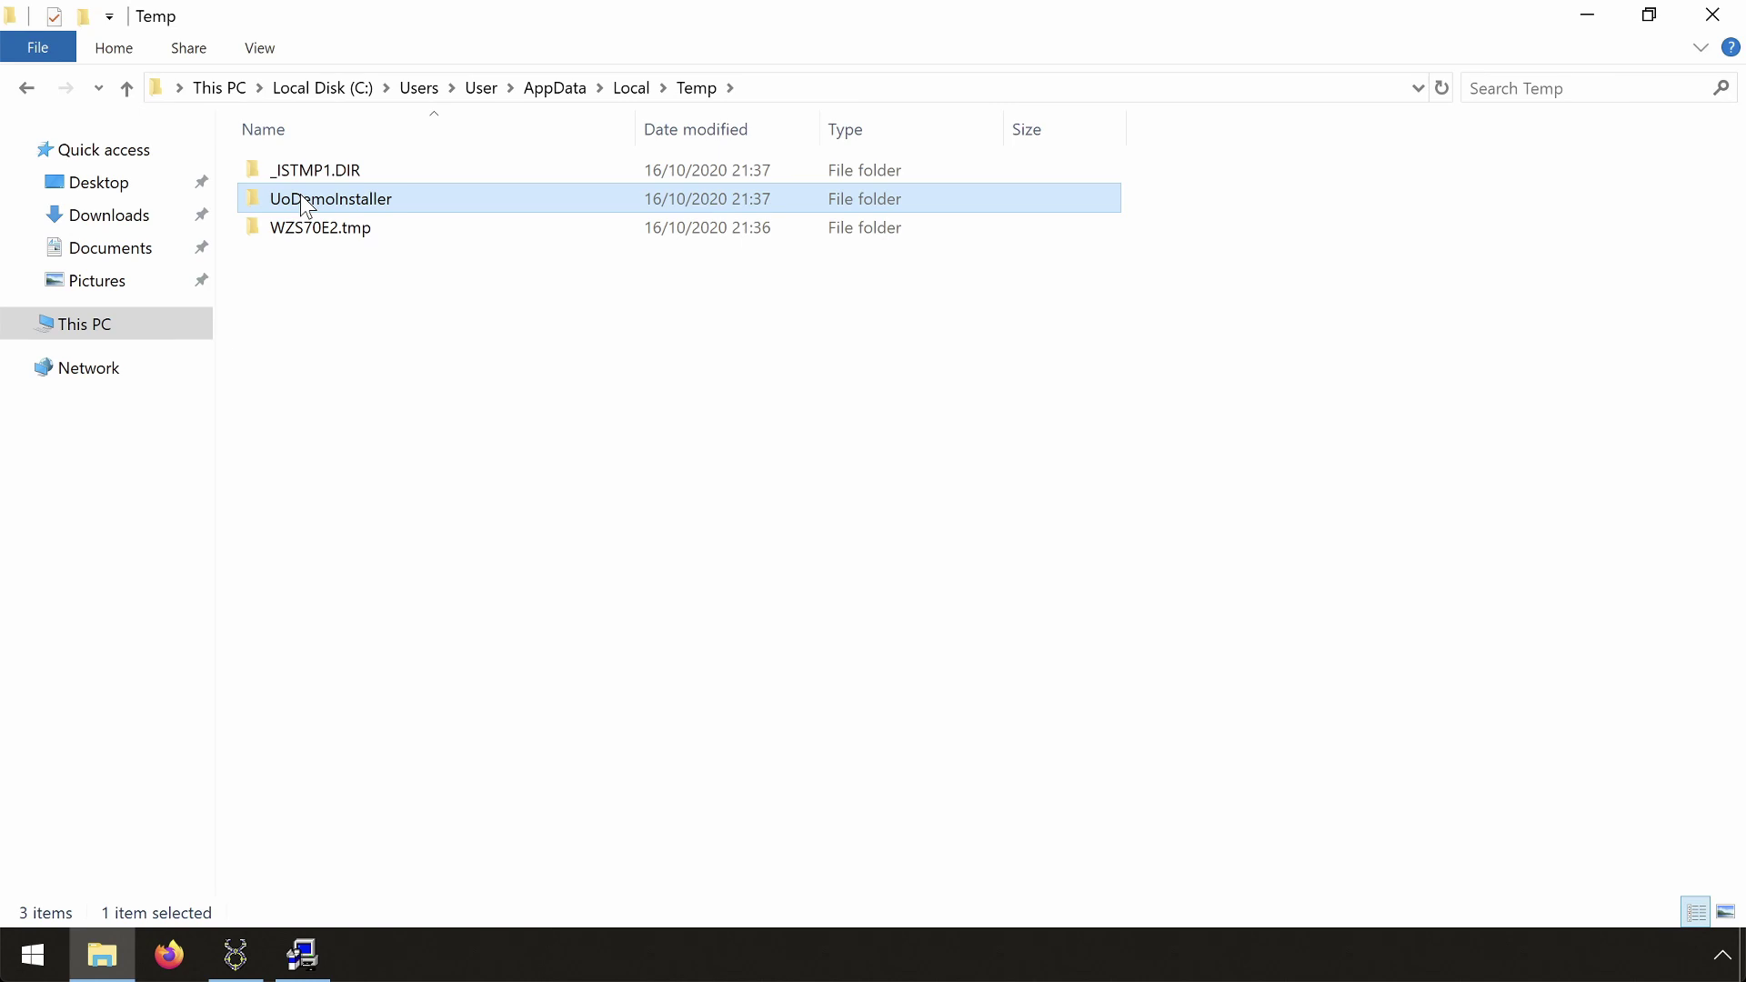
double_click(305, 206)
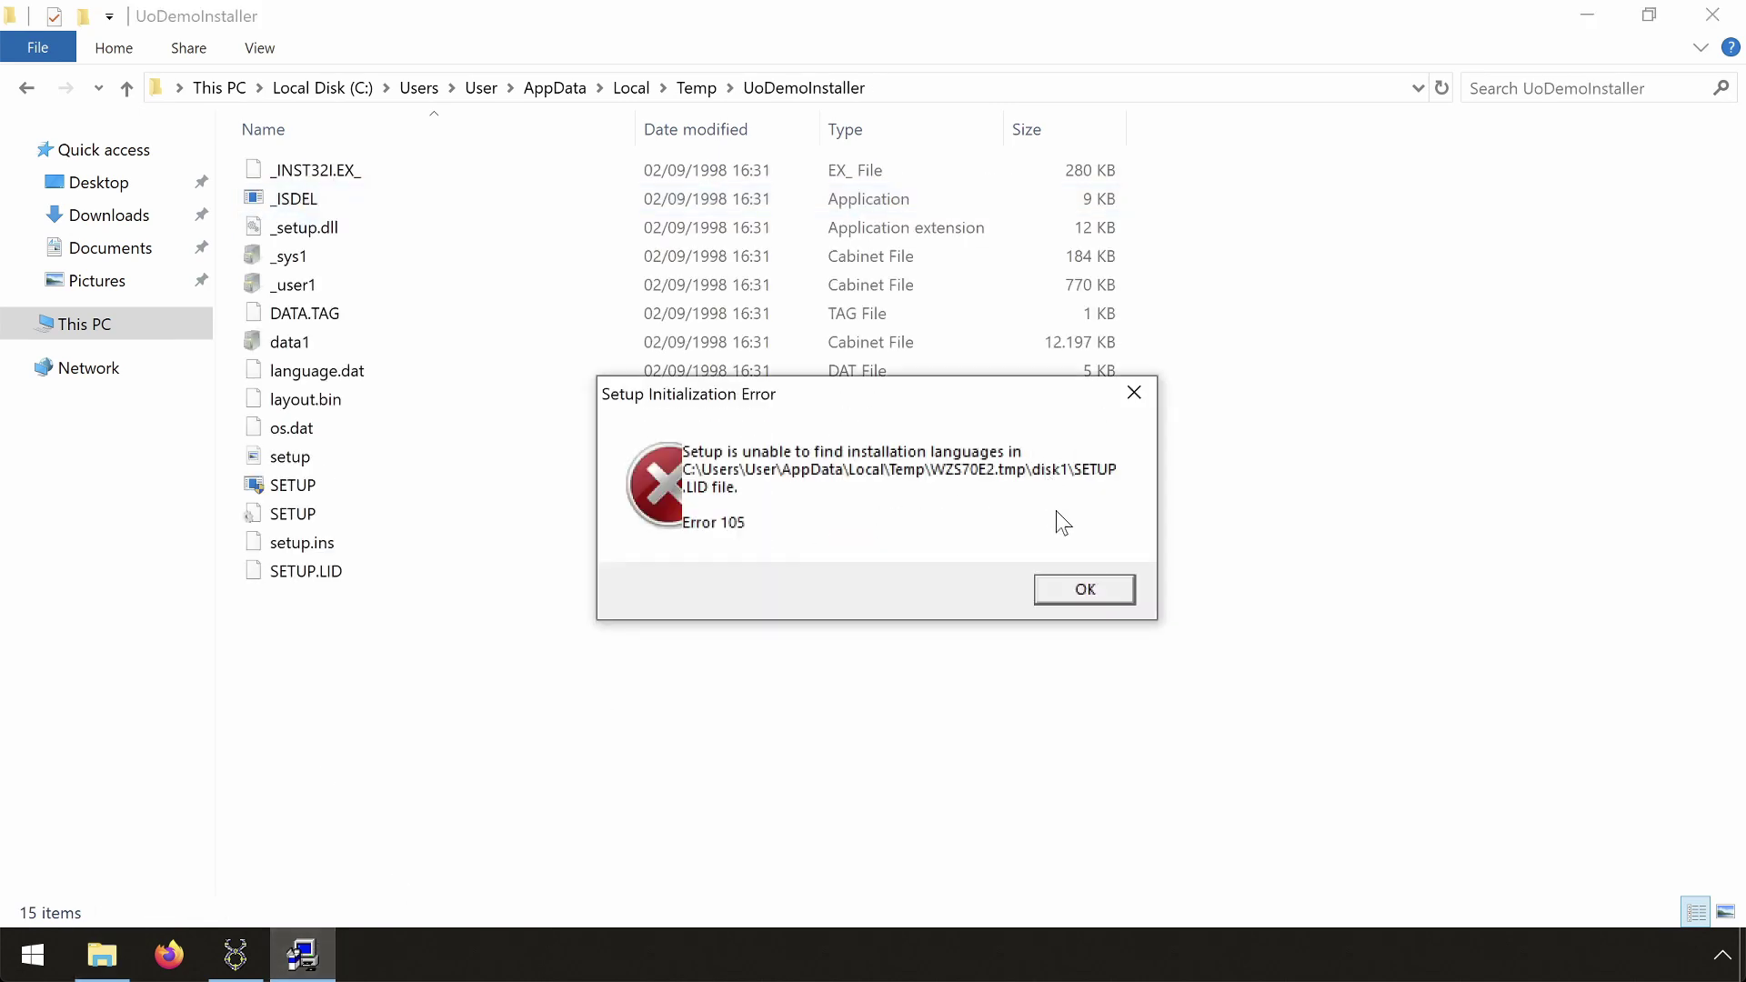
Dismiss the setup initialization error and bring up the WinZip Self-Extractor window of the demo.
left_click(1062, 589)
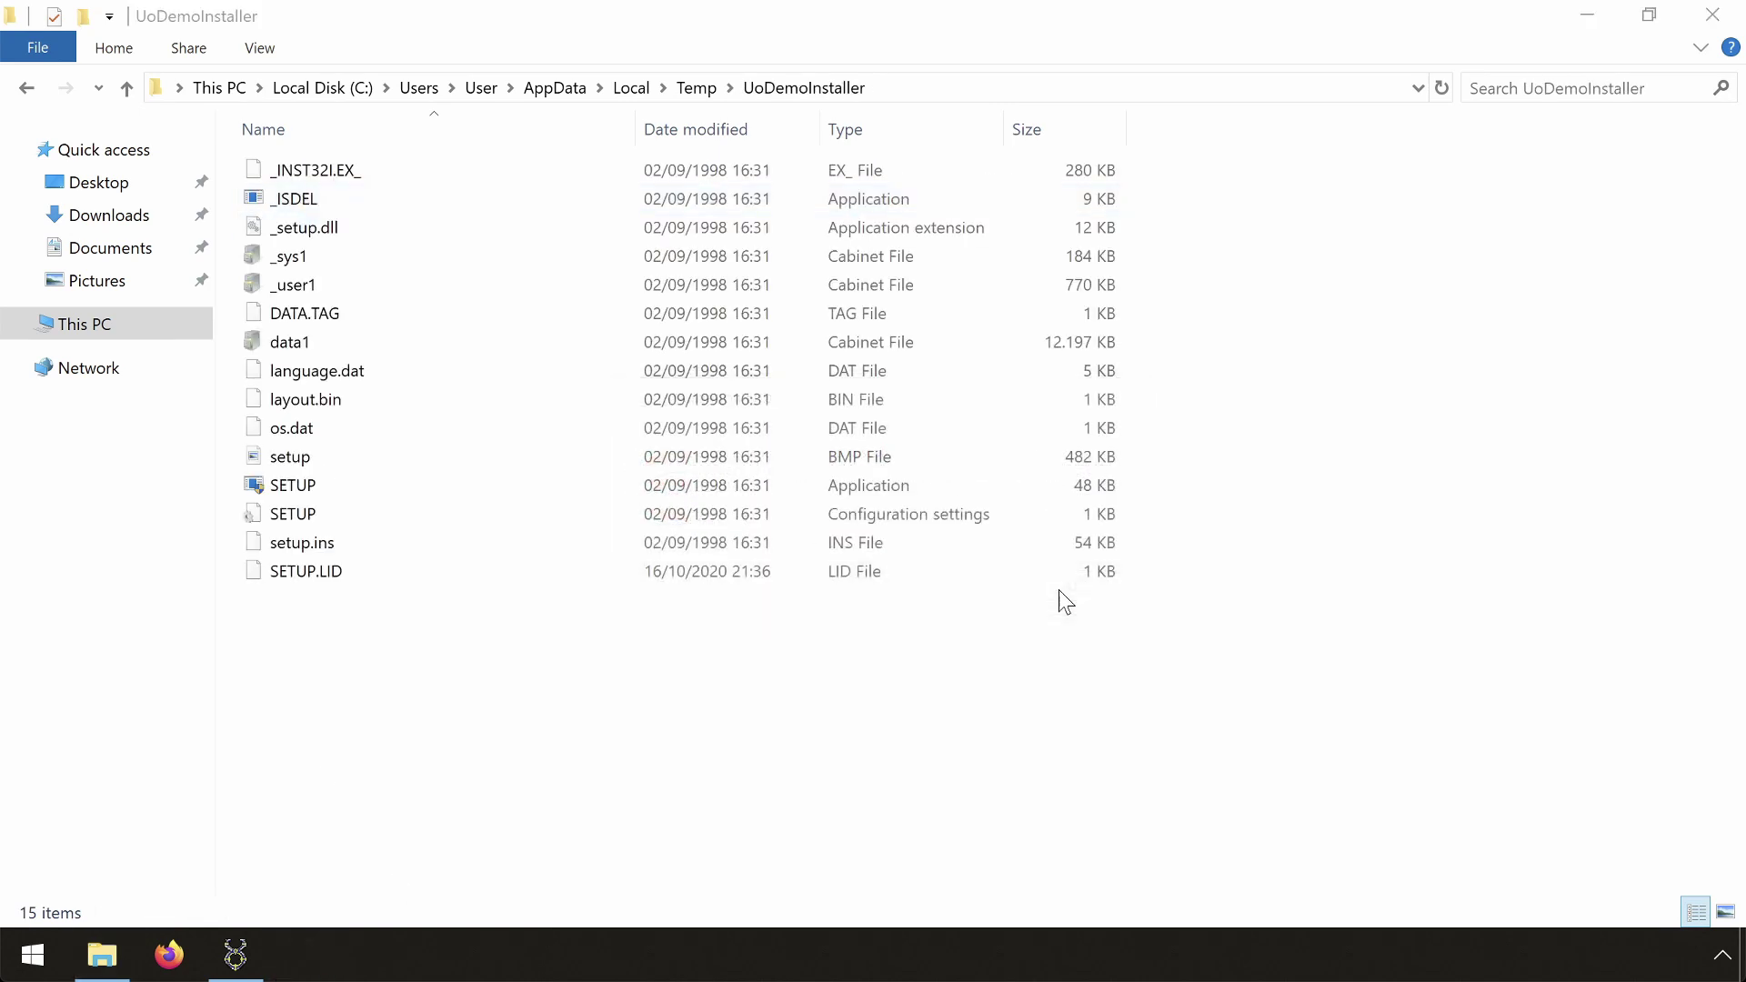
left_click(262, 955)
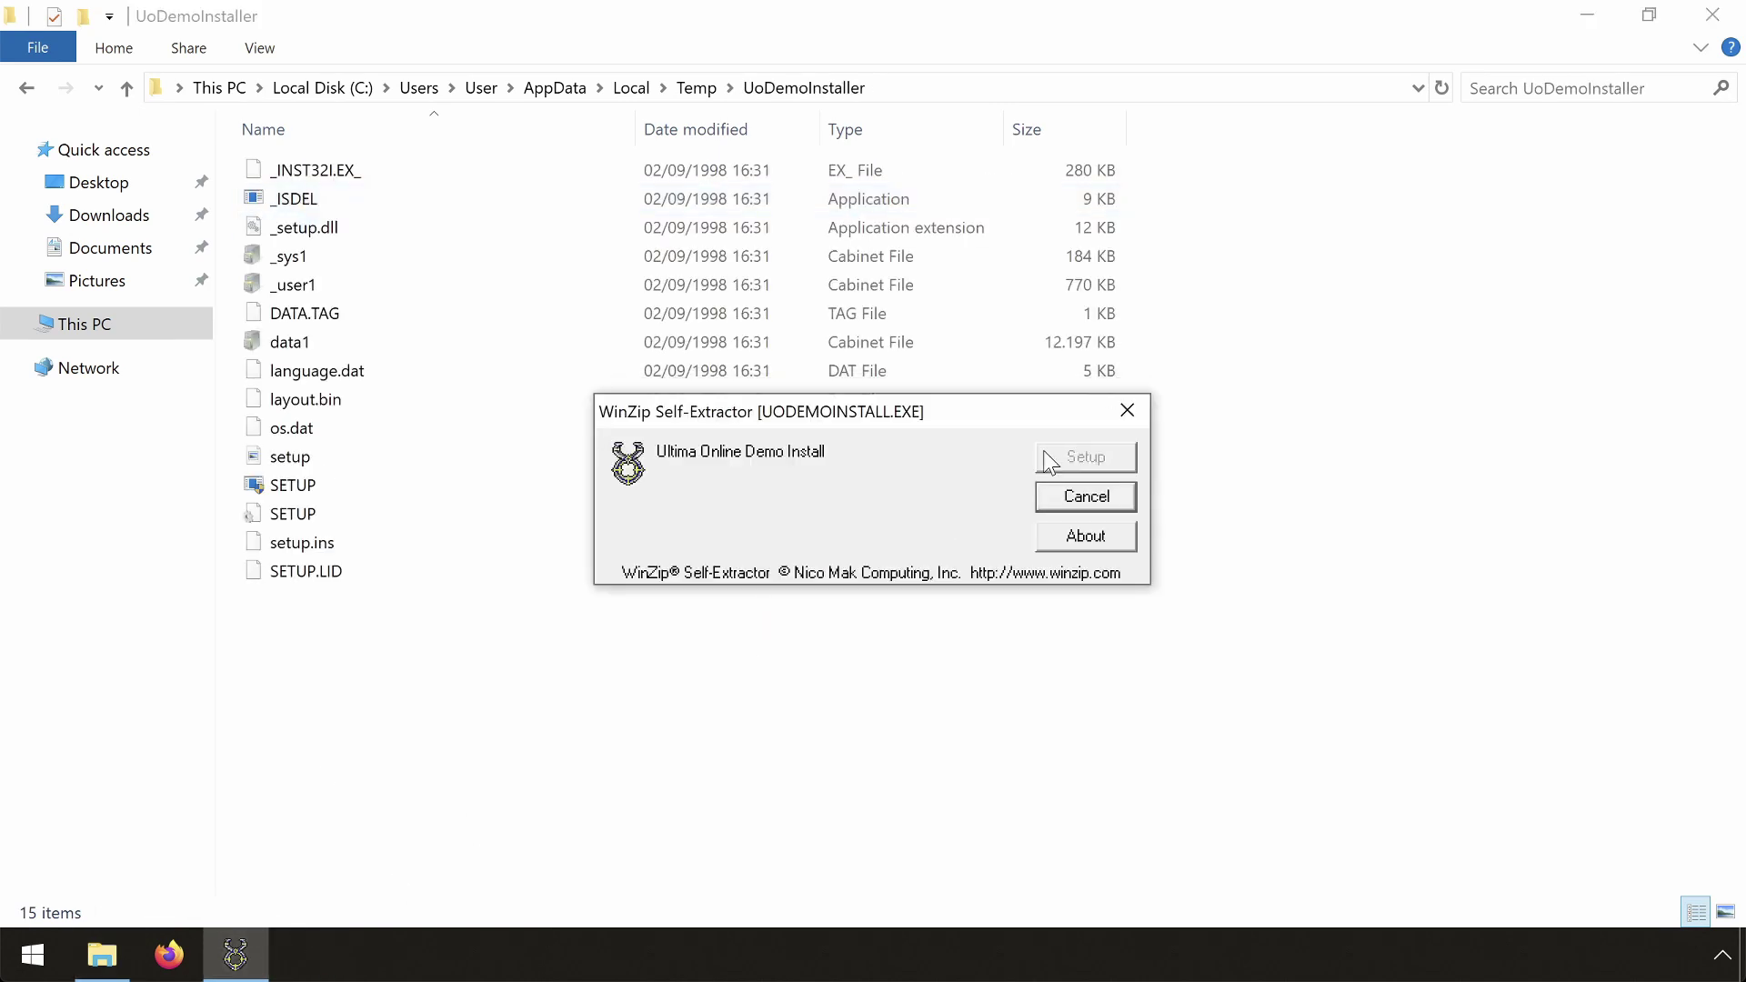
Search the web for "uniextract 2" in Firefox and open the Bioruebe/UniExtract2 GitHub page.
left_click(169, 955)
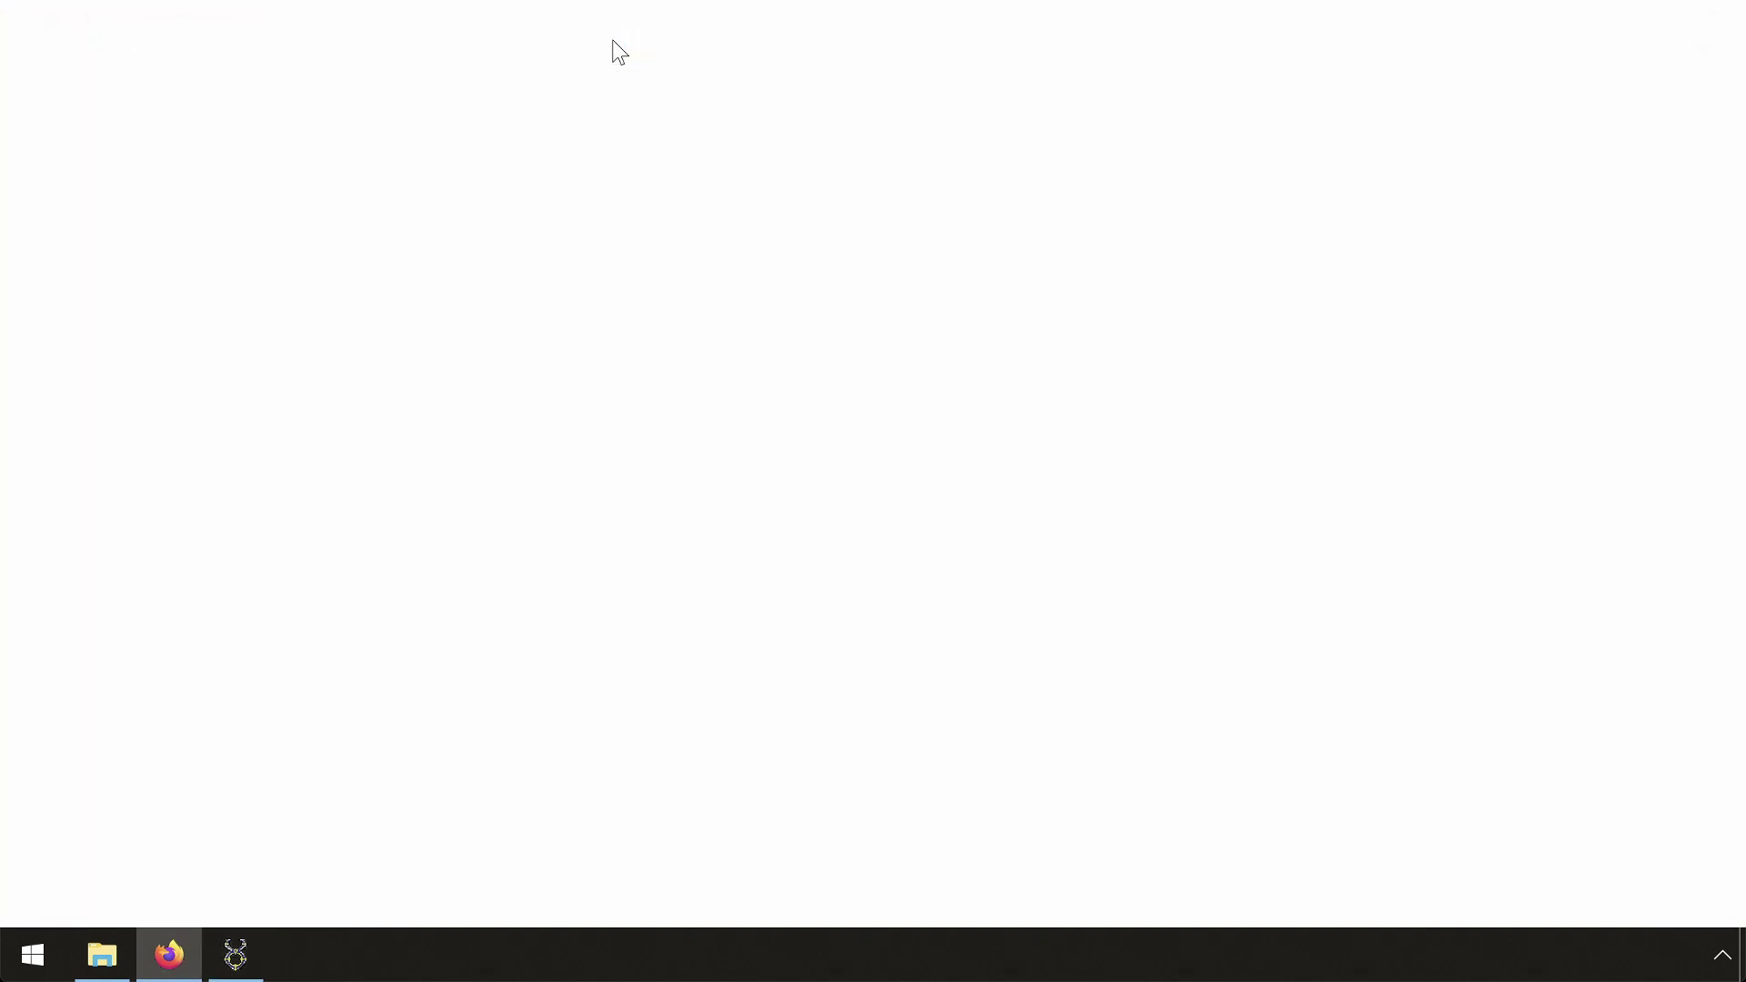
type("un")
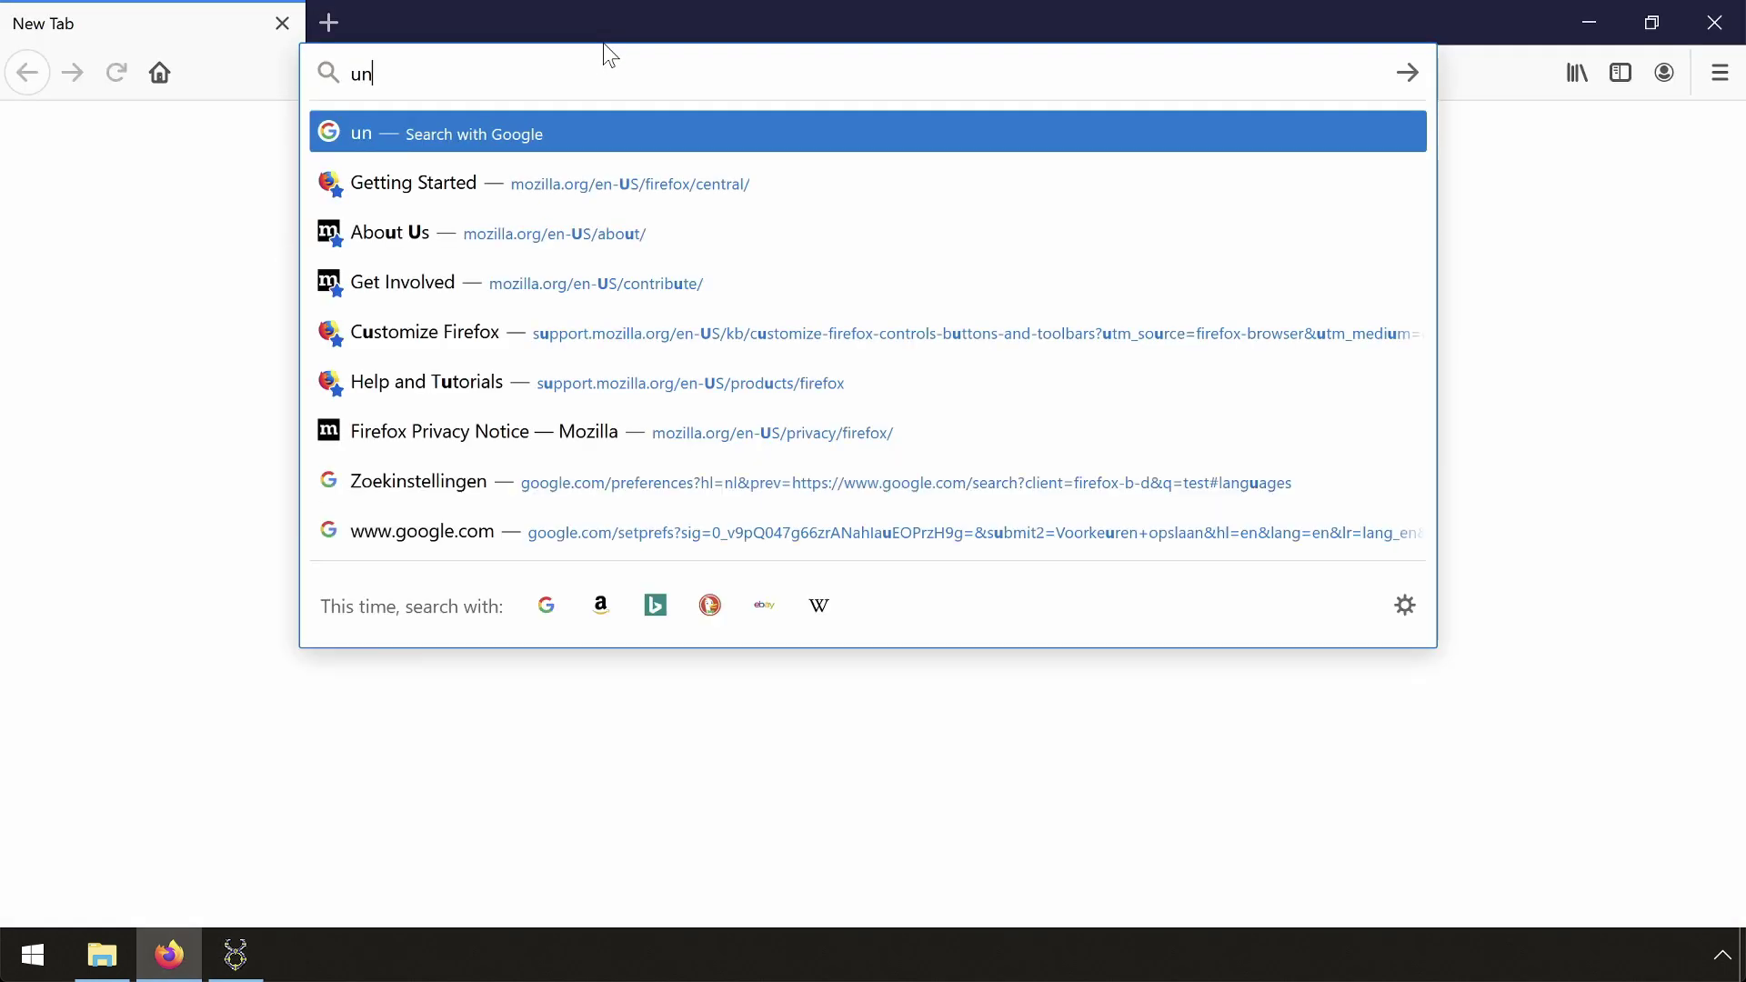
type("iextr")
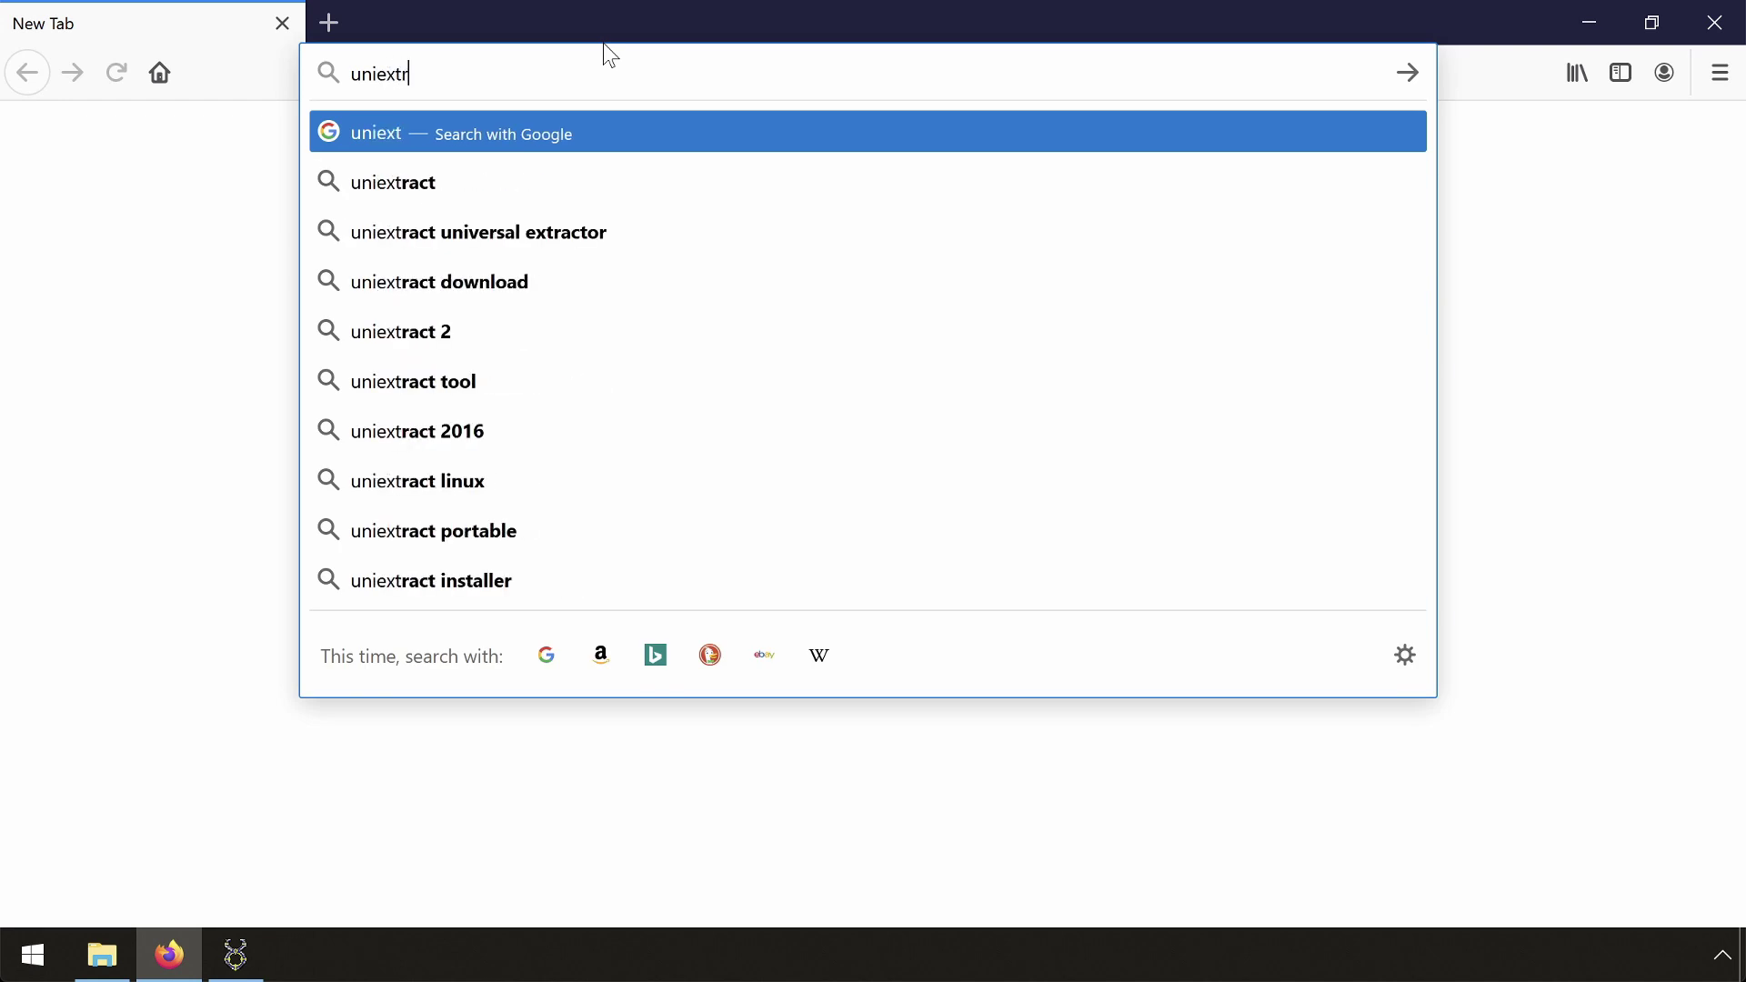
type("act 2")
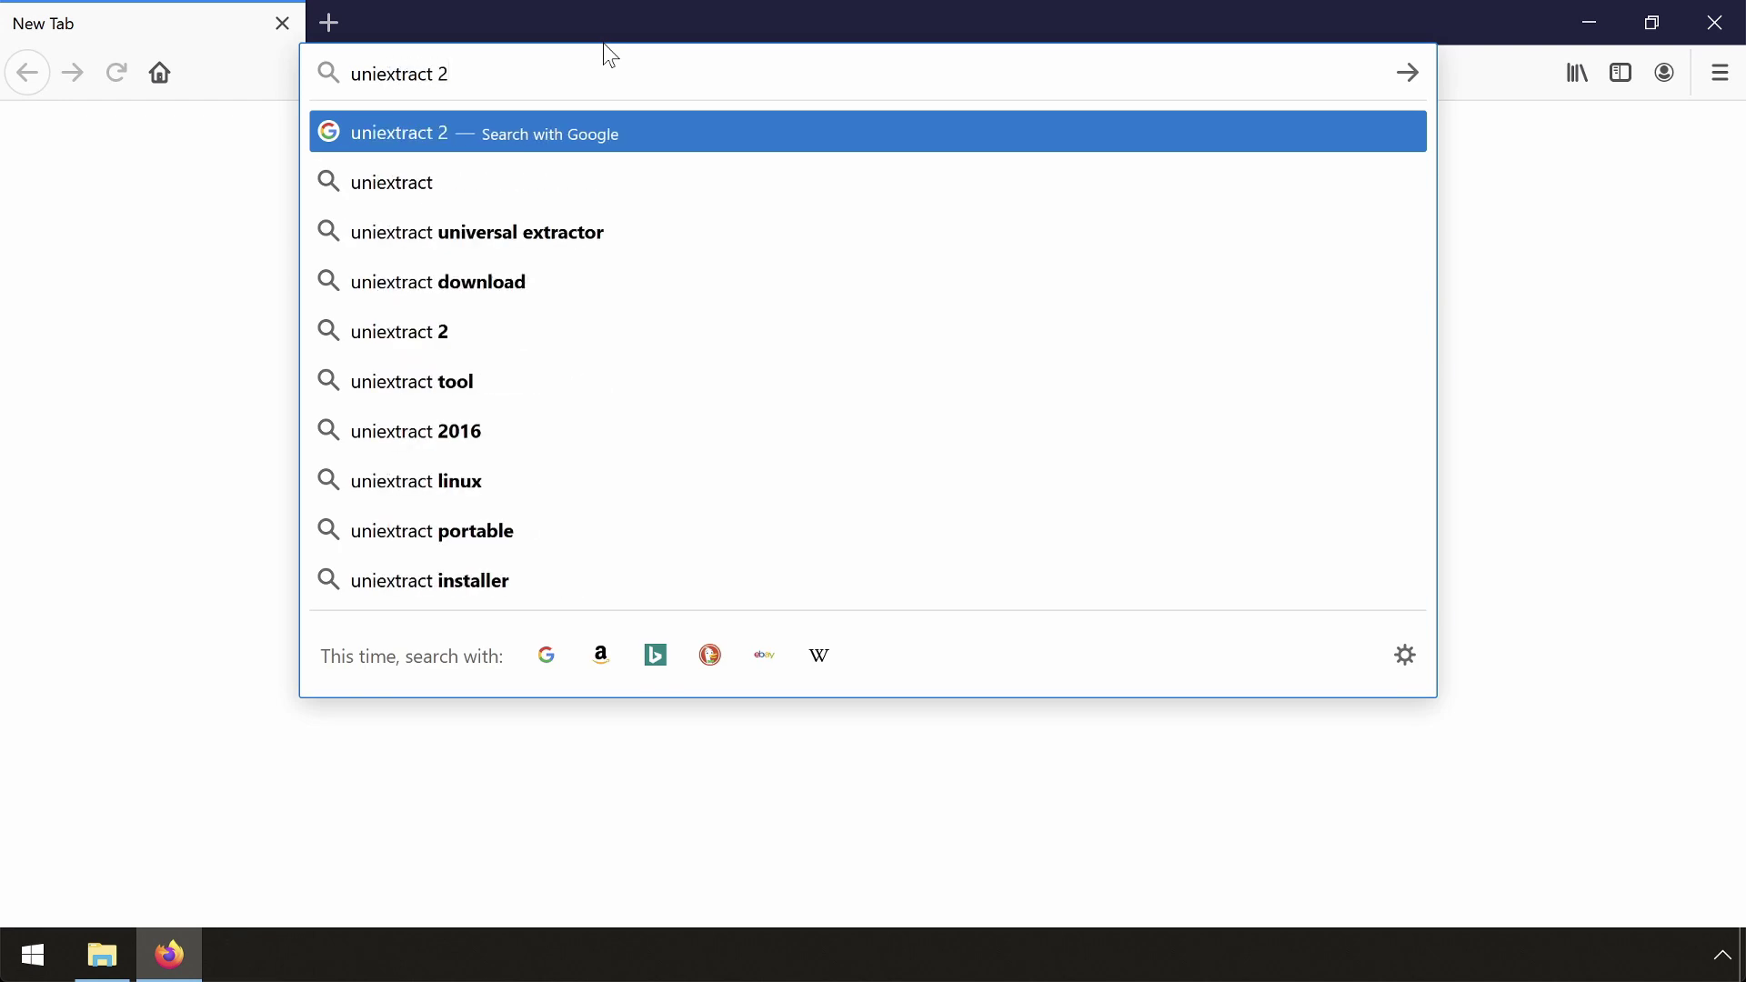
key("Return")
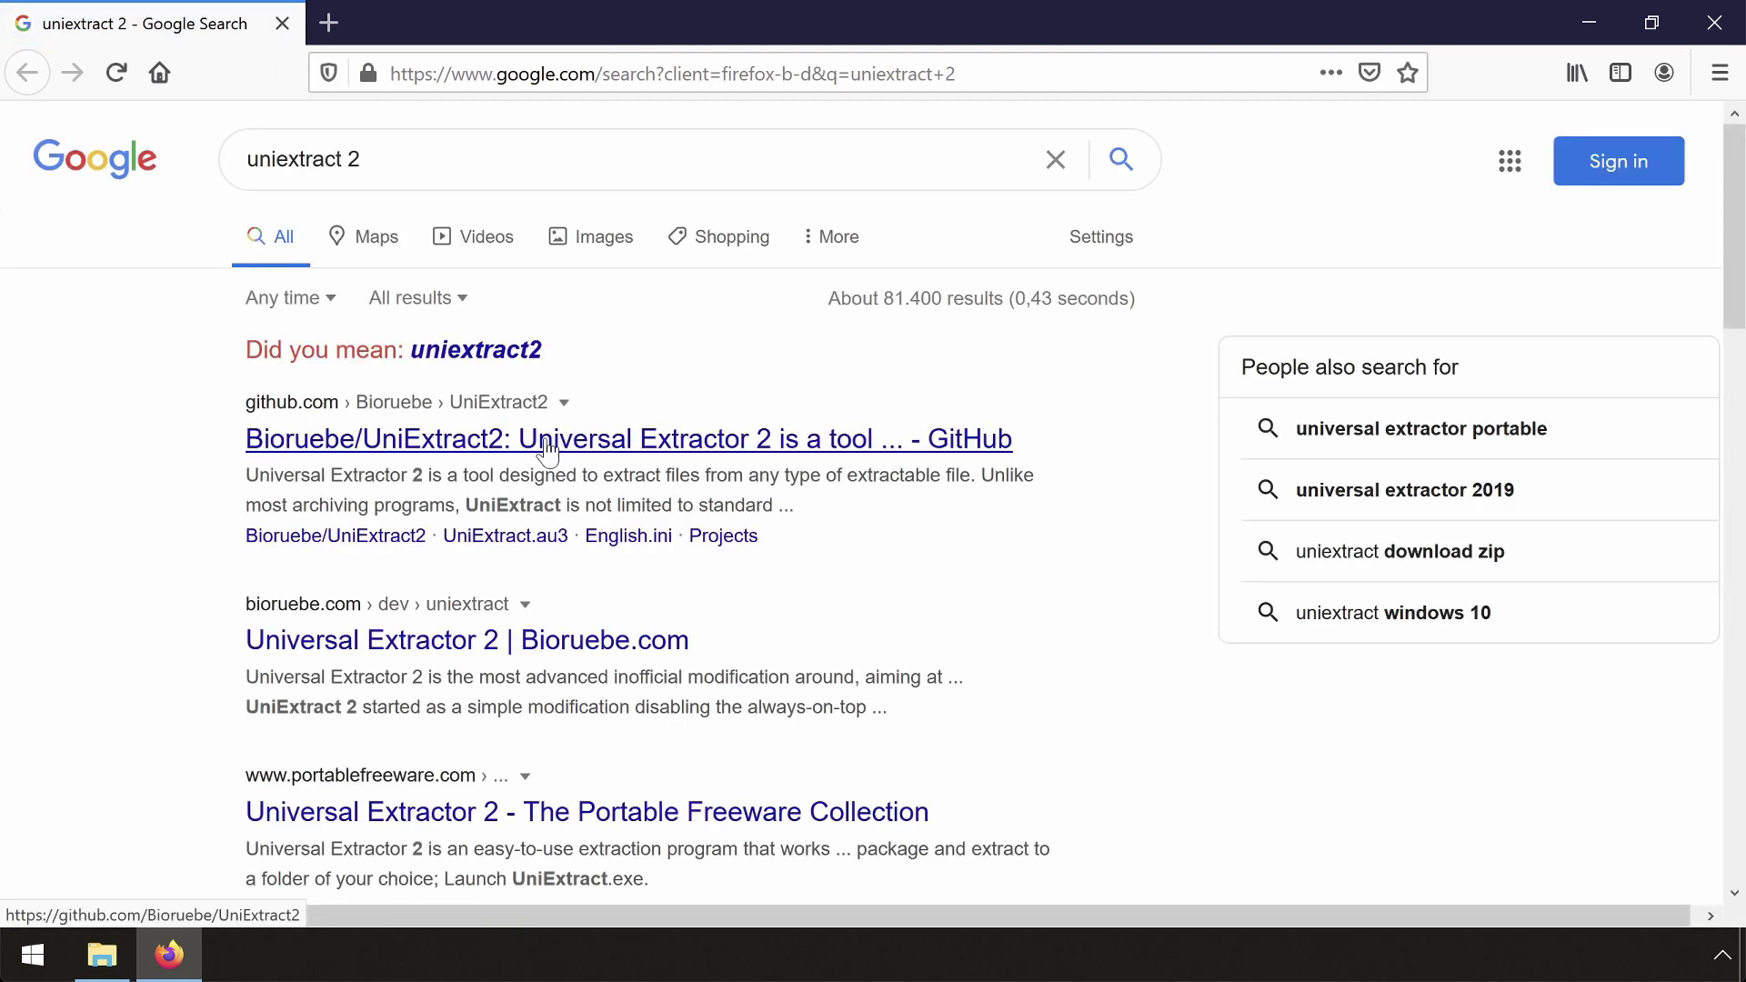
left_click(549, 440)
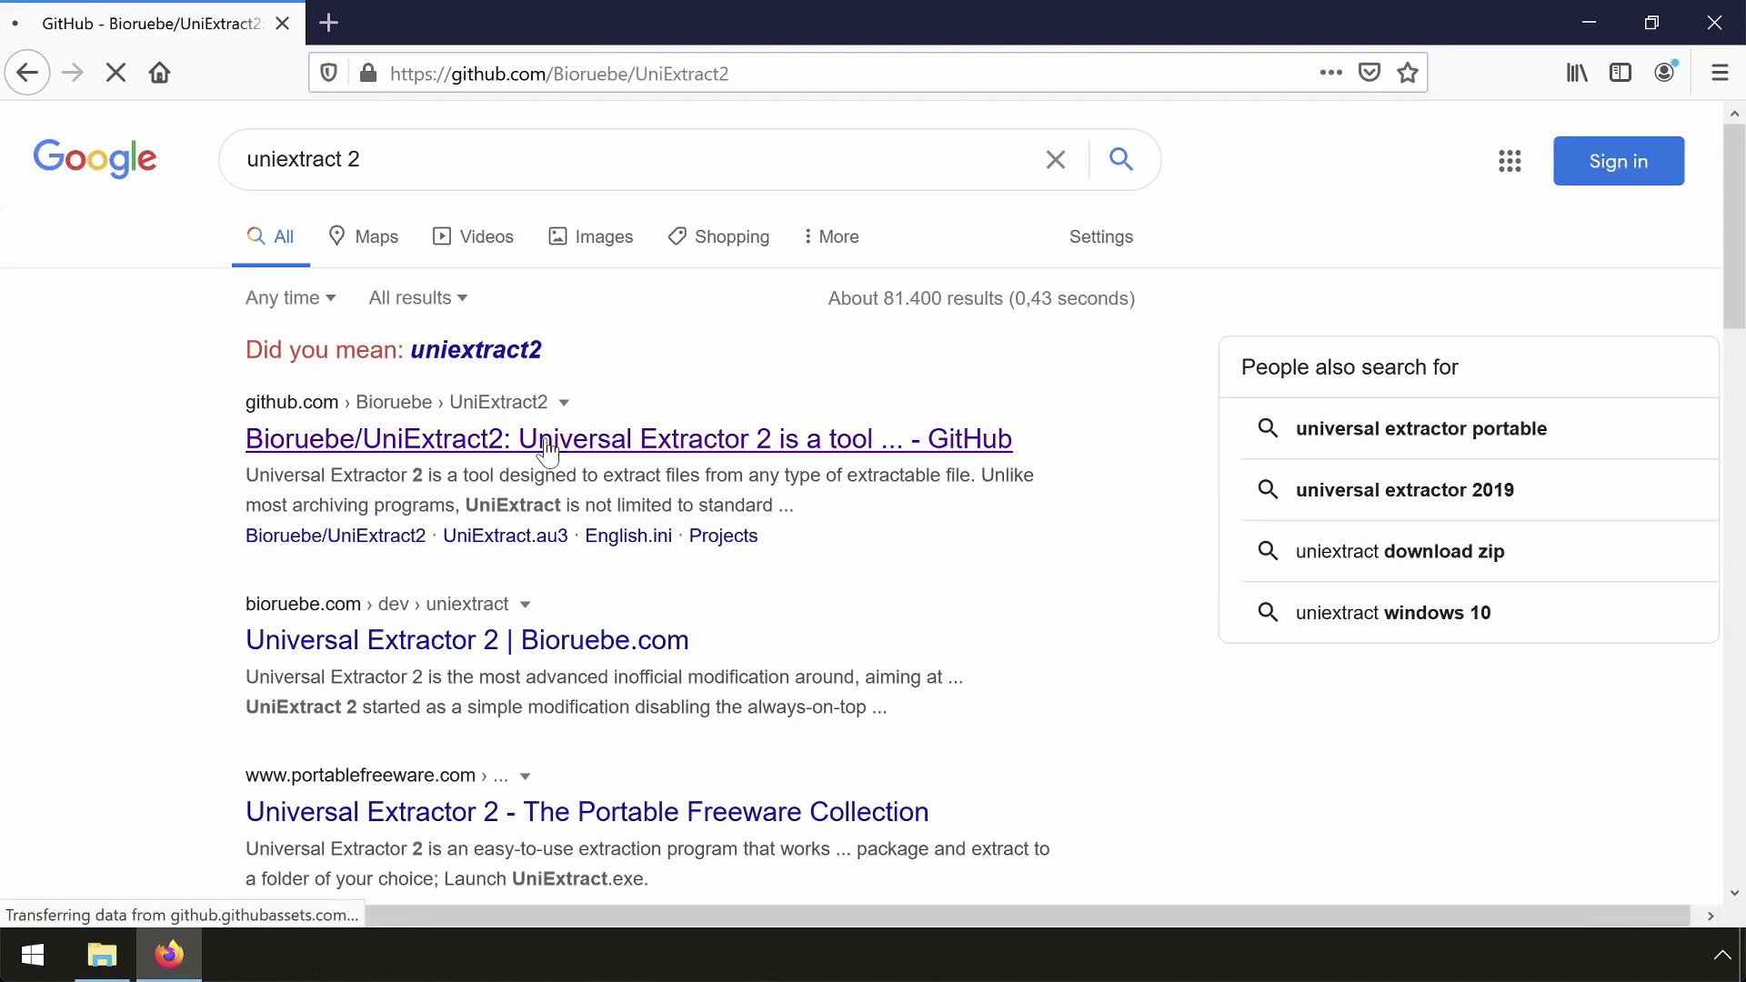
Download the latest Universal Extractor 2 release, UniExtractRC3.zip, and open it with Windows Explorer.
scroll(588, 510, "down", 3)
scroll(587, 516, "down", 10)
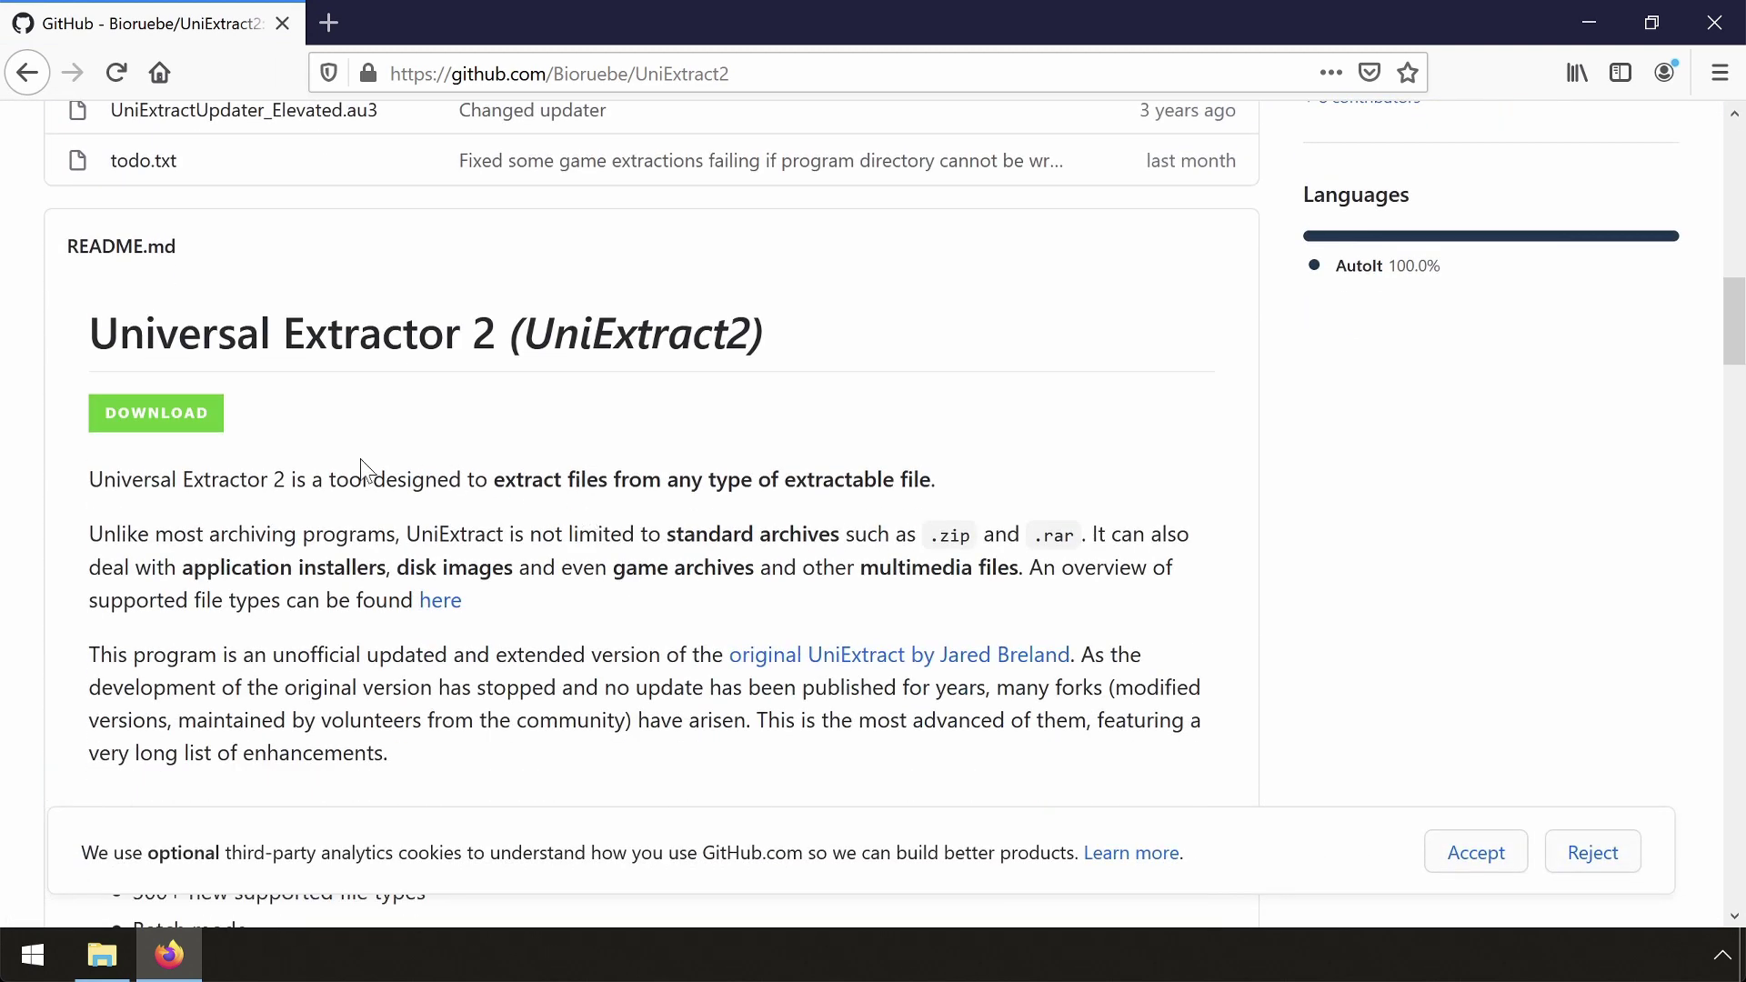
left_click(169, 421)
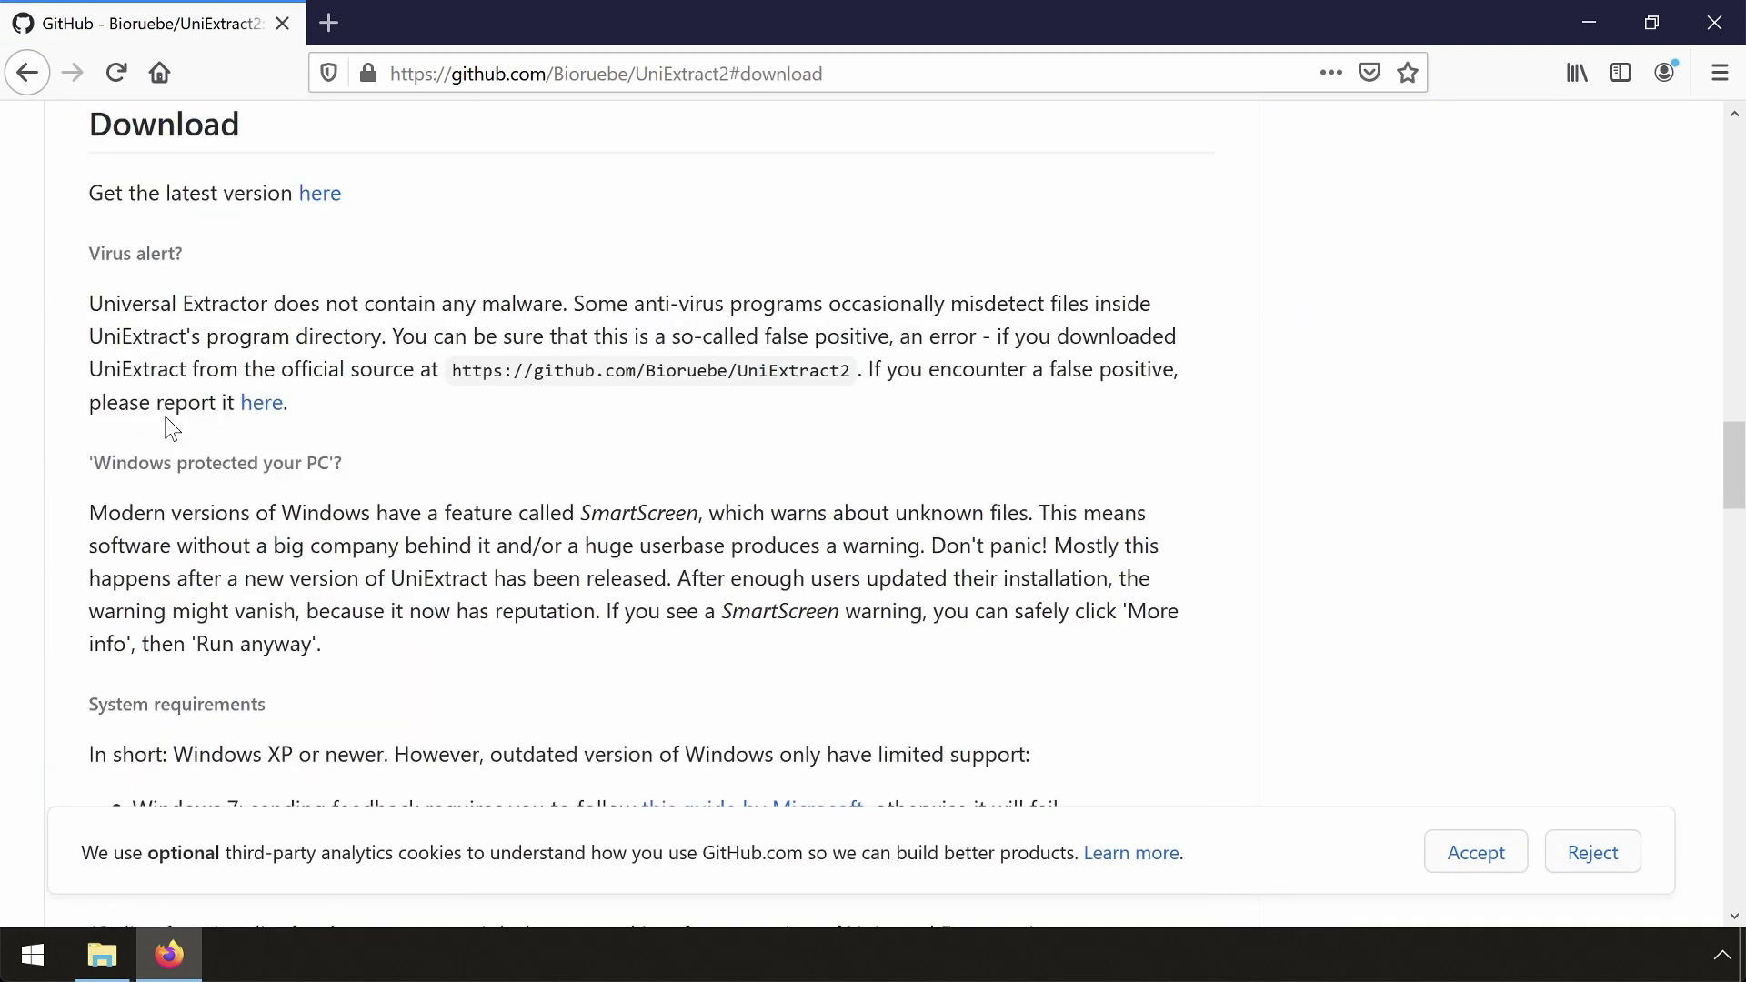
left_click(328, 198)
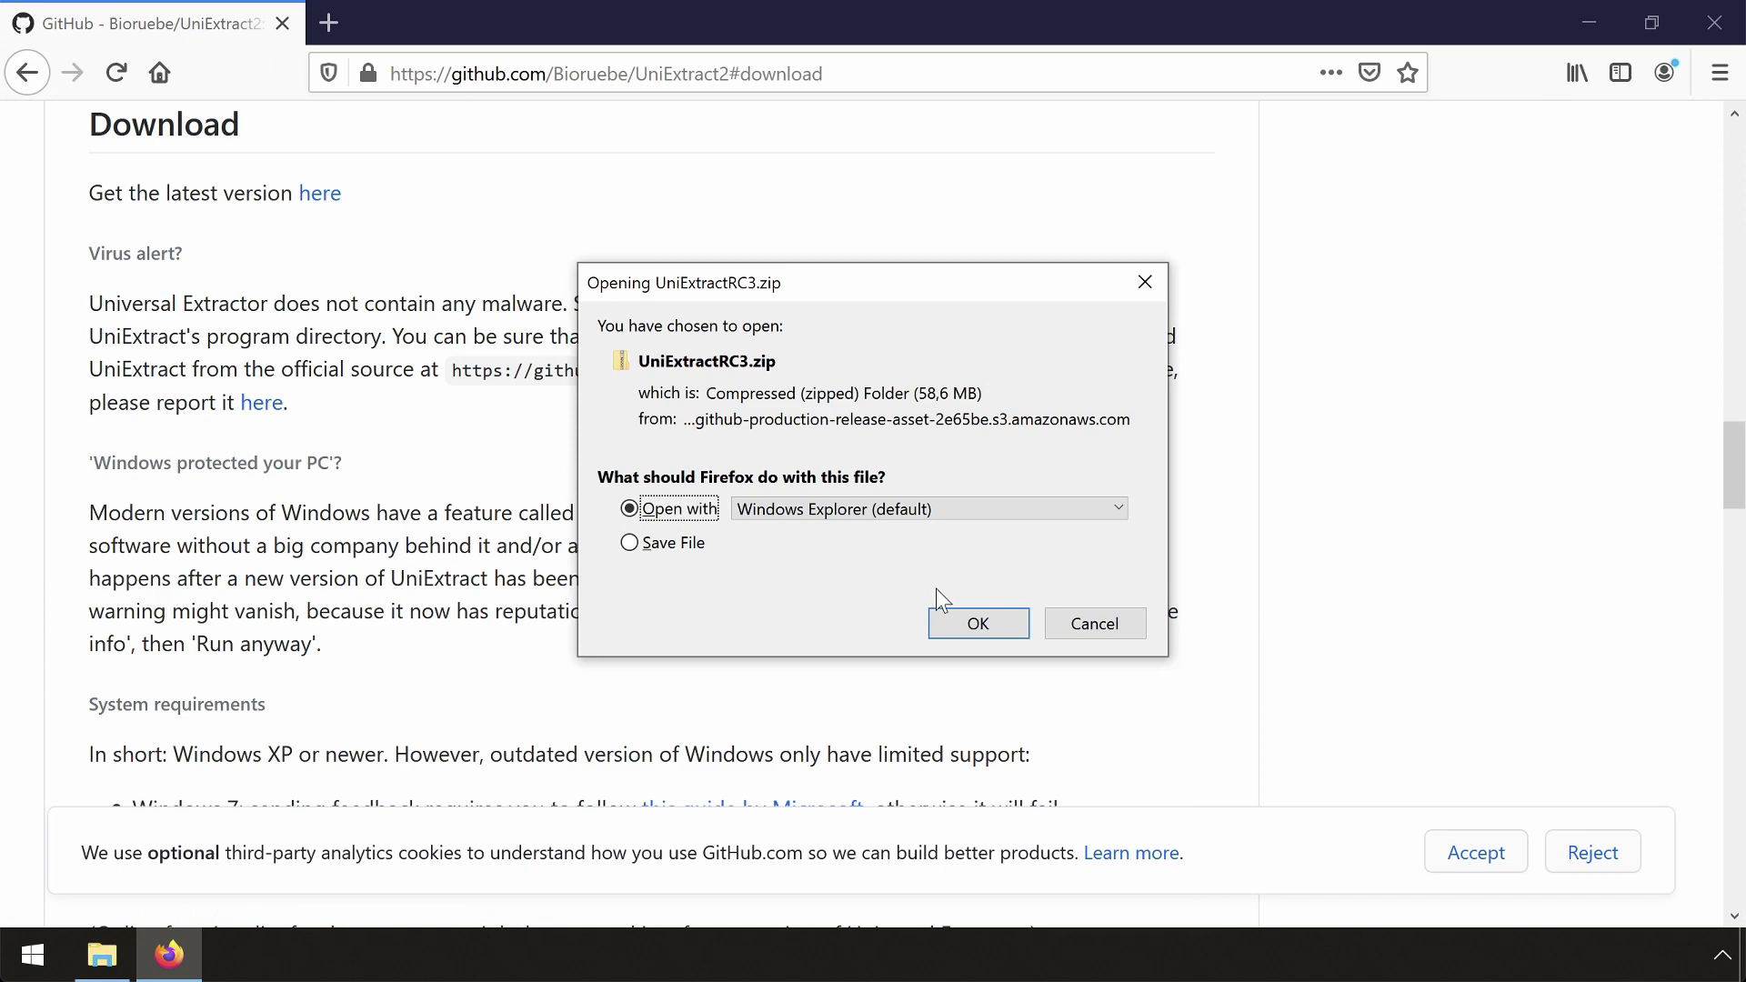
left_click(969, 622)
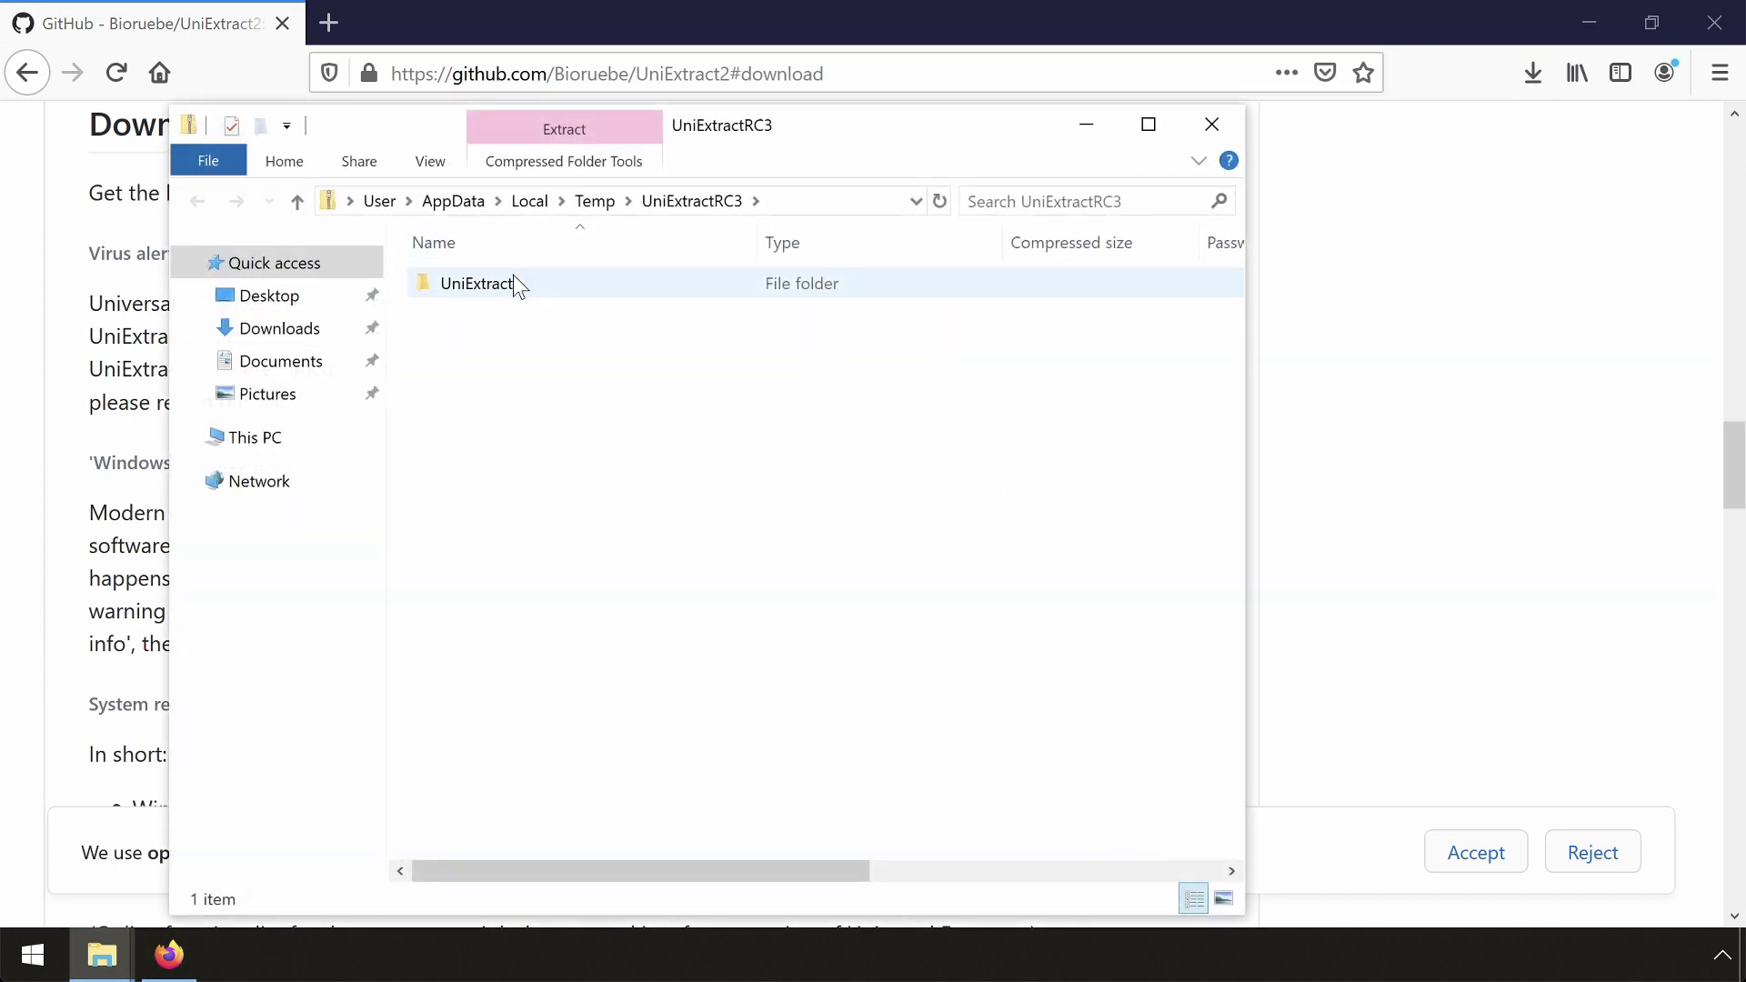
Copy the UniExtract folder from the UniExtractRC3 archive into the Temp folder.
left_click(492, 283)
key("ctrl+c")
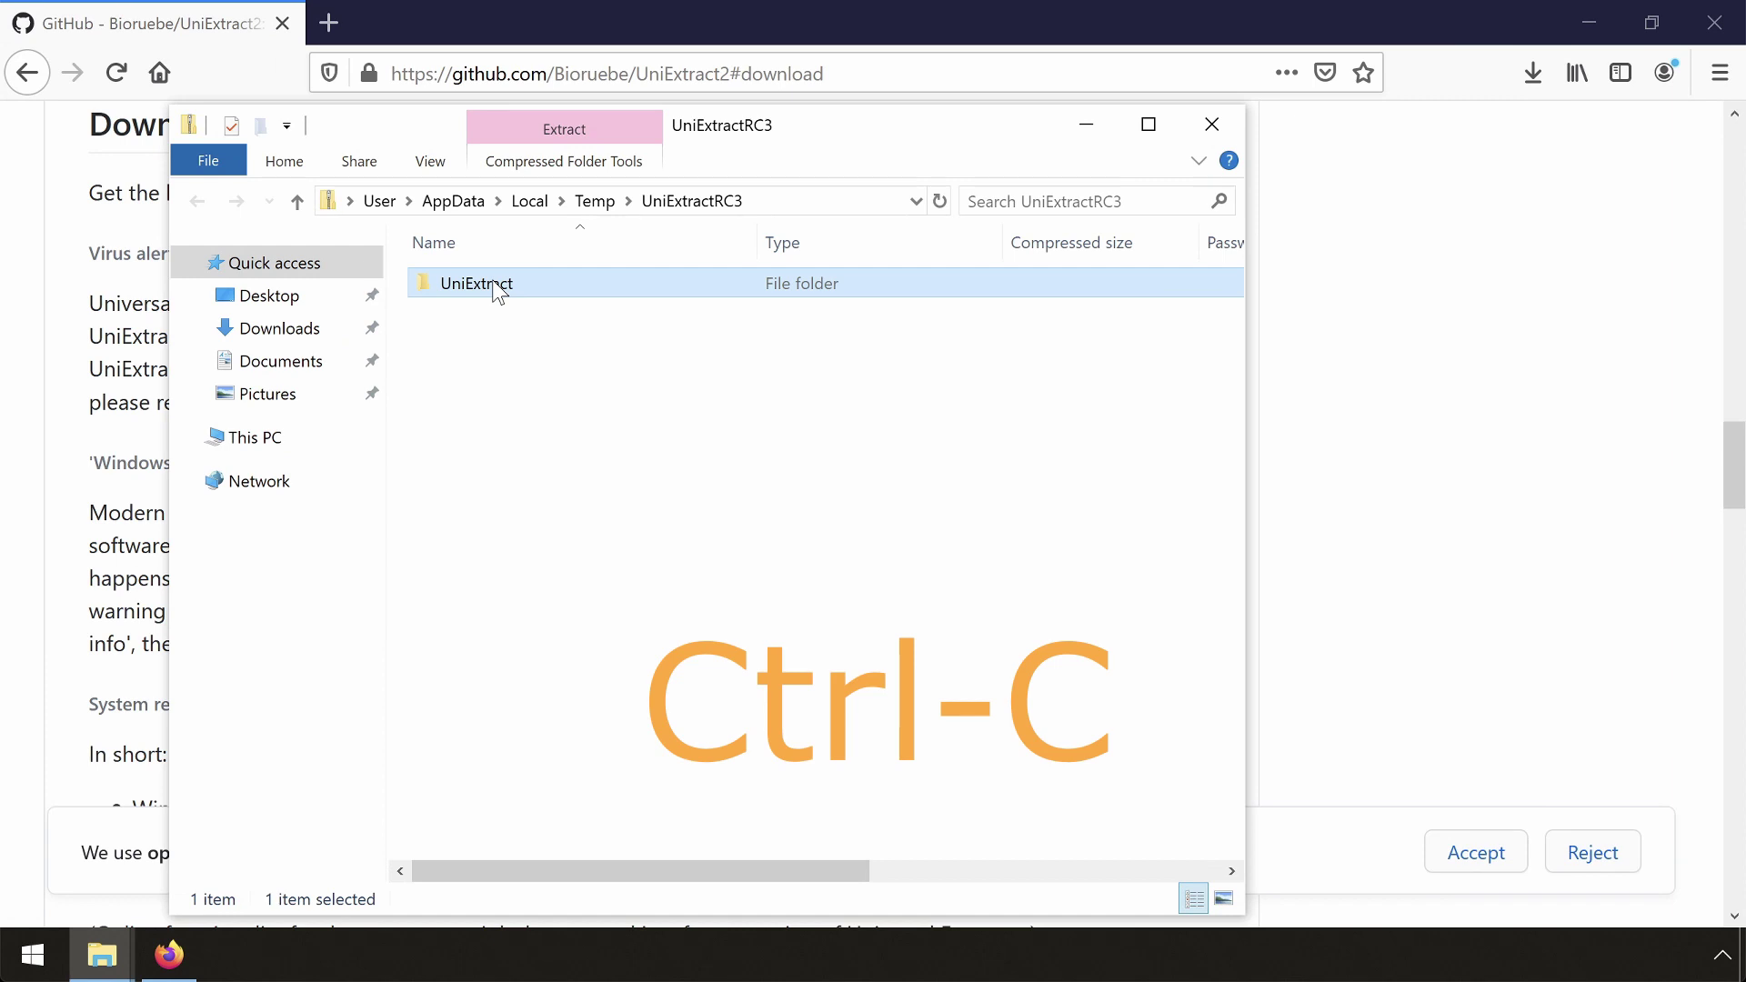
left_click(101, 953)
left_click(150, 889)
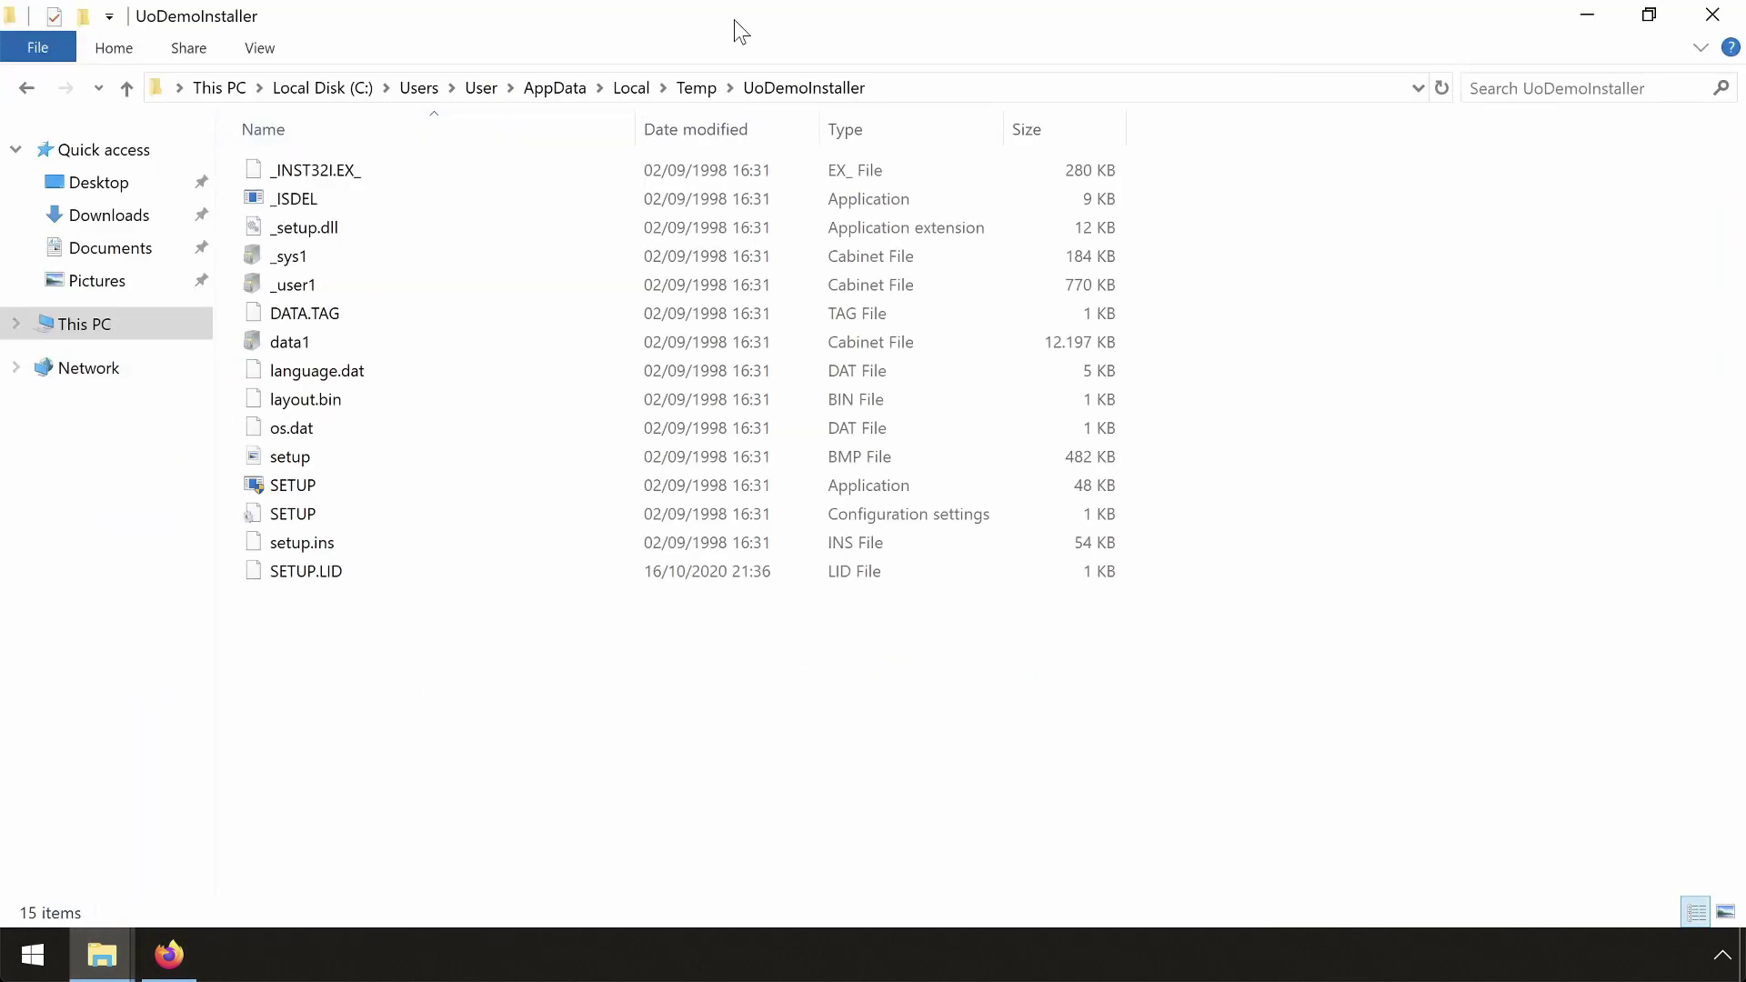
left_click(695, 87)
key("ctrl+v")
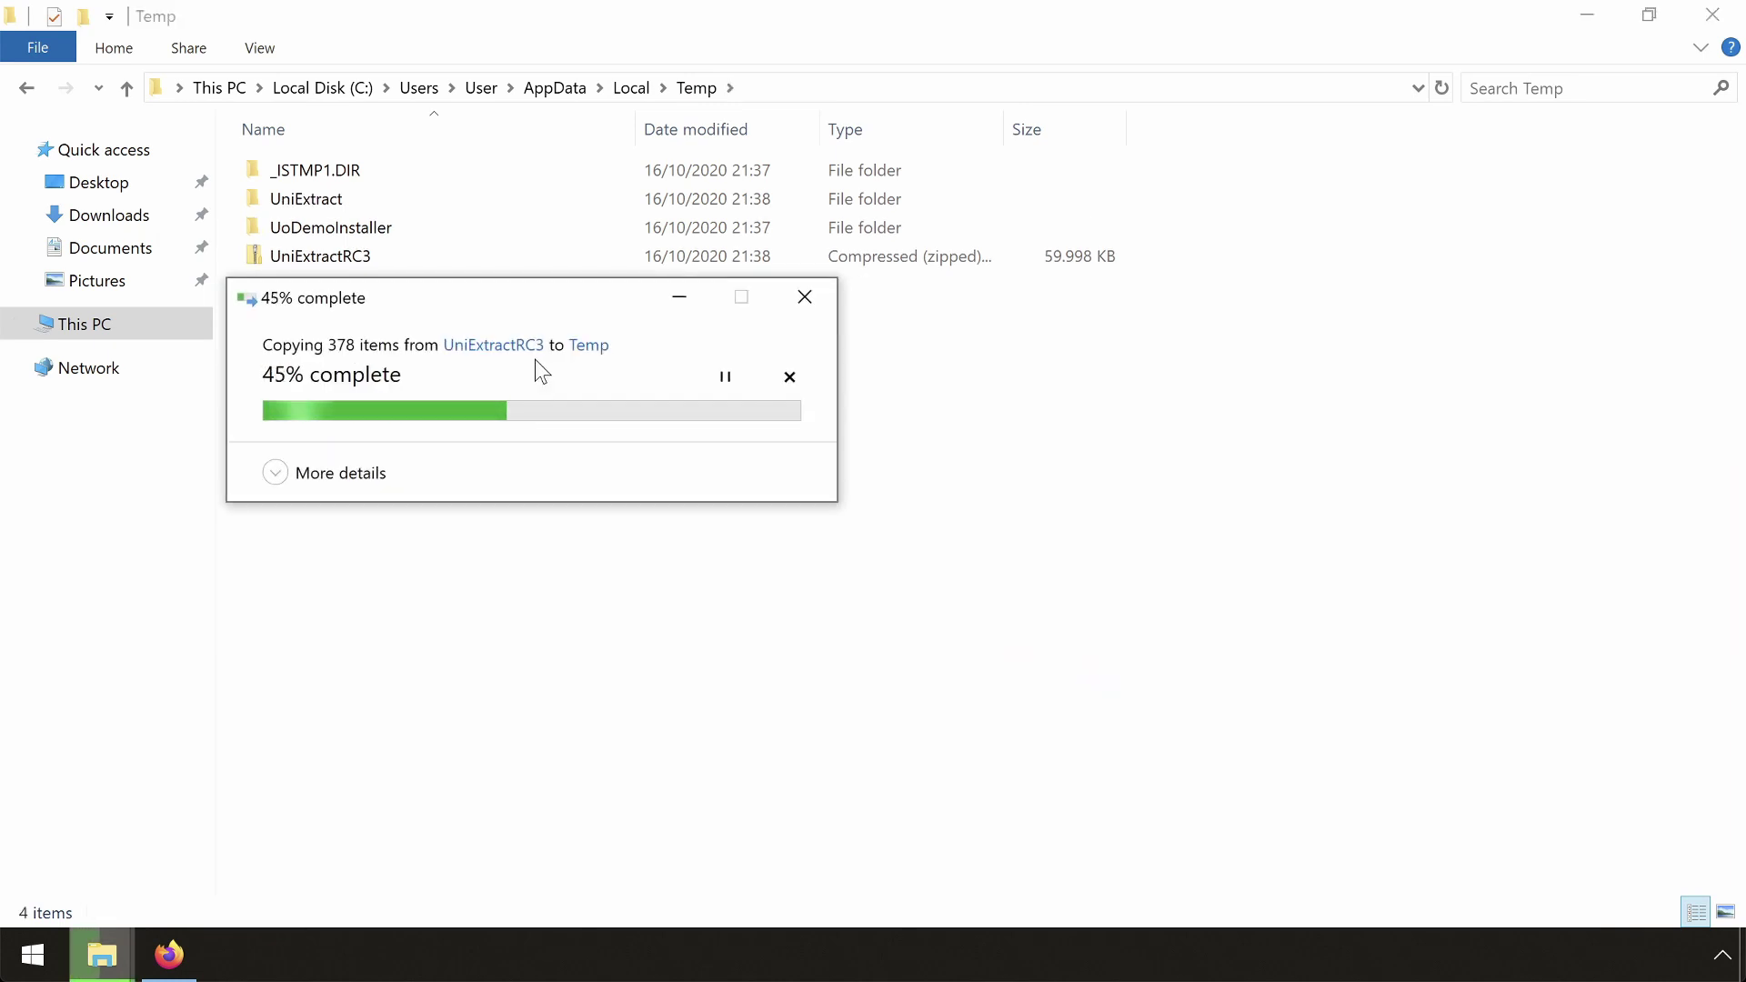
left_click_drag(524, 295, 572, 348)
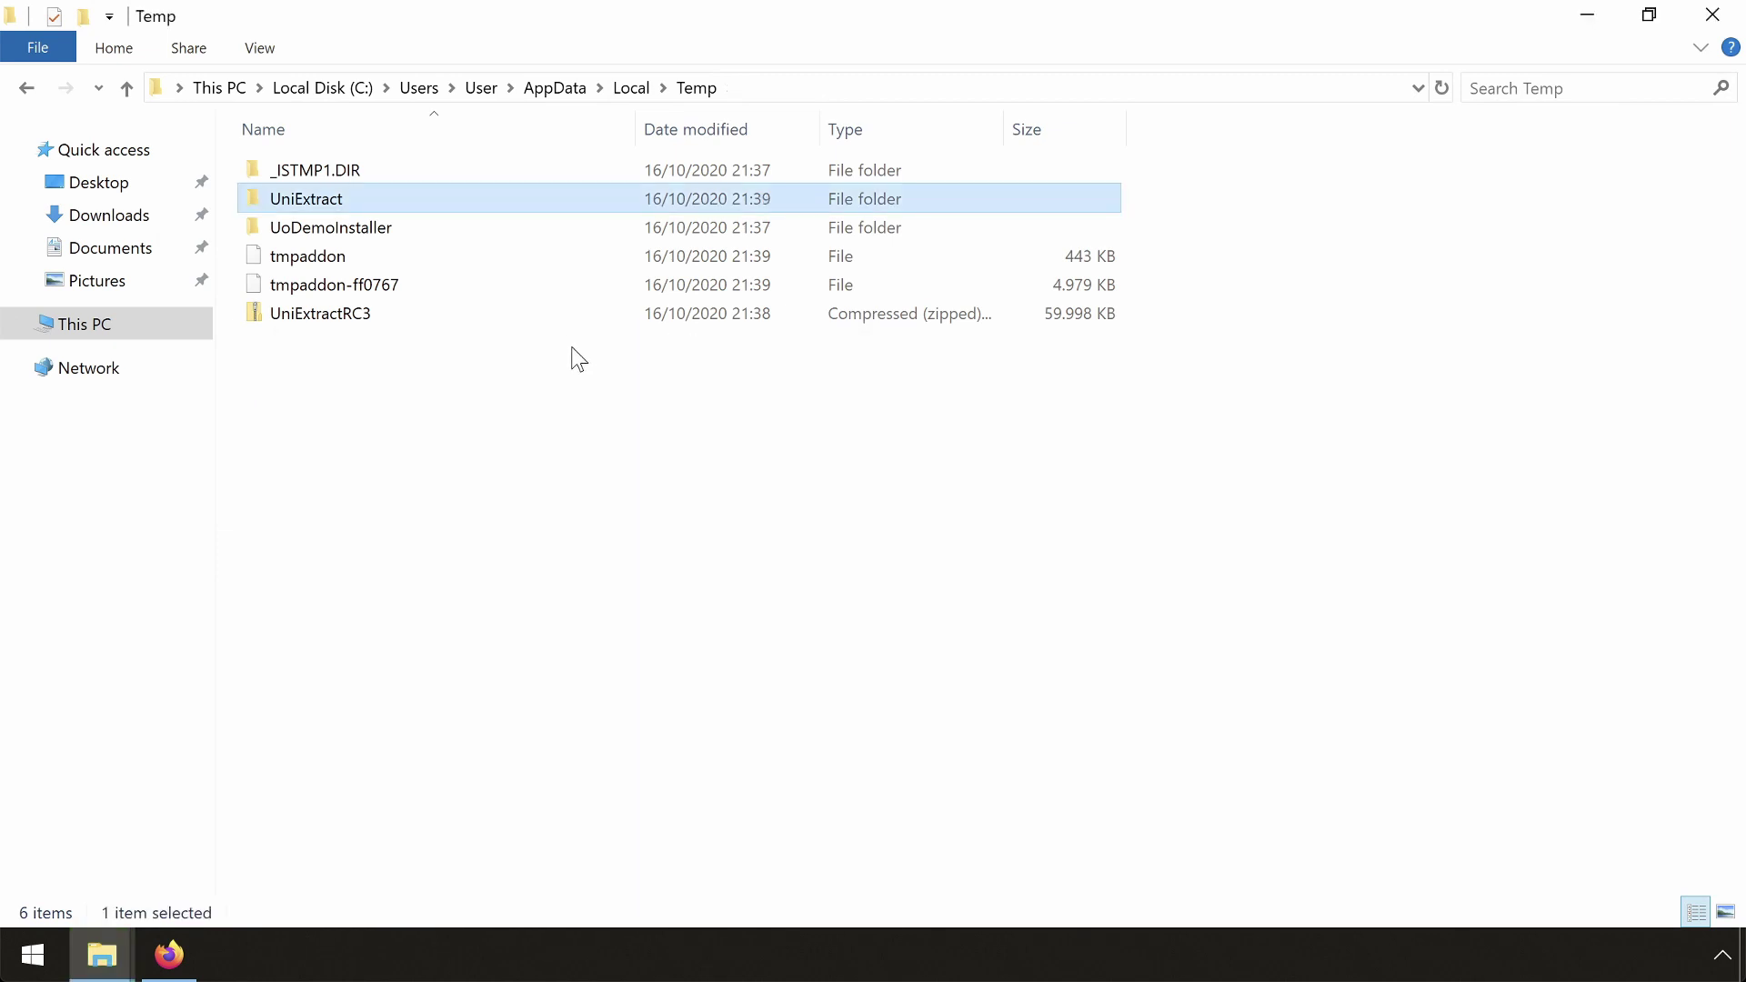
Close the UniExtractRC3 archive window and return to the Temp folder with nothing selected.
left_click(102, 954)
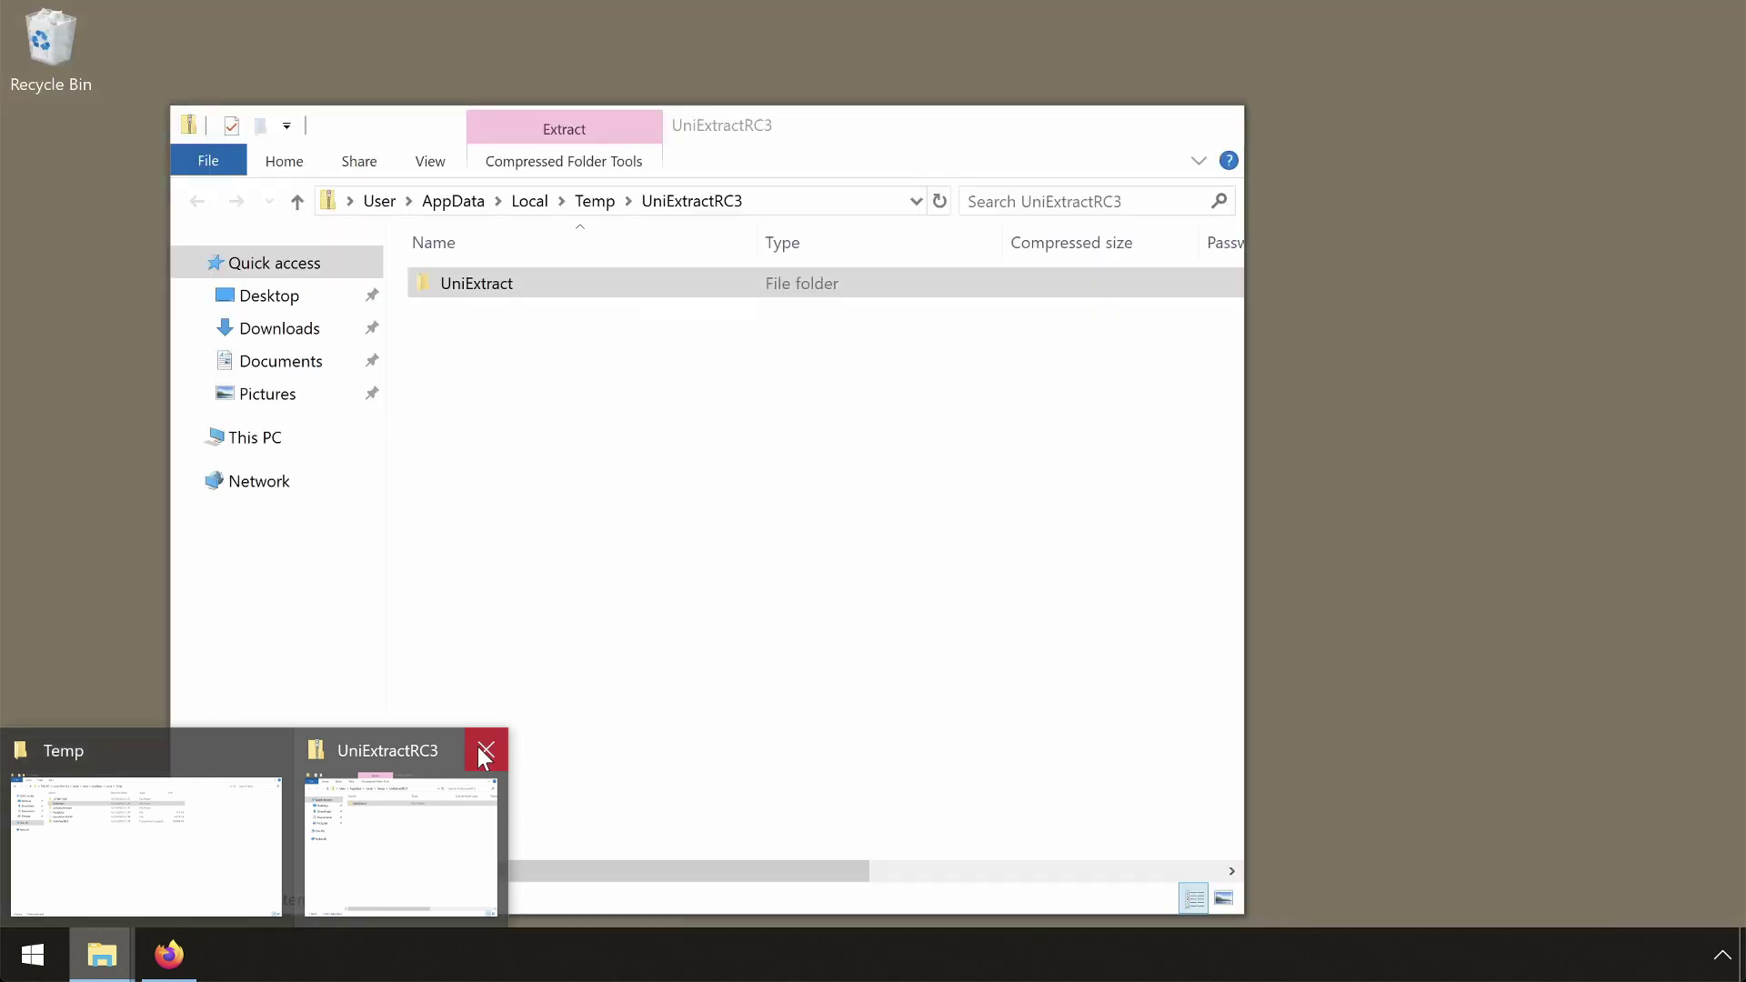
left_click(483, 749)
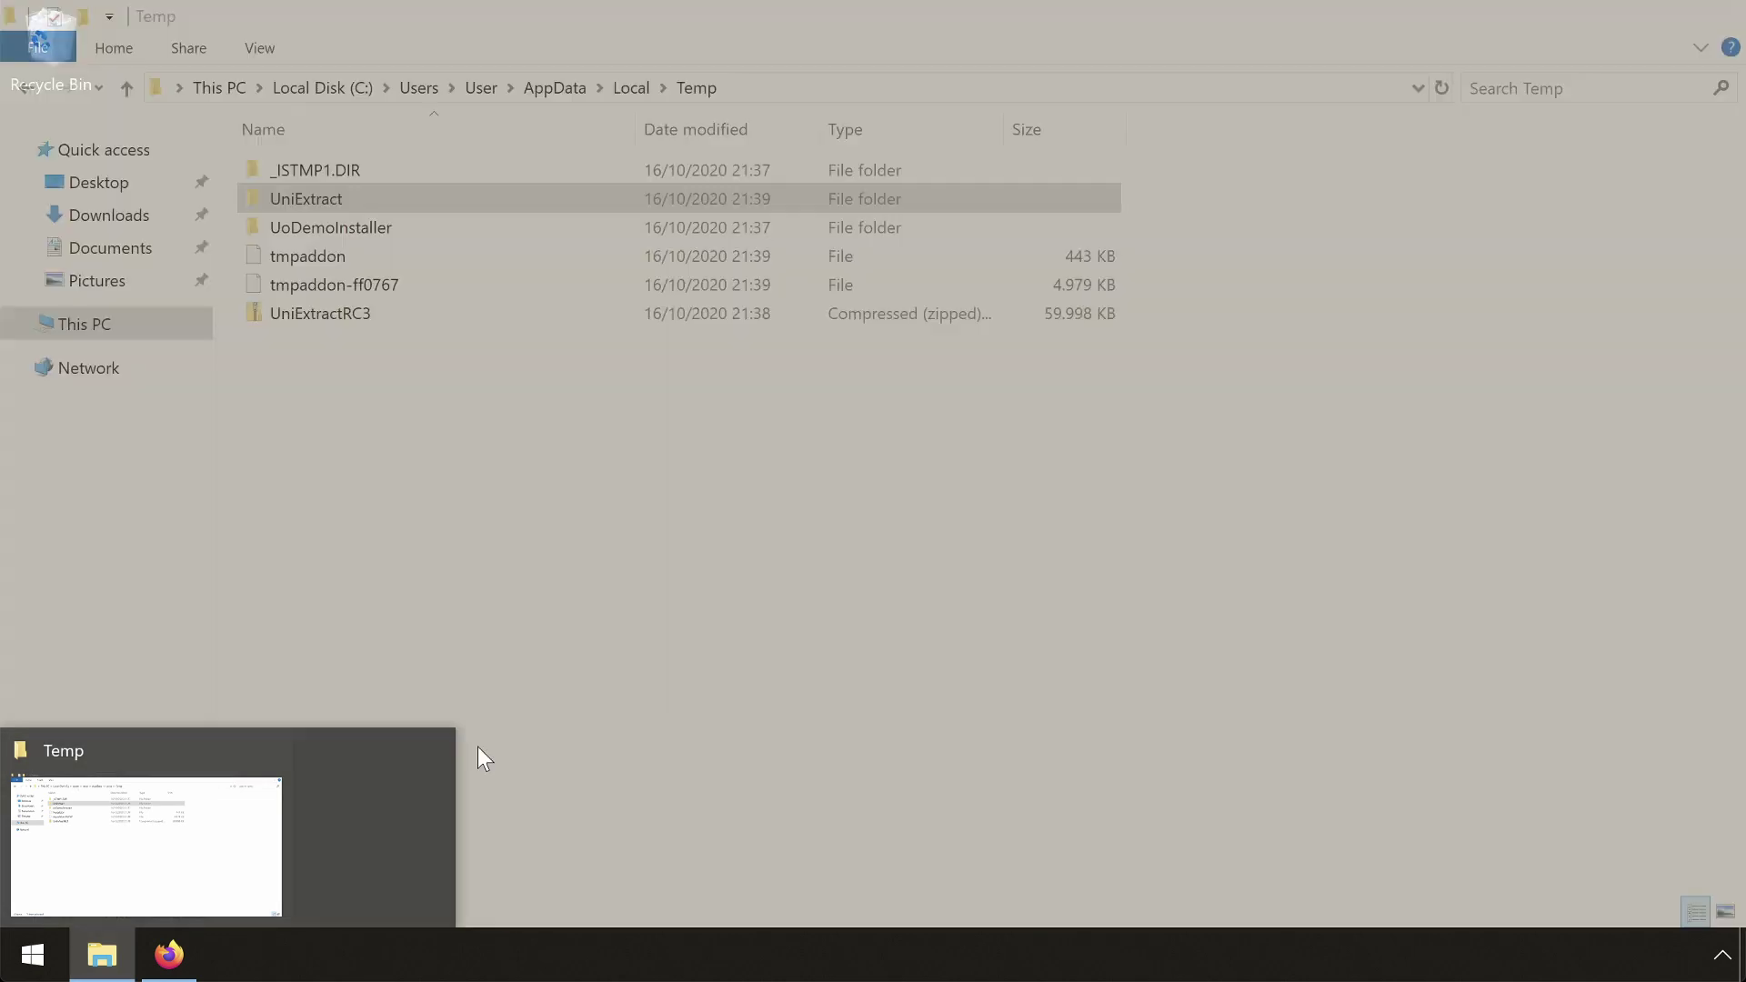
left_click(386, 407)
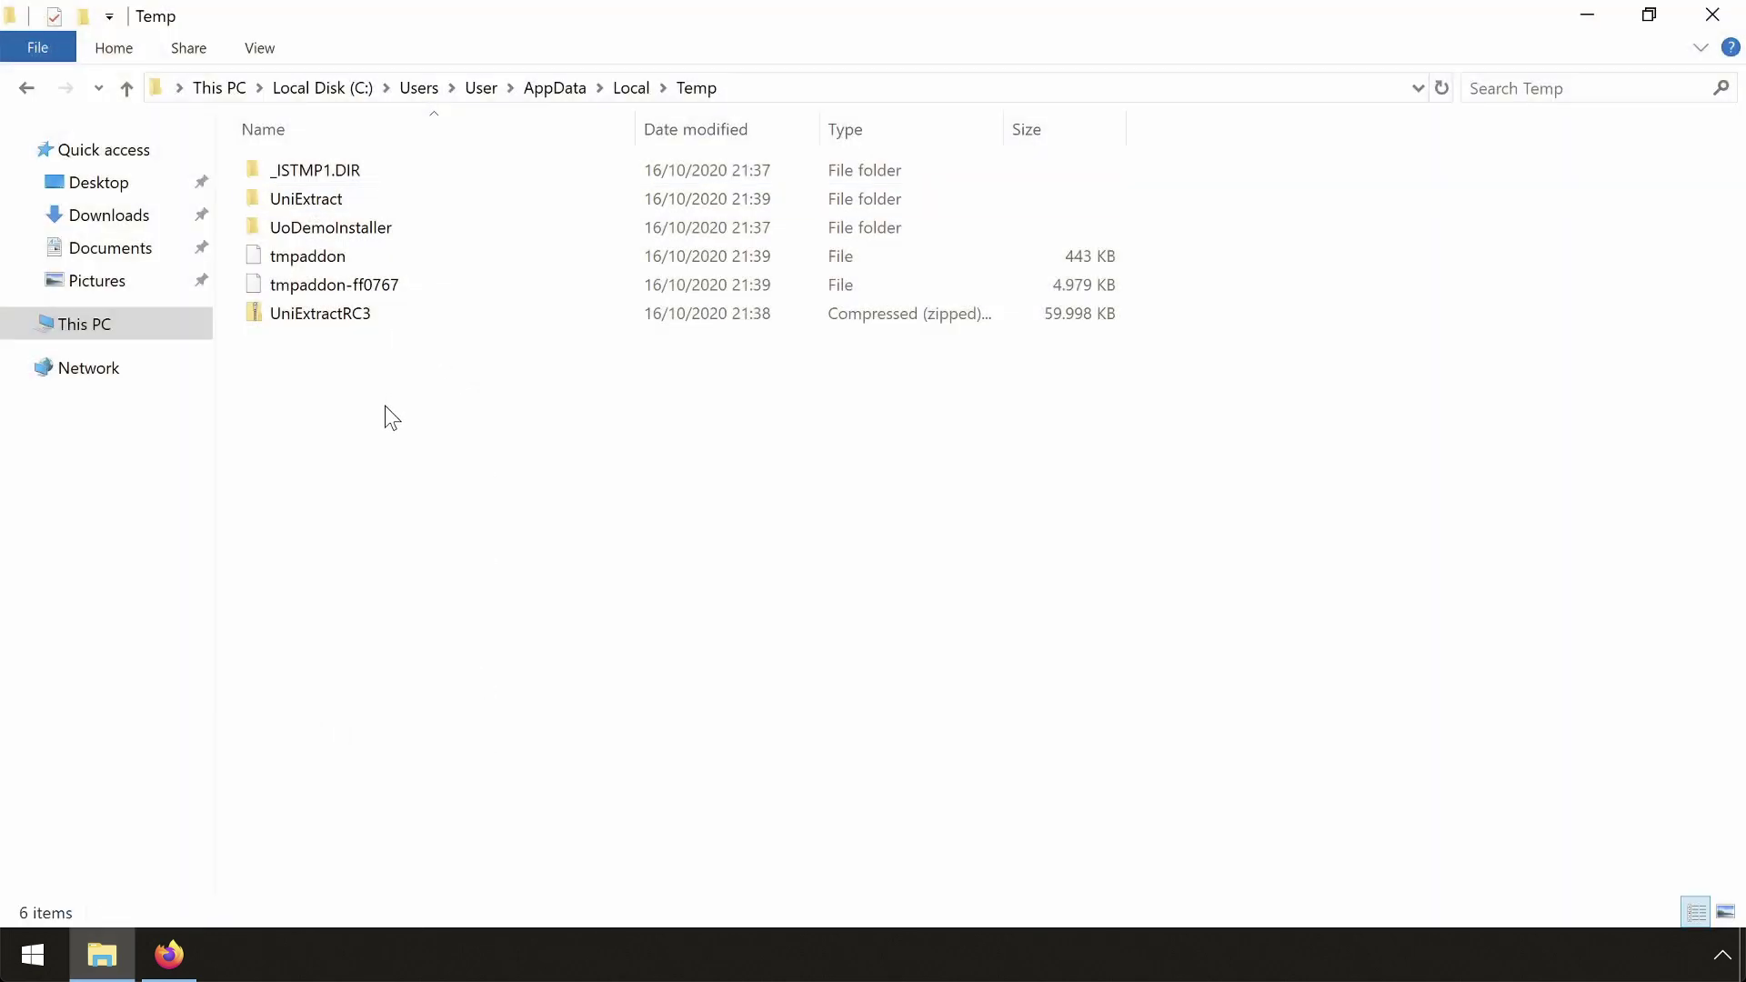
Delete the UniExtractRC3 archive and the two tmpaddon files from Temp, skipping any file in use.
left_click_drag(351, 361, 305, 263)
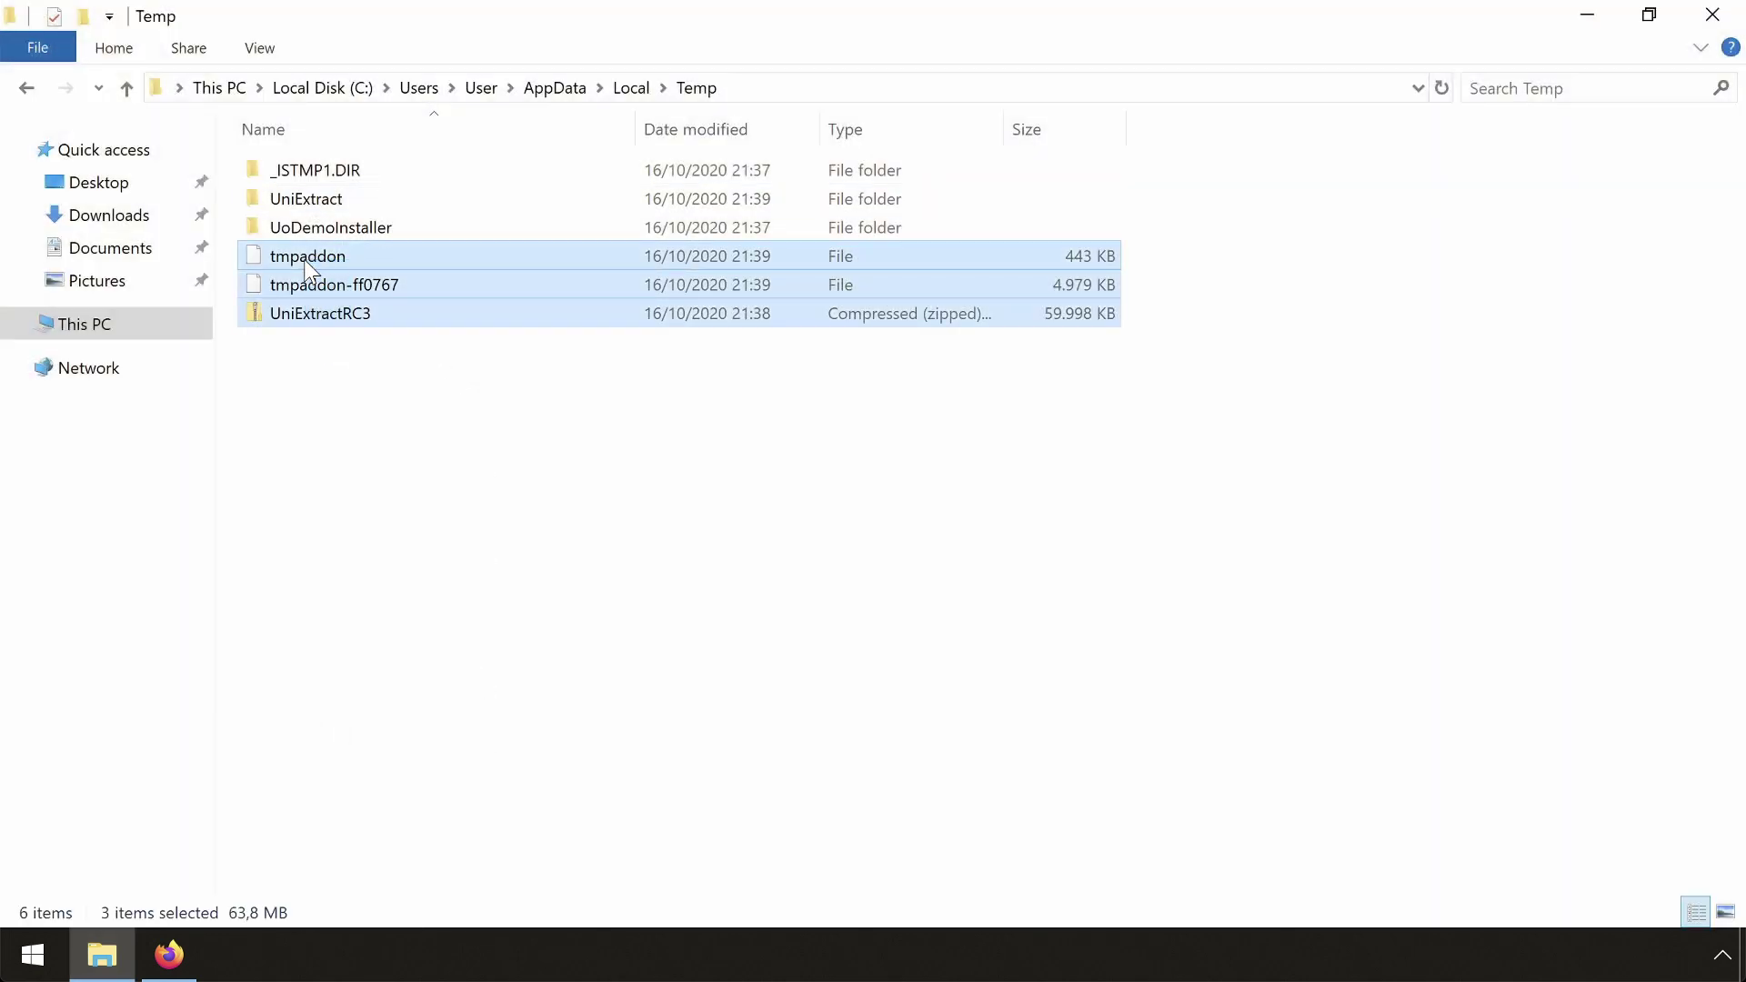
right_click(307, 266)
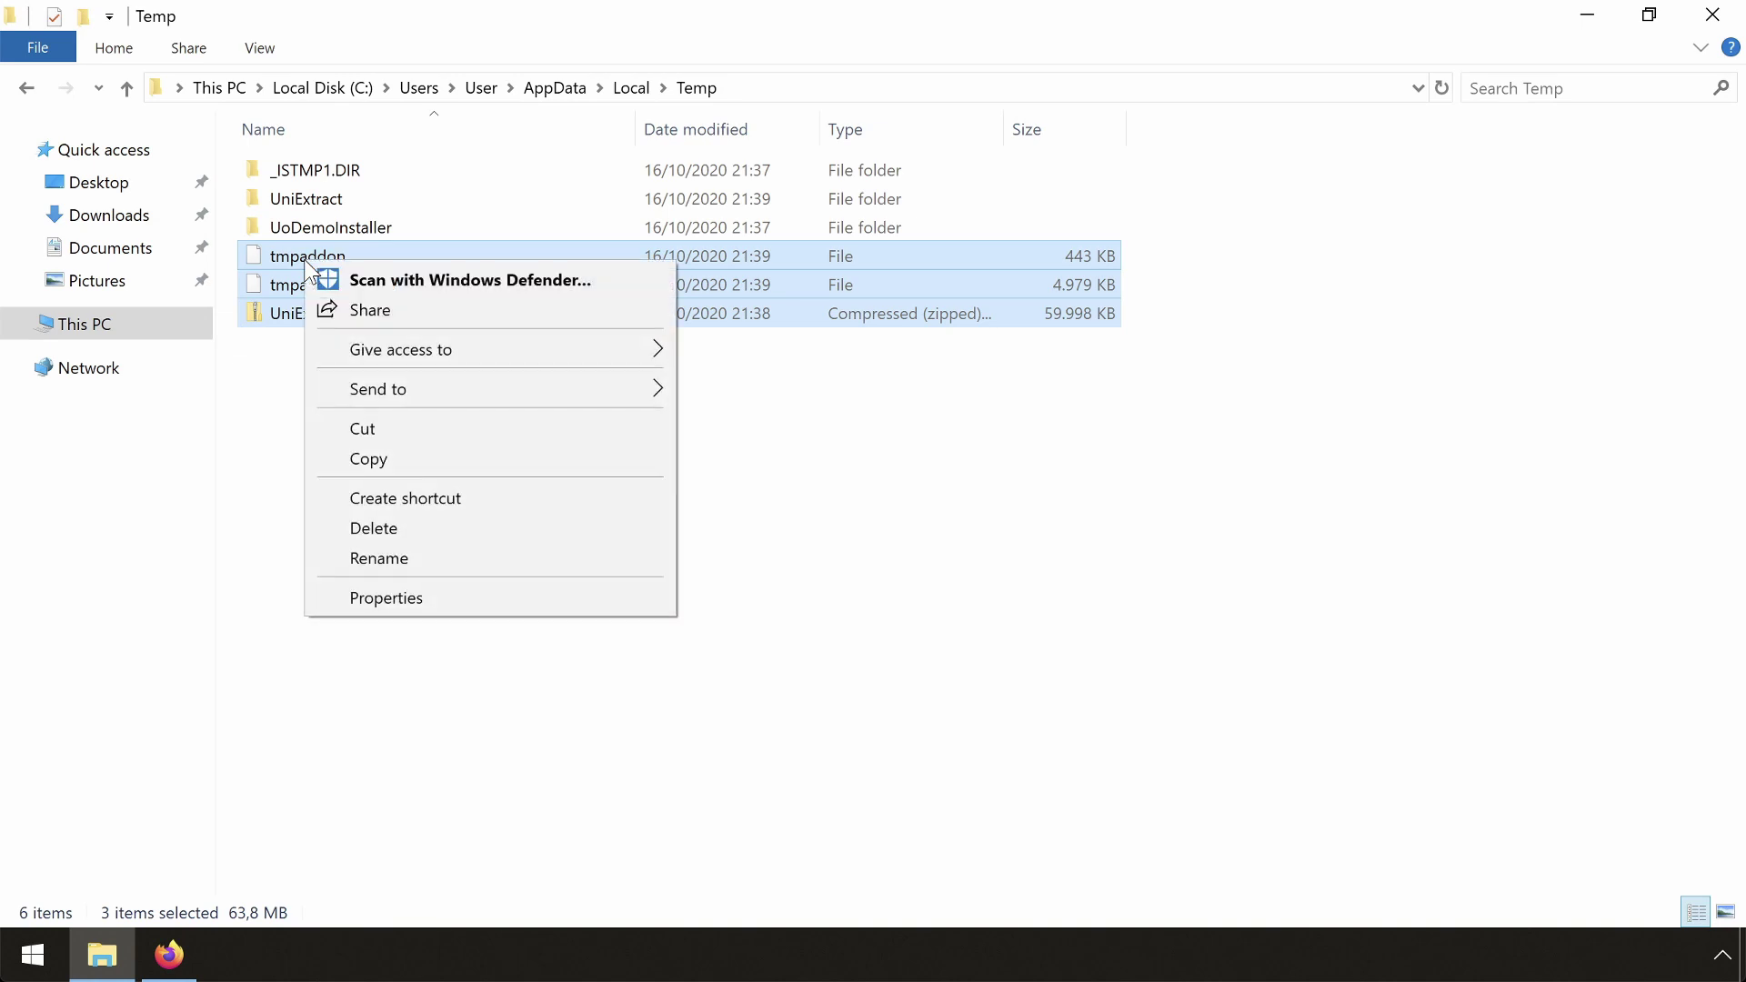
left_click(379, 527)
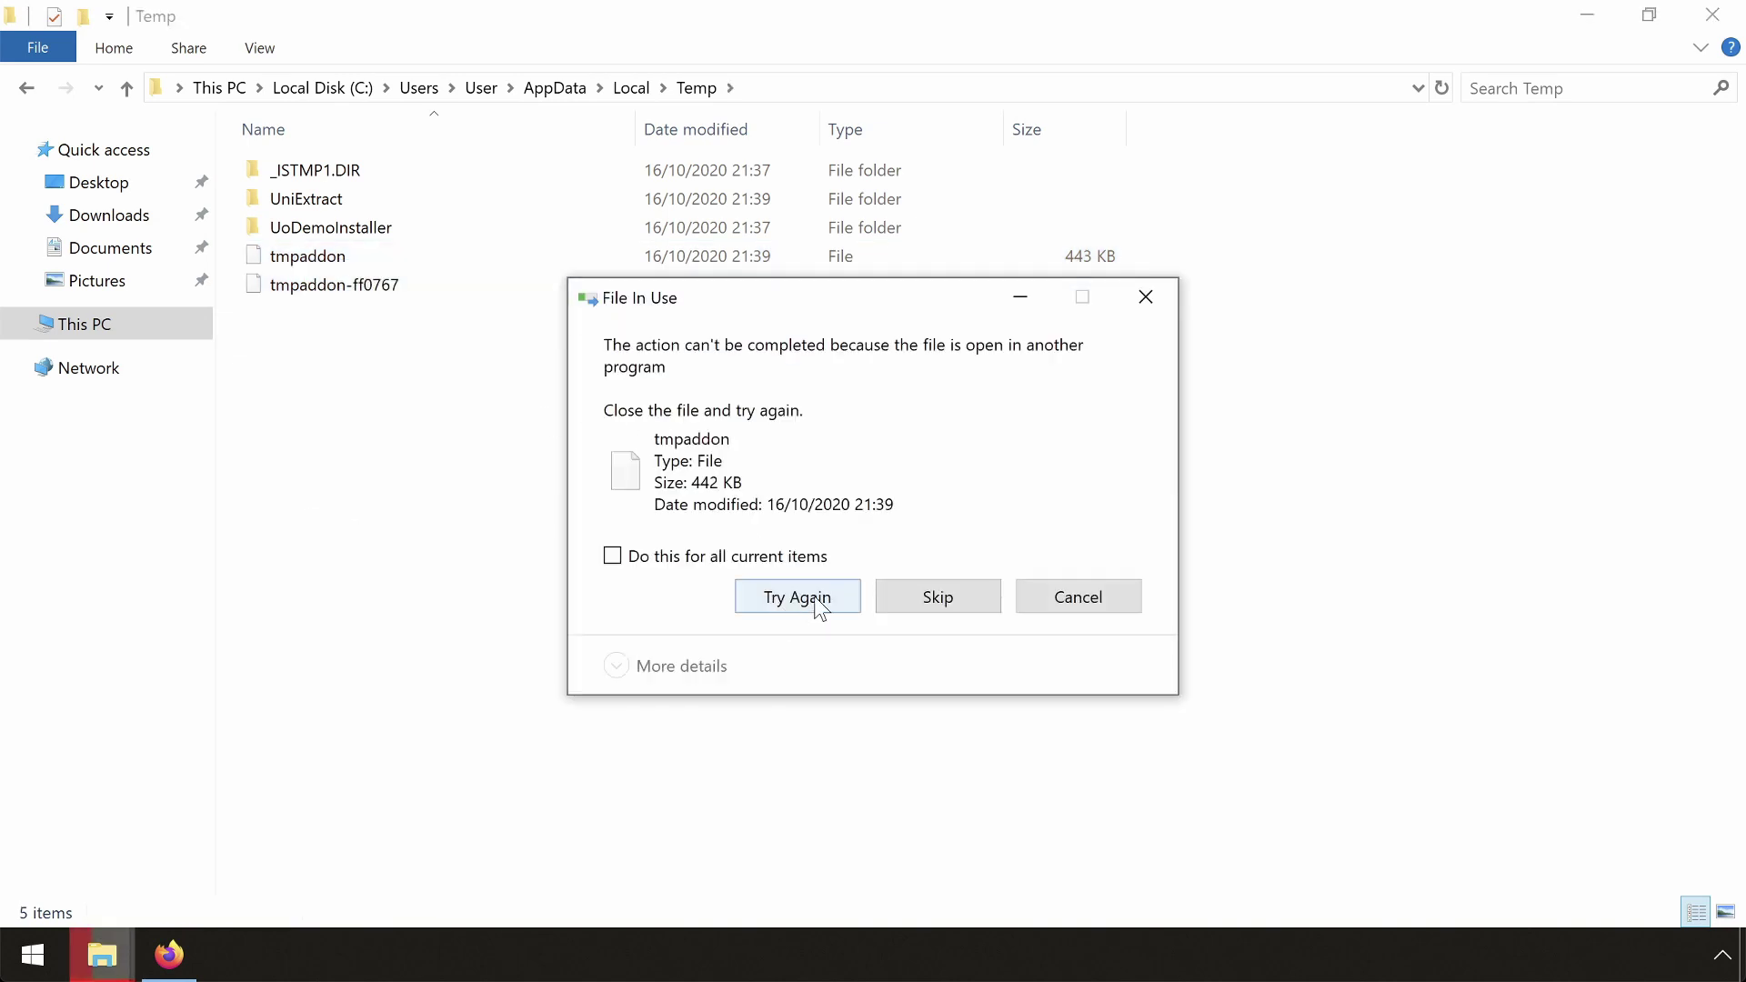
left_click(937, 596)
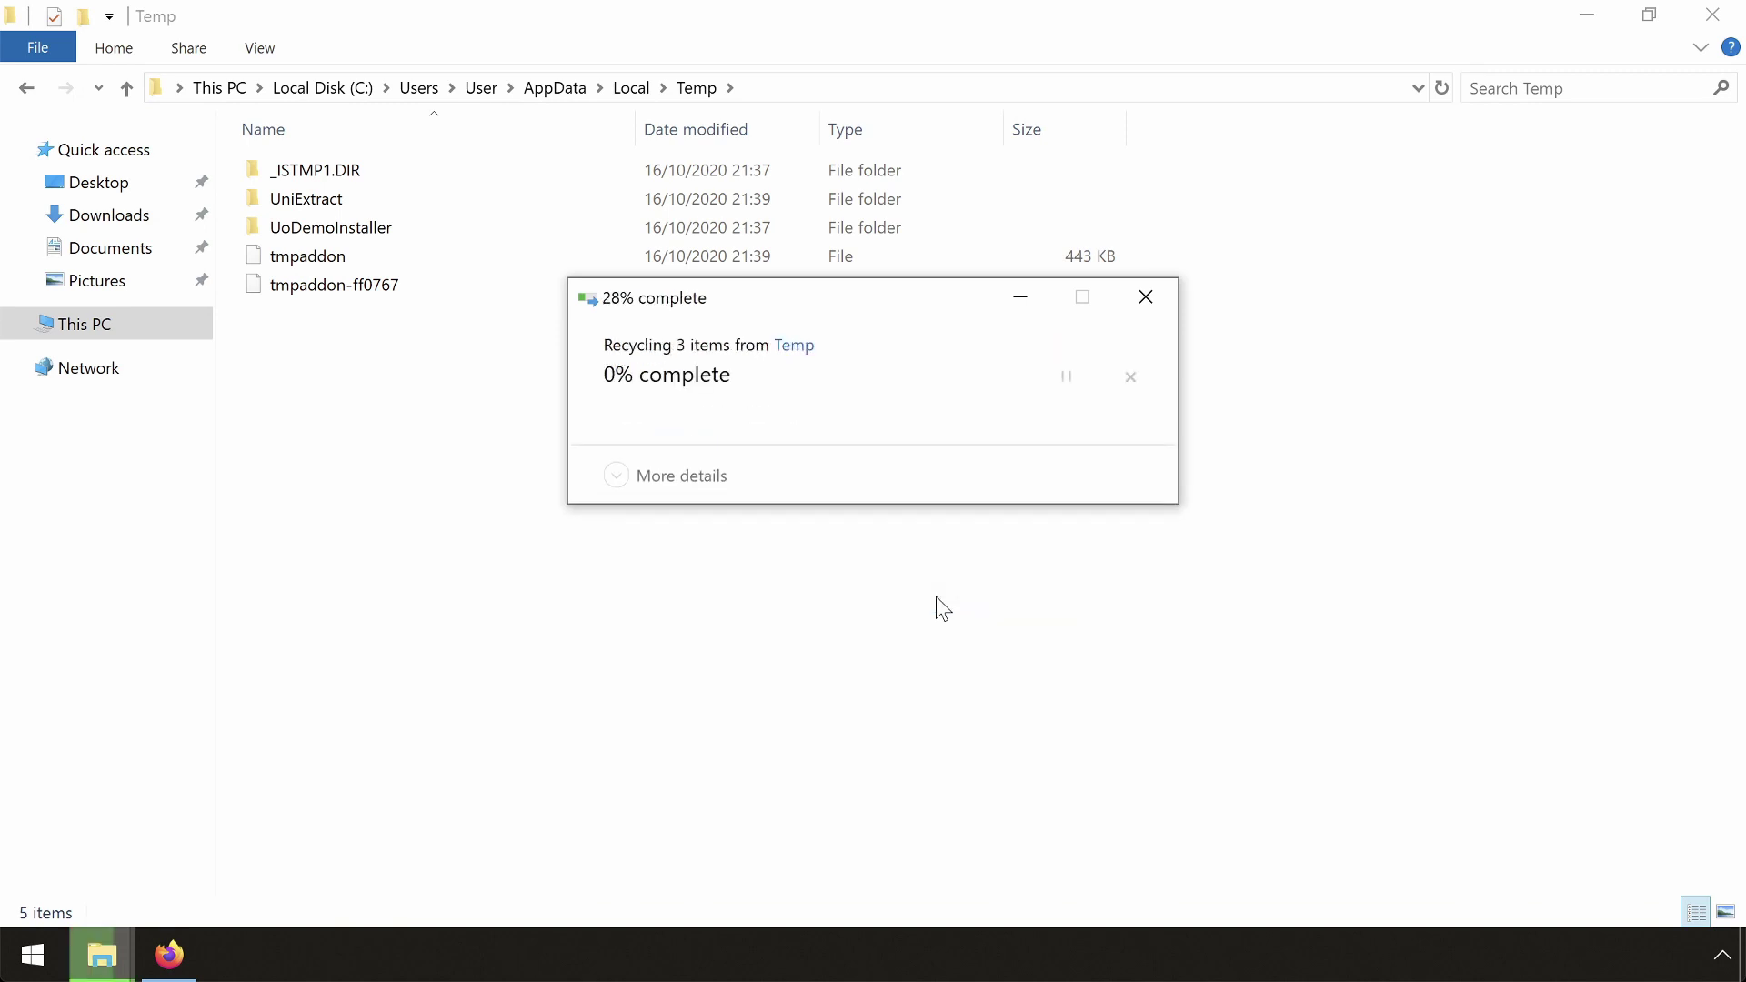
left_click(1077, 597)
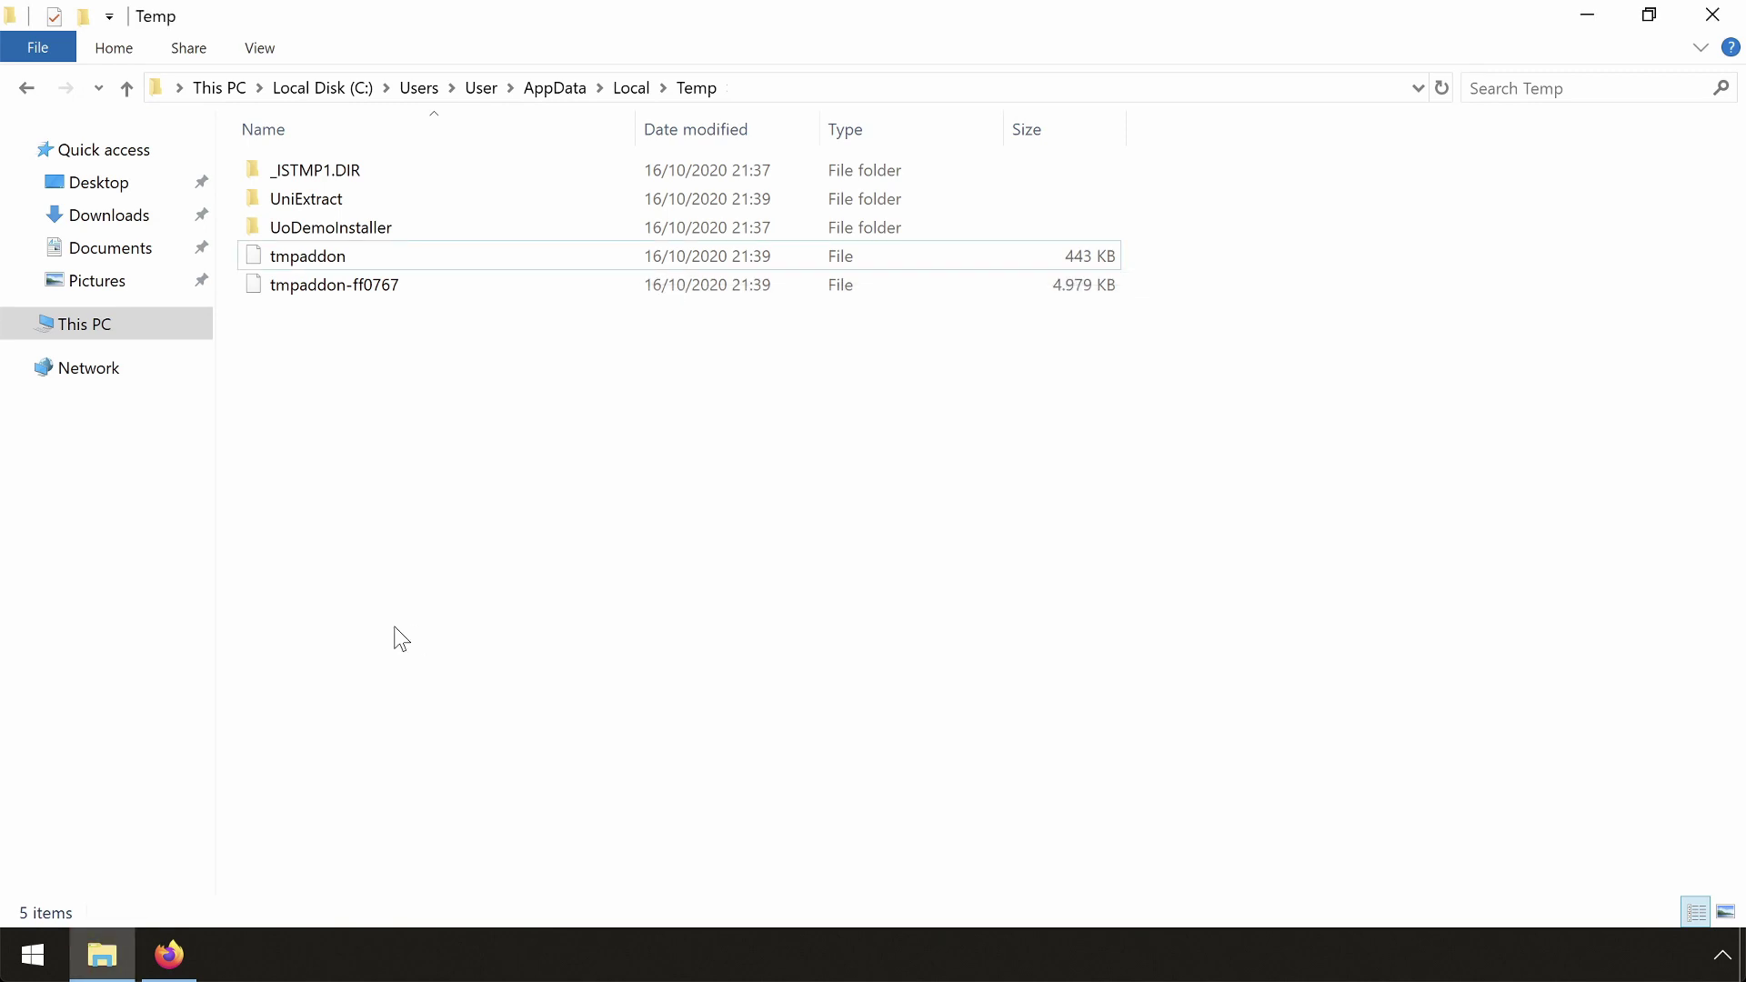
Switch to Firefox and close it to return to the Temp folder.
left_click(168, 953)
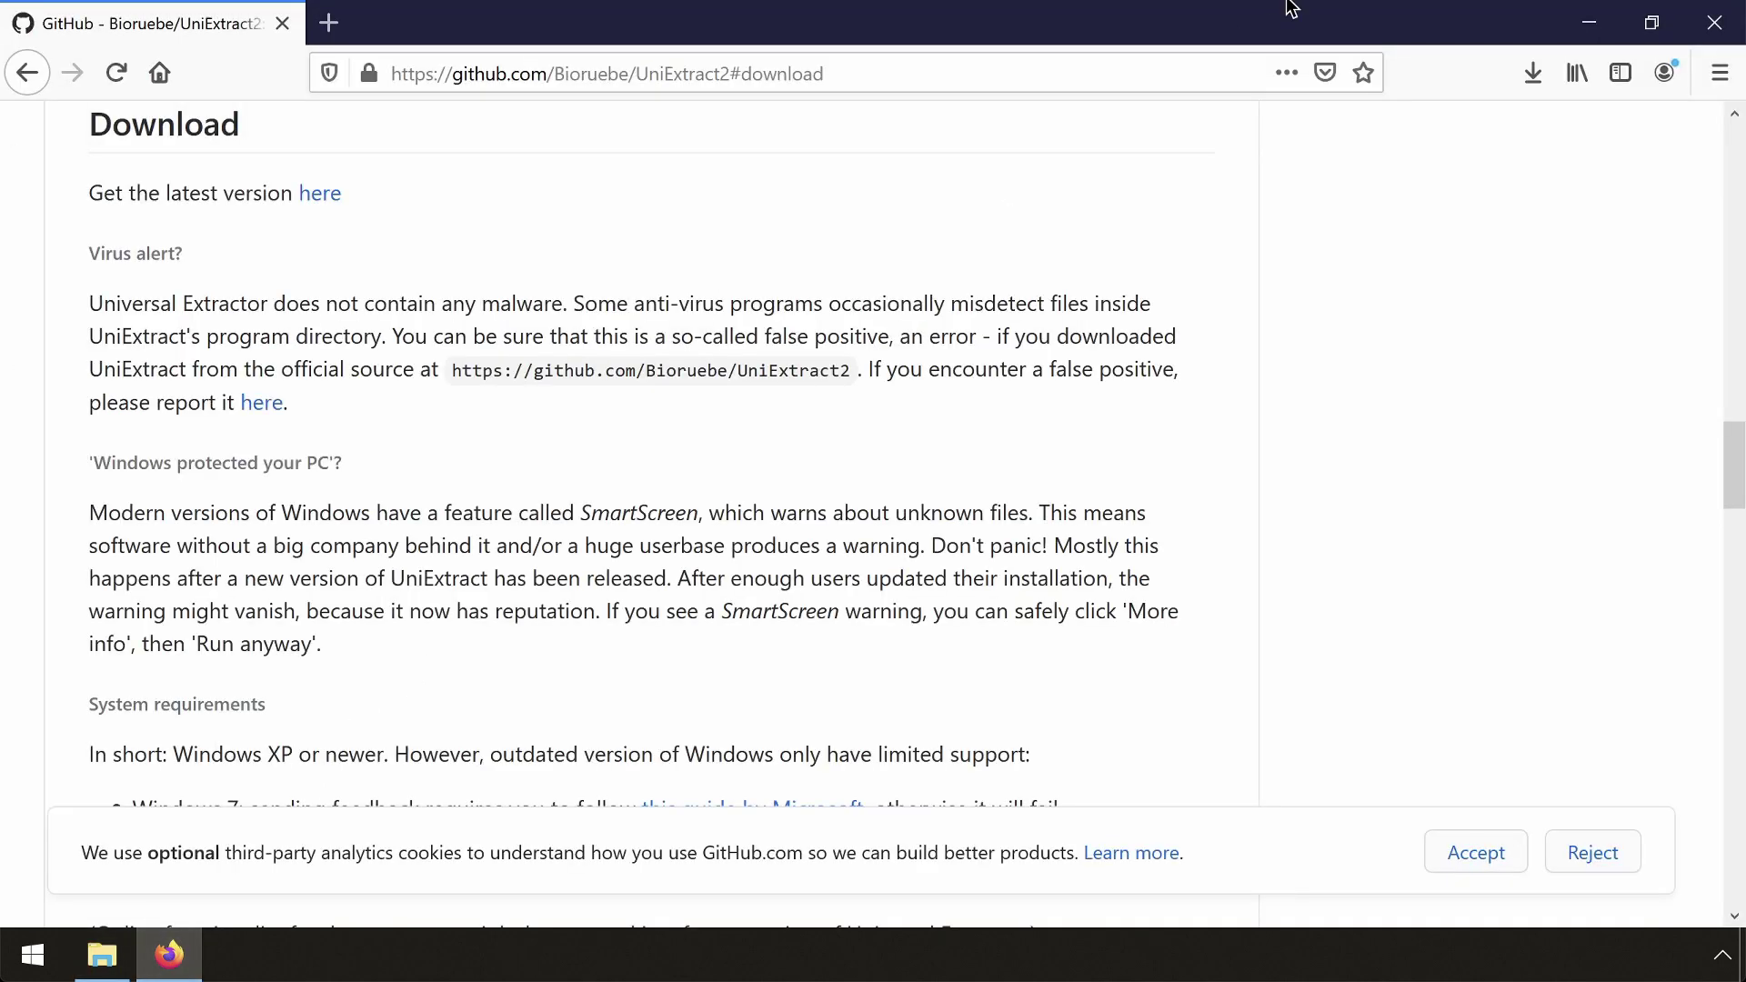
left_click(1696, 22)
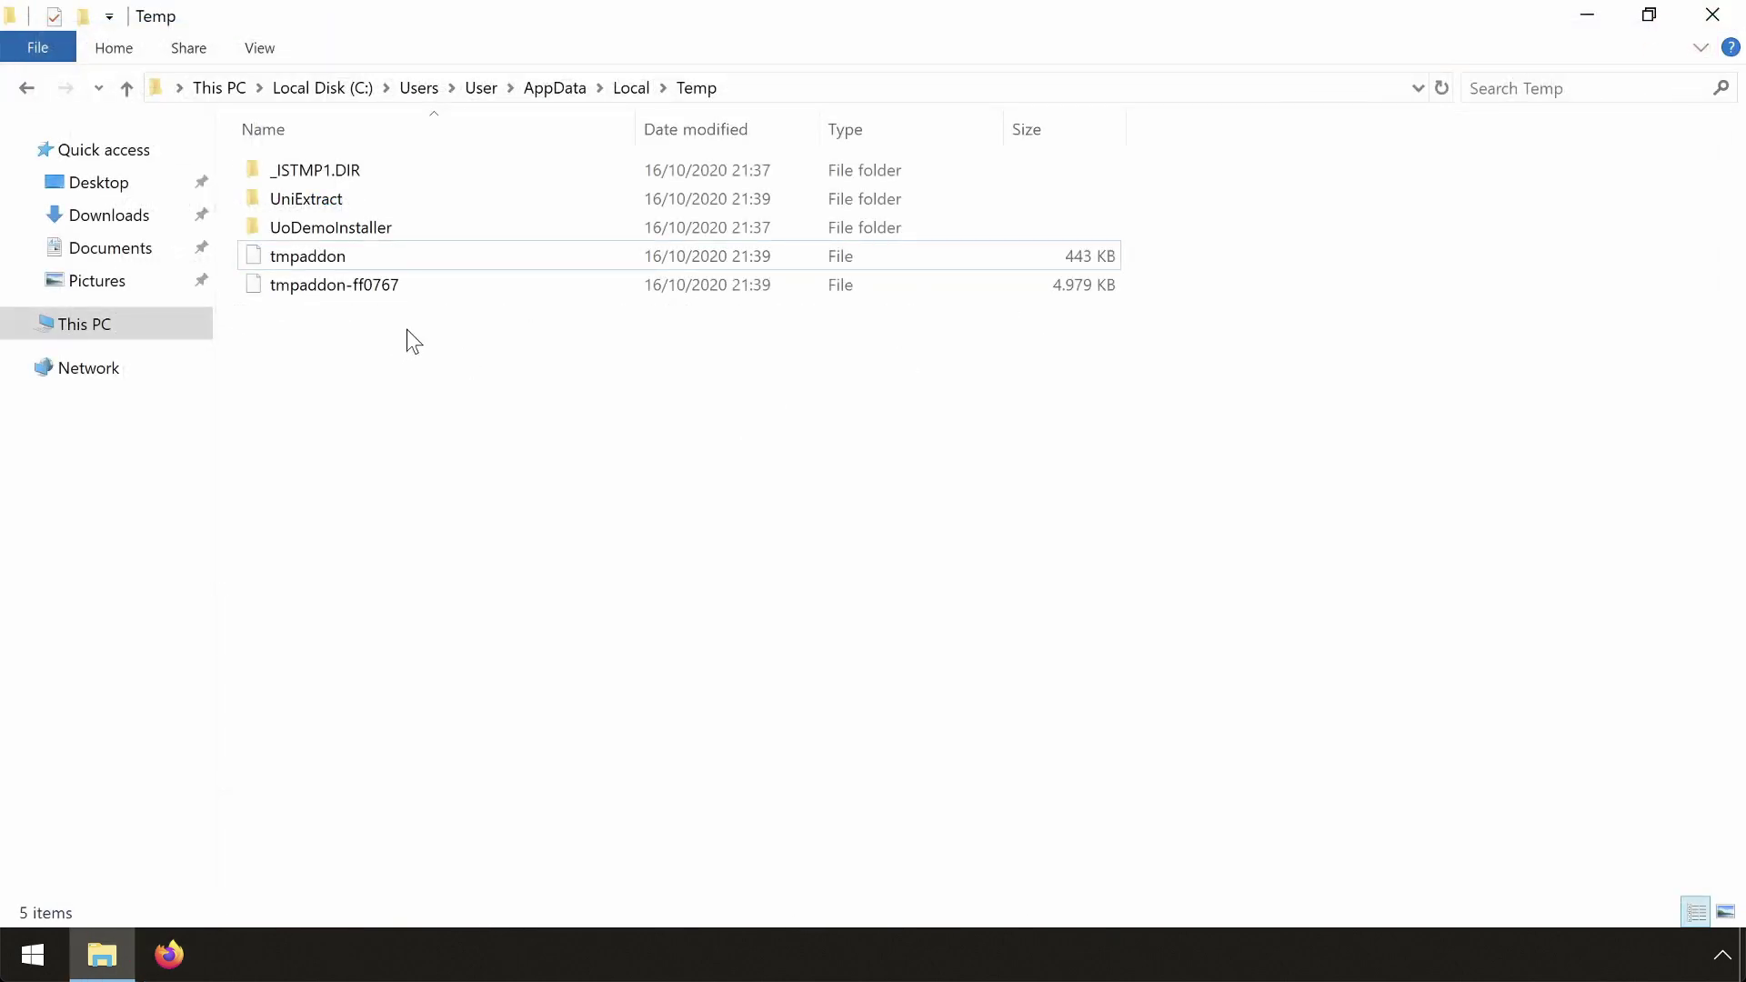
Delete the two remaining tmpaddon files from the Temp folder and open the UniExtract folder.
left_click_drag(403, 342, 324, 265)
key("Delete")
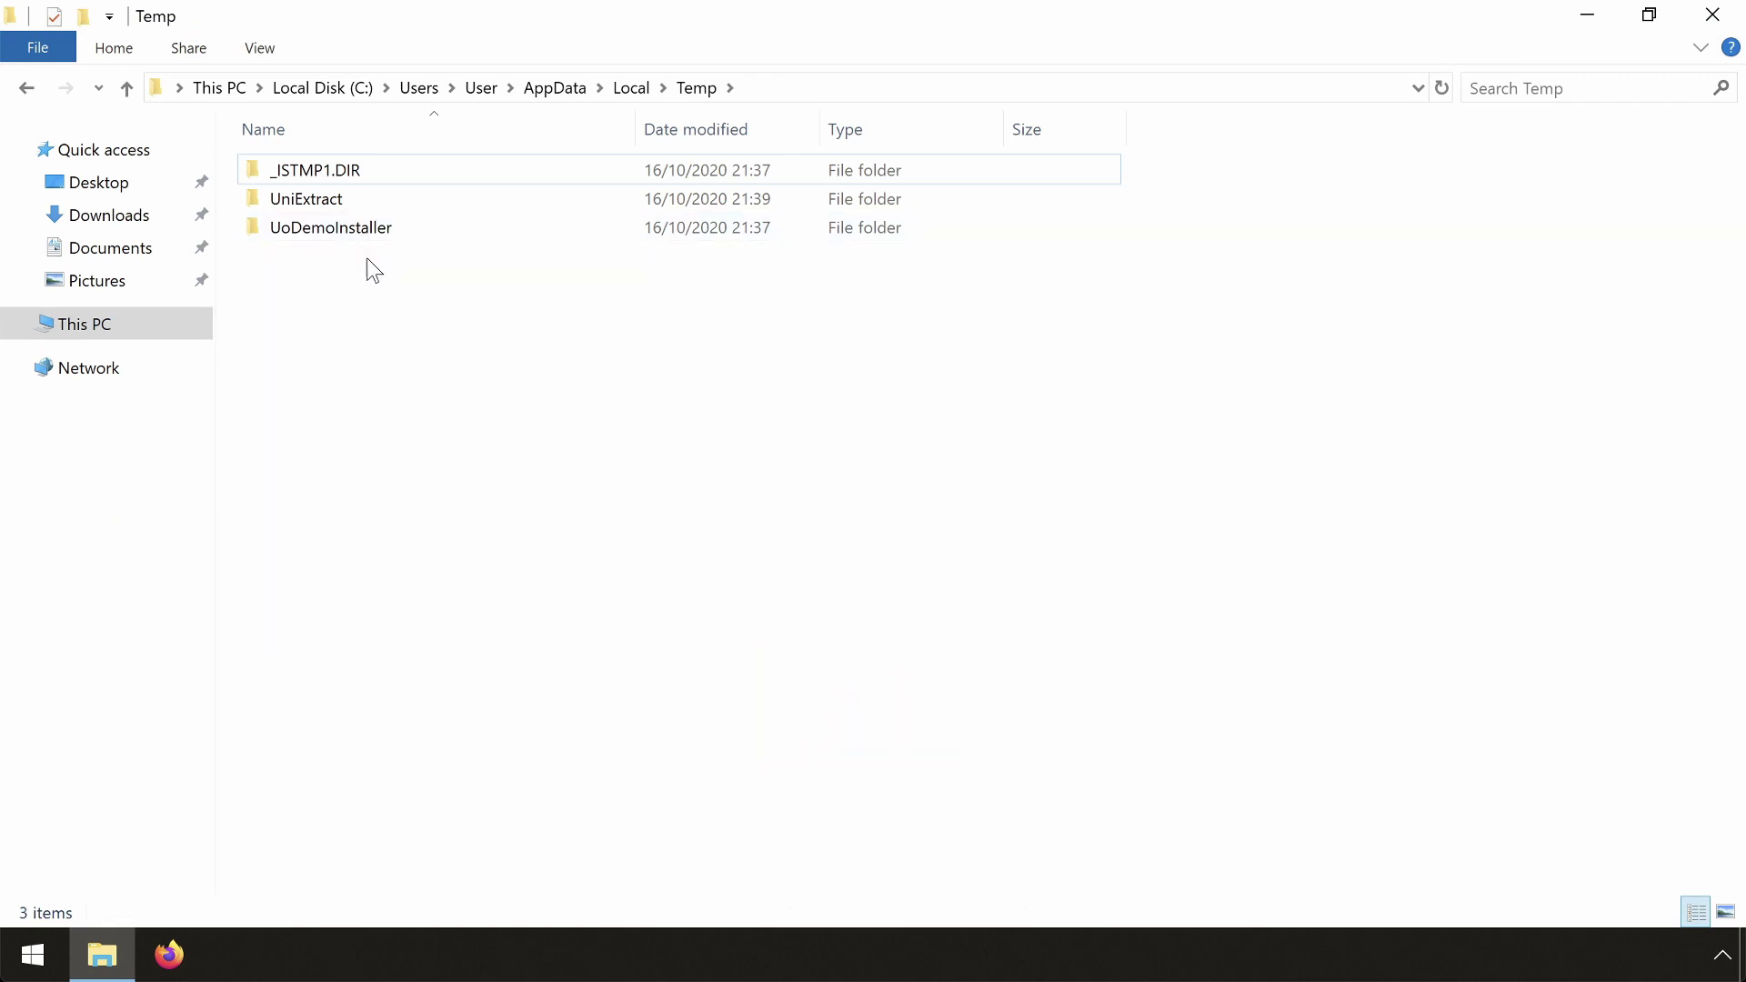
double_click(314, 199)
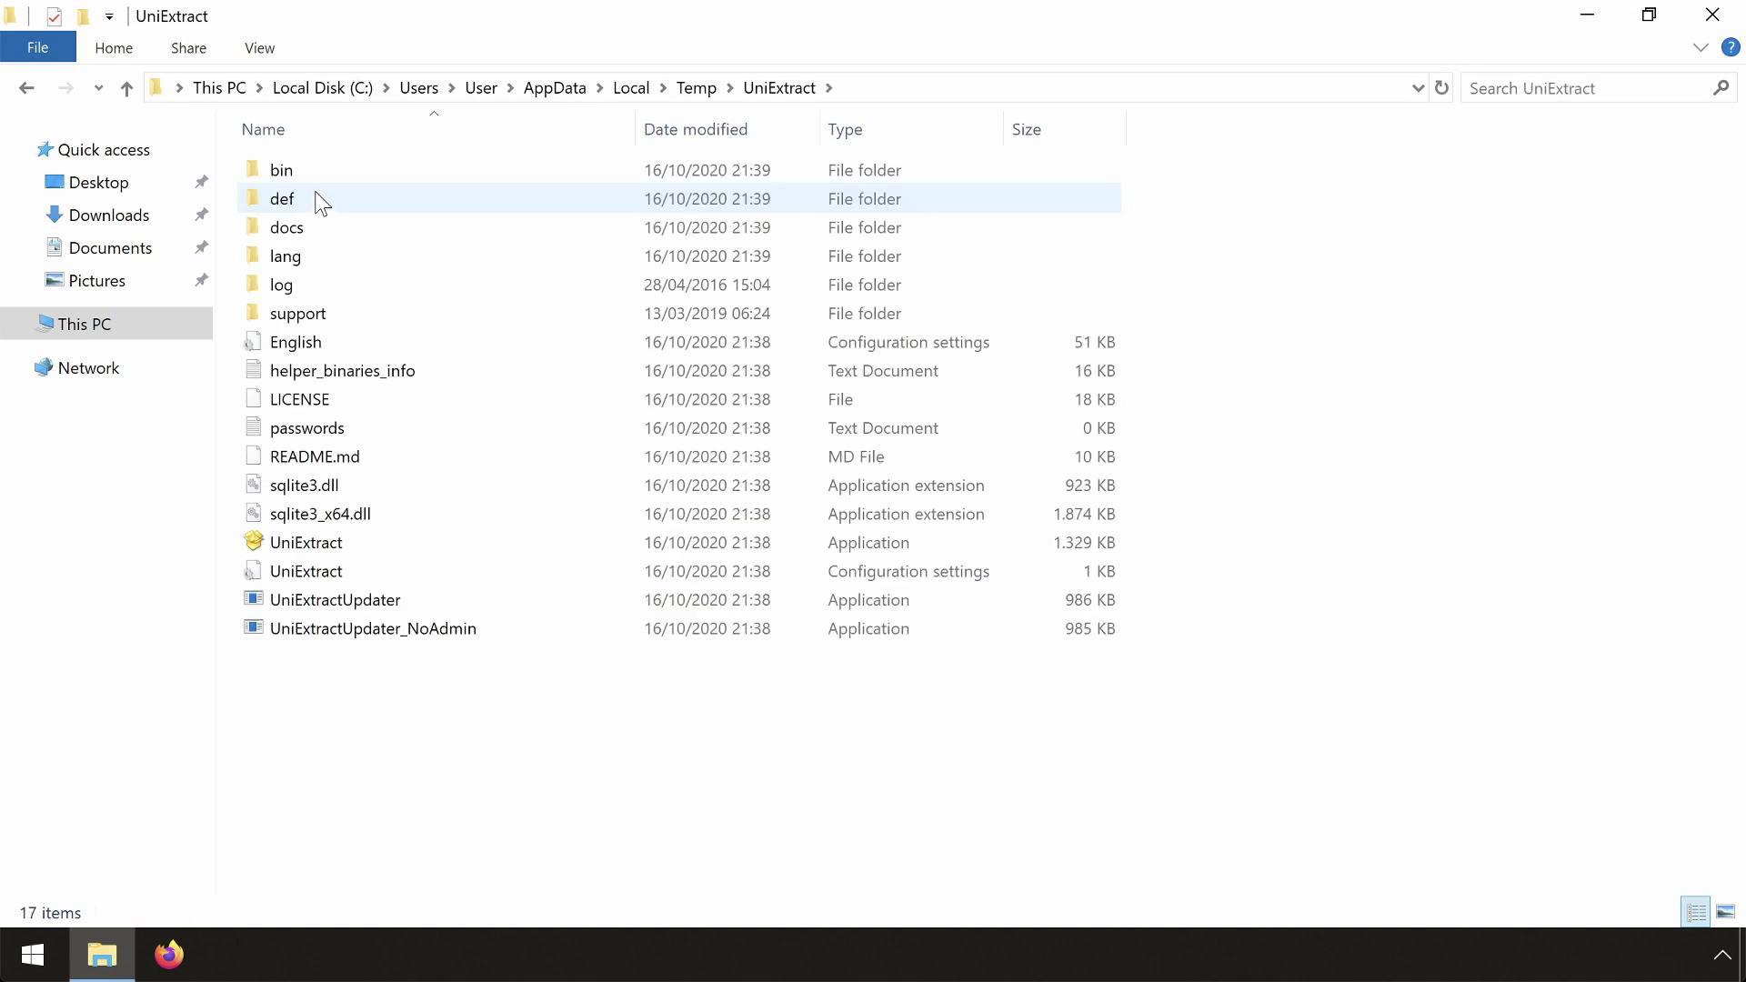
Launch the UniExtract application and complete its First Start Assistant without changing any preferences.
double_click(320, 548)
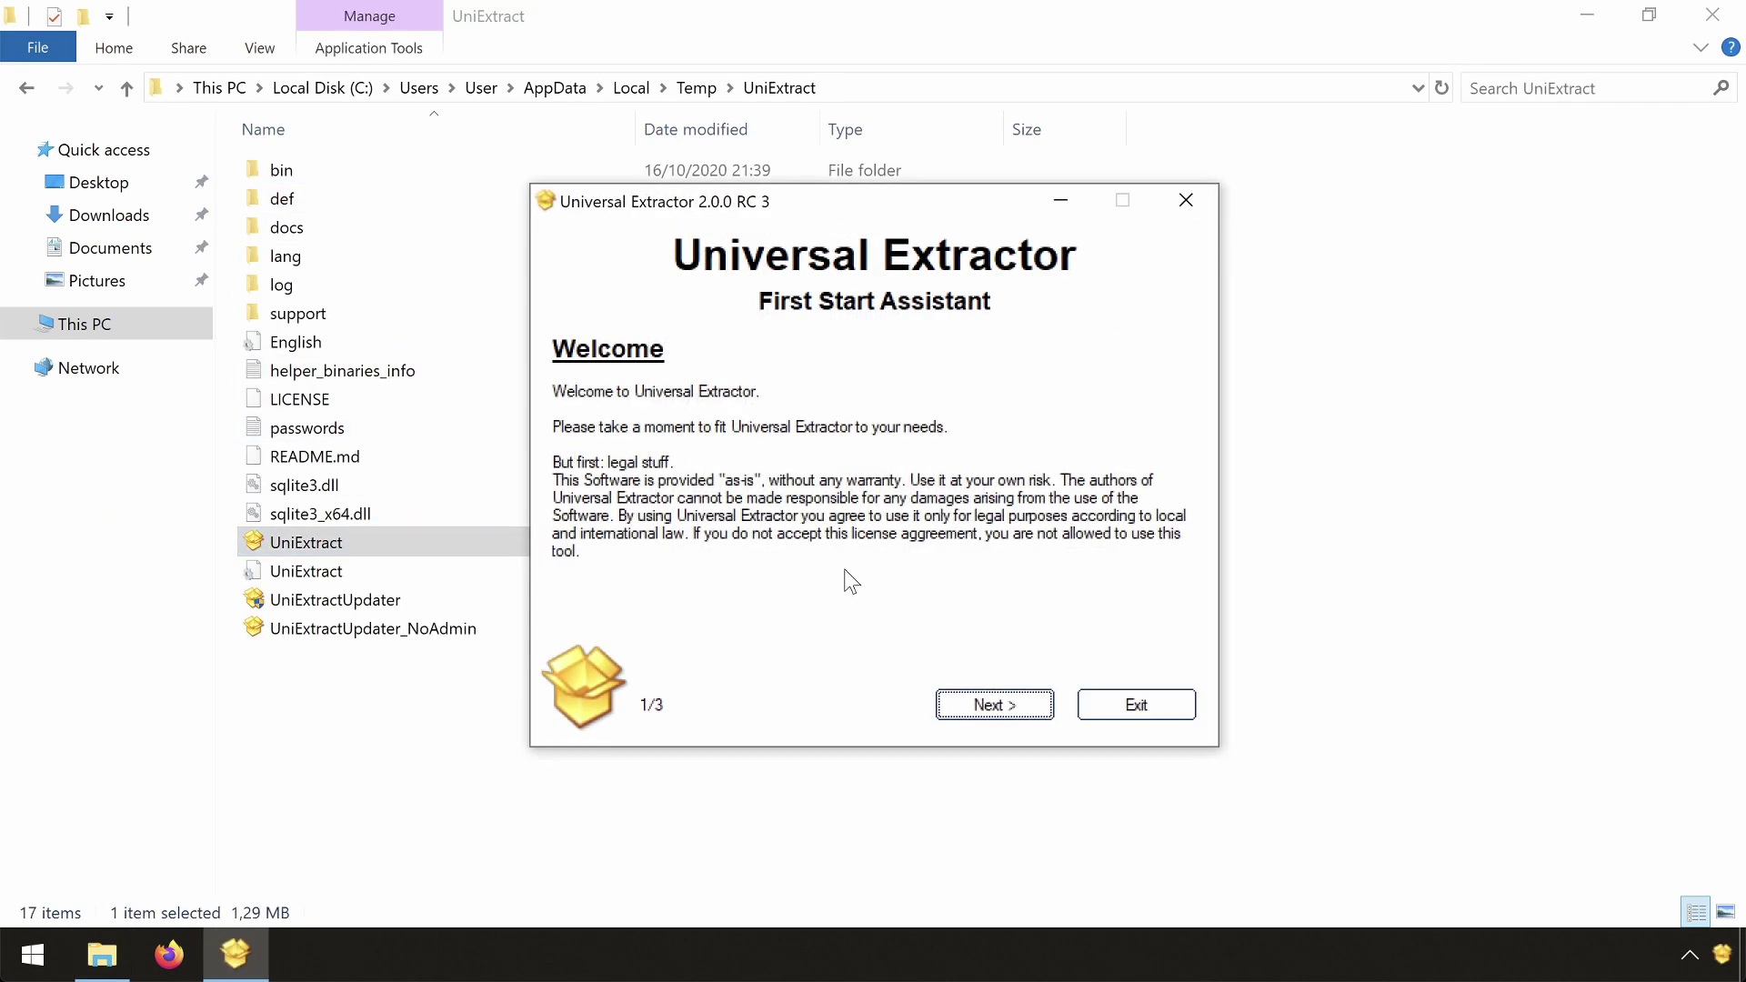
left_click(1017, 722)
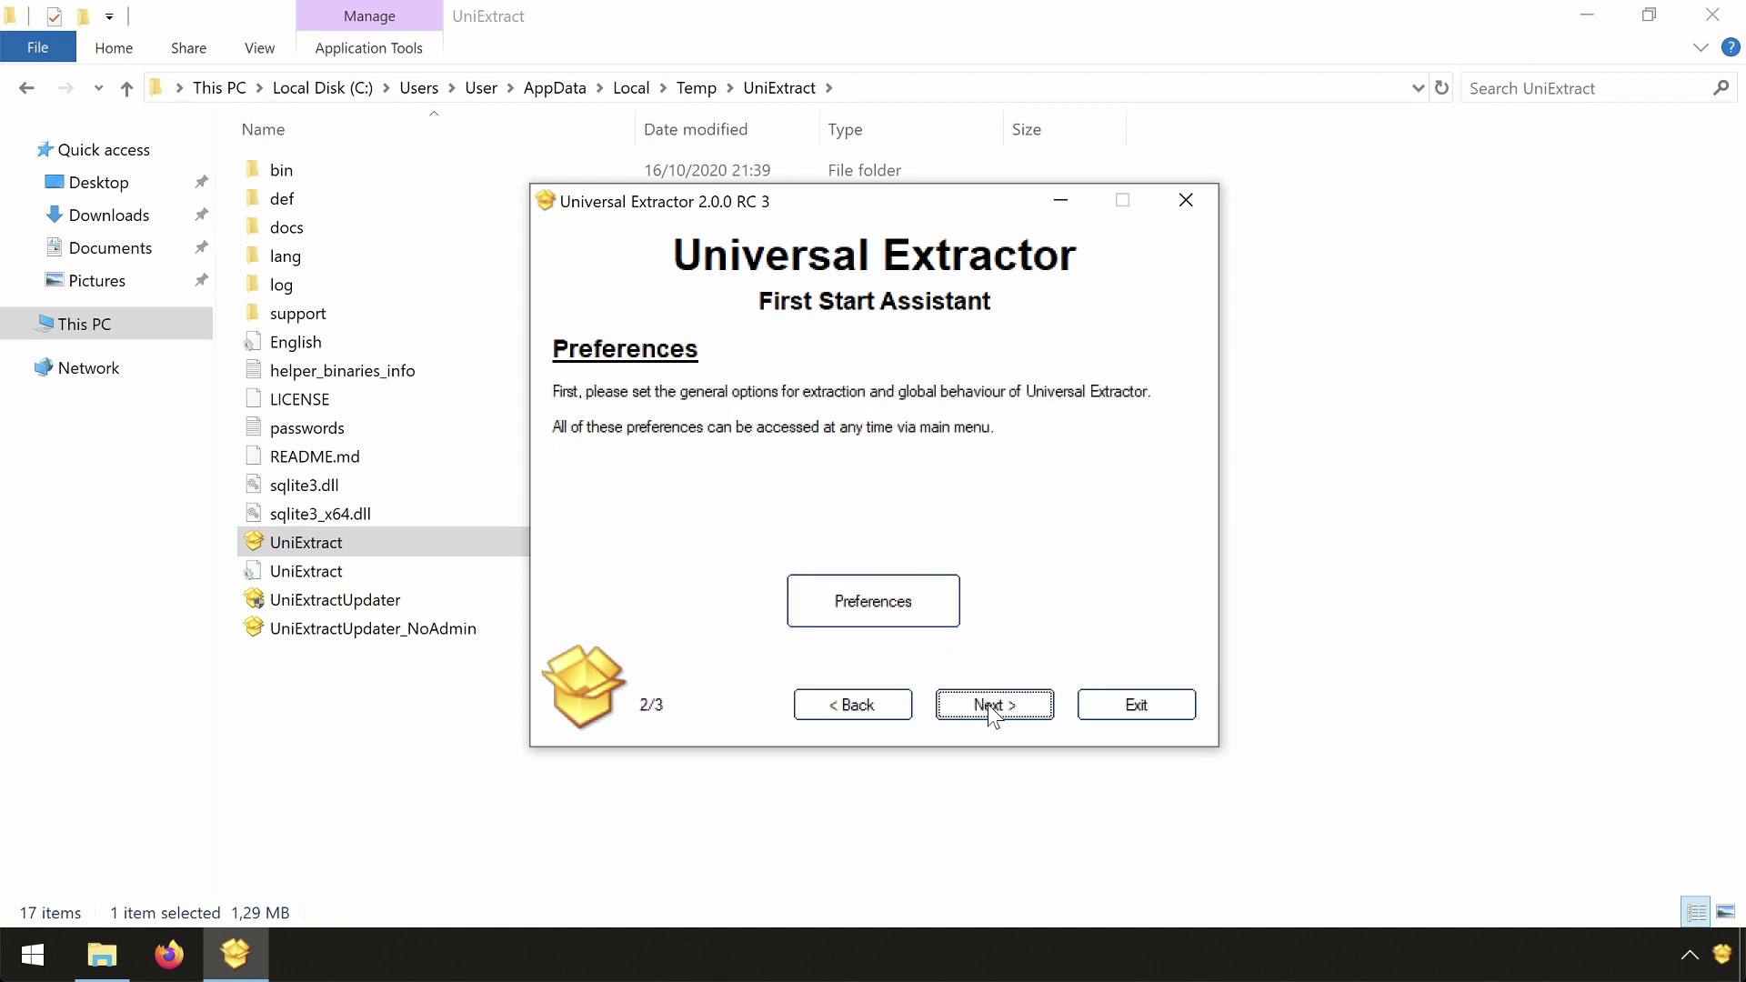
left_click(992, 709)
left_click(991, 705)
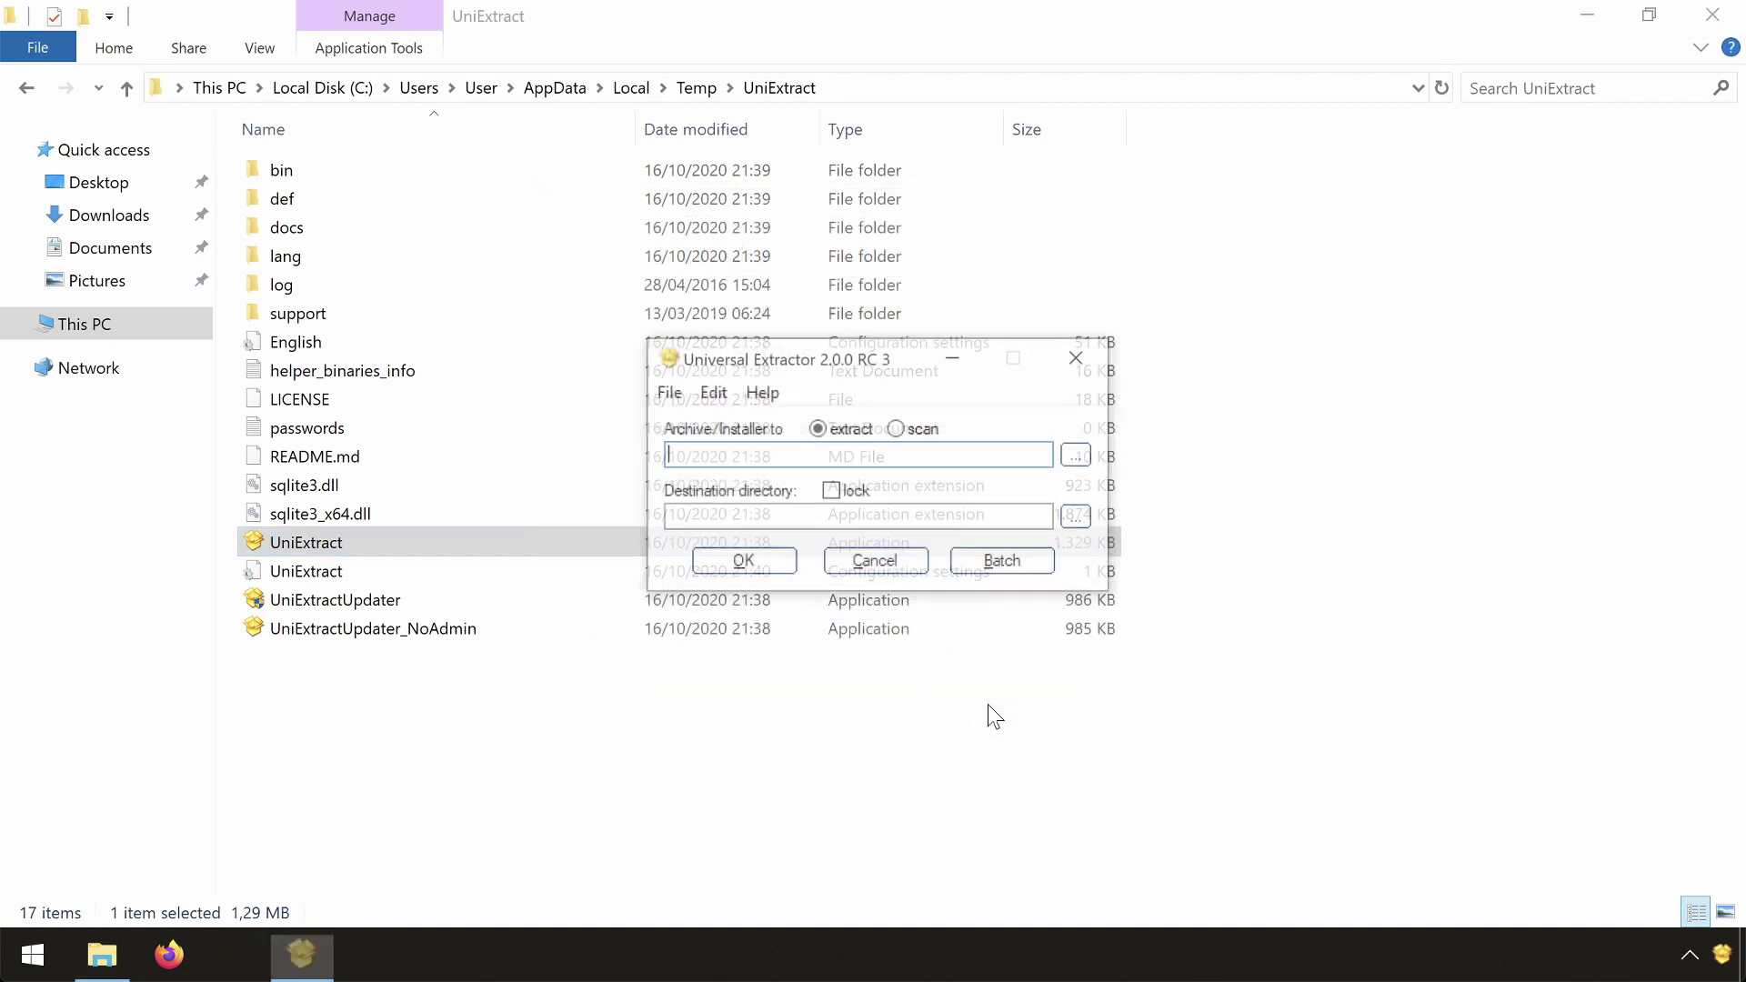
Choose the data1 cabinet file in the UoDemoInstaller folder under %TEMP% as the archive to extract.
left_click(1081, 459)
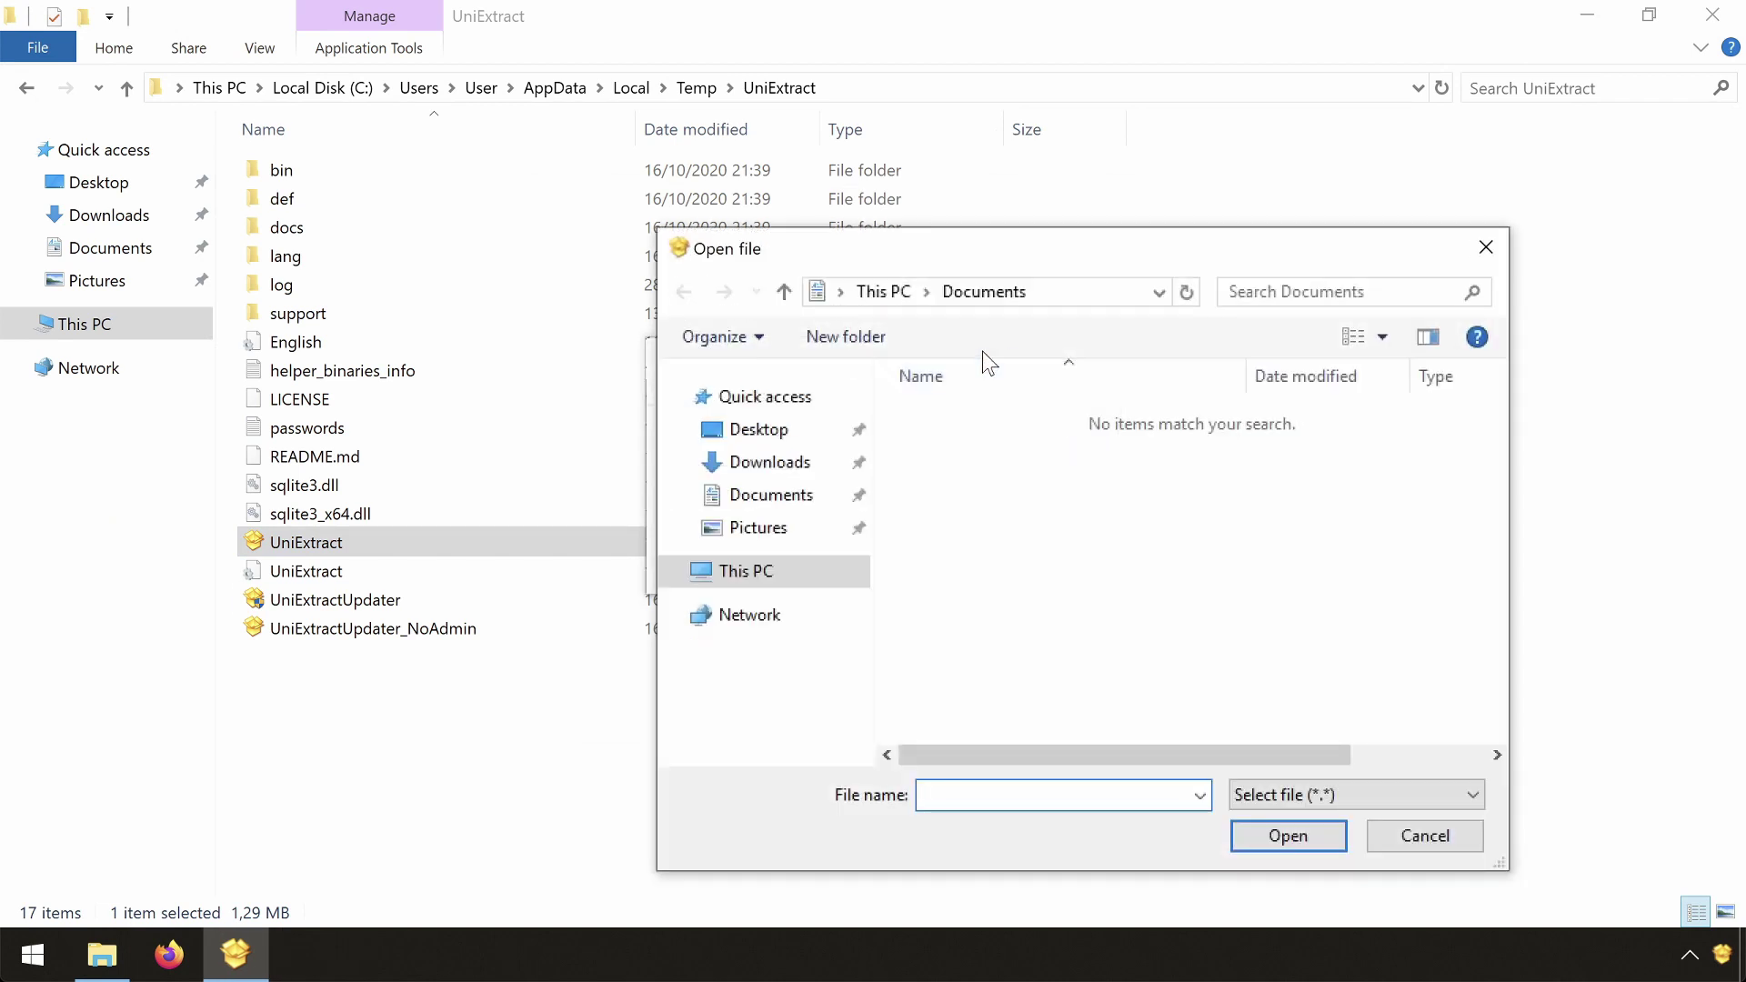
left_click(1048, 291)
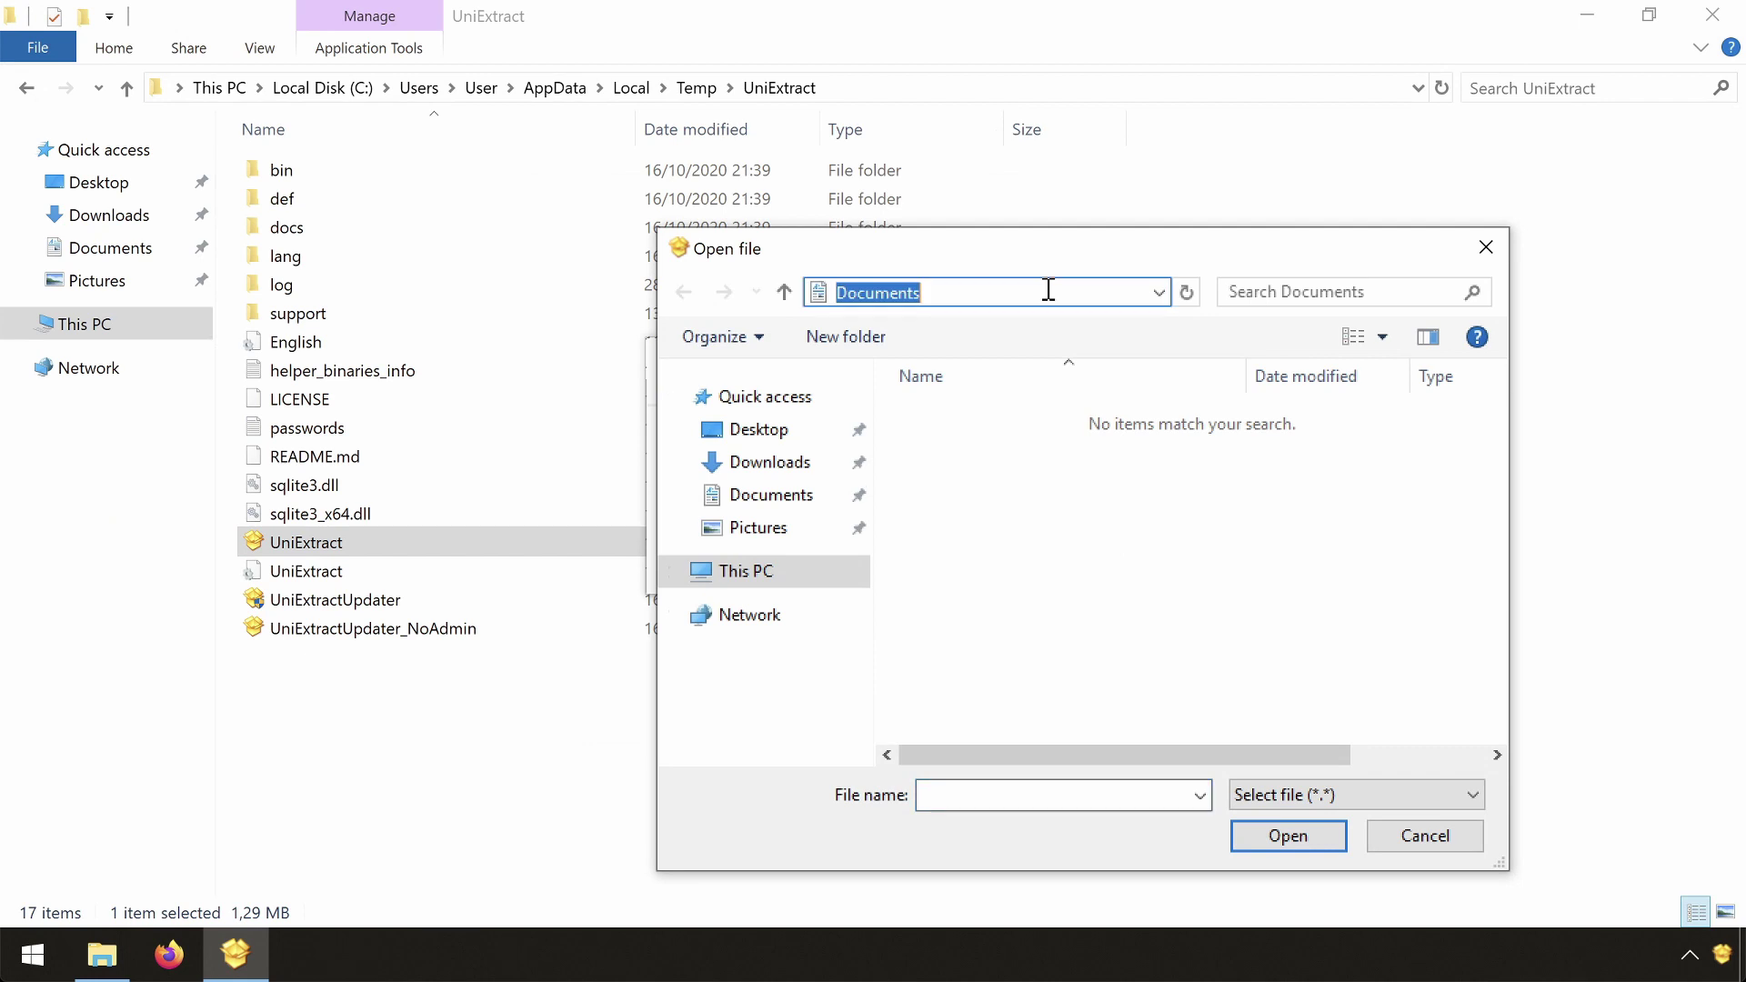
type("%TEMP%")
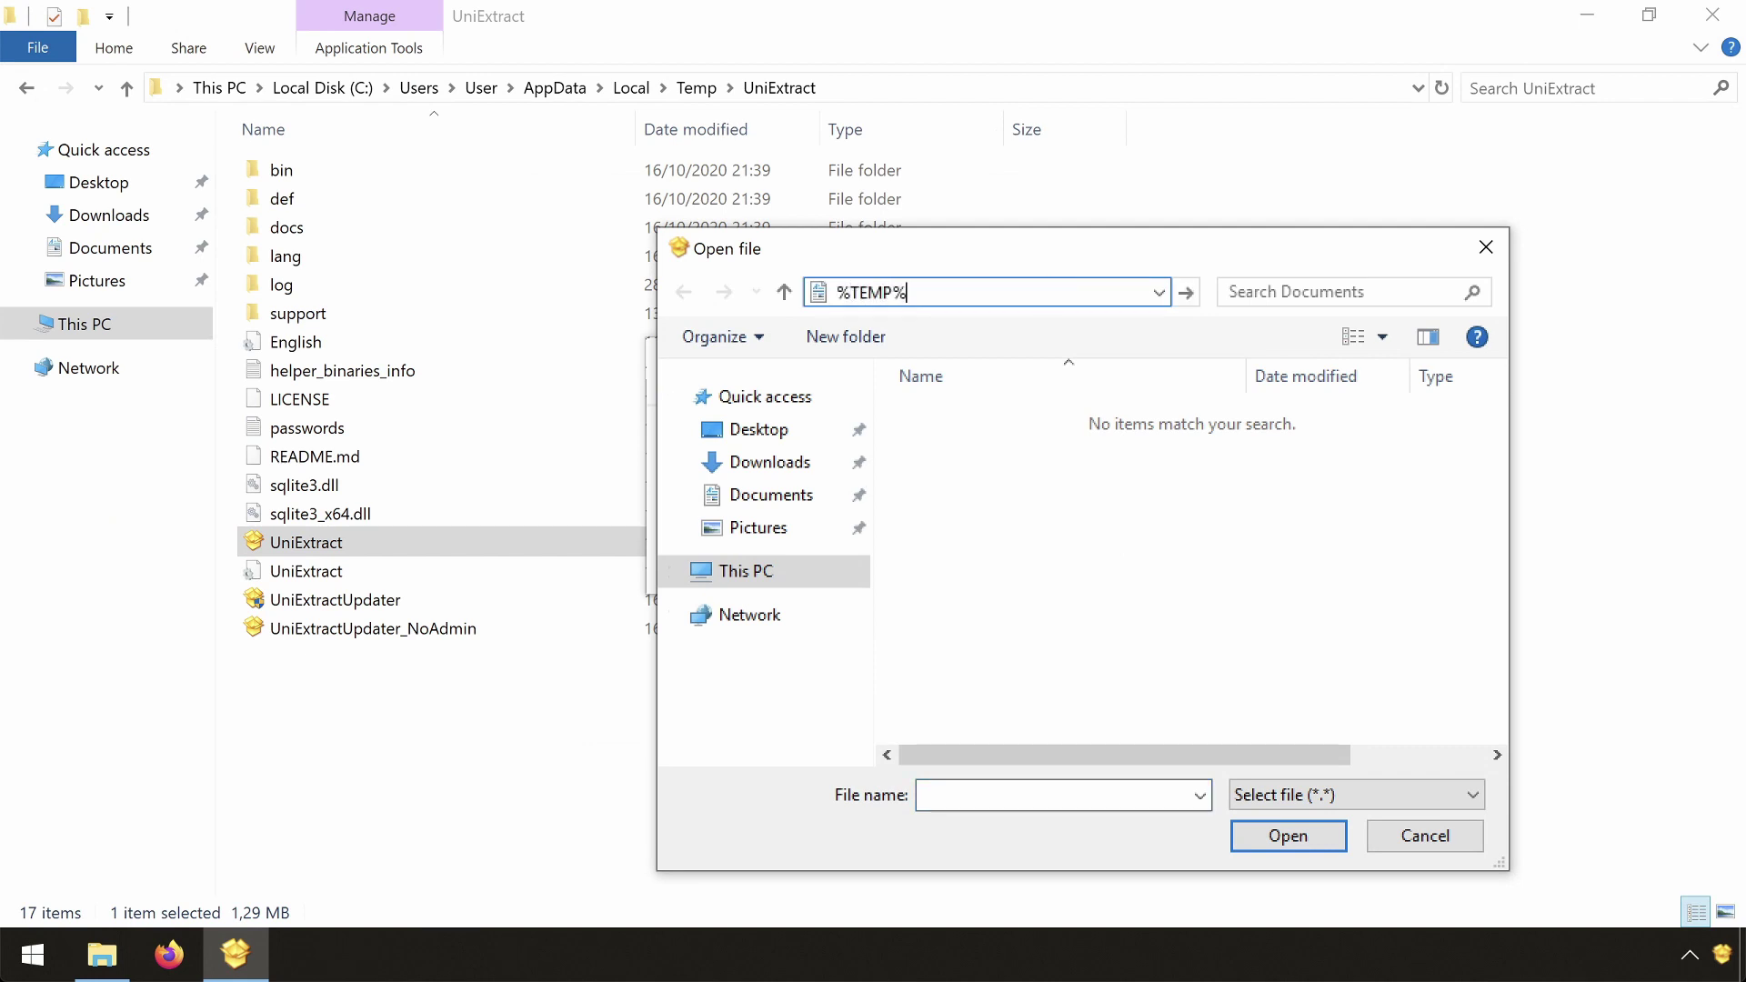
key("Return")
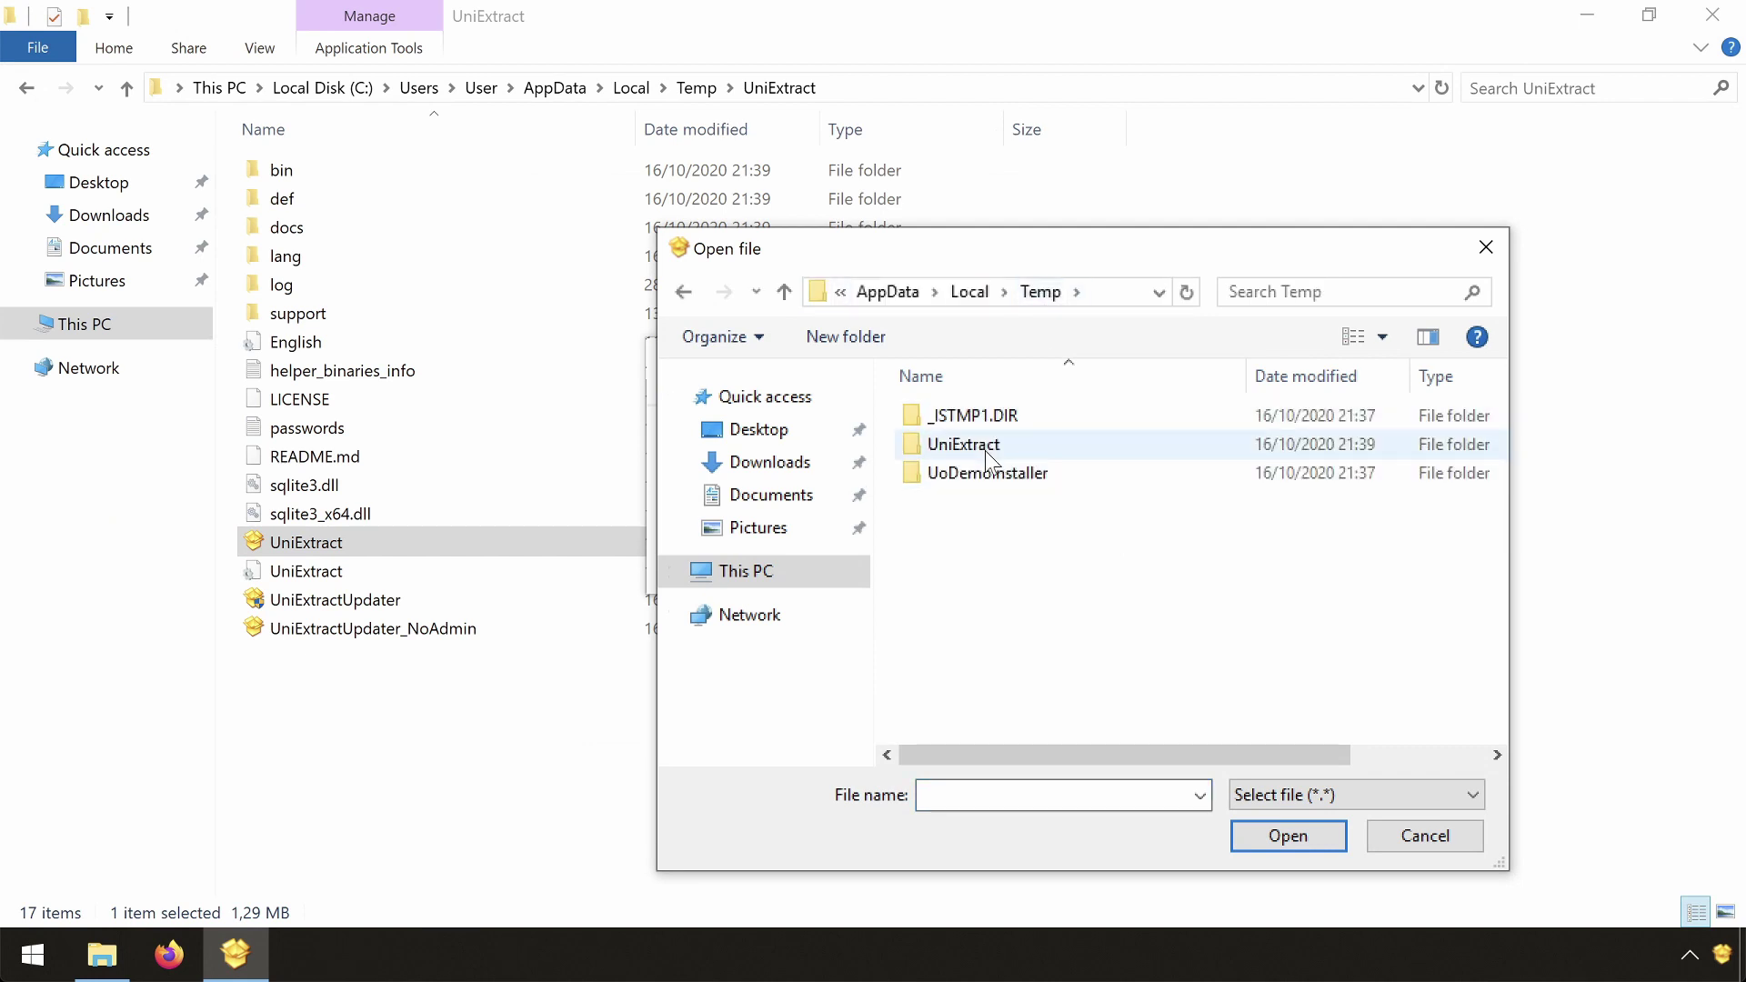
left_click(985, 471)
double_click(985, 470)
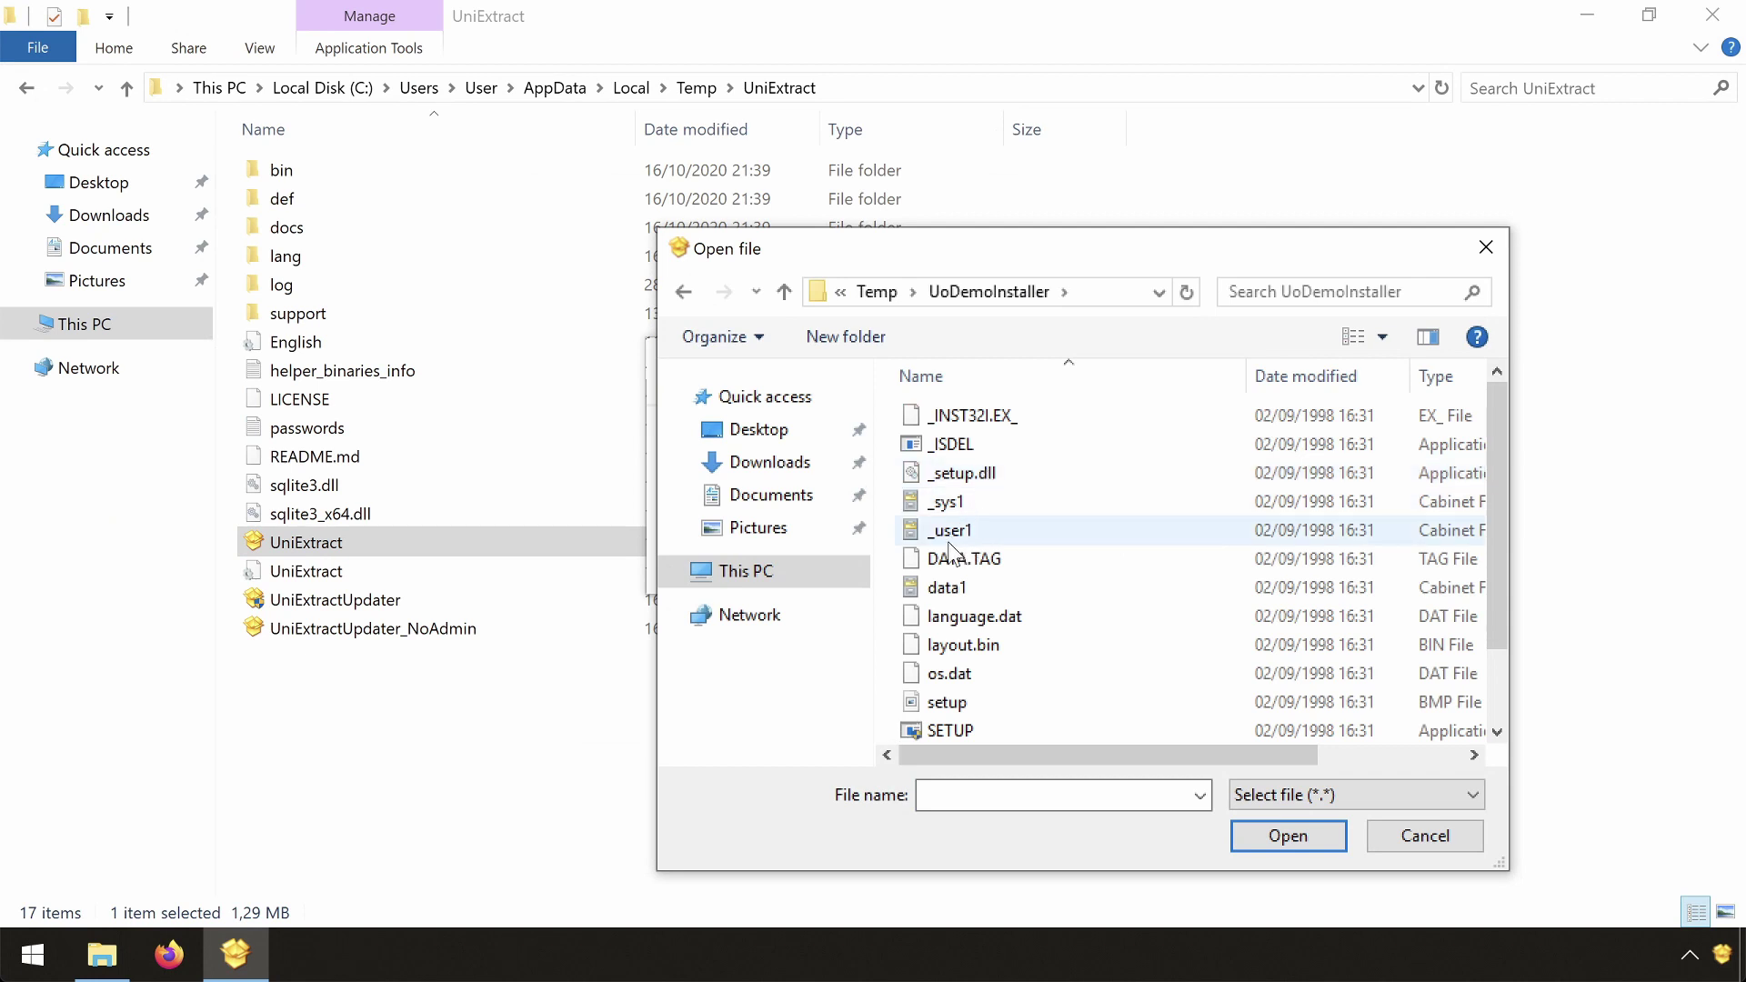
double_click(950, 587)
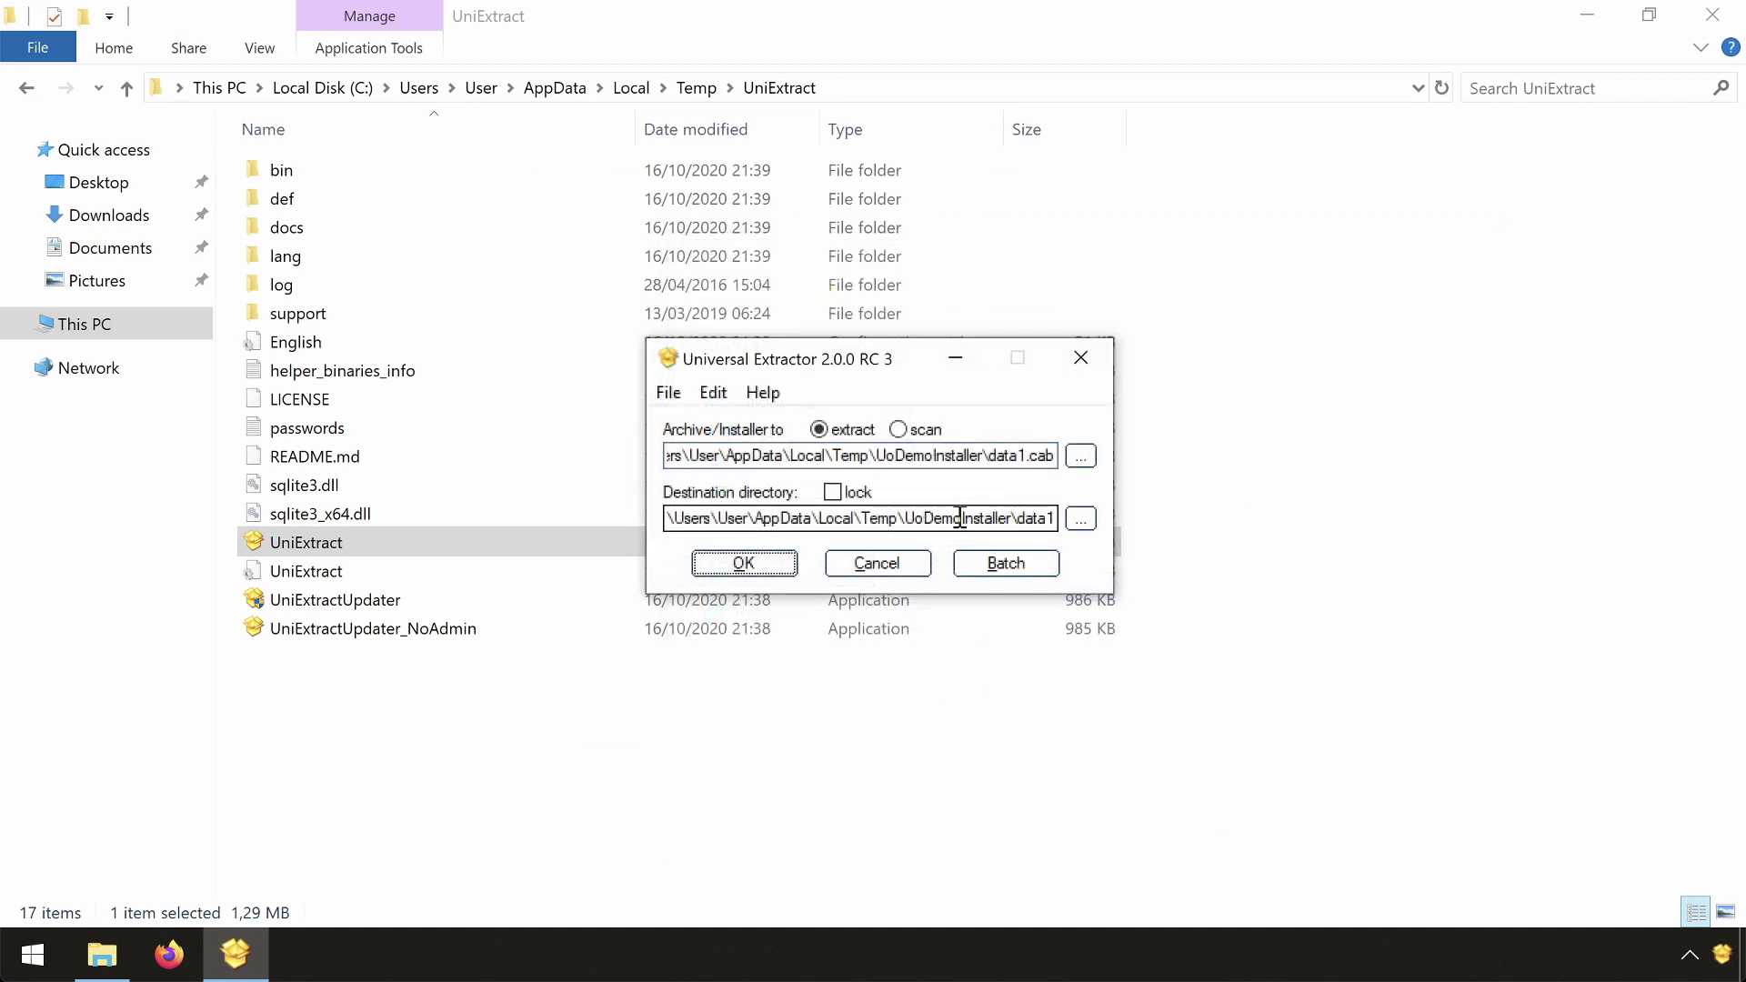
Change the destination directory to the UoDemoFiles folder under Temp and start the extraction.
left_click_drag(965, 516, 1167, 505)
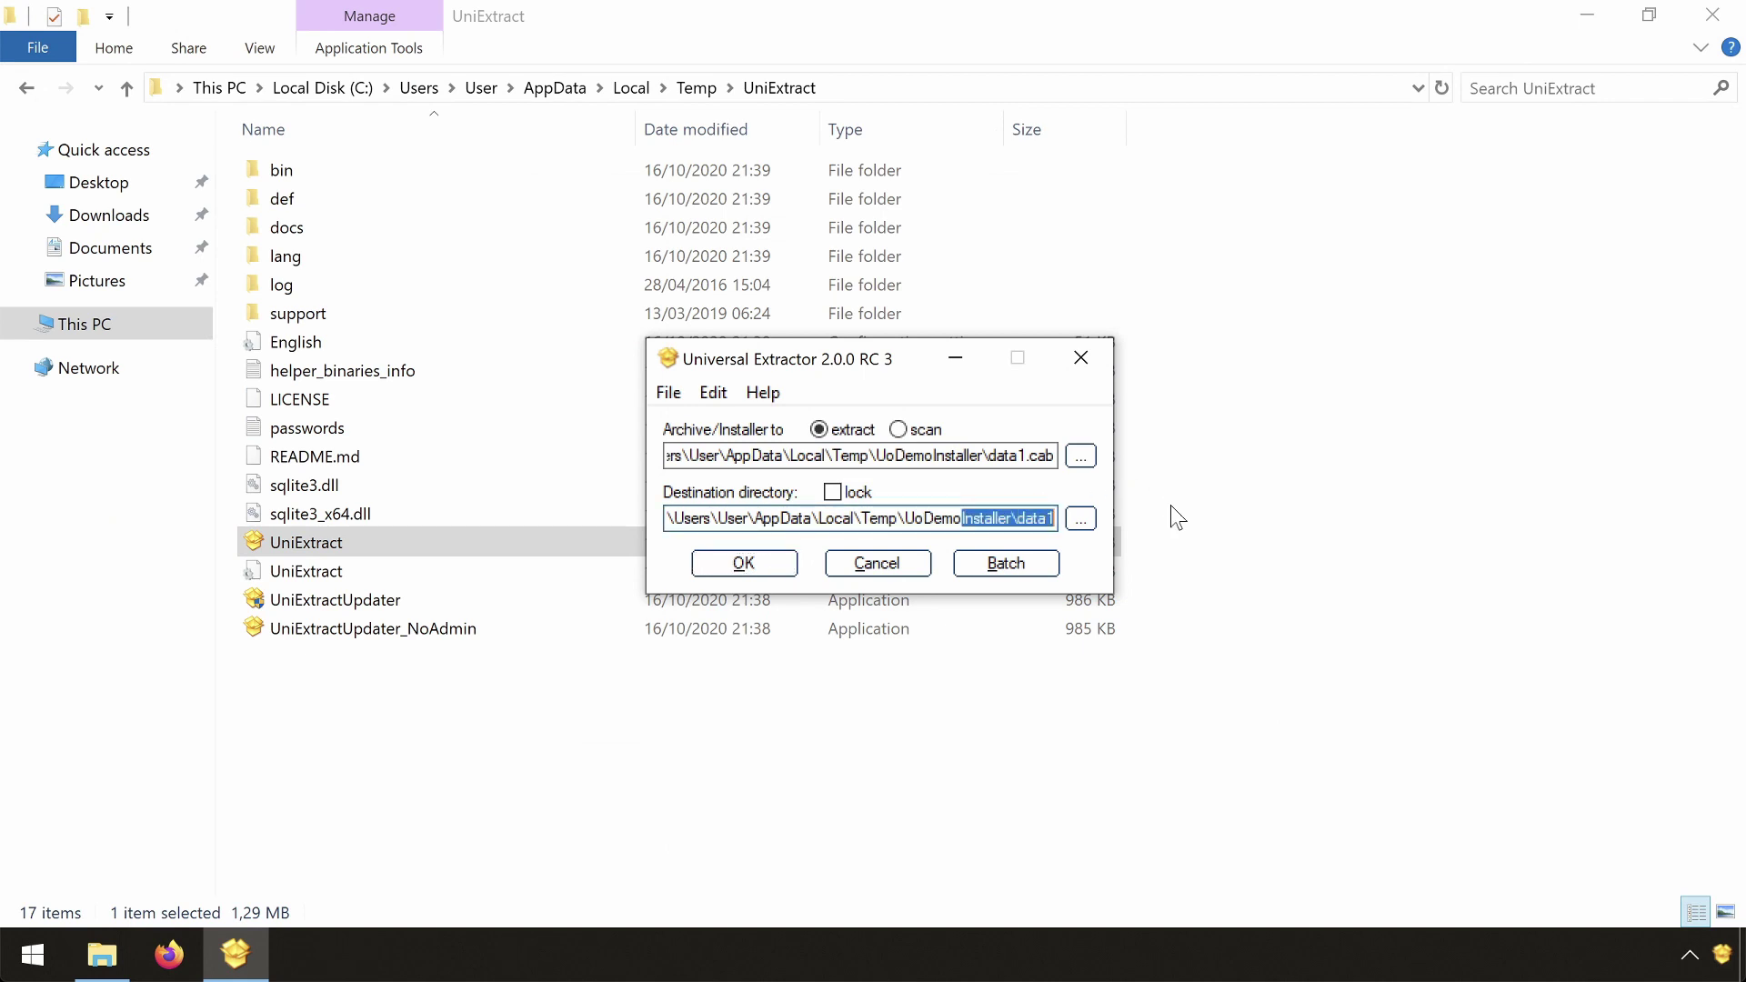
type("Files")
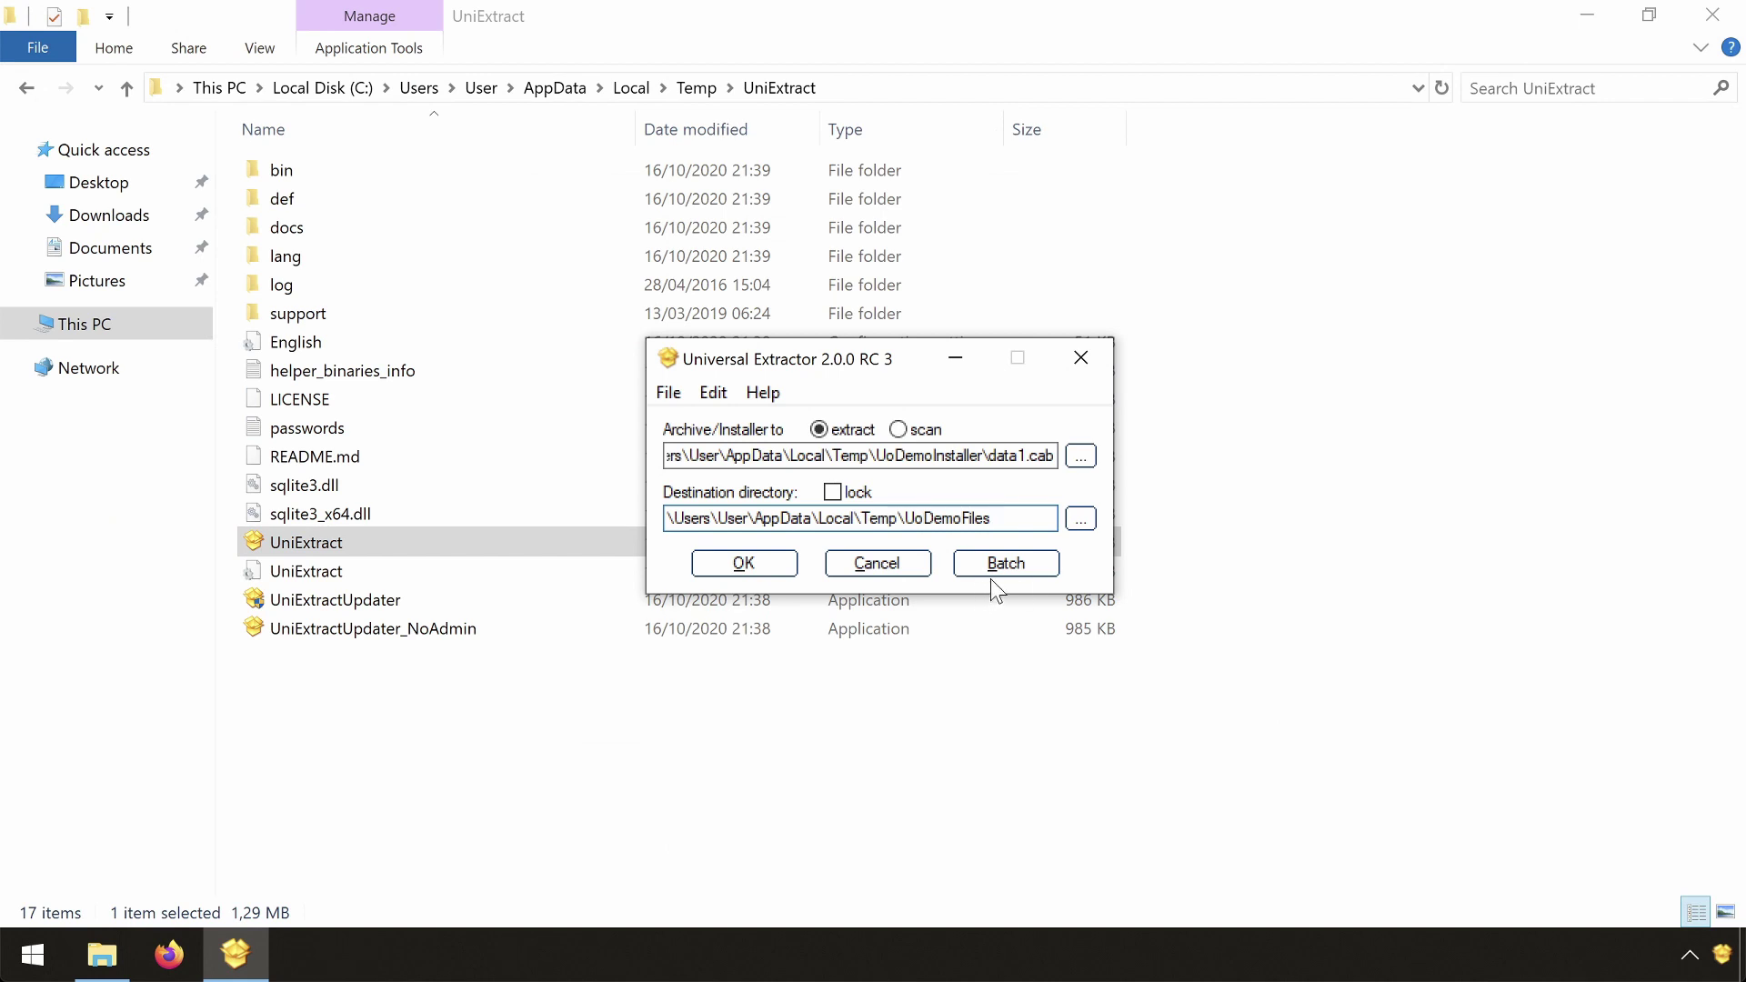
left_click(772, 567)
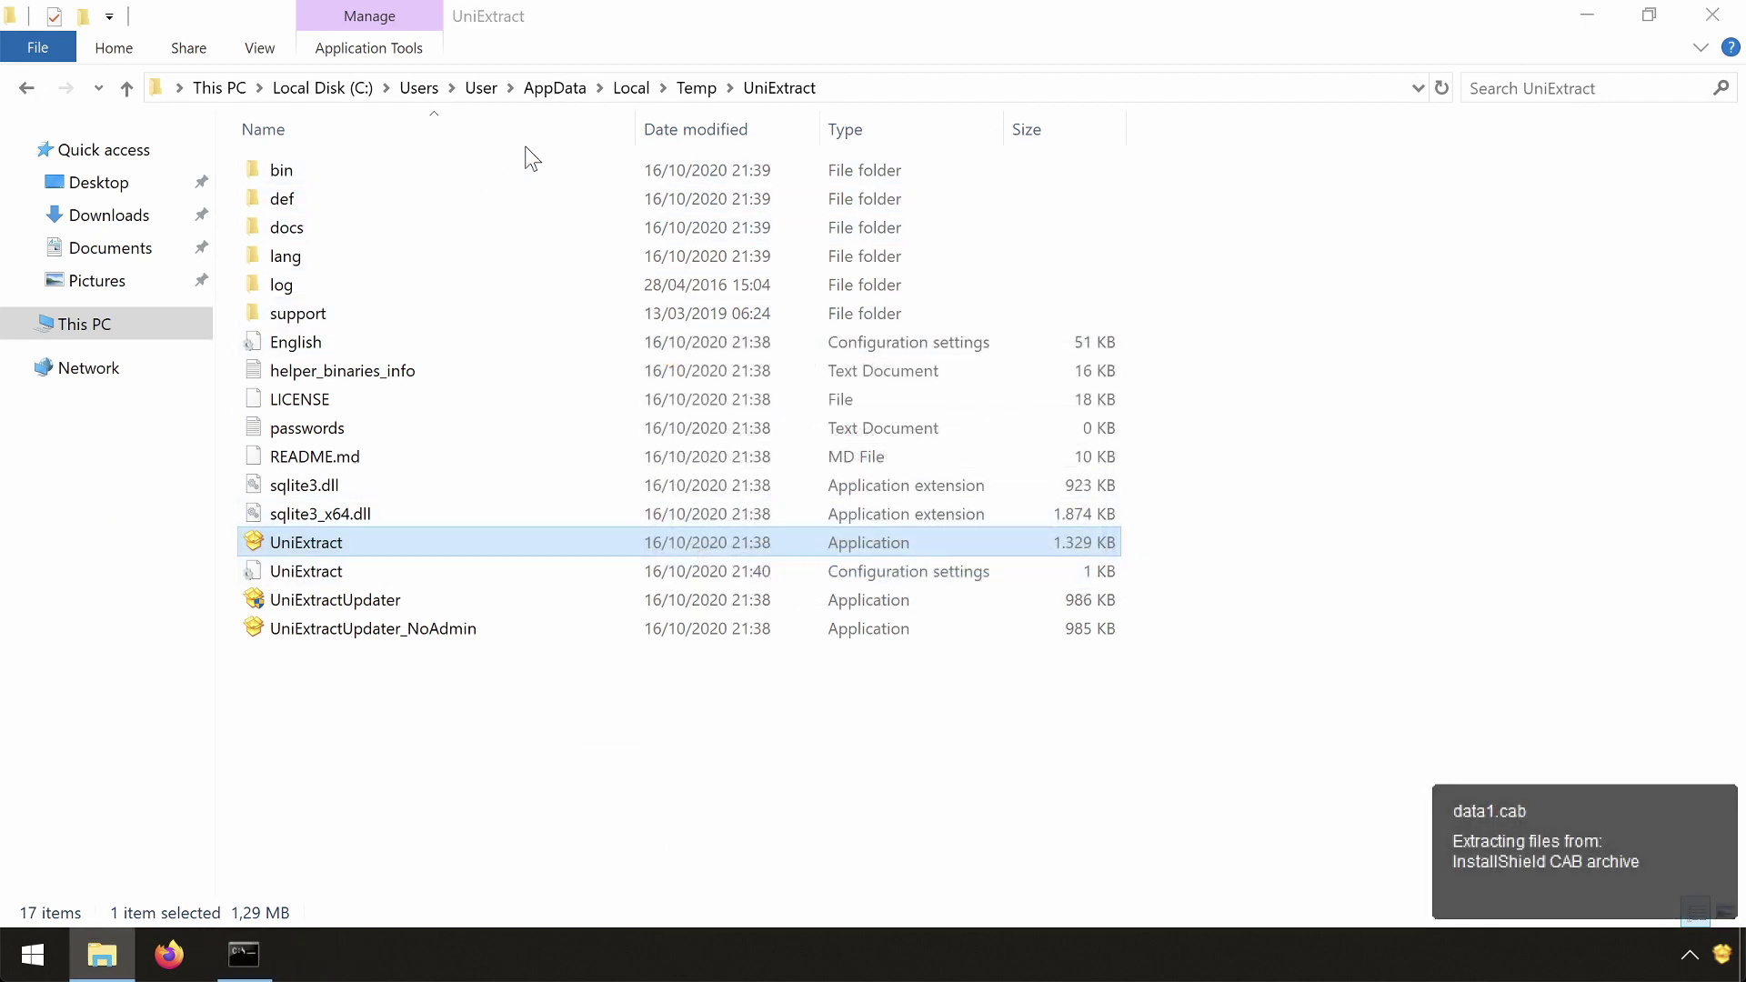
Copy uodemo.dat and the UoDemo application from Program_Executable_Files inside Temp's UoDemoFiles folder.
left_click(693, 89)
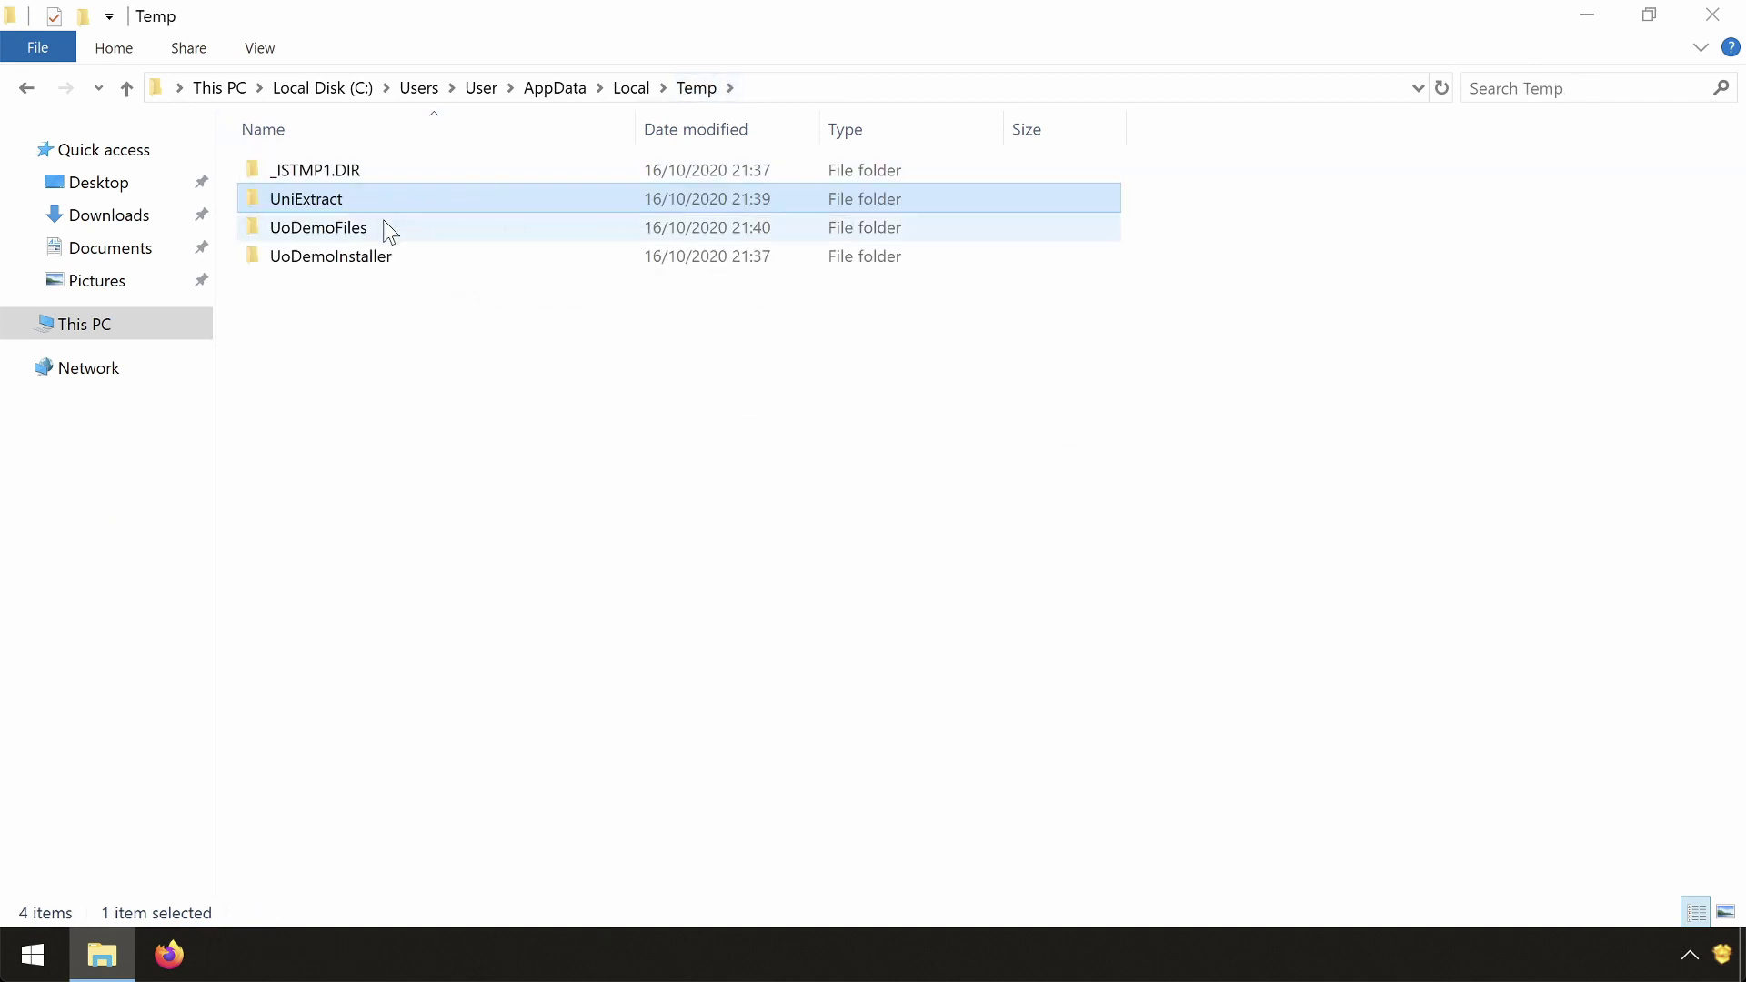
double_click(352, 227)
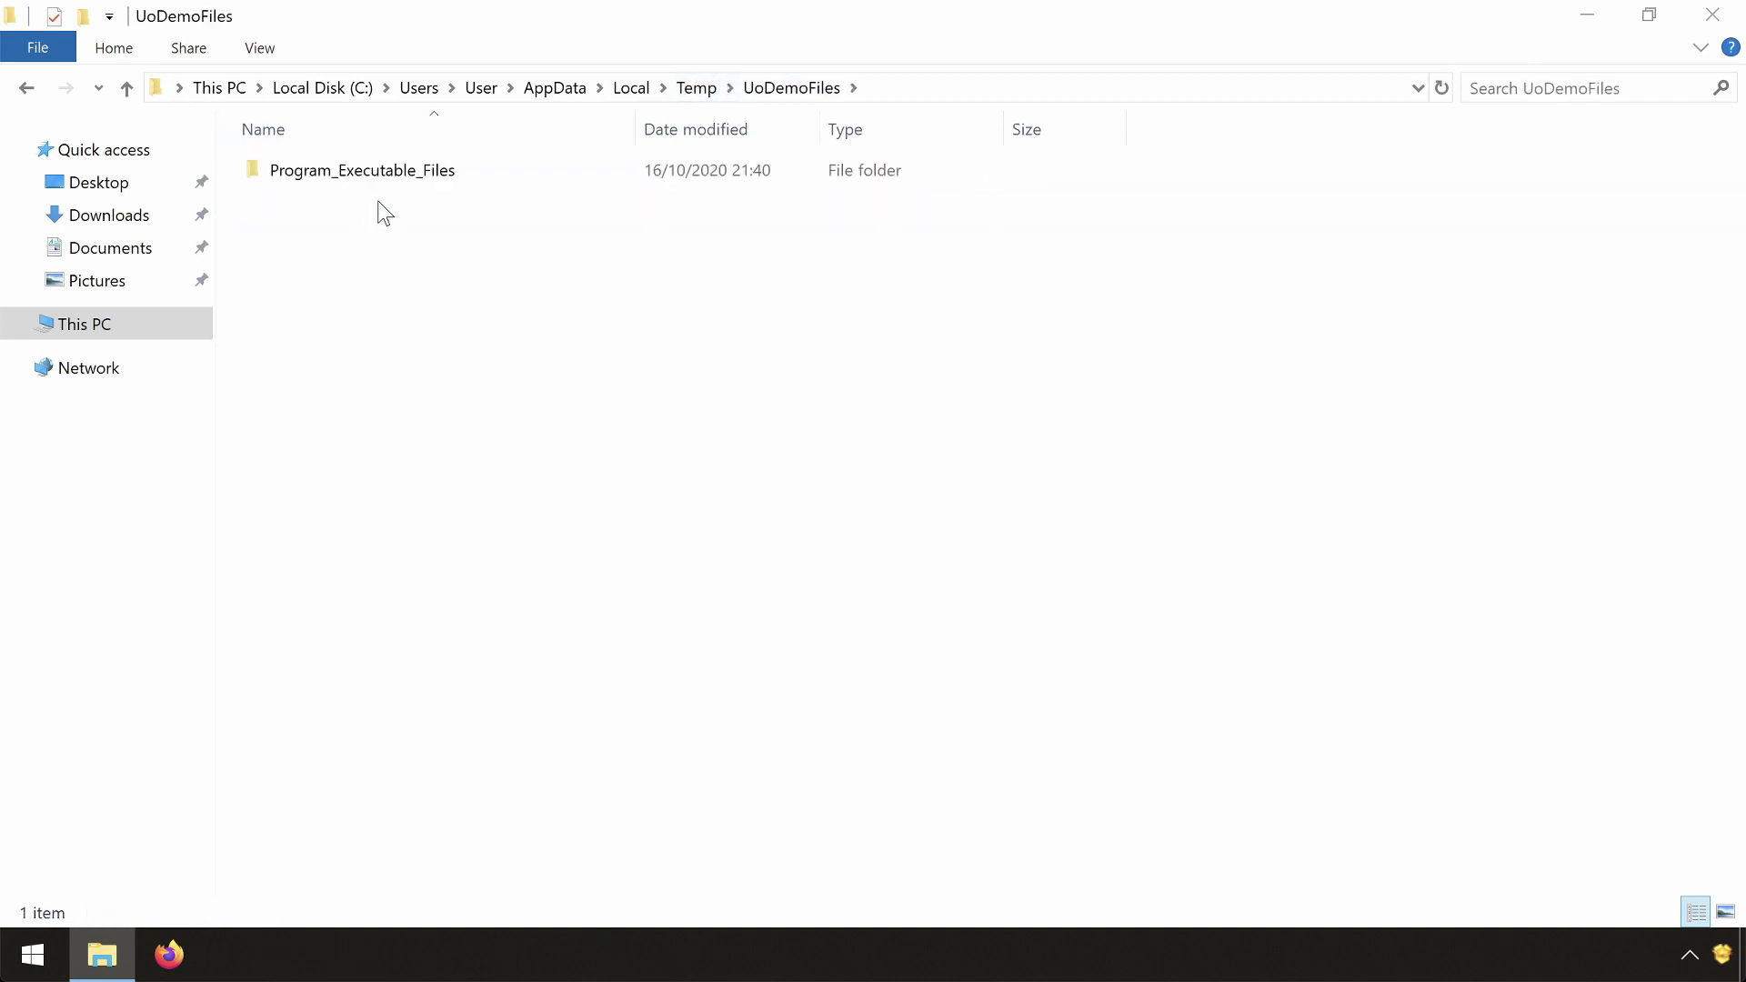
double_click(385, 174)
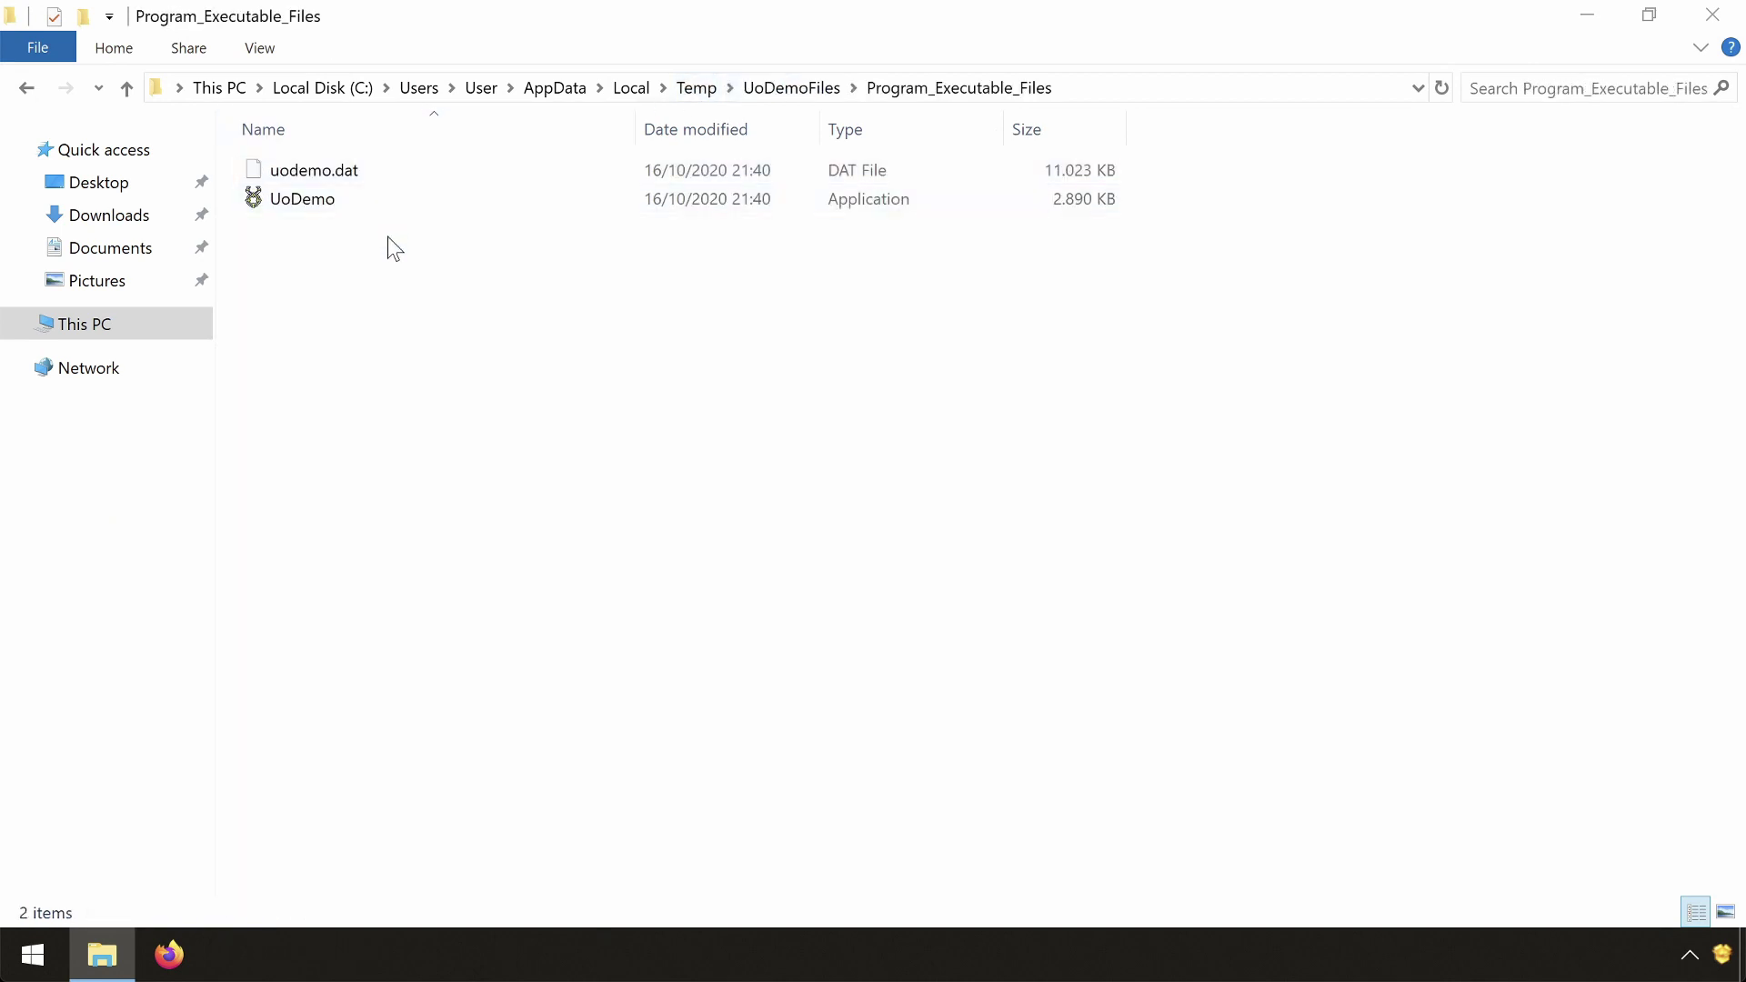
left_click_drag(385, 233, 296, 162)
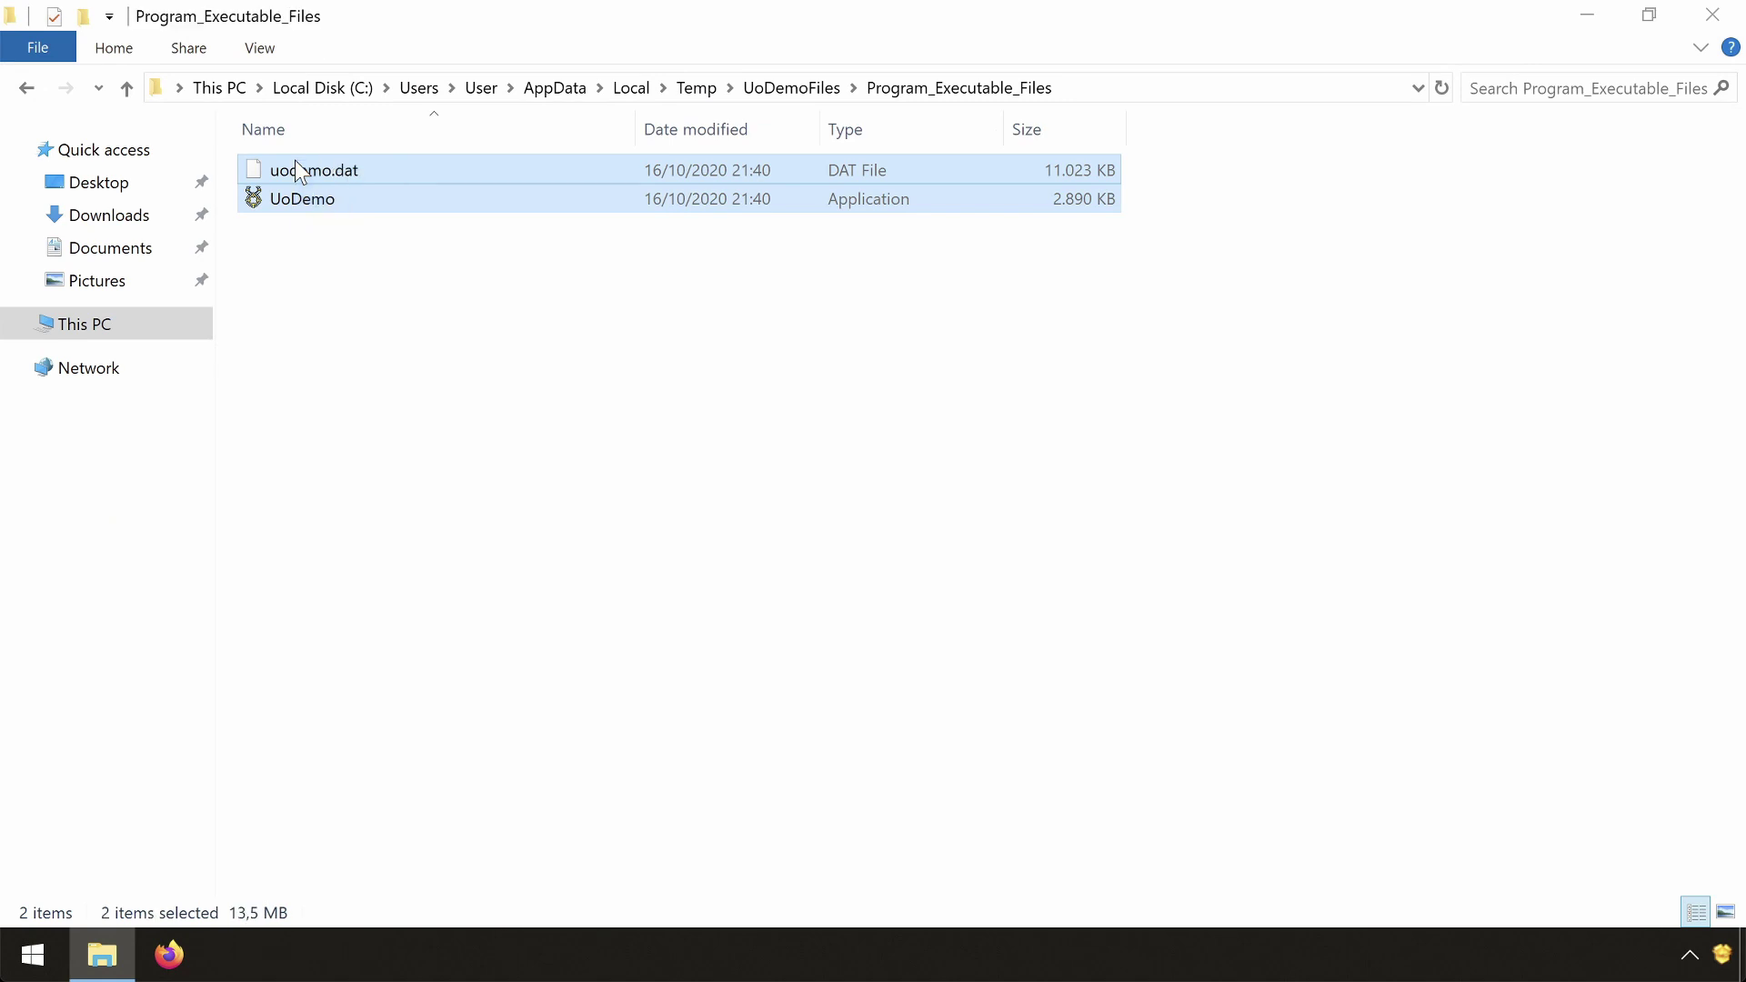
right_click(296, 168)
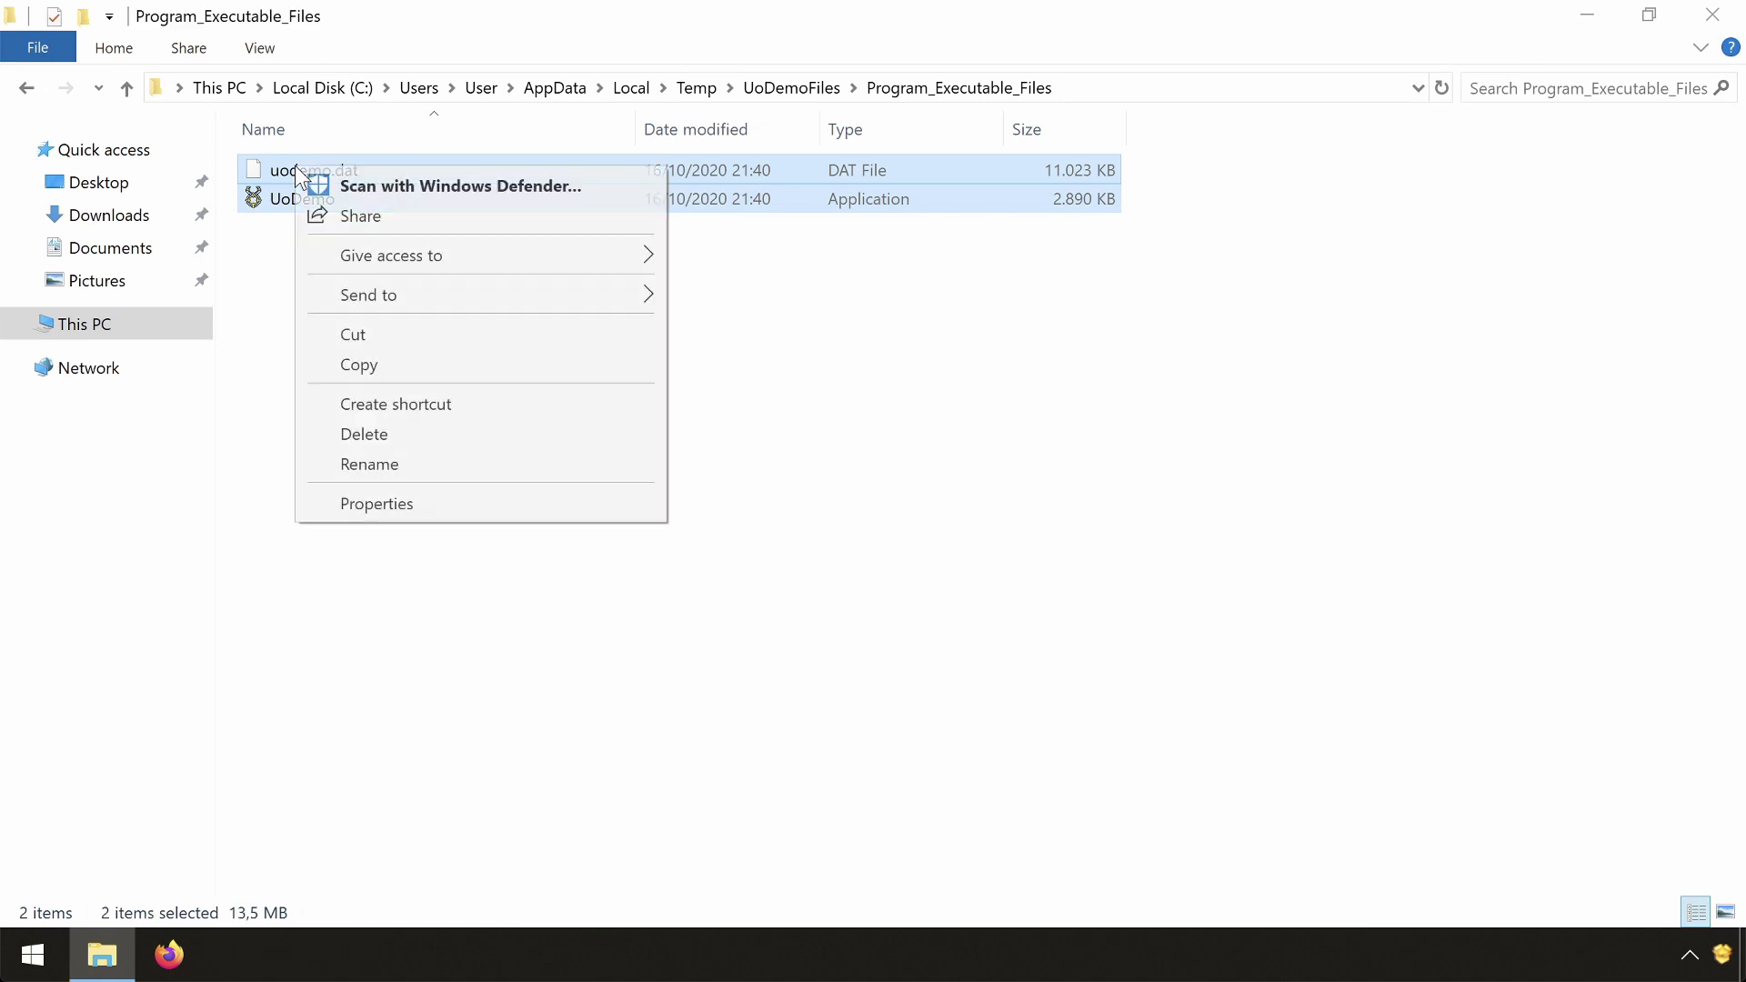
left_click(366, 365)
Paste the two copied demo files into the demo folder of c:\Games\Ultima Online and clear the selection.
left_click(1103, 80)
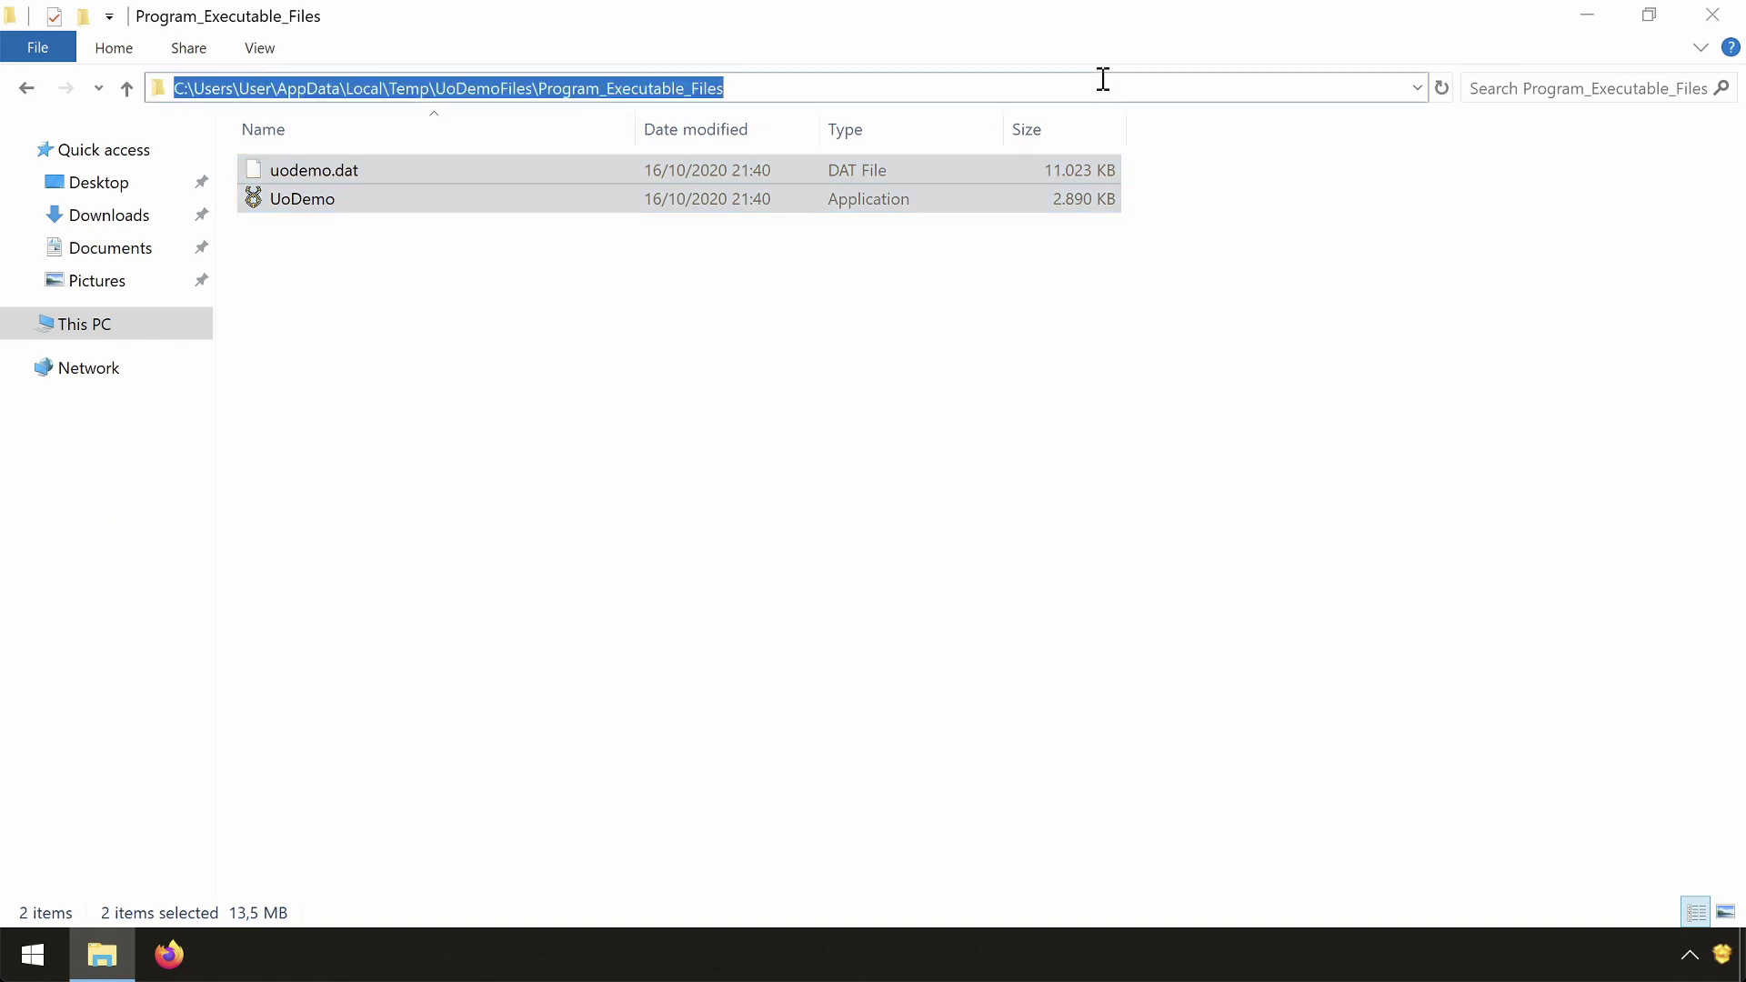
type("c:\\g")
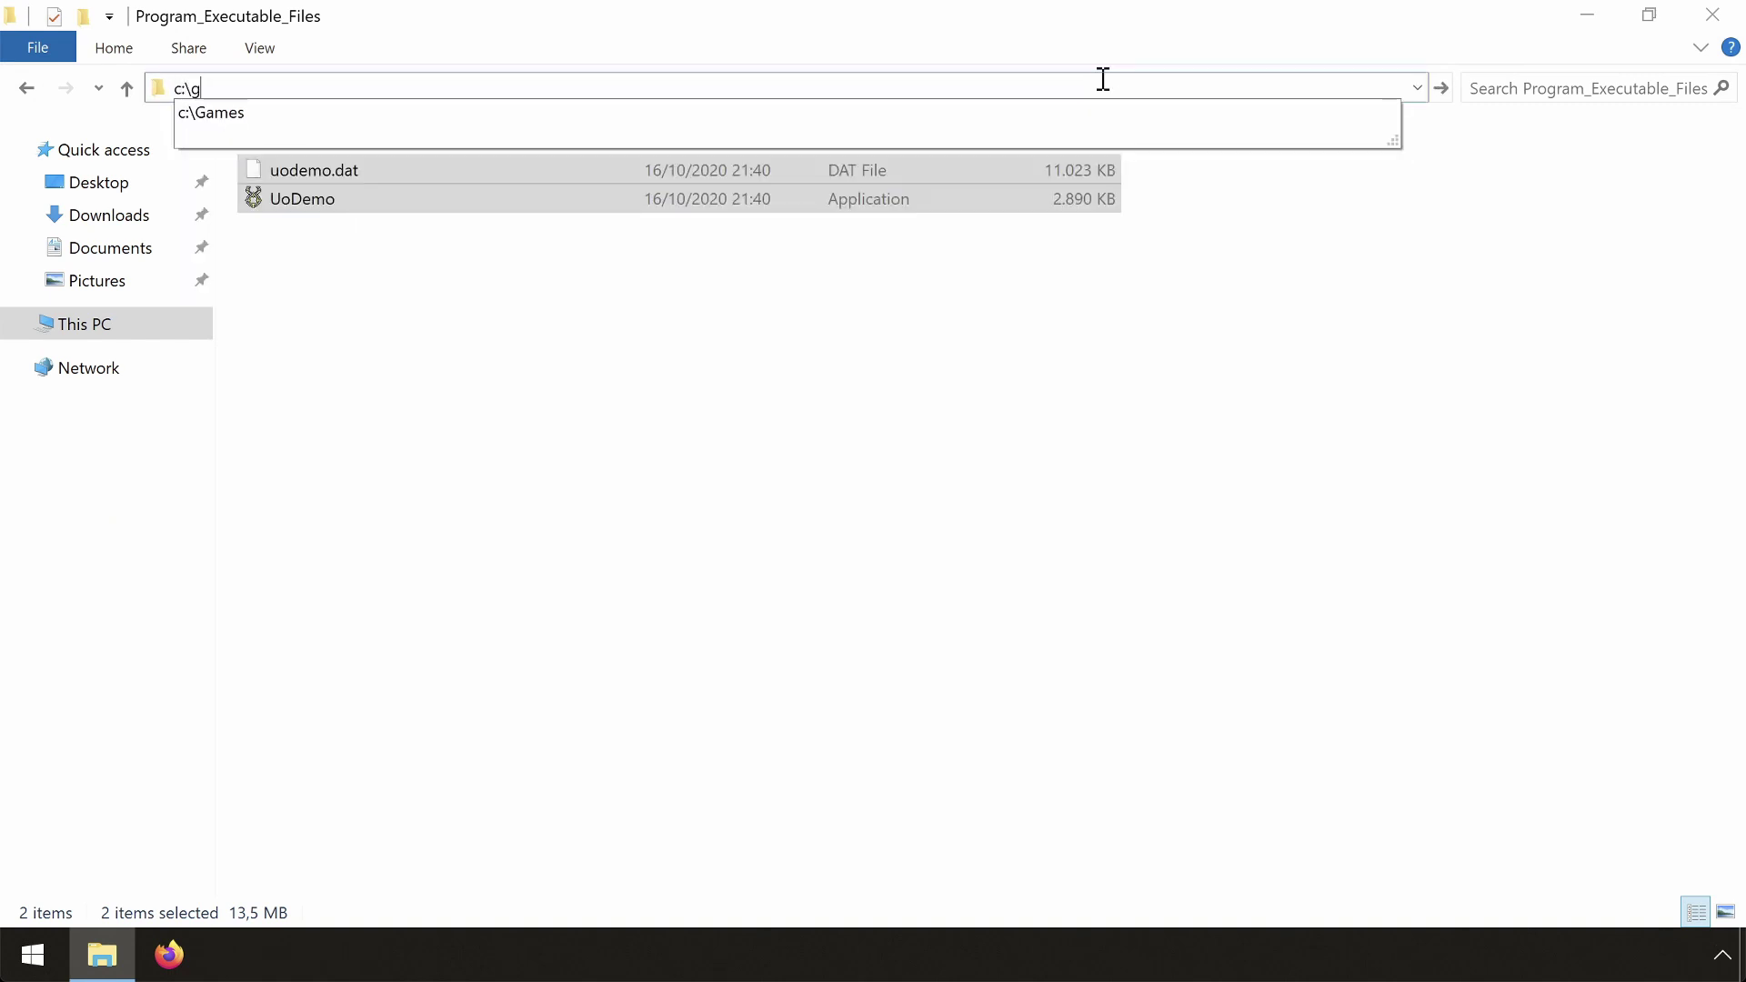
key("Down")
type("\\")
key("Down")
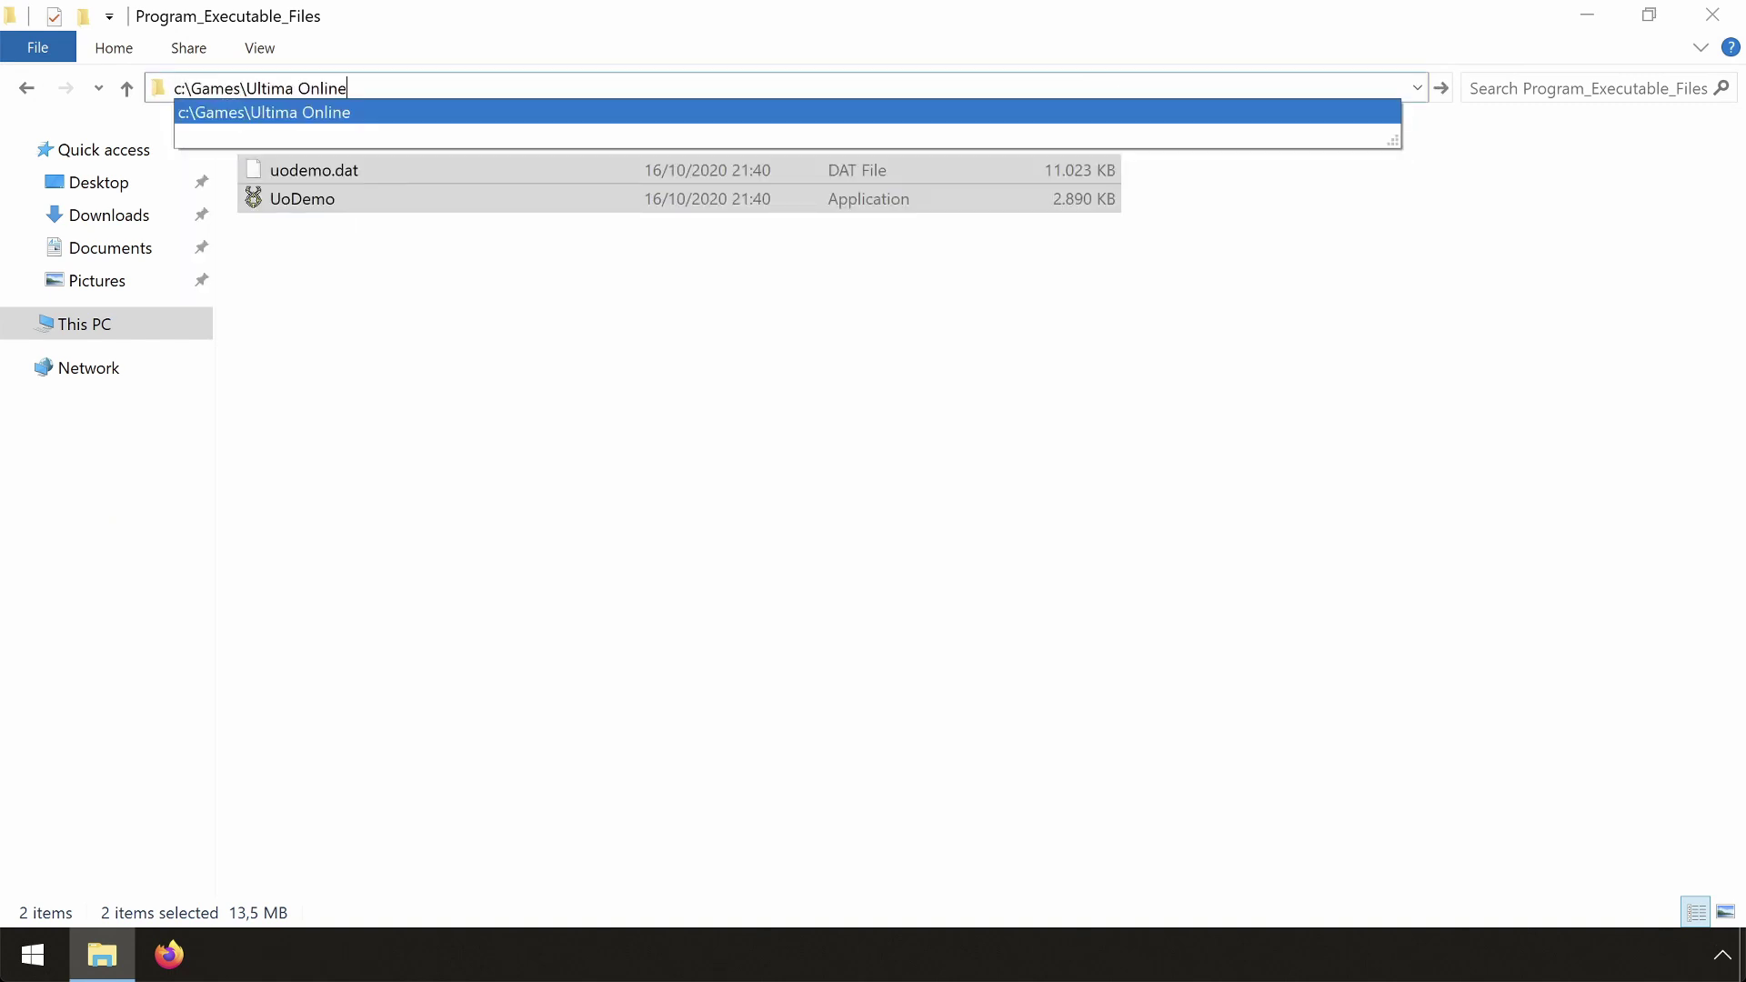
key("Return")
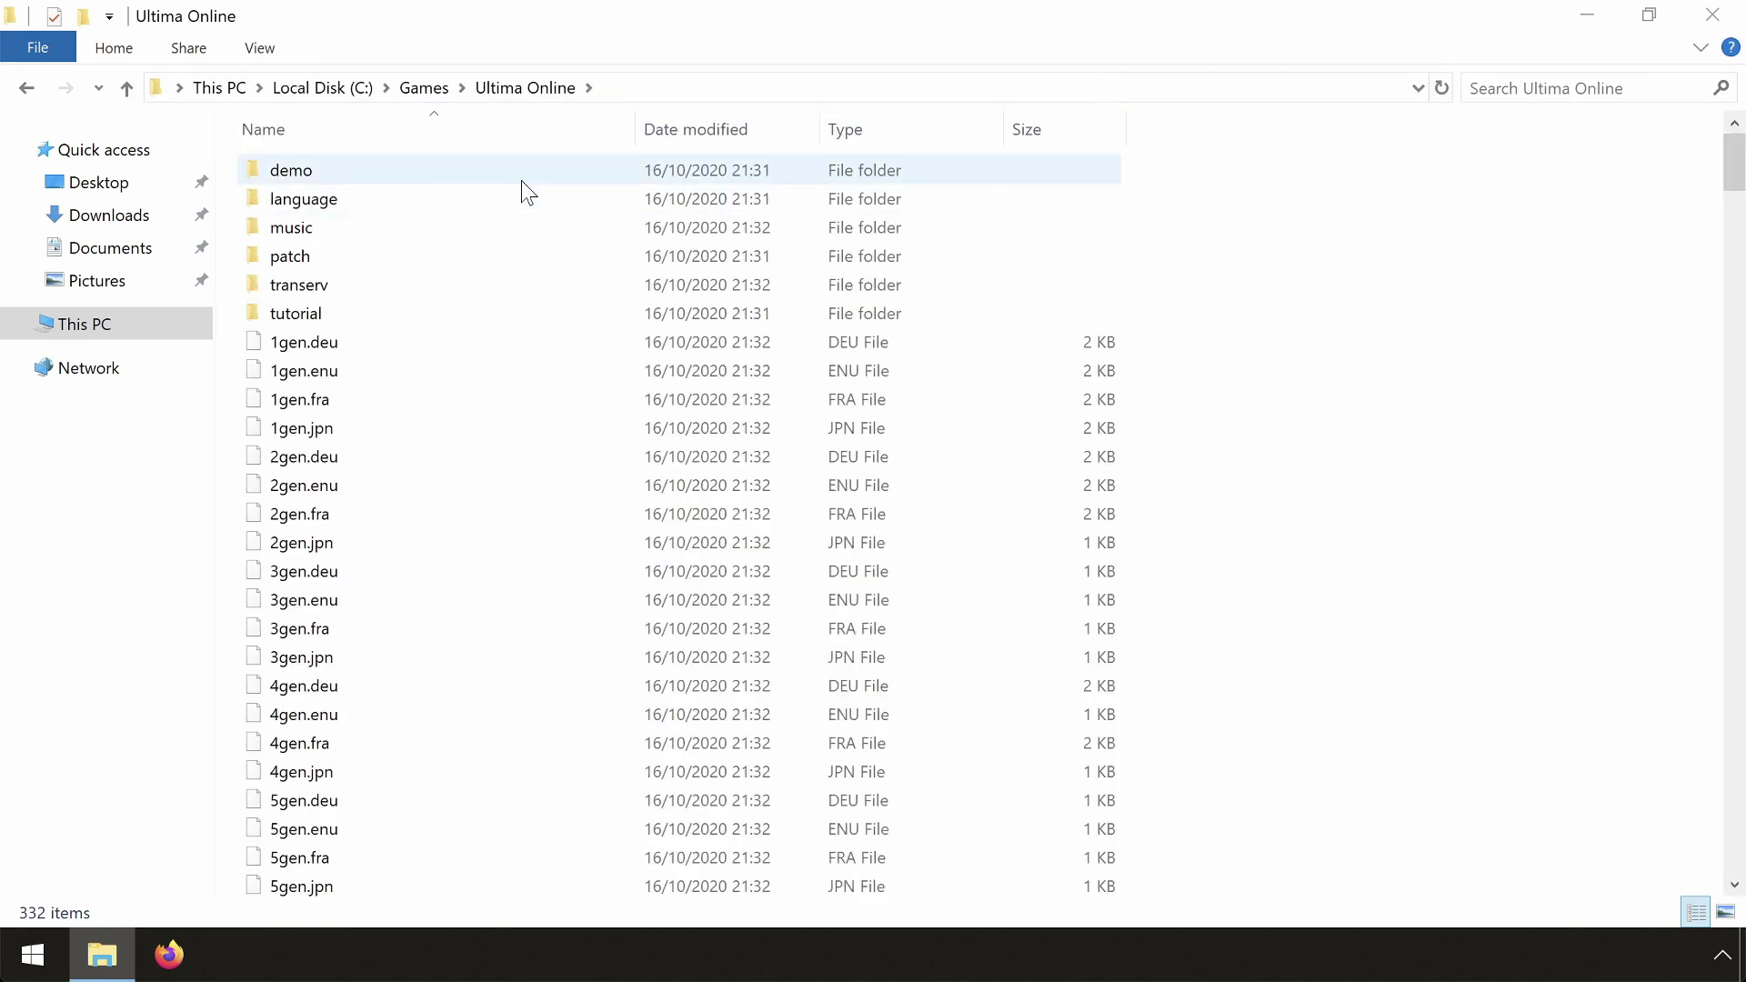
double_click(422, 177)
key("ctrl+v")
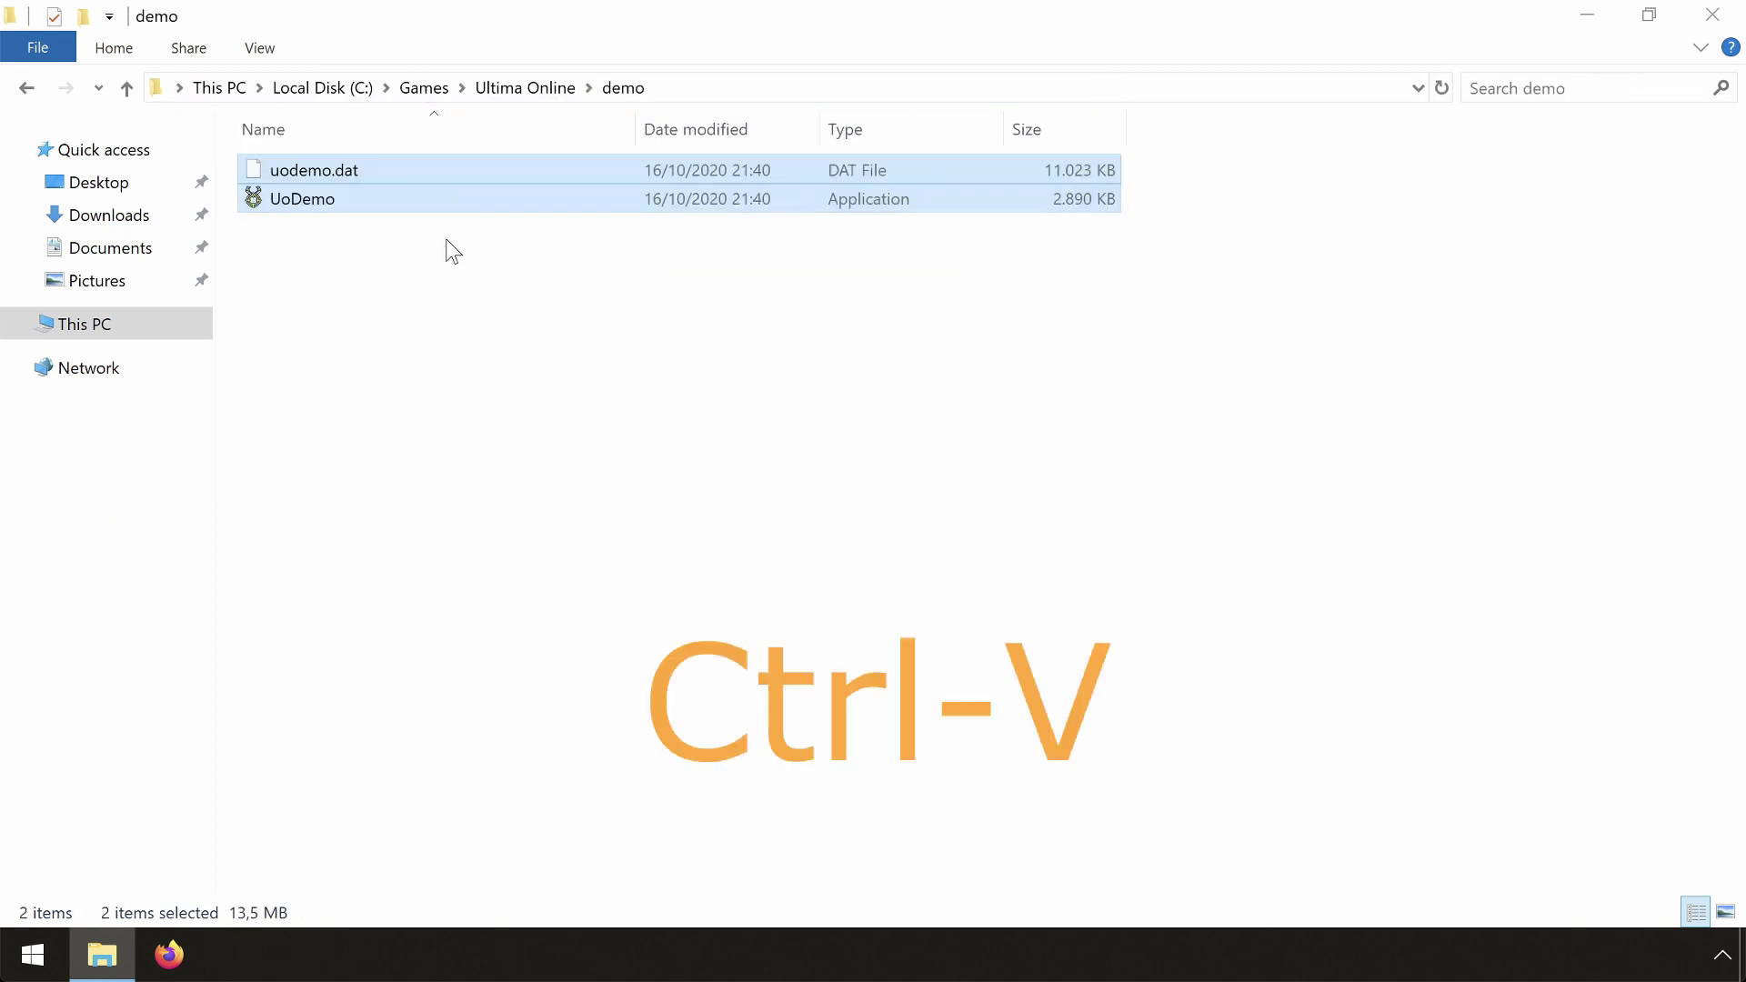
left_click(407, 257)
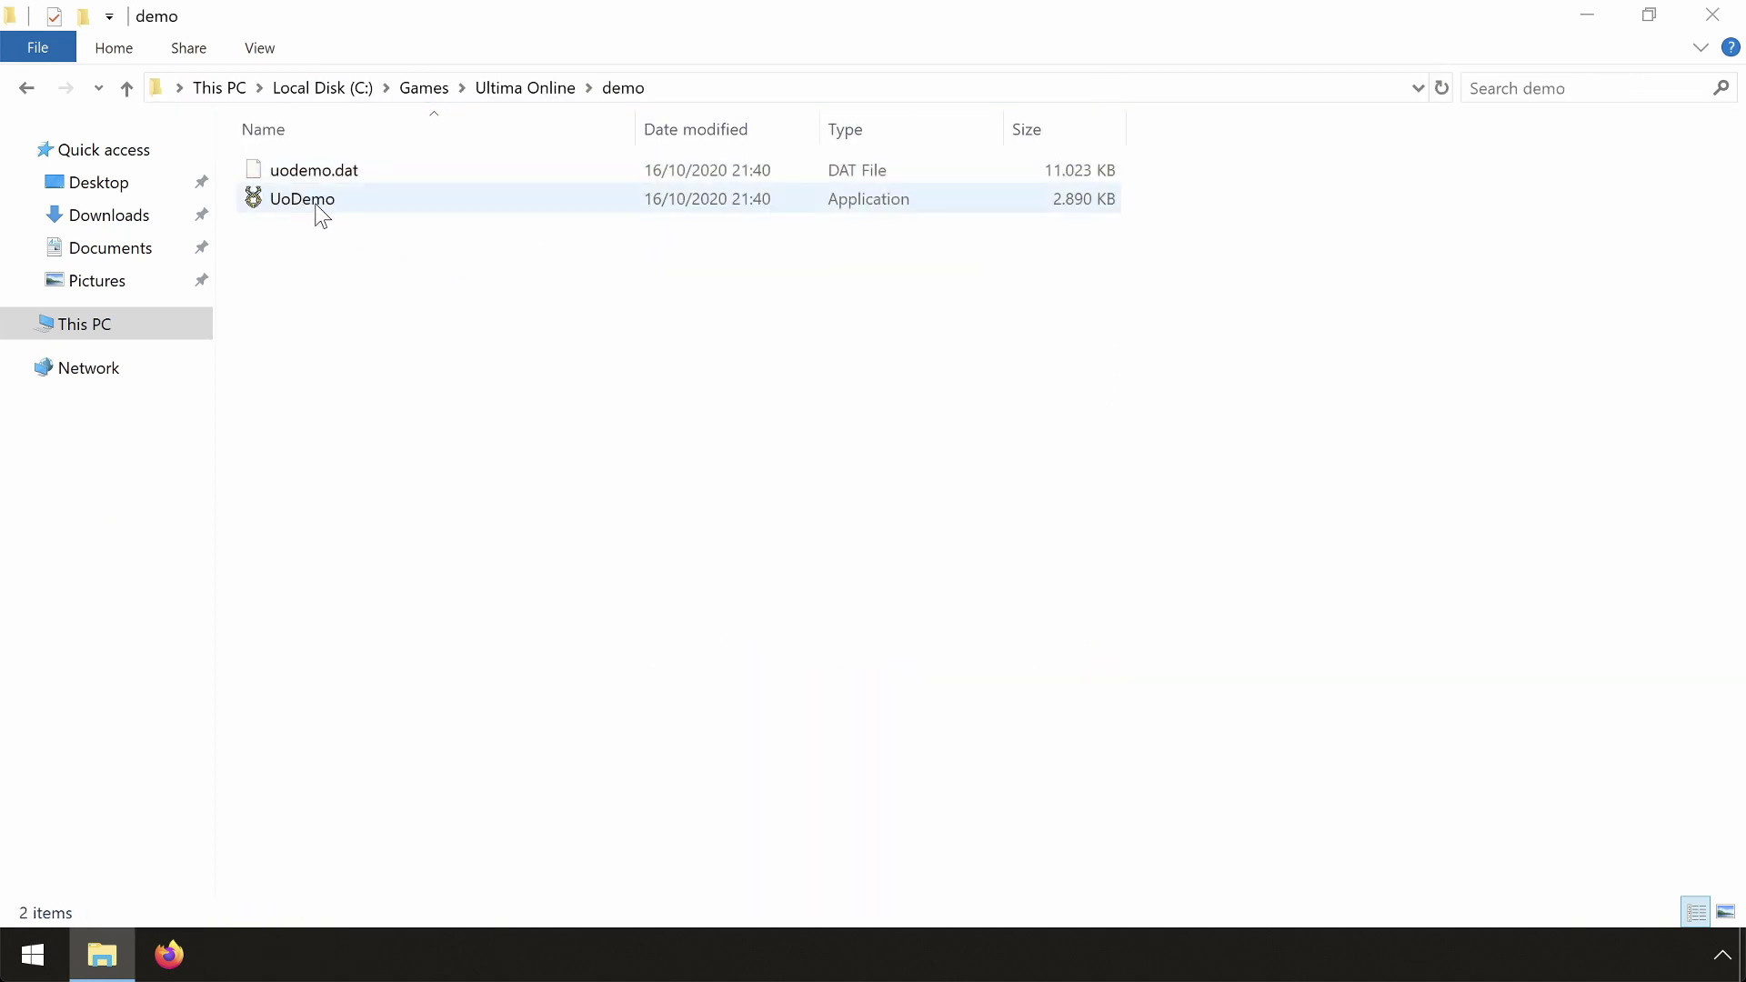
Test UoDemo by entering Britannia and walking the avatar toward the building's door, and close the game.
double_click(312, 202)
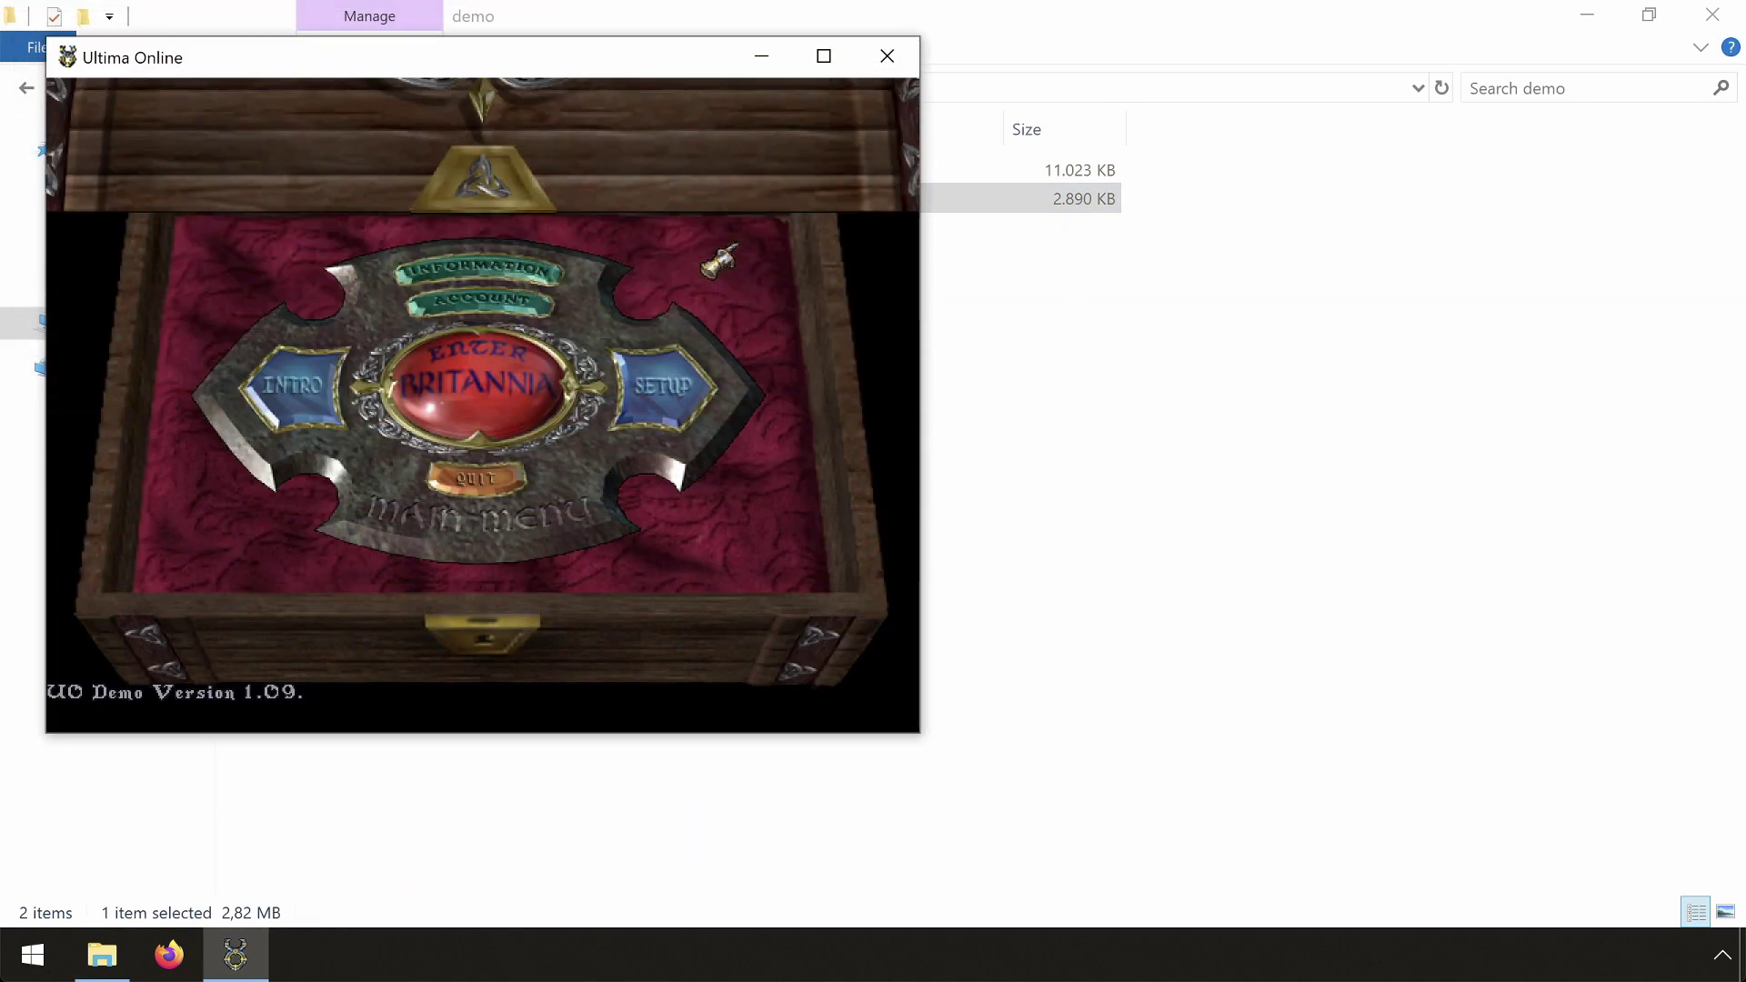
left_click(507, 389)
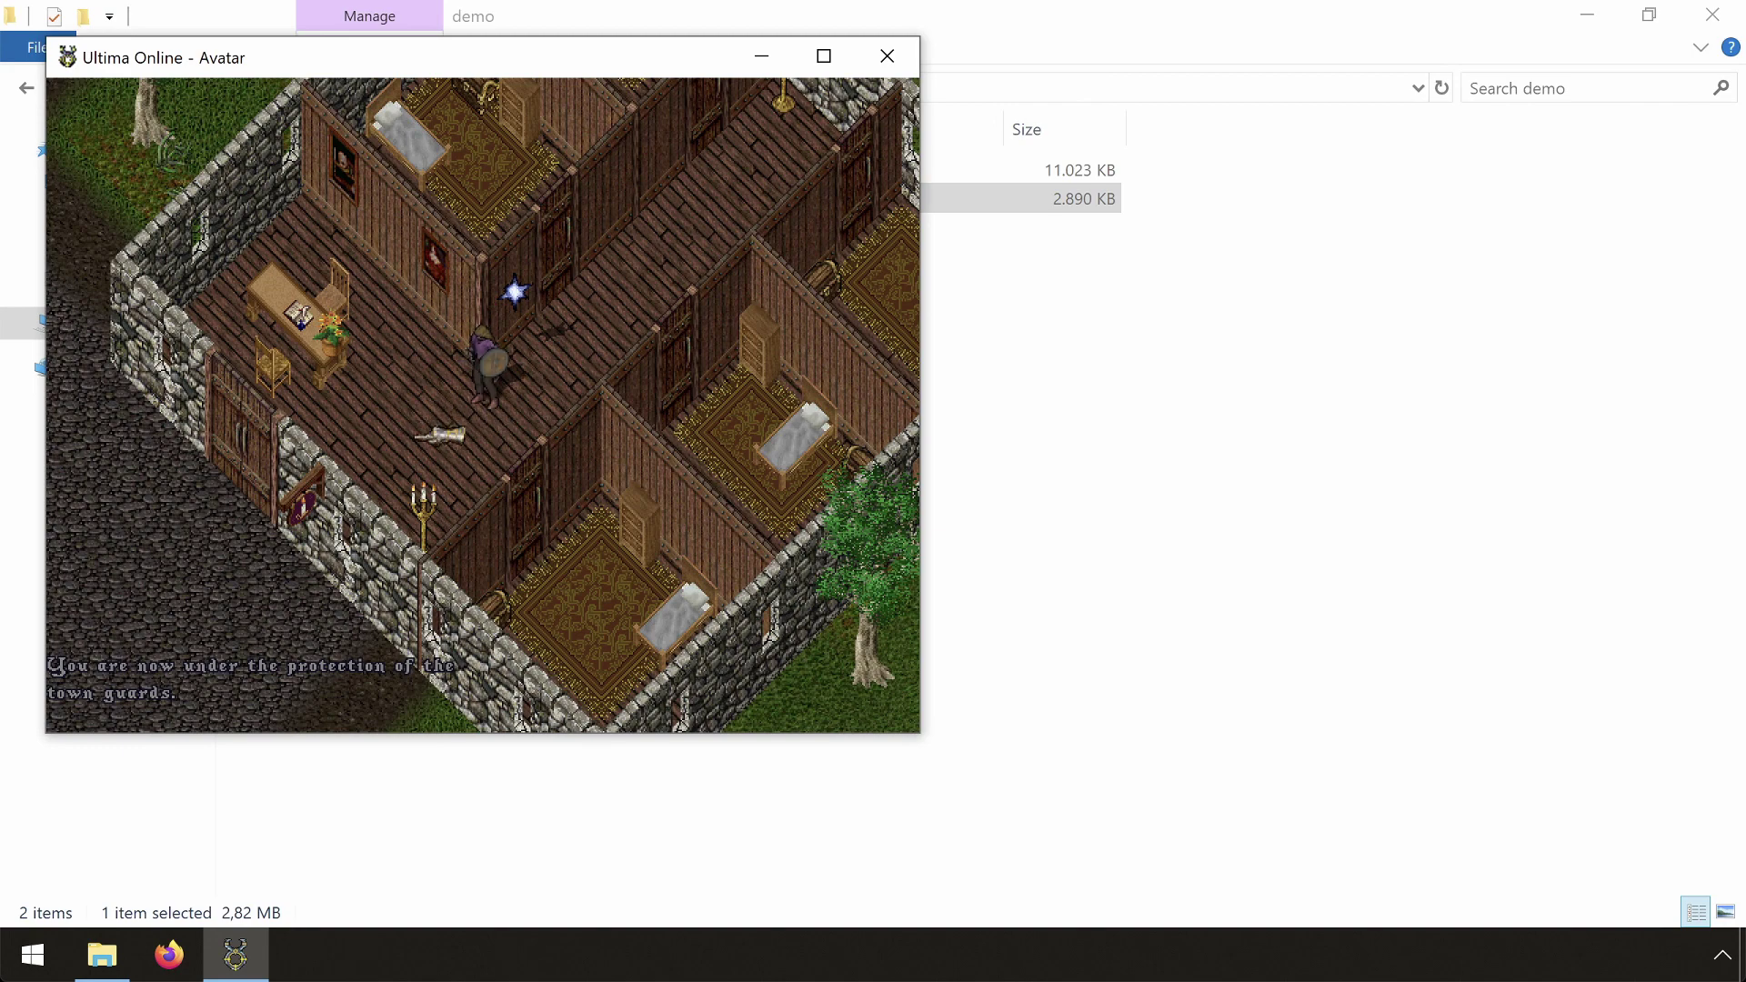
right_click(439, 439)
right_click(571, 291)
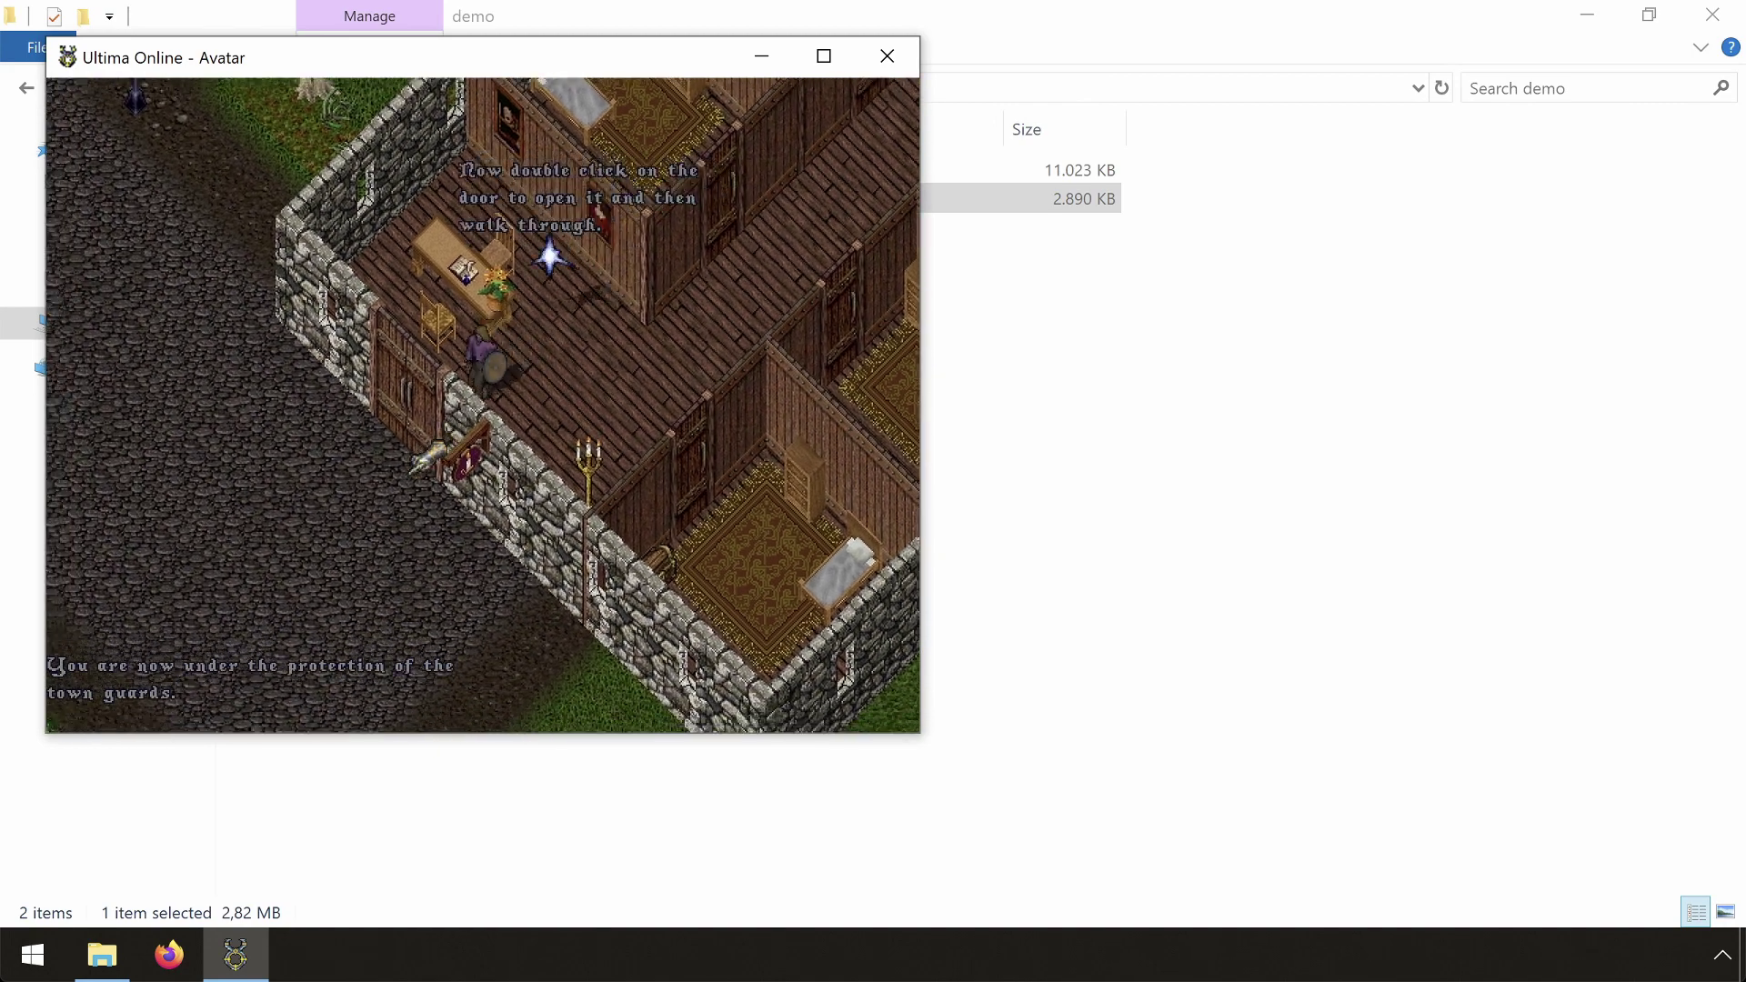
left_click(882, 54)
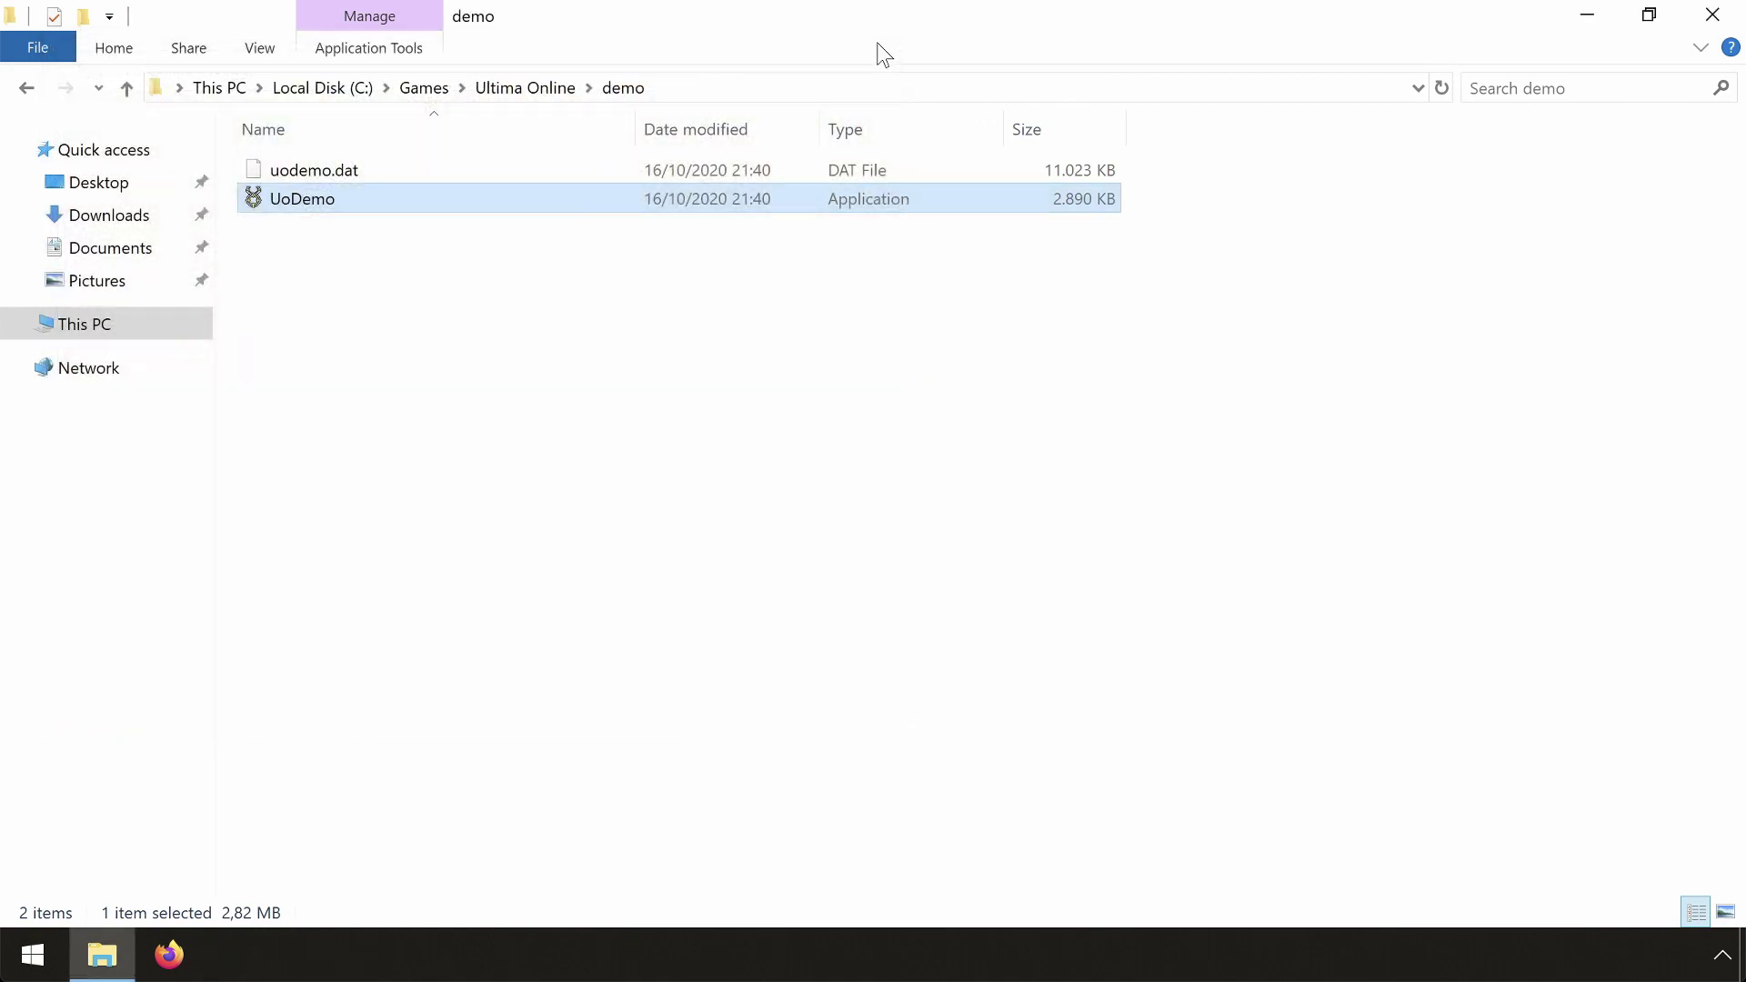
Create a desktop shortcut to the UoDemo application.
left_click(319, 202)
right_click(320, 204)
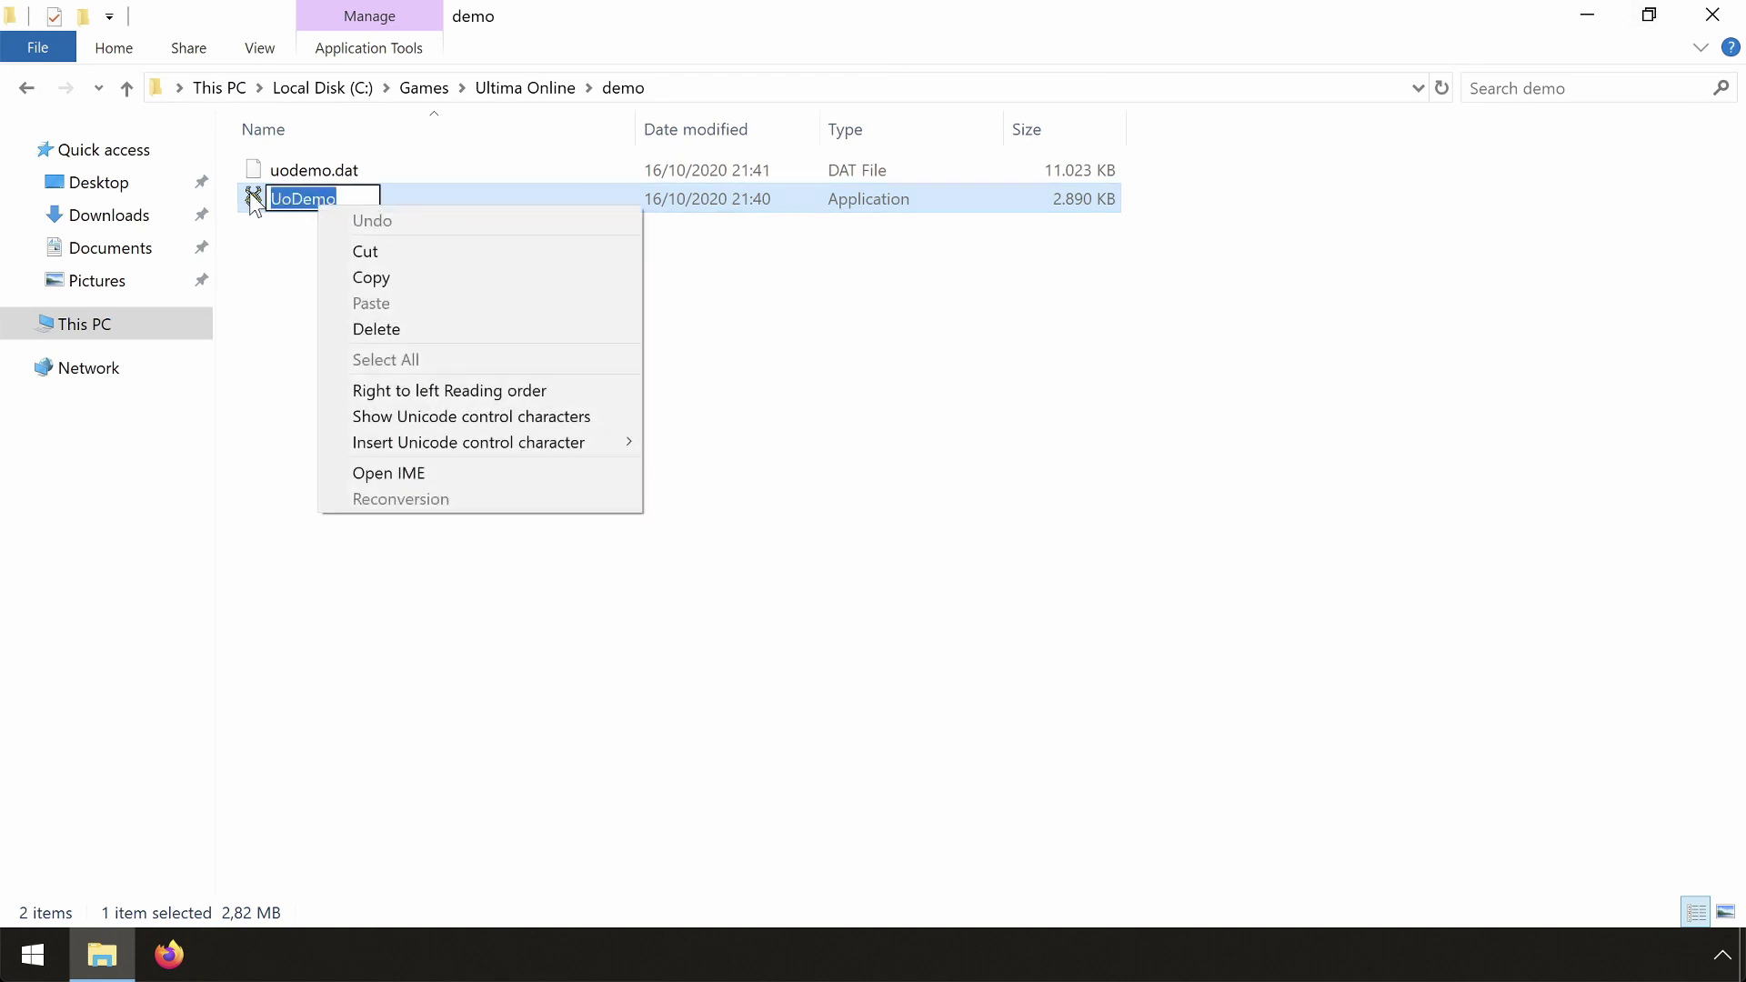
right_click(256, 196)
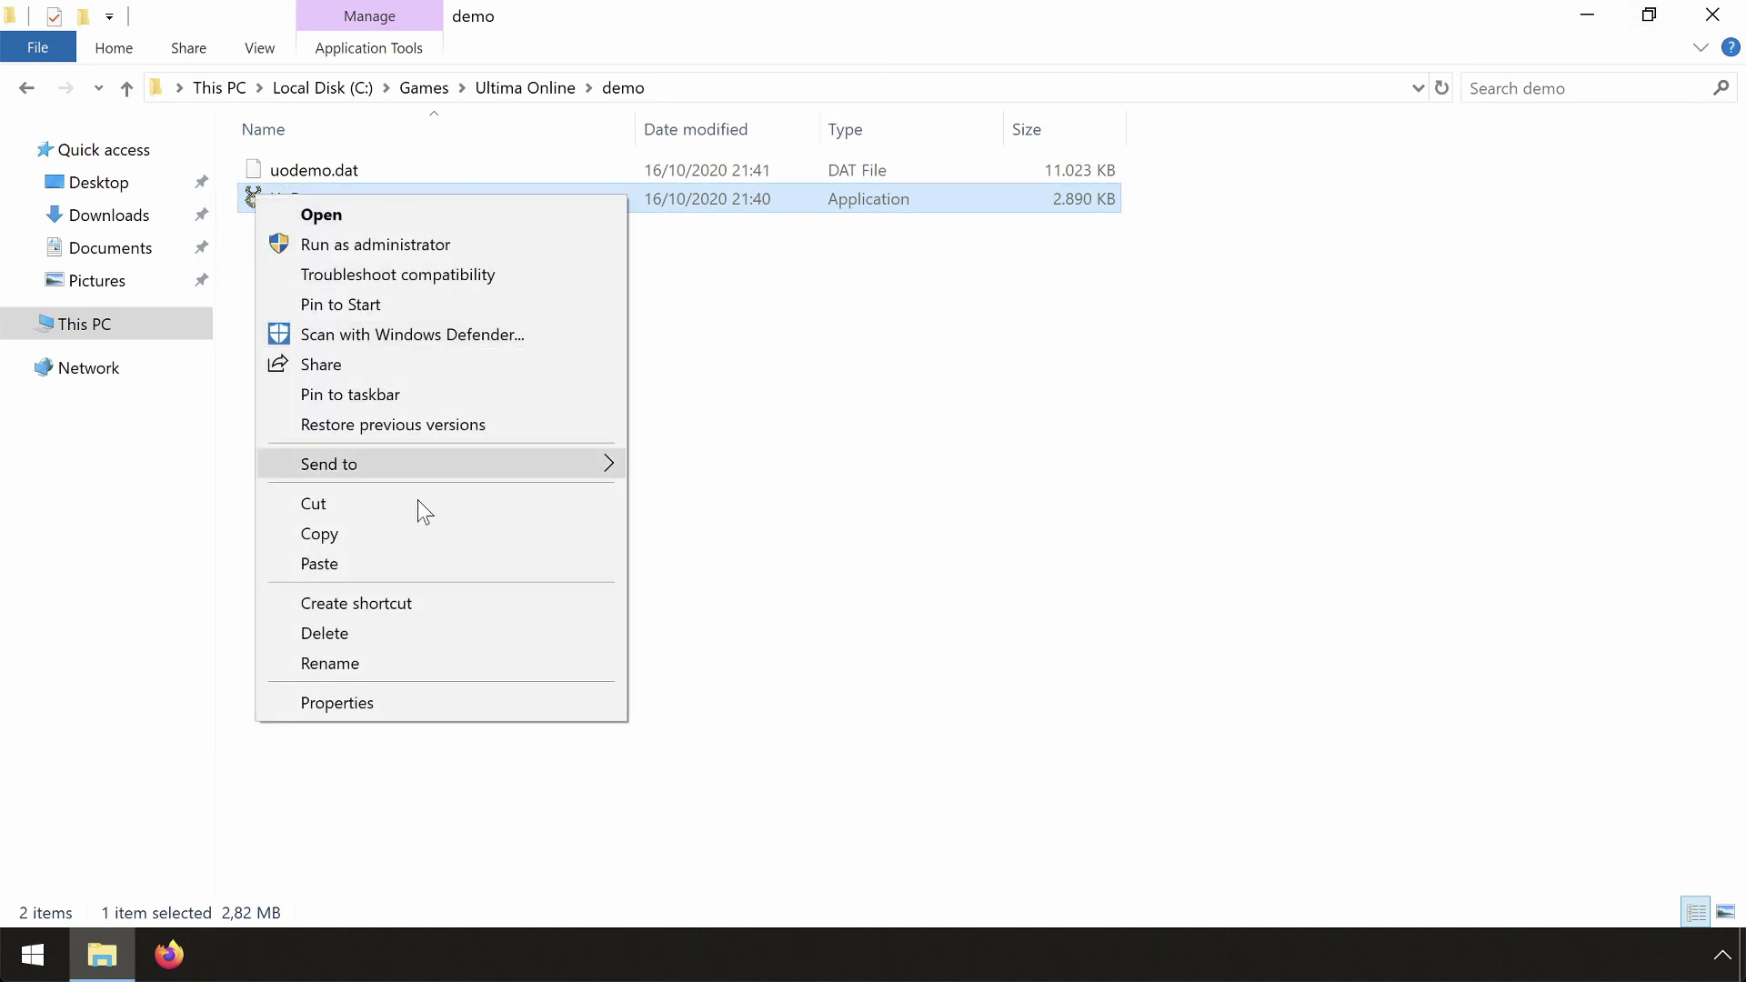
mouse_move(494, 473)
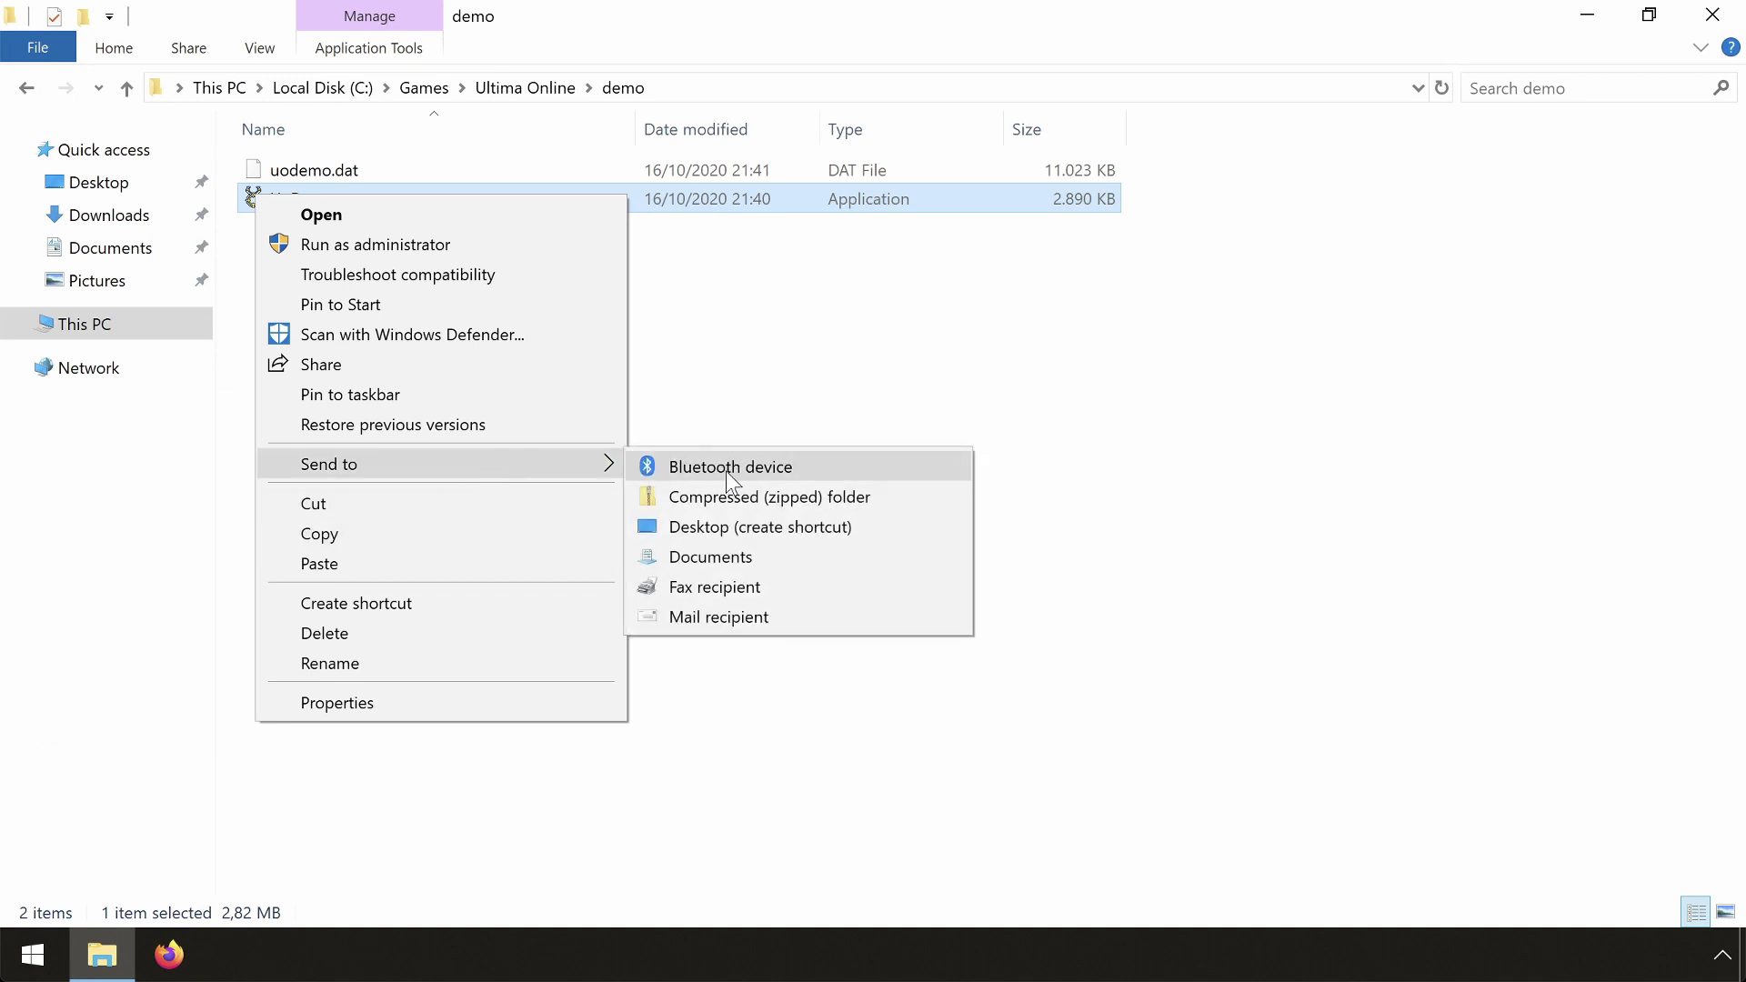
left_click(750, 524)
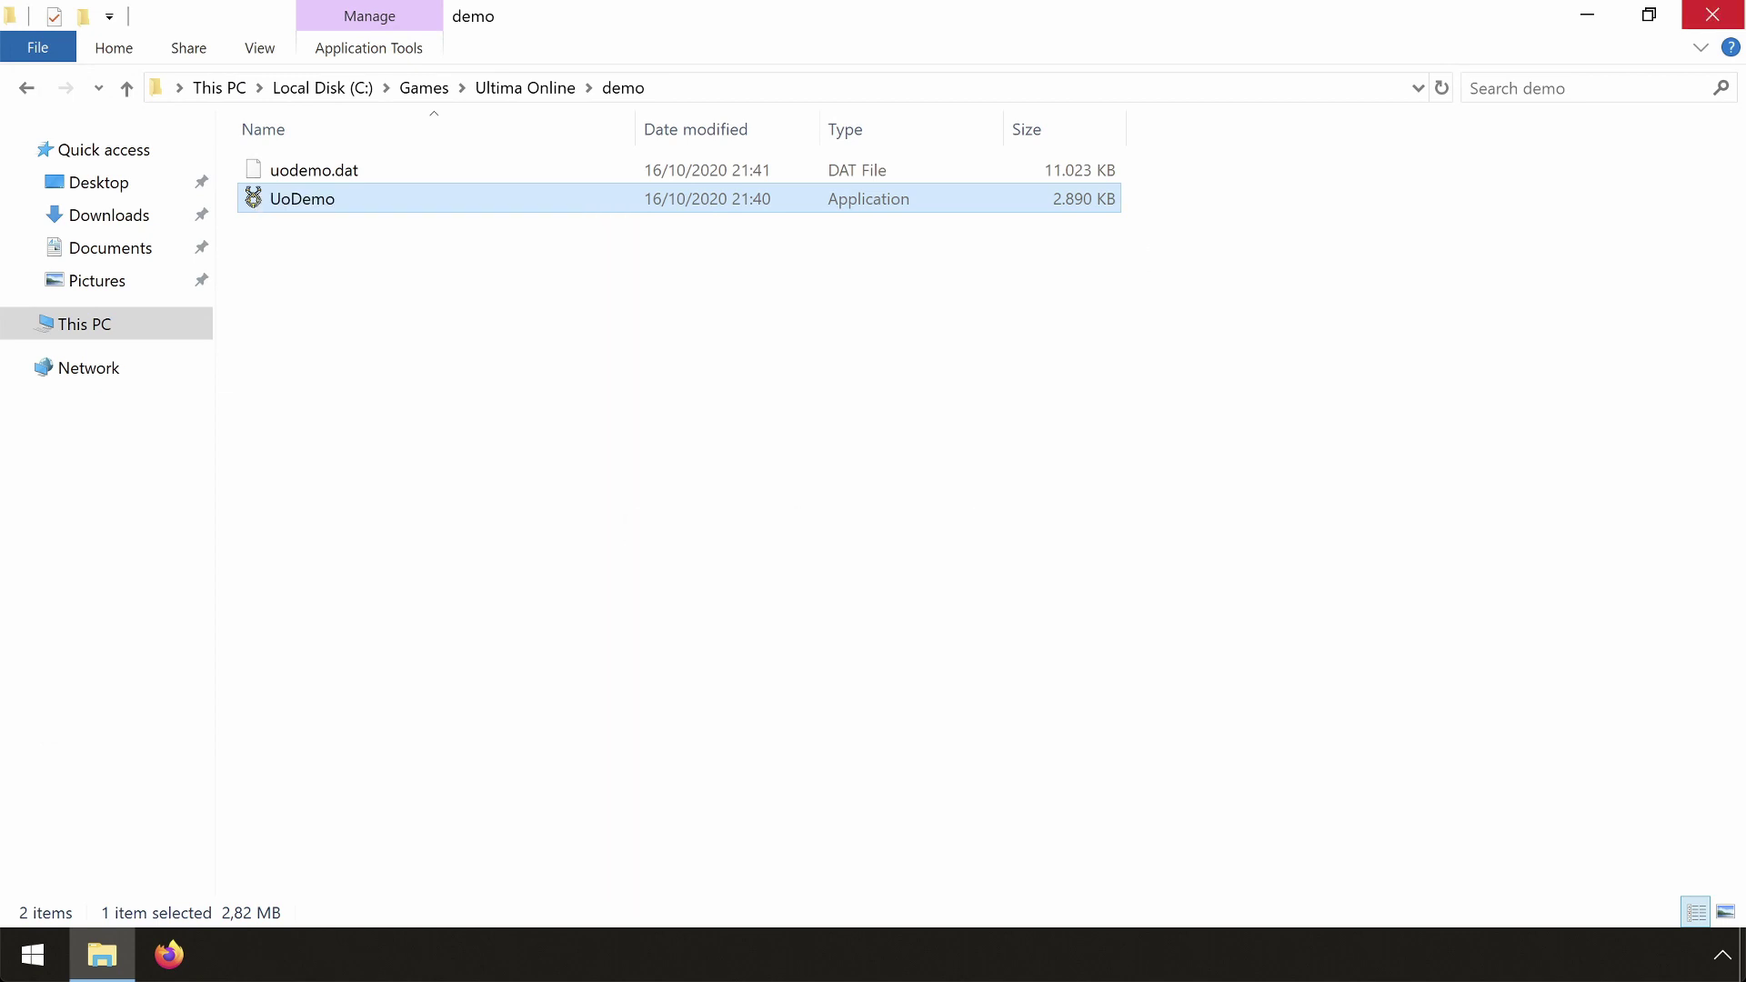
Close the demo folder window and launch the game from the UoDemo desktop shortcut.
left_click(1712, 16)
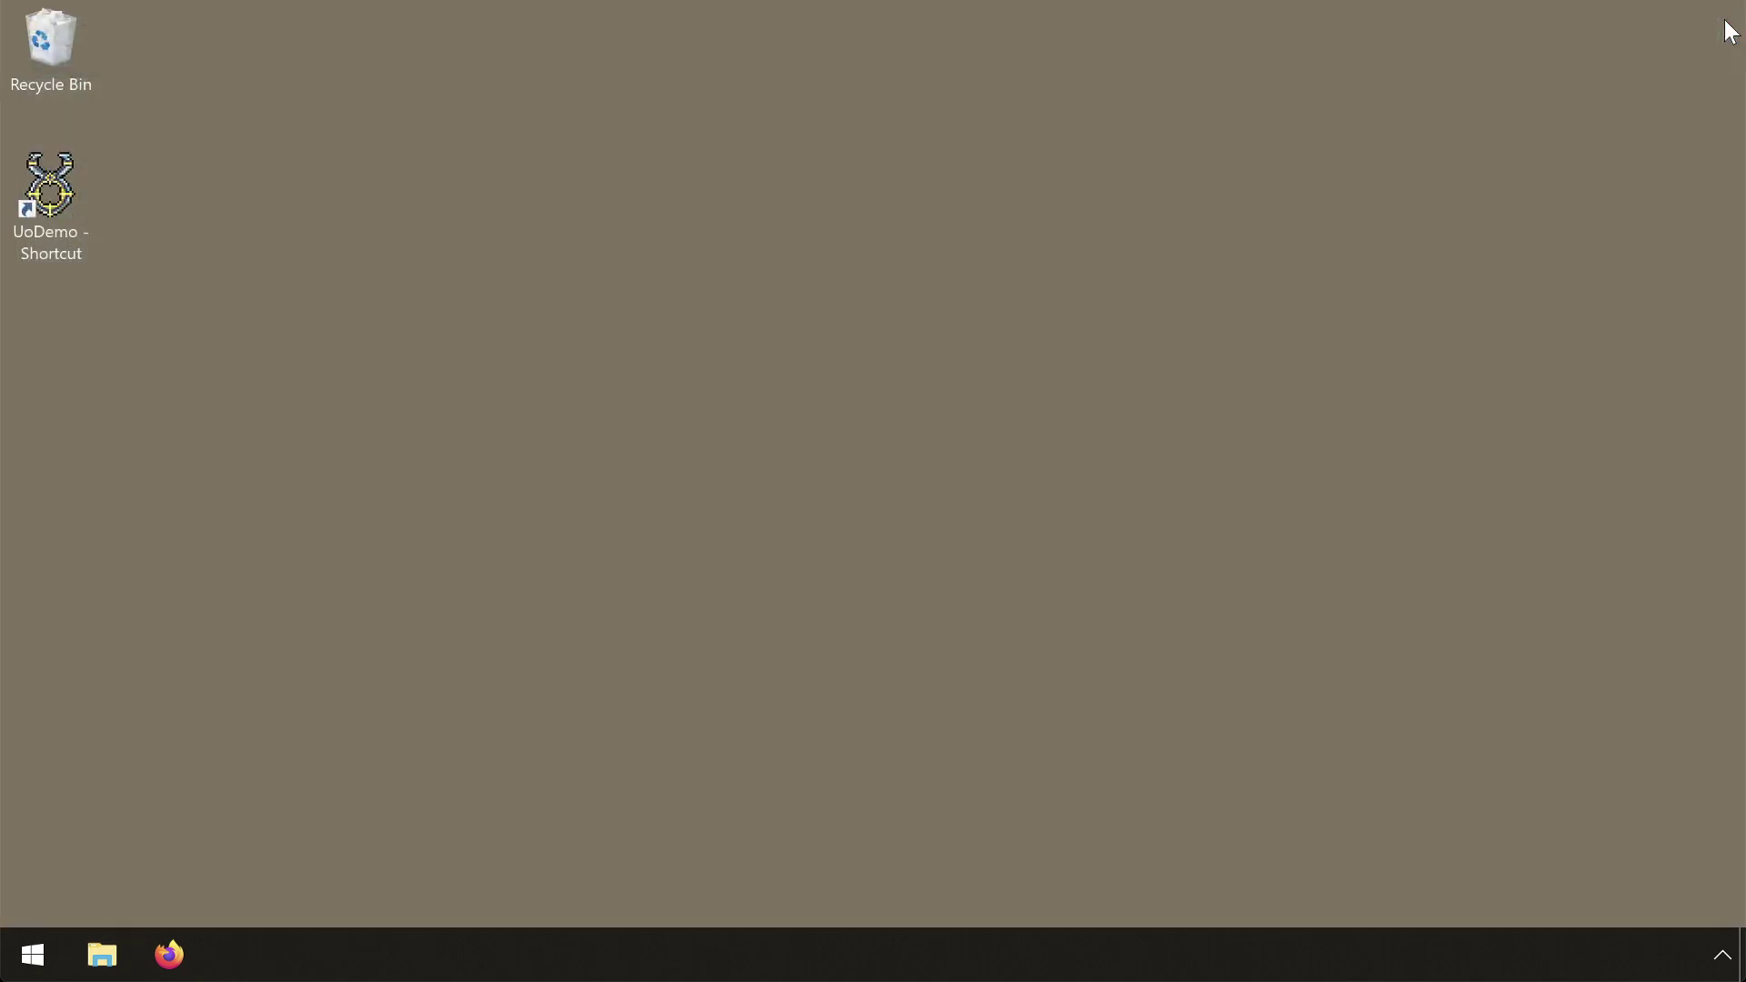
double_click(73, 182)
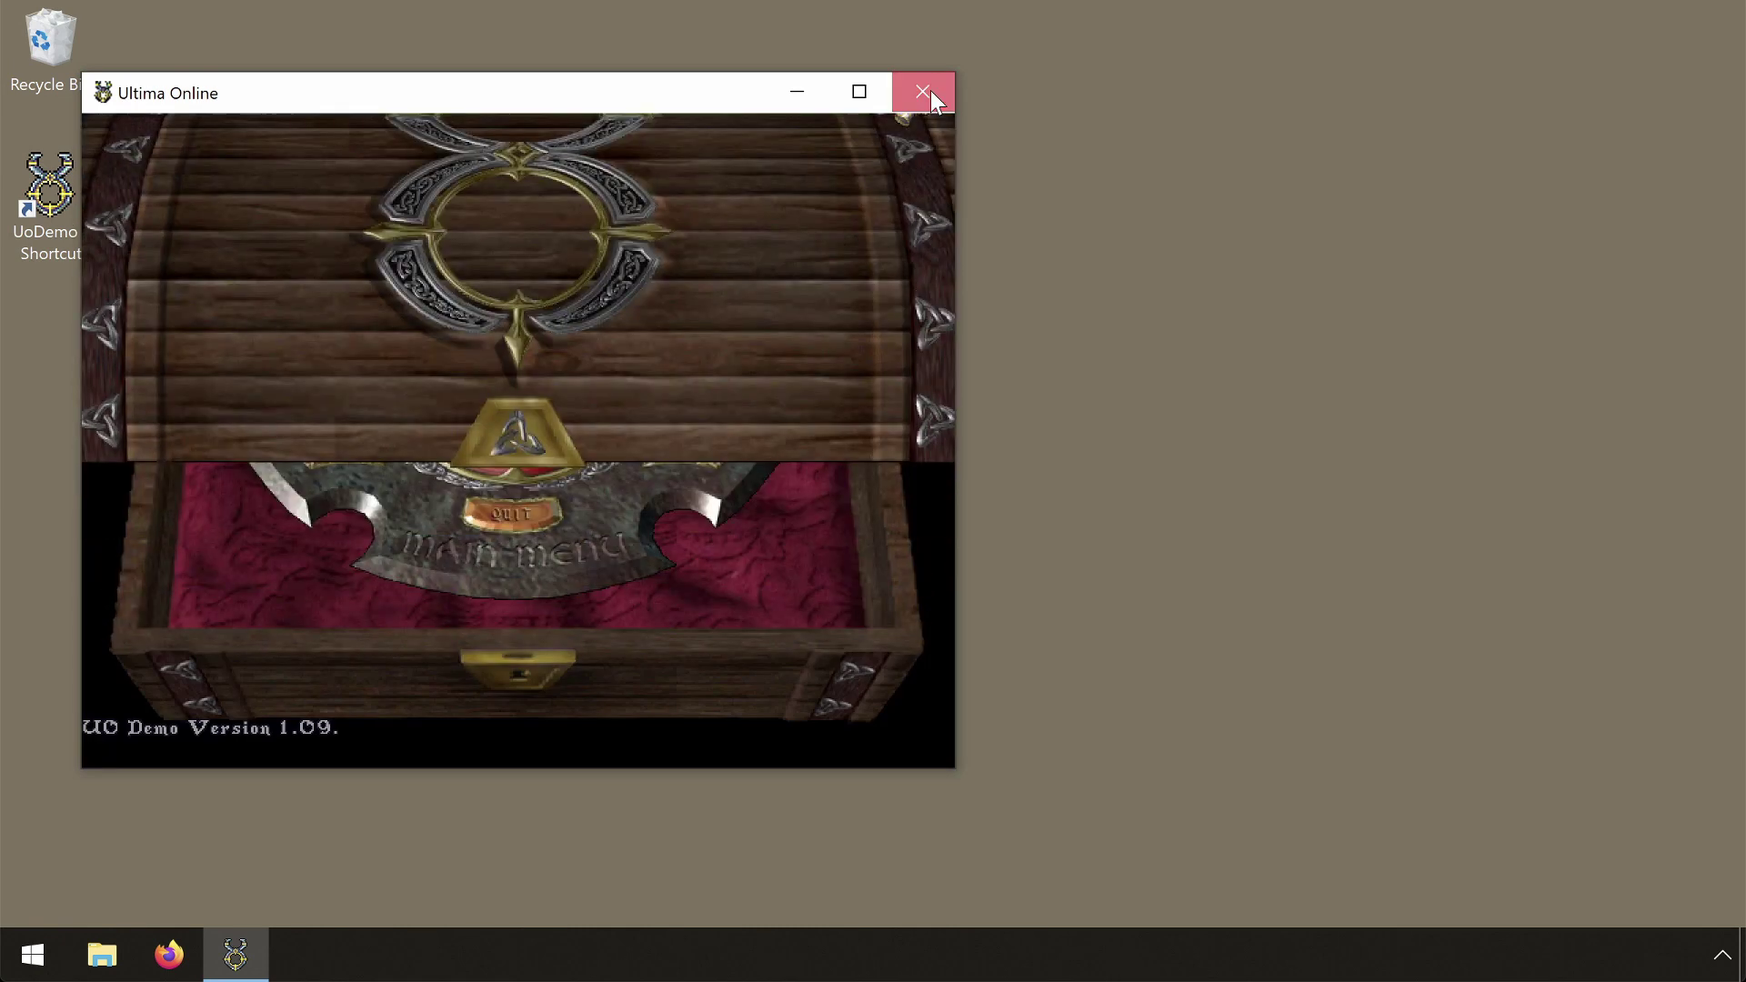
Close the game window and rename its desktop shortcut to UoDemo.
left_click(930, 90)
right_click(70, 221)
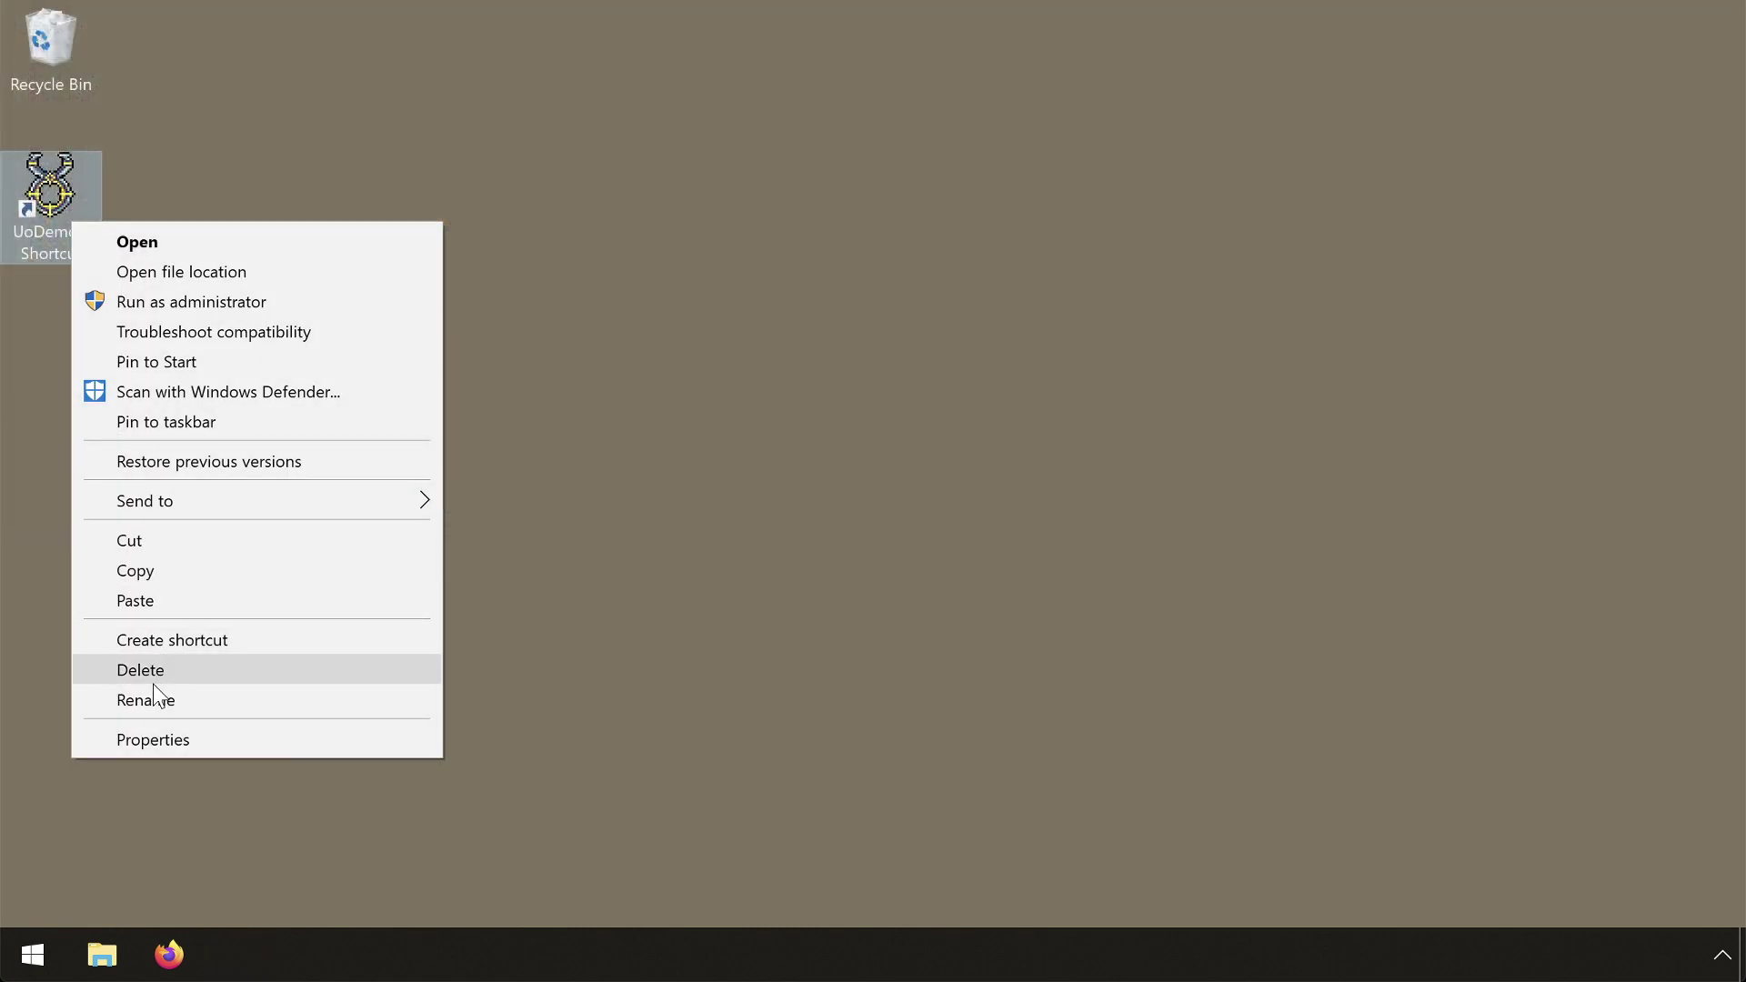
left_click(160, 700)
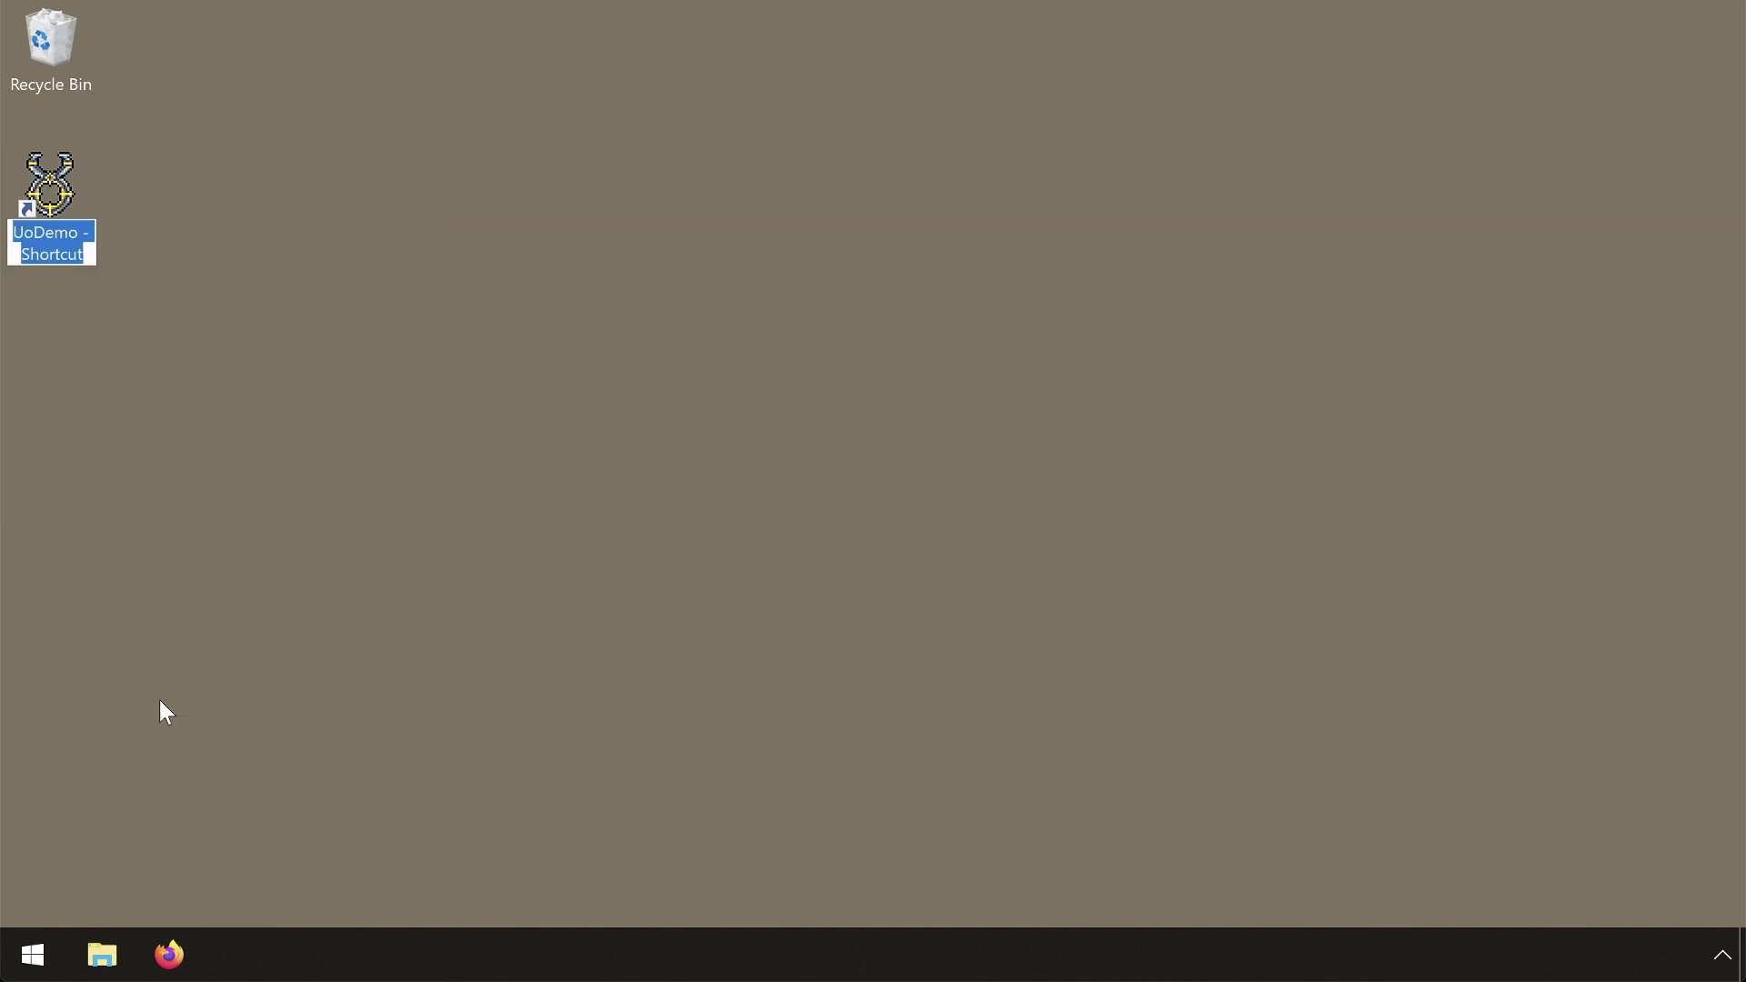
key("Up")
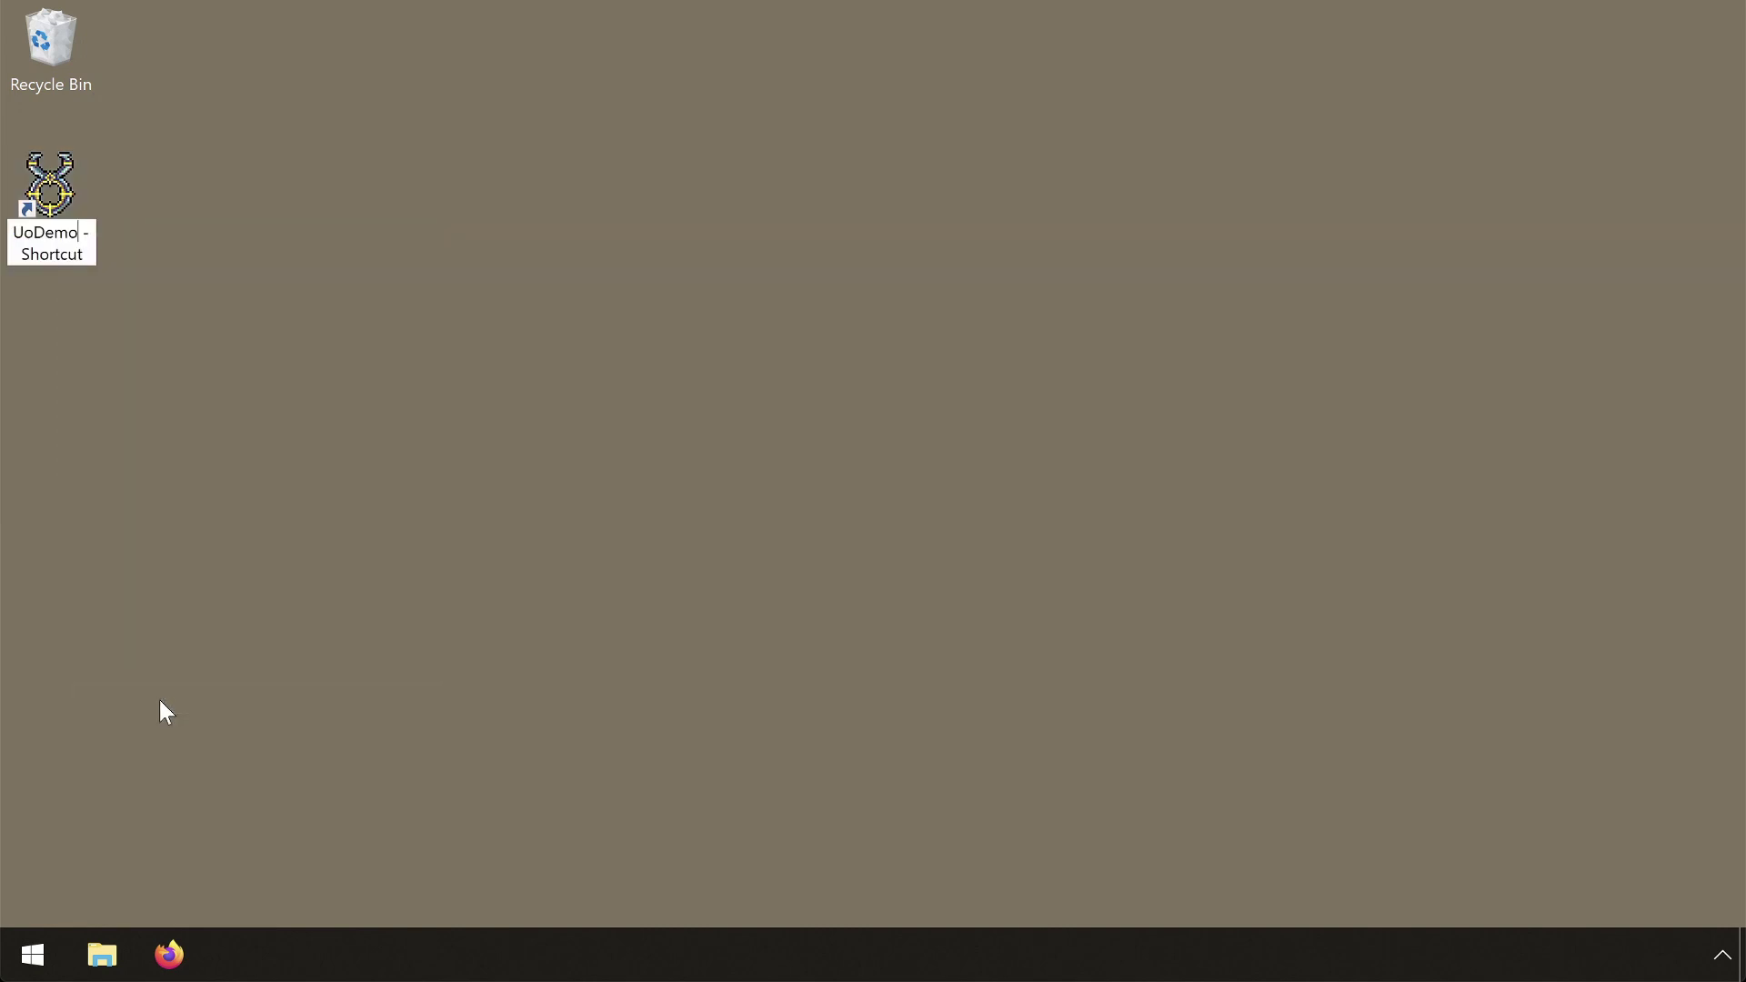
key("shift+Down")
key("BackSpace")
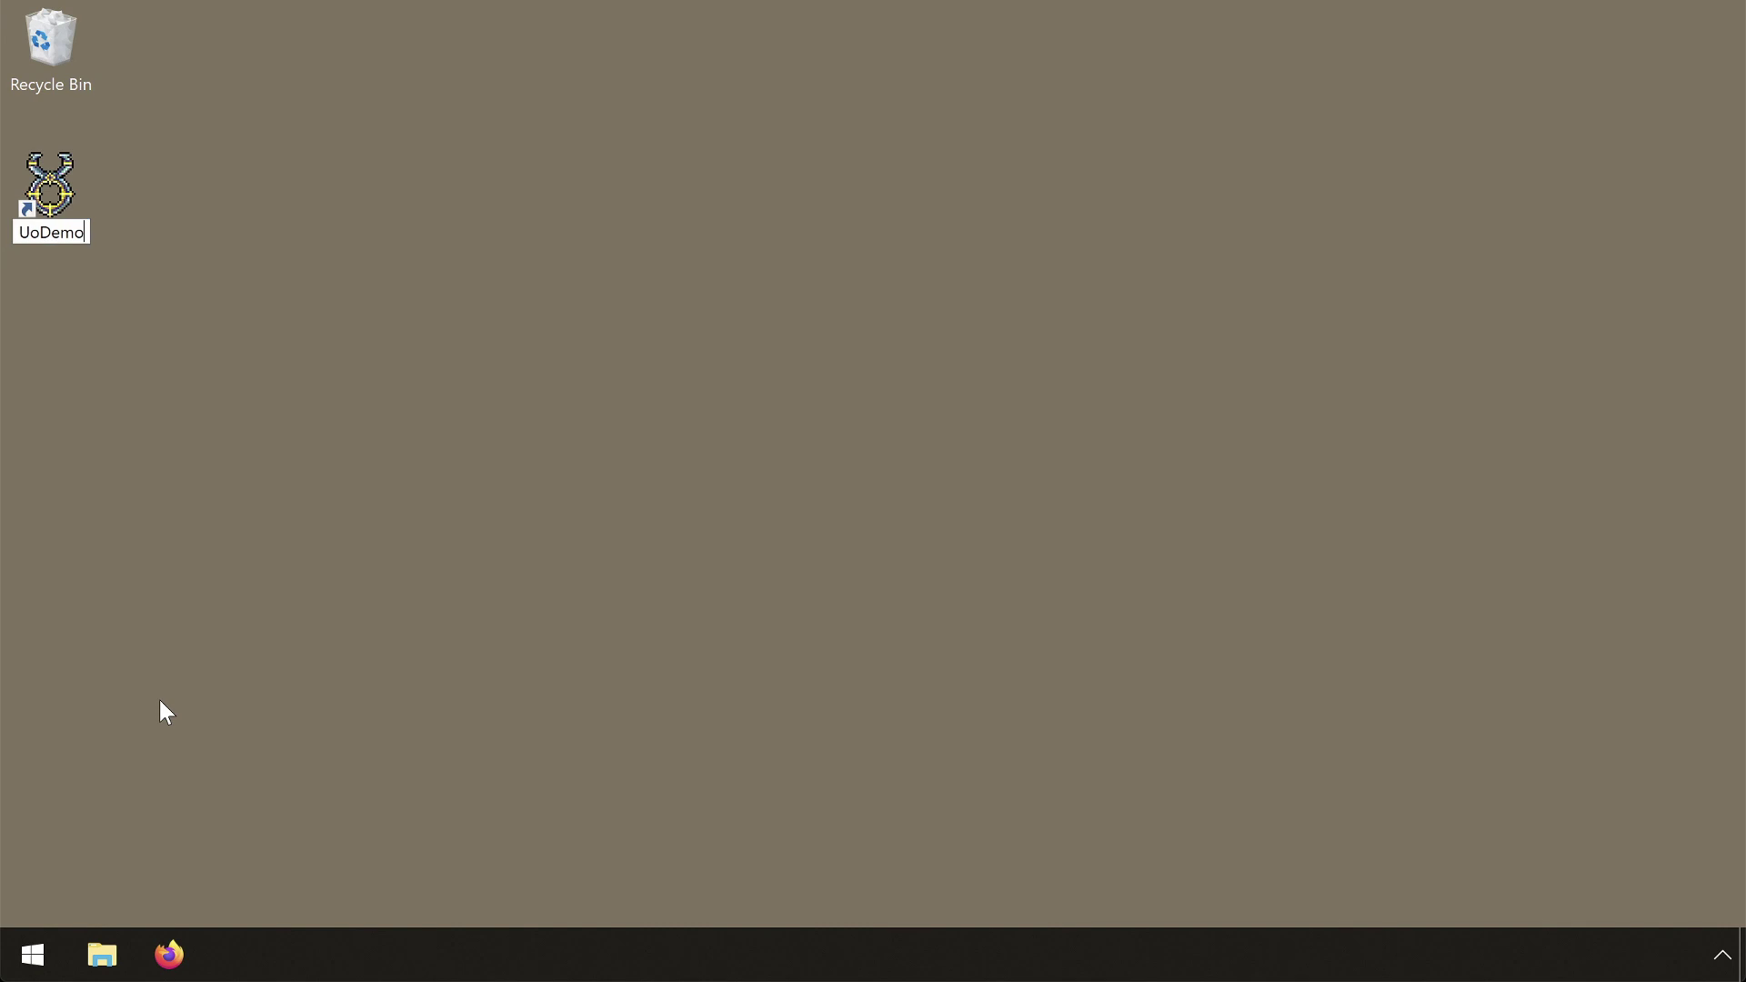
key("Return")
left_click(125, 778)
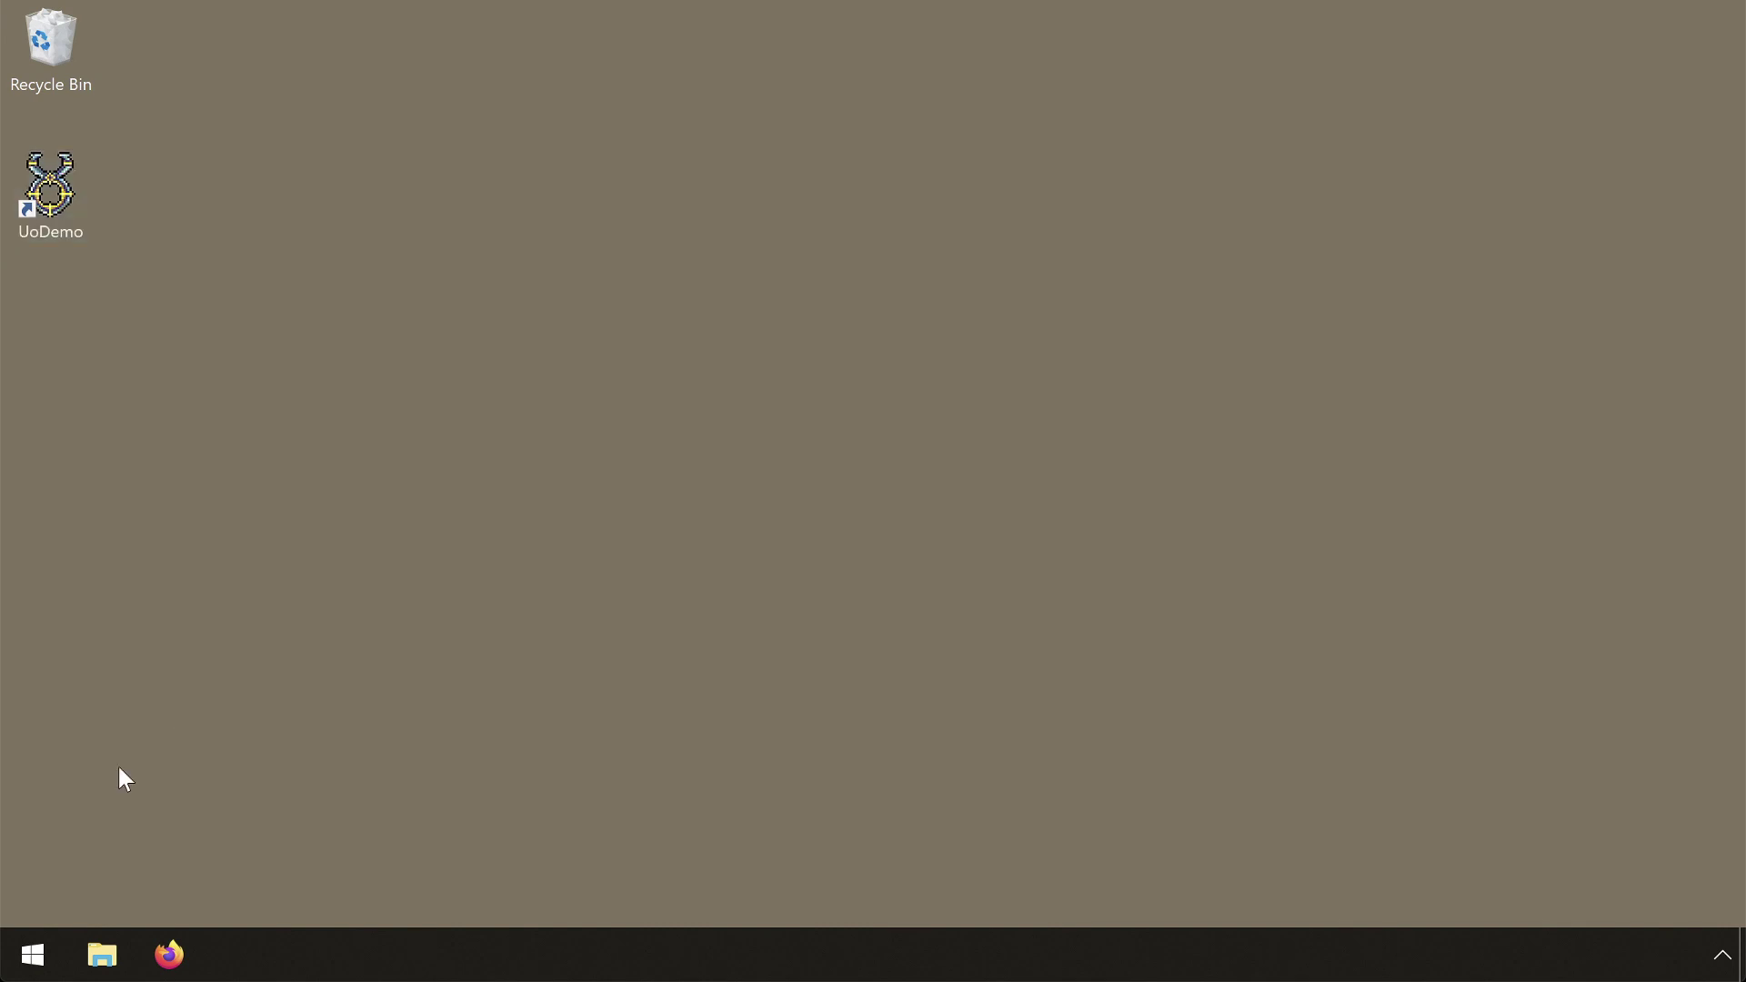
Shut down the computer with the option that also installs pending updates.
right_click(34, 960)
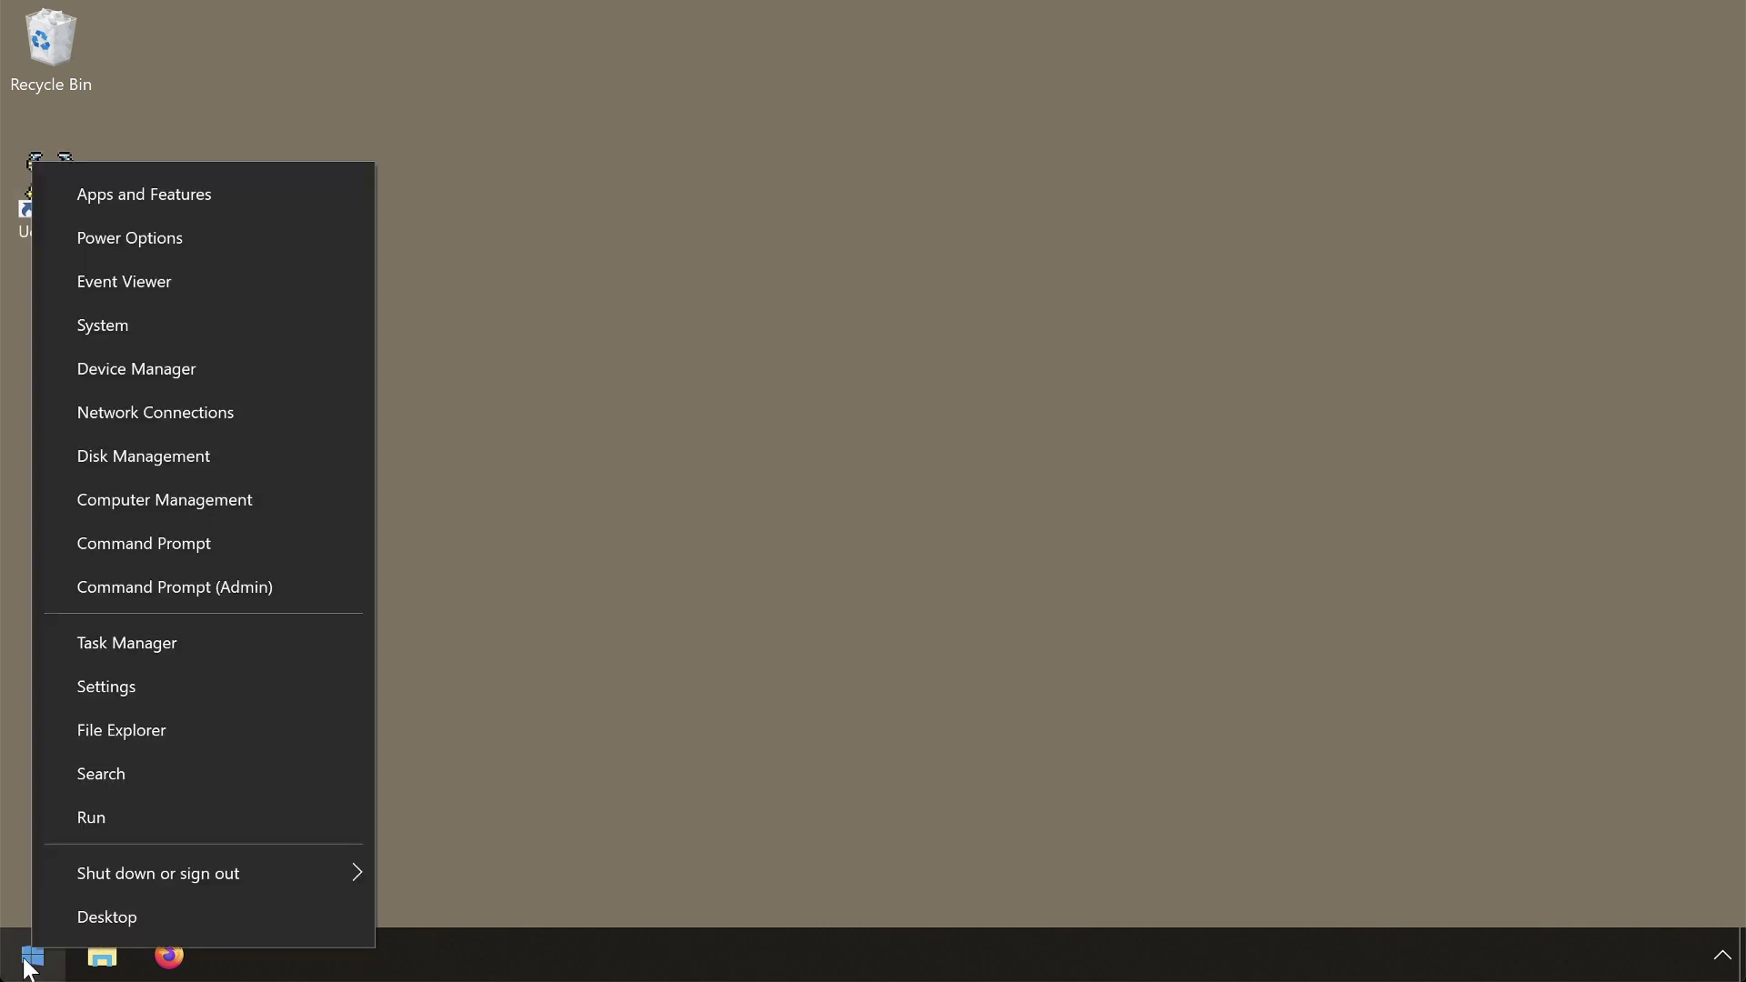
mouse_move(124, 880)
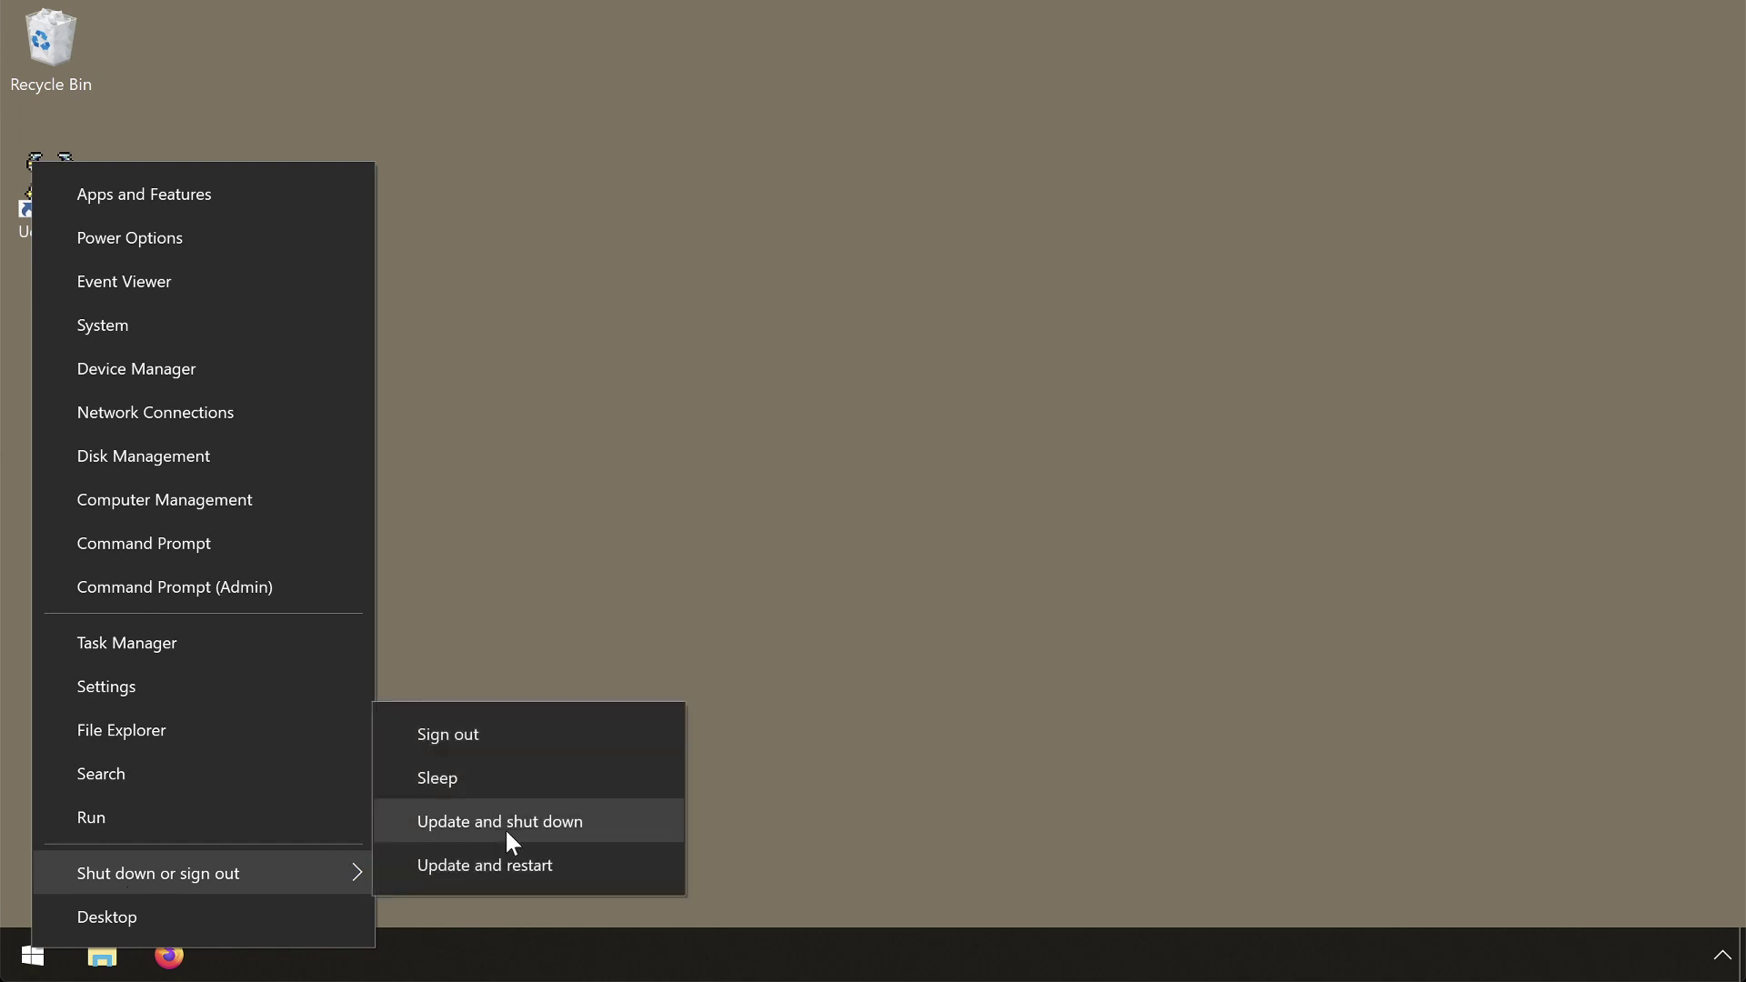
left_click(510, 827)
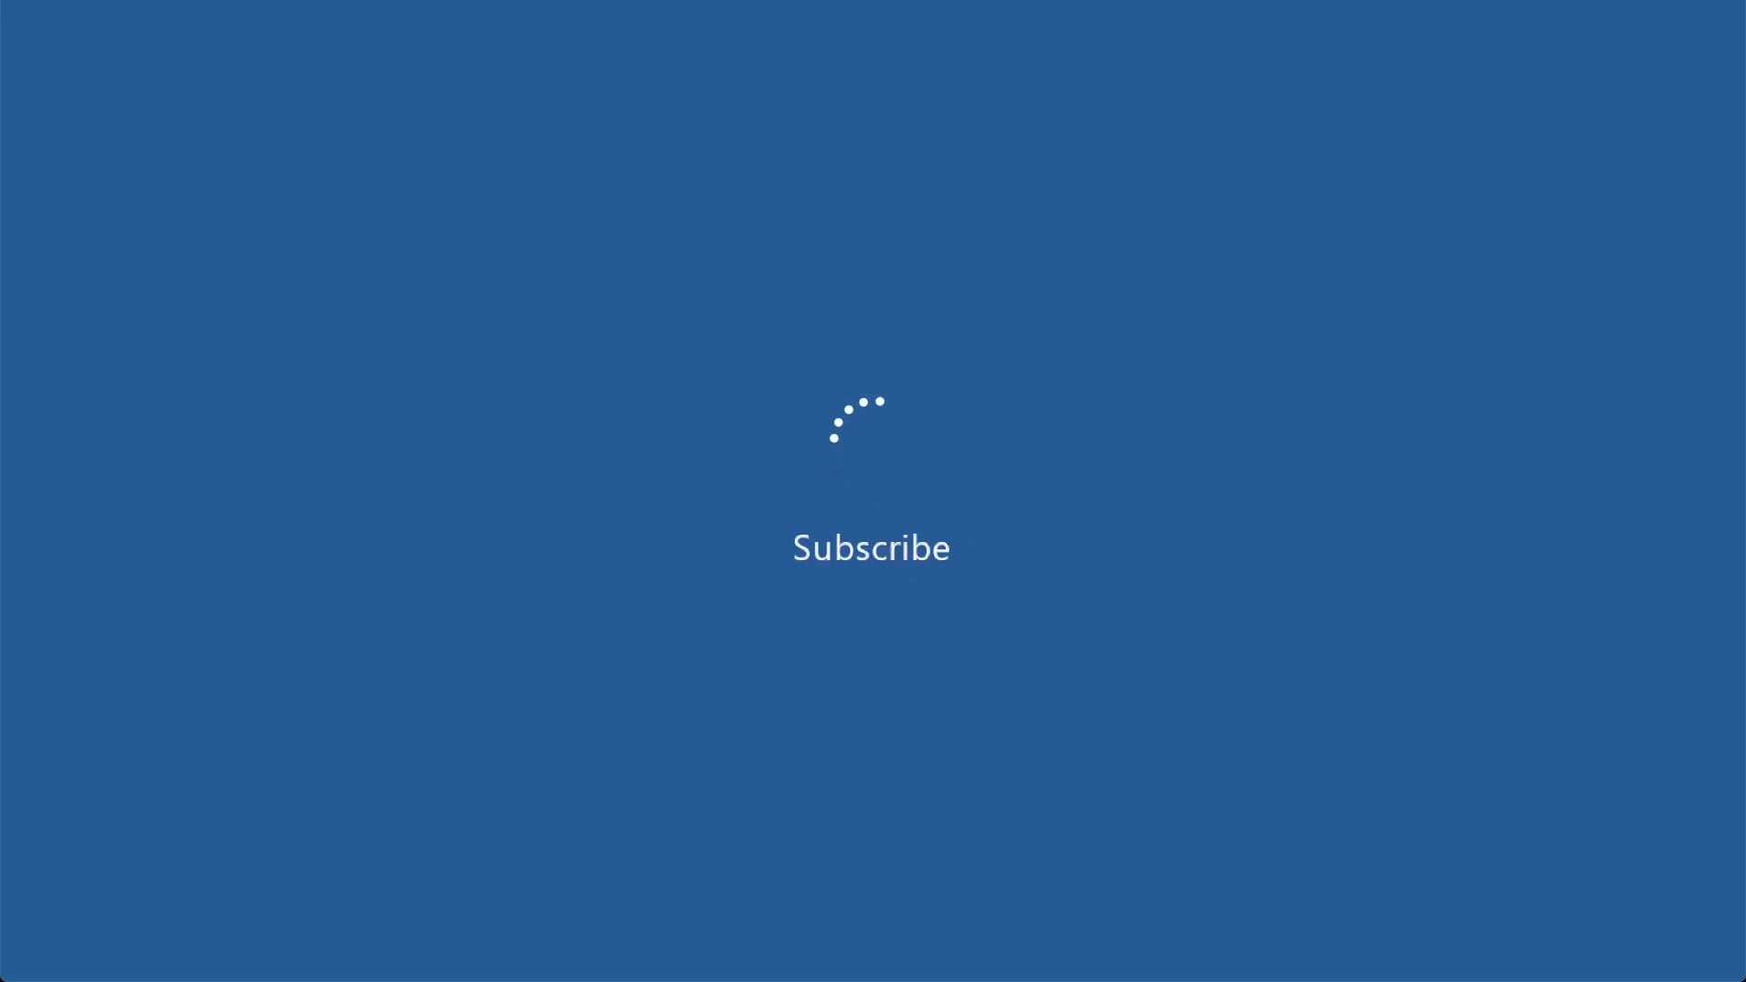